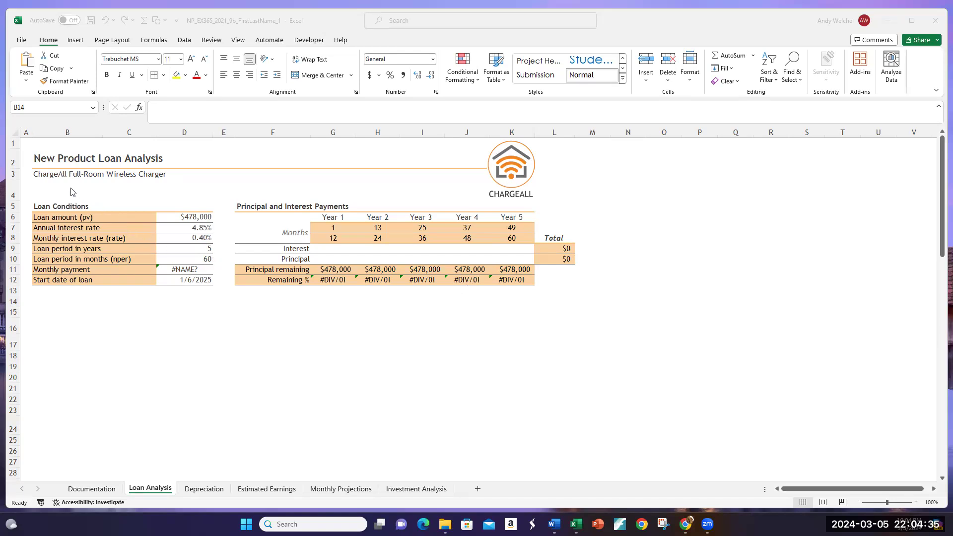
left_click(52, 193)
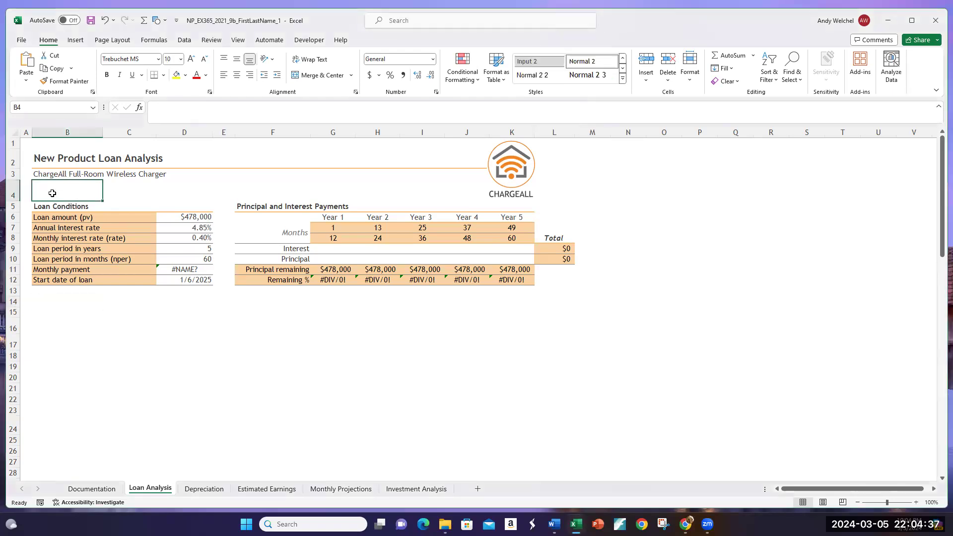
left_click(57, 312)
left_click_drag(57, 311, 511, 346)
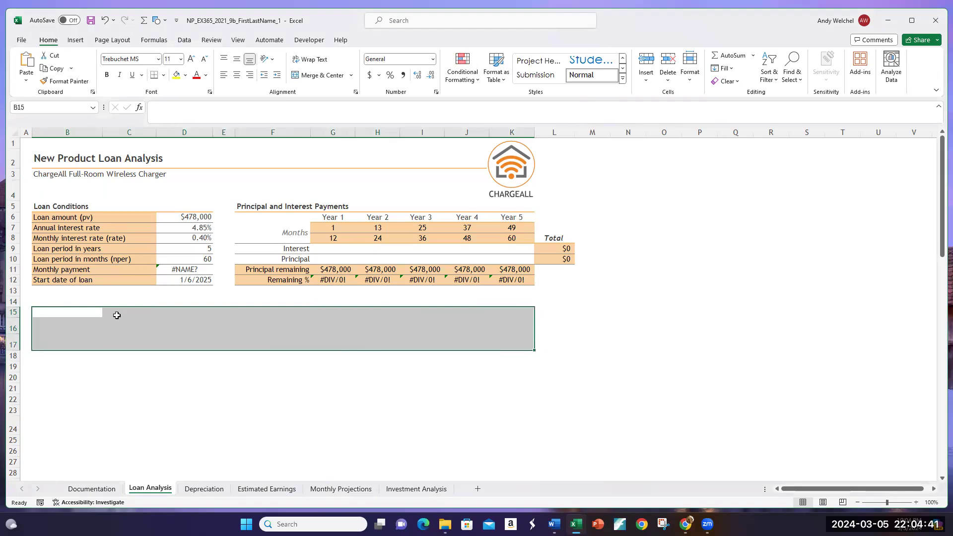
left_click(91, 316)
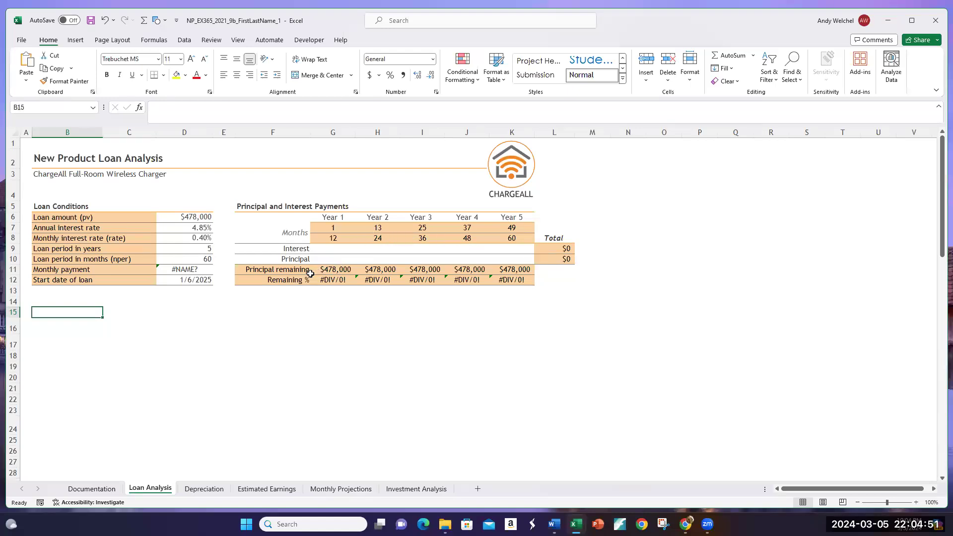
left_click(70, 297)
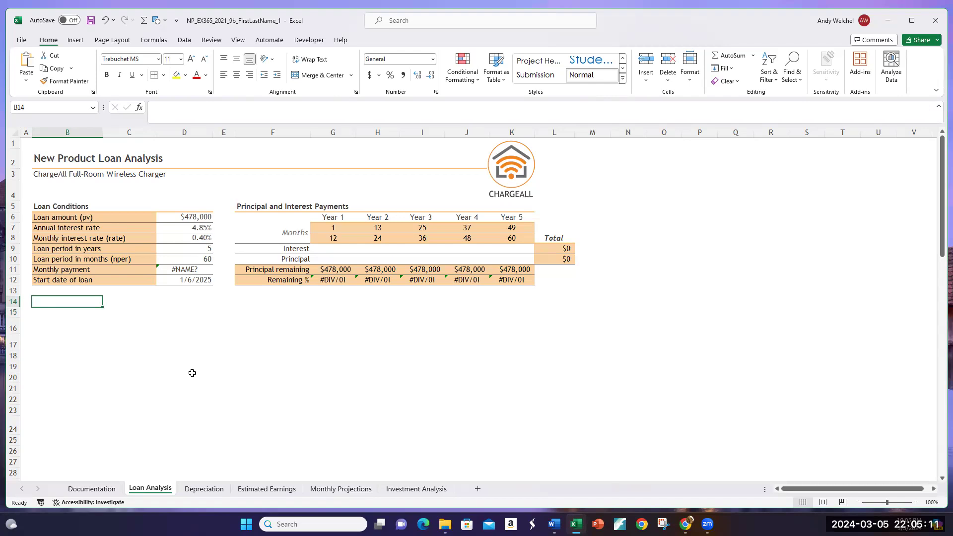
Step: Check the author entry on the Documentation sheet and return to the loan figures on the Loan Analysis sheet
left_click(110, 488)
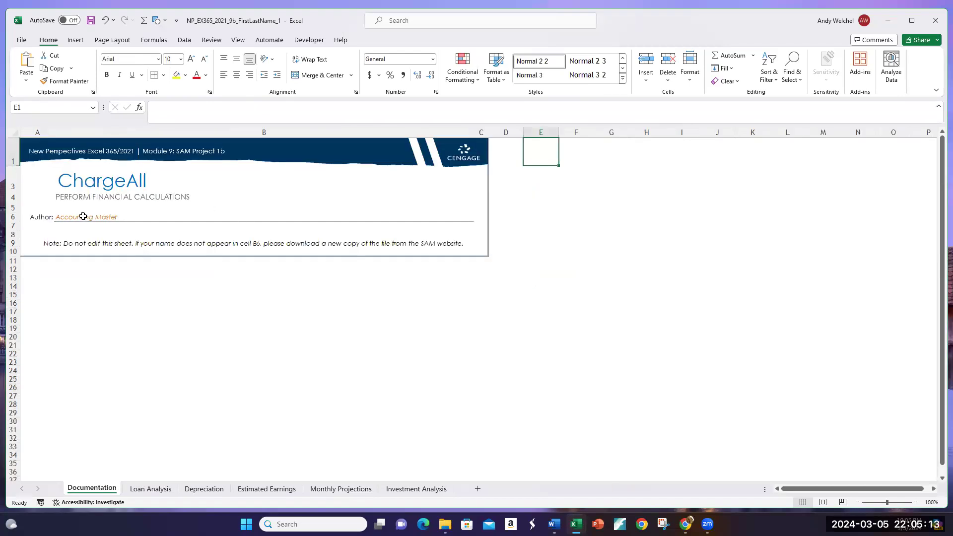
left_click(149, 489)
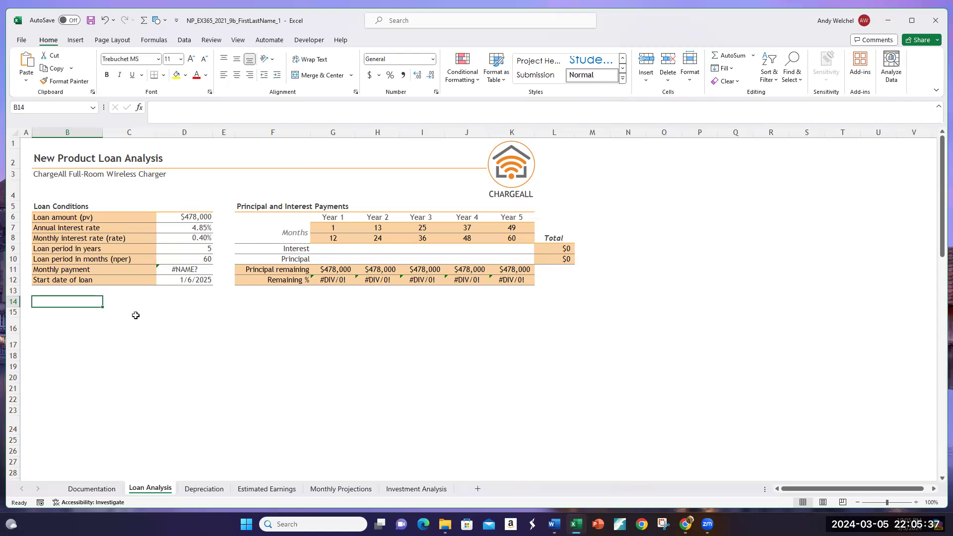
left_click(173, 218)
left_click_drag(246, 240, 476, 279)
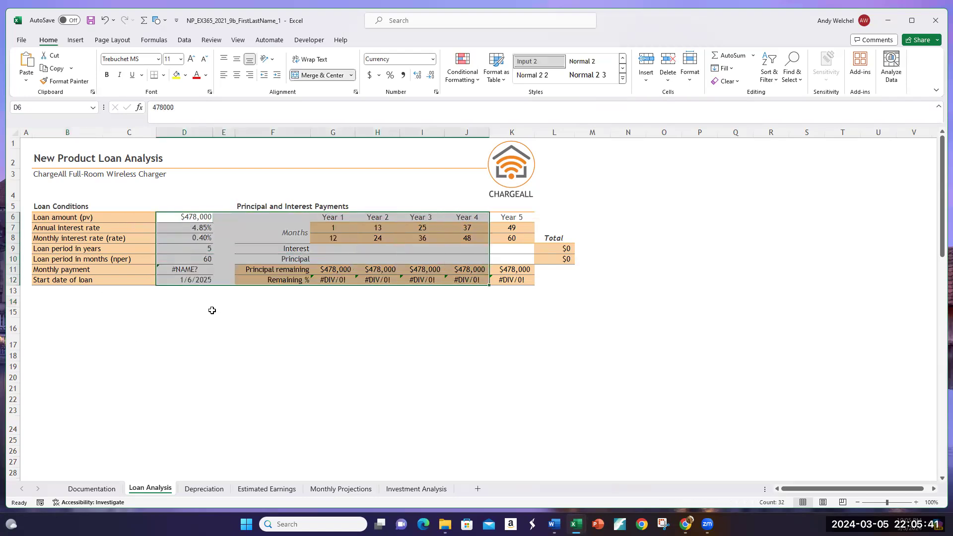
left_click(203, 313)
Step: Examine the monthly payment formula in D11 and the loan amount, interest rate and loan period entries in D6:D10
left_click(195, 268)
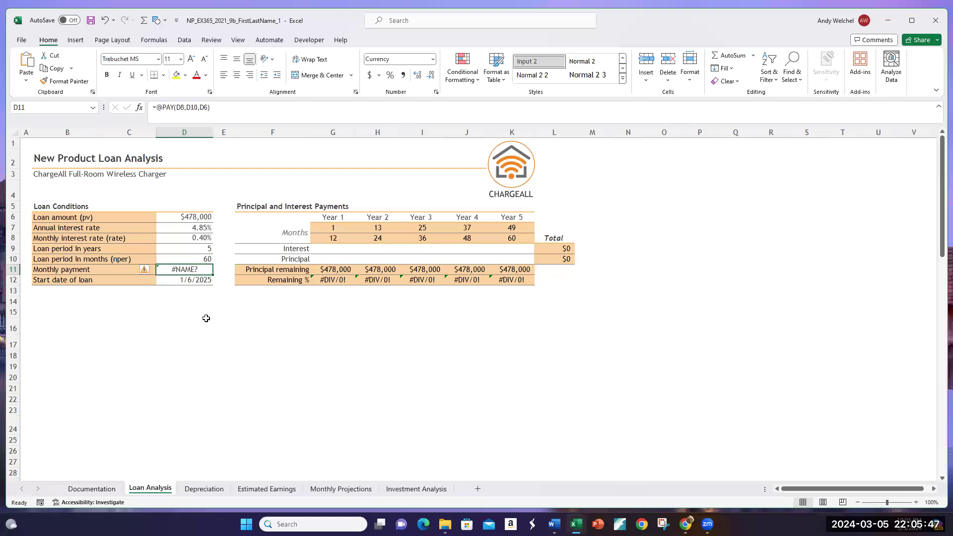
left_click(183, 219)
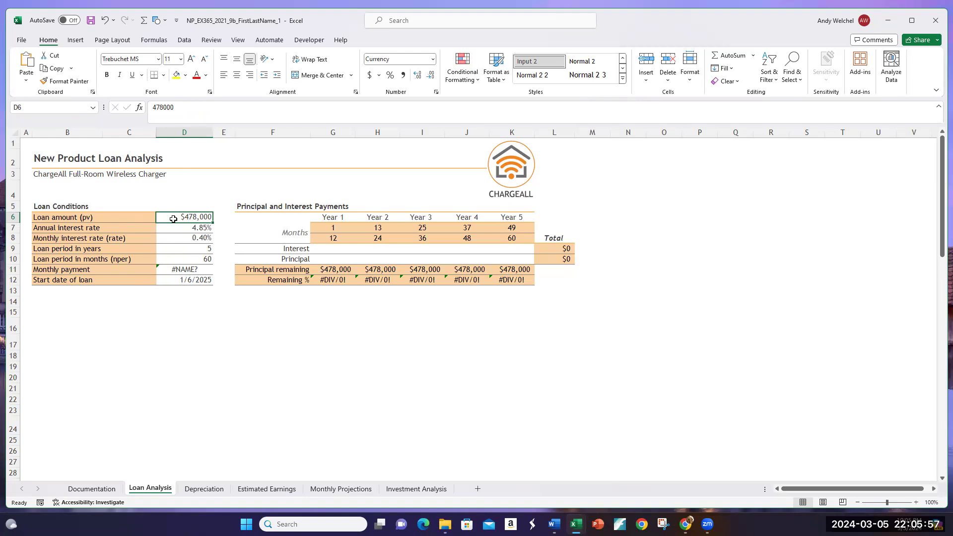
left_click(187, 227)
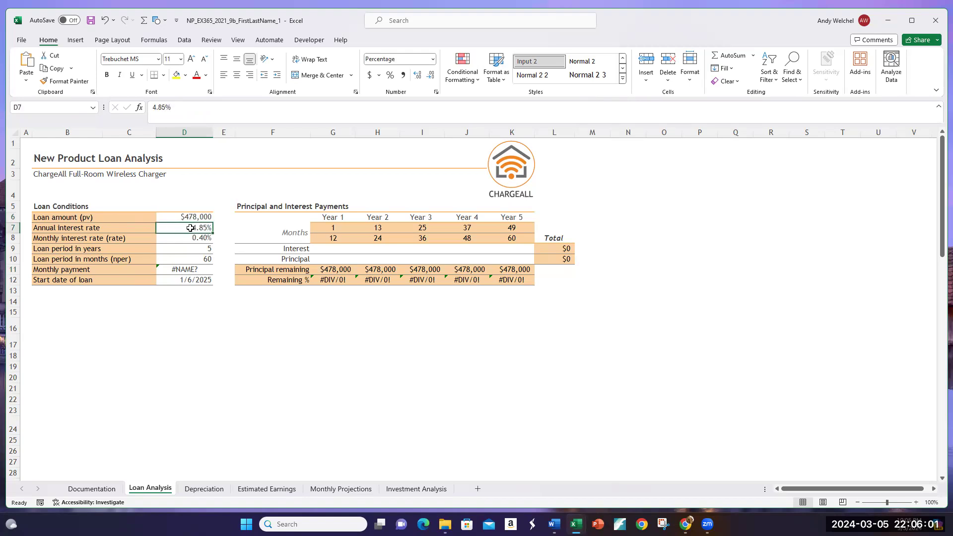
left_click(109, 231)
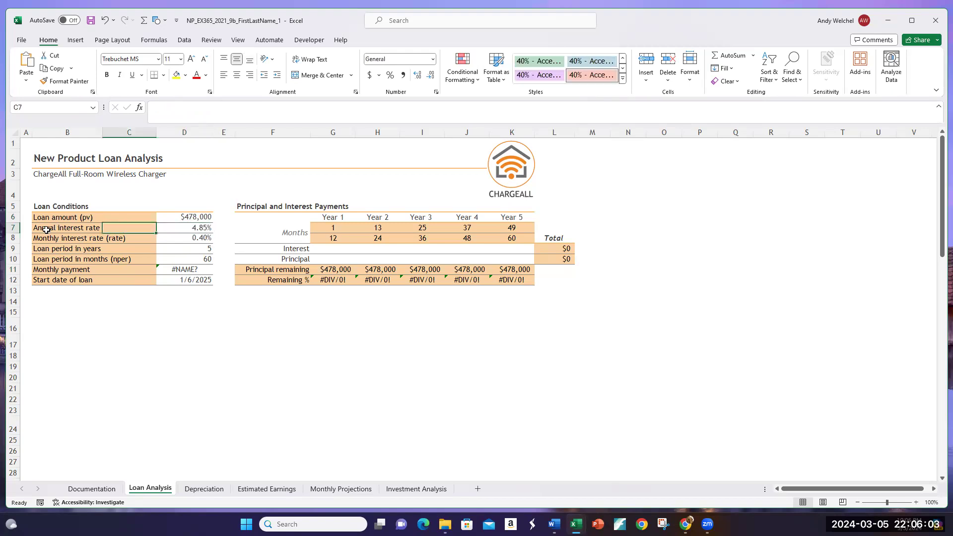
left_click(180, 227)
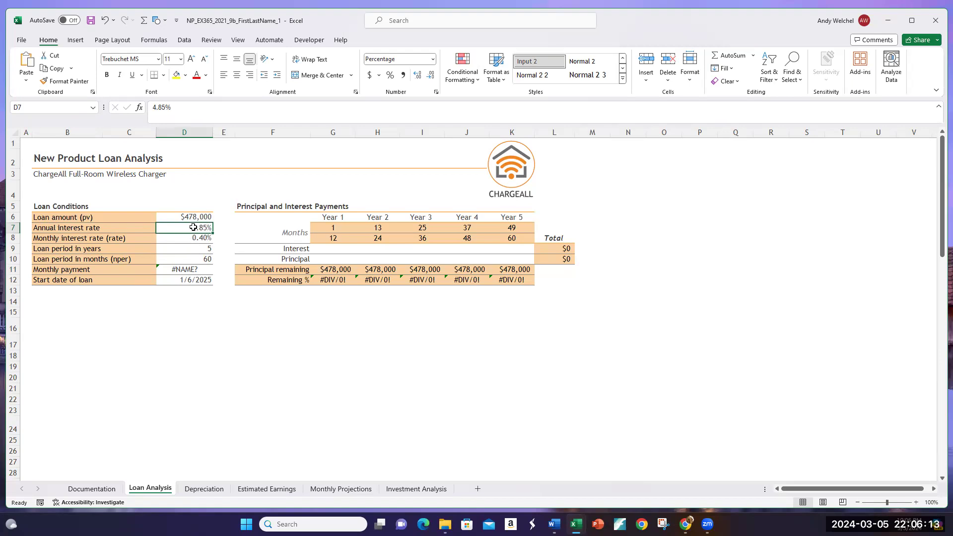
left_click(181, 240)
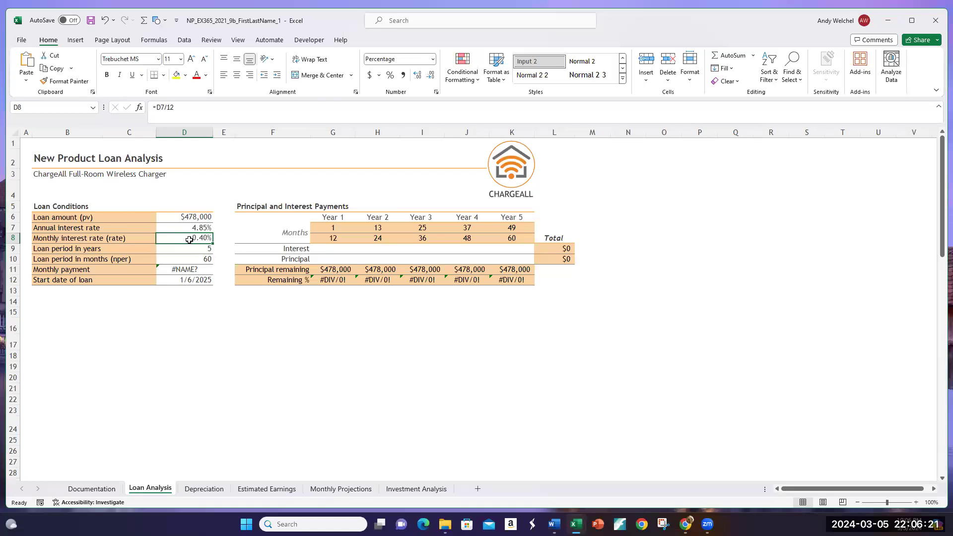
left_click(198, 228)
left_click(195, 239)
left_click(186, 249)
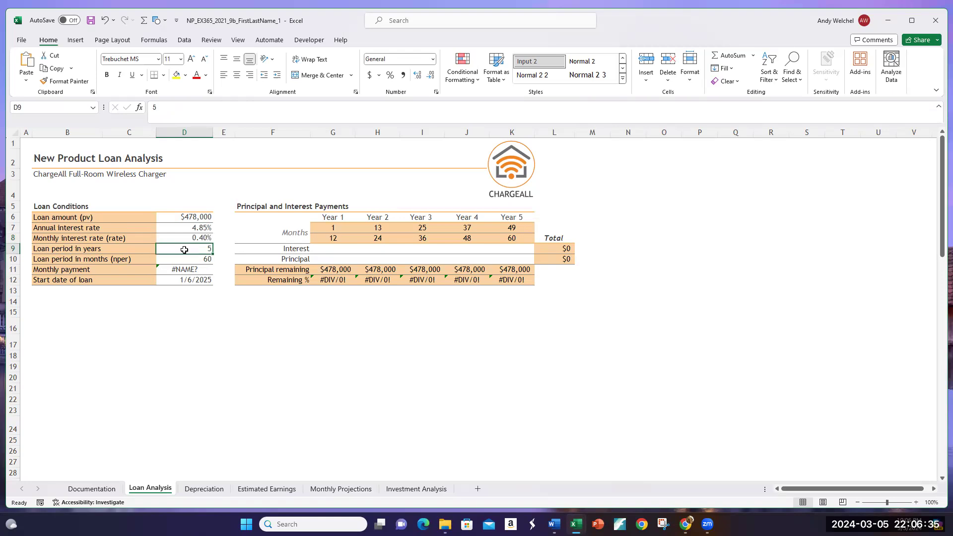
left_click(191, 259)
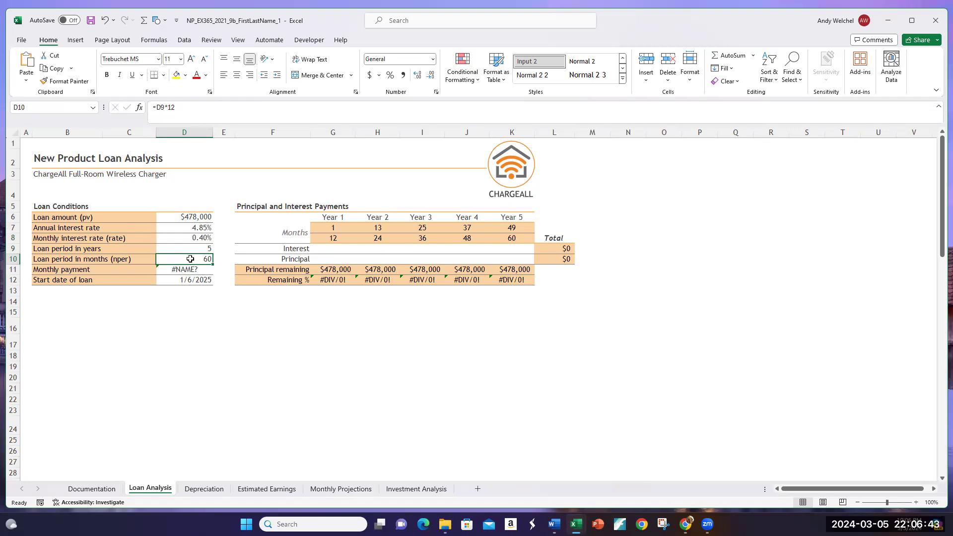
Step: Compare the monthly rate, period in months and loan amount cells with the arguments of the payment formula in D11
left_click(190, 239)
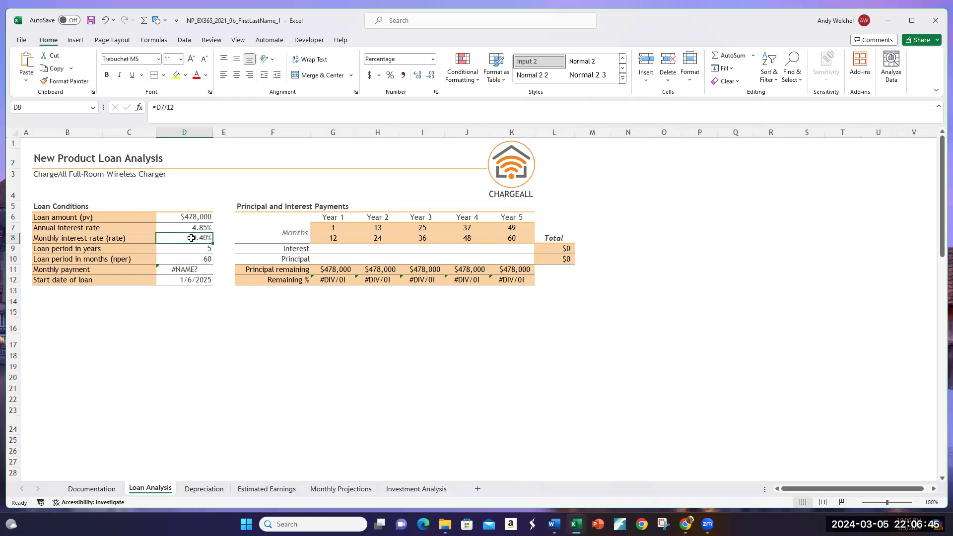
left_click(194, 257)
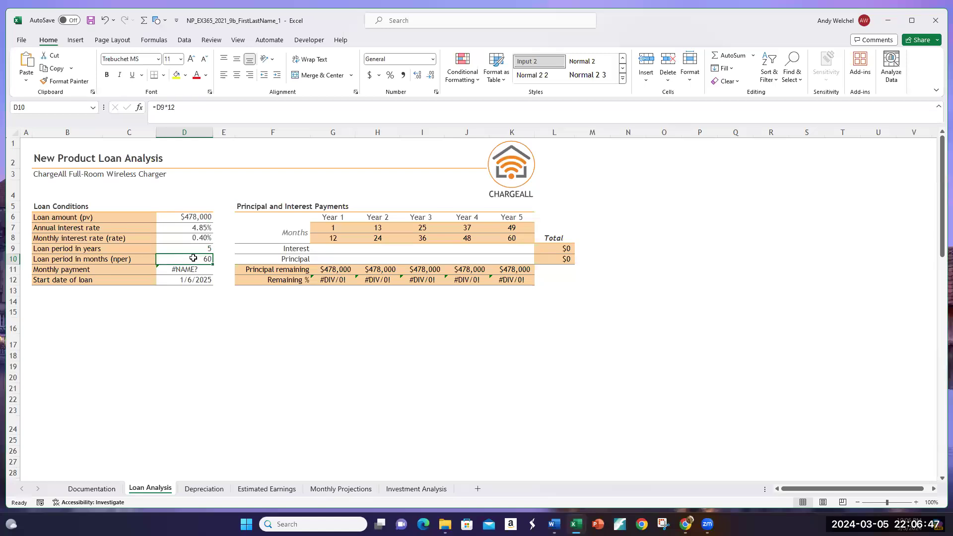
left_click(189, 238)
left_click(189, 260)
left_click(181, 217)
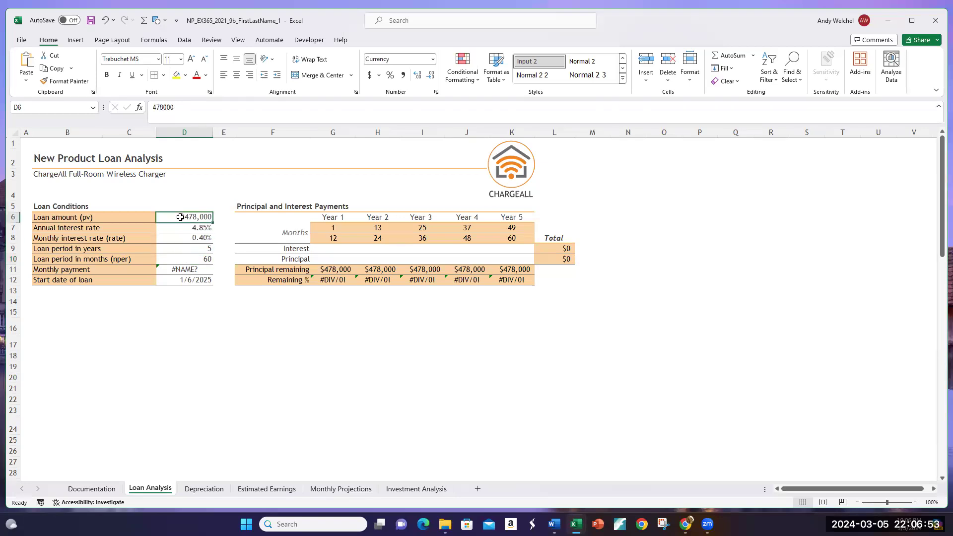
left_click(179, 236)
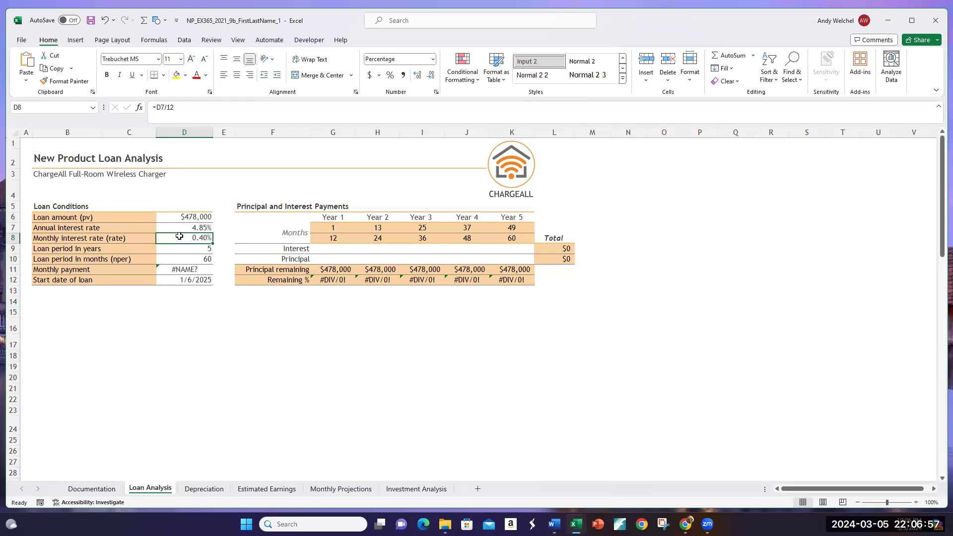
left_click(182, 257)
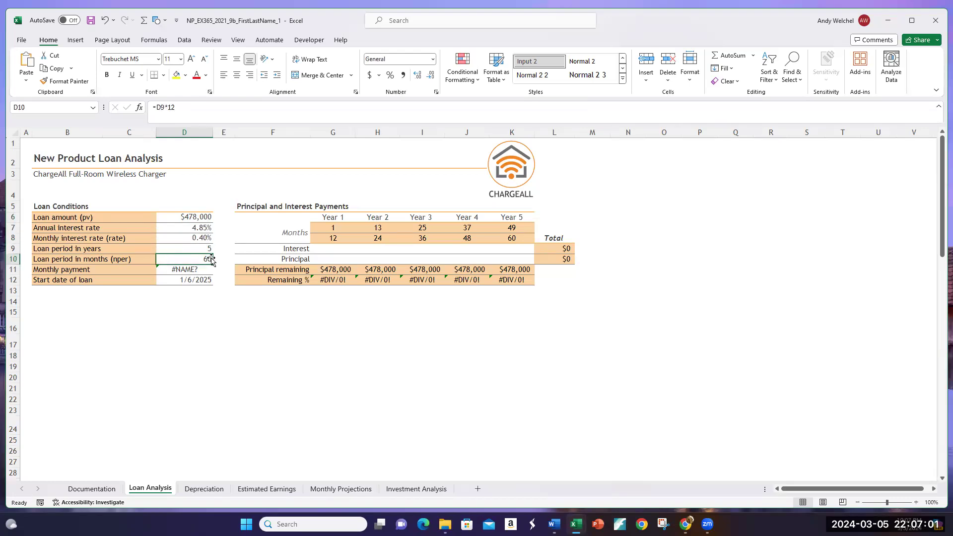
left_click(174, 271)
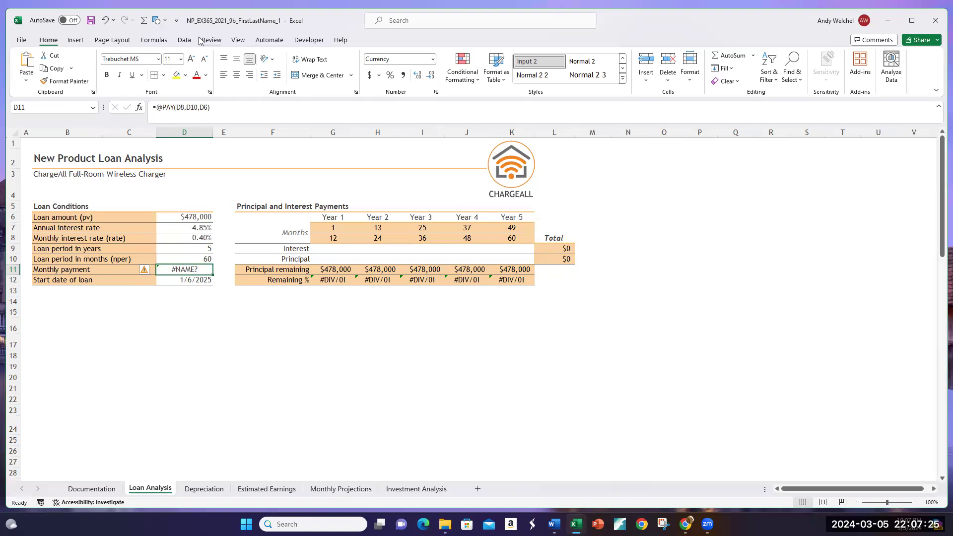
left_click(184, 41)
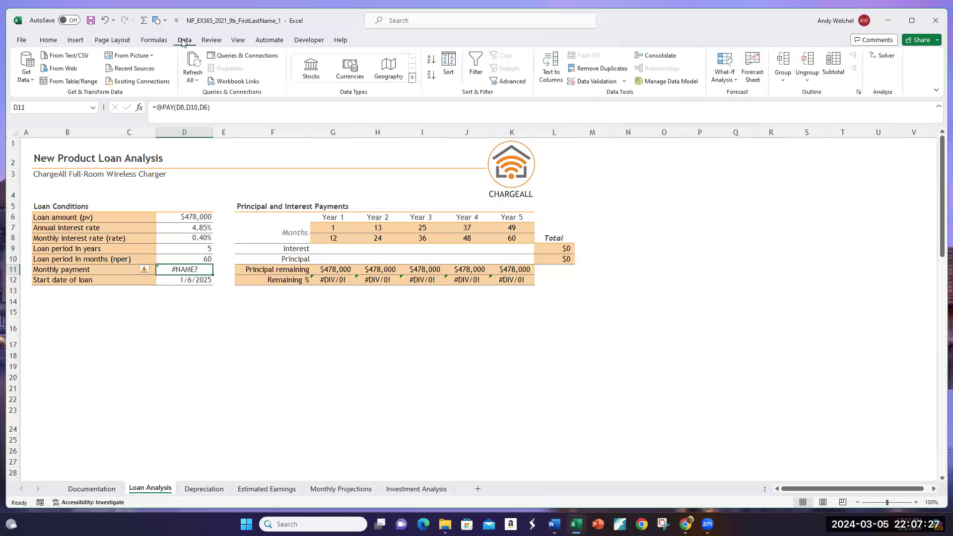
left_click(194, 254)
left_click(184, 272)
mouse_move(153, 274)
left_click(54, 41)
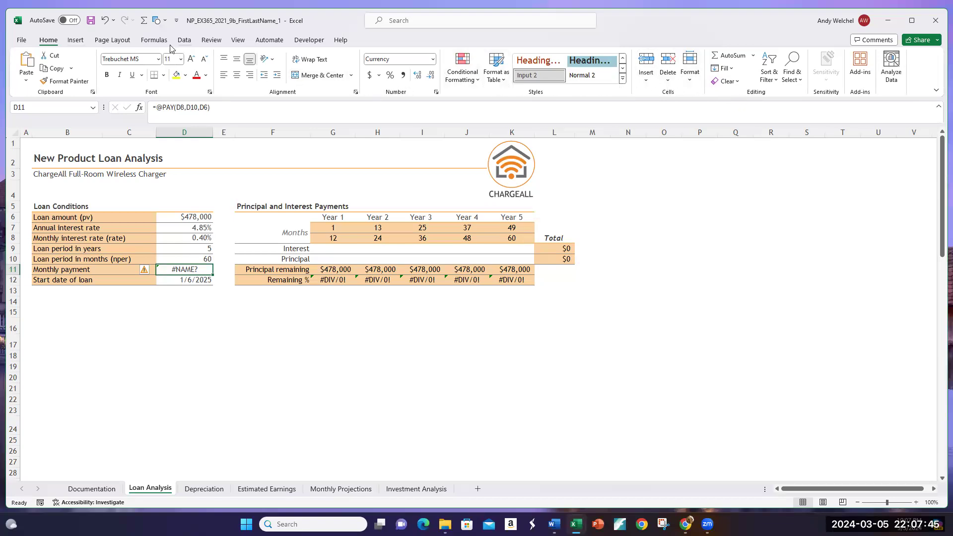
left_click(186, 41)
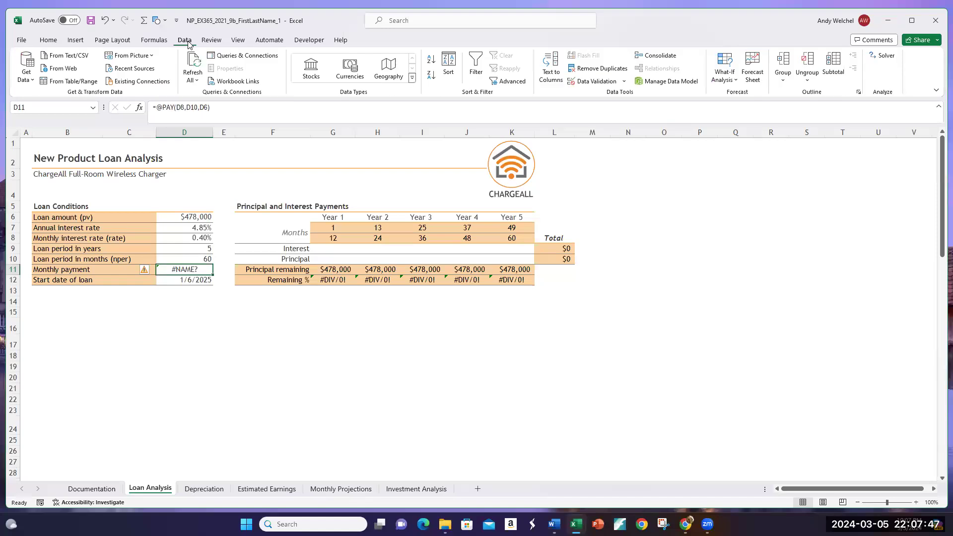
Step: Run Error Checking on the monthly payment in D11, read the online help for its error and return to the workbook
left_click(164, 42)
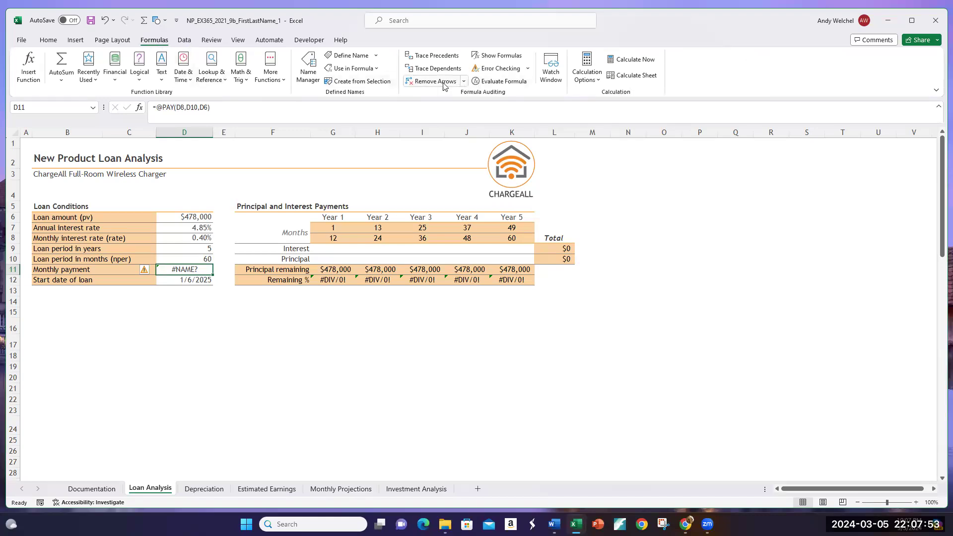
left_click(500, 73)
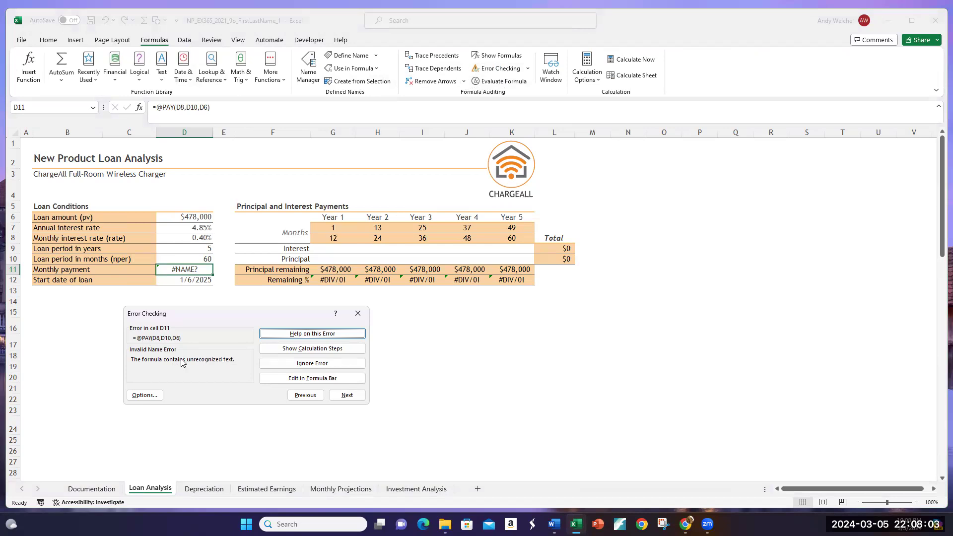
left_click(300, 339)
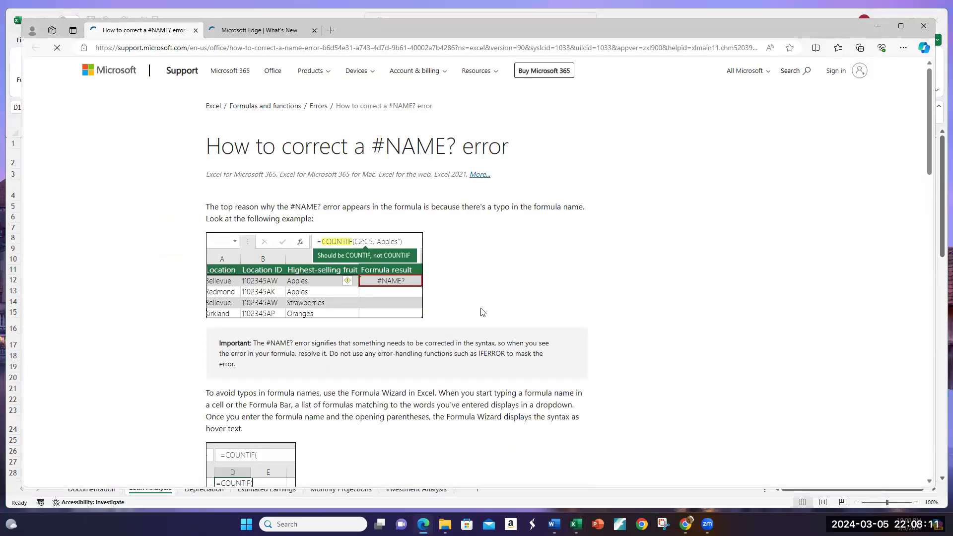
scroll(482, 312, "down", 20)
scroll(481, 313, "up", 16)
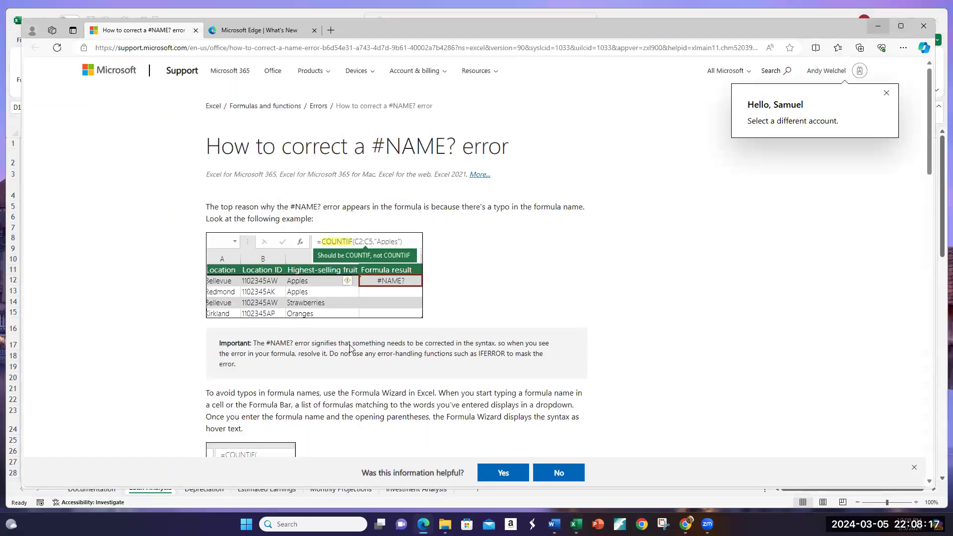
left_click(879, 26)
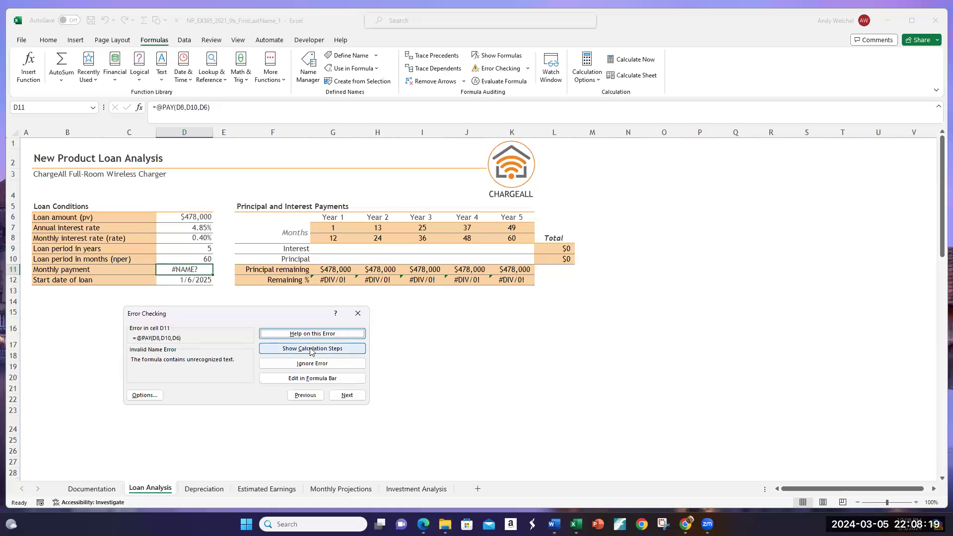
Step: Evaluate the D11 formula through its calculation steps and close the error check
left_click(311, 349)
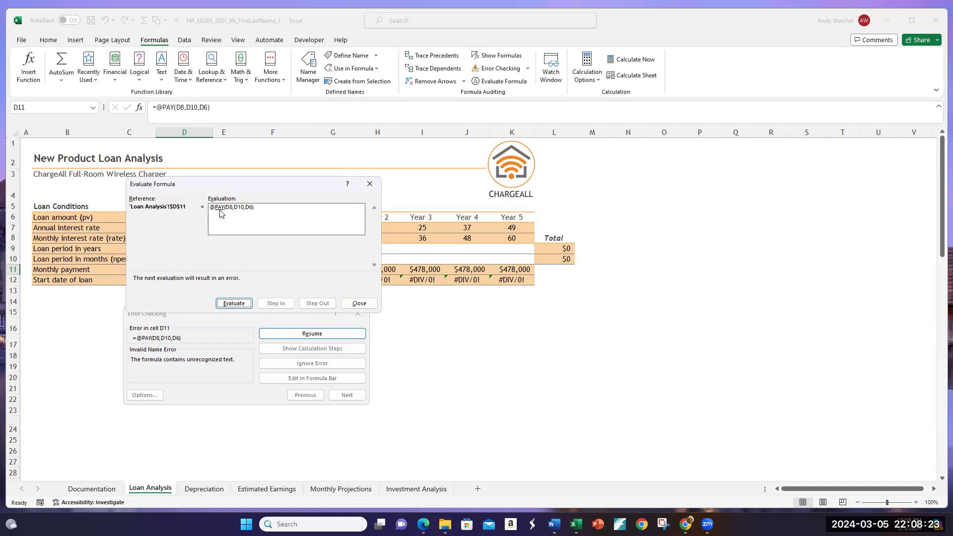
left_click(237, 305)
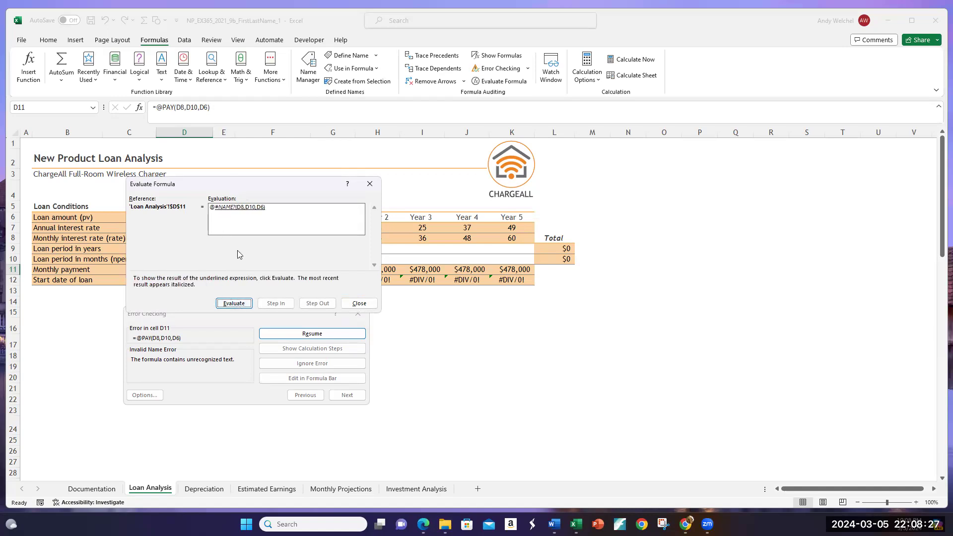
left_click(241, 303)
left_click(359, 304)
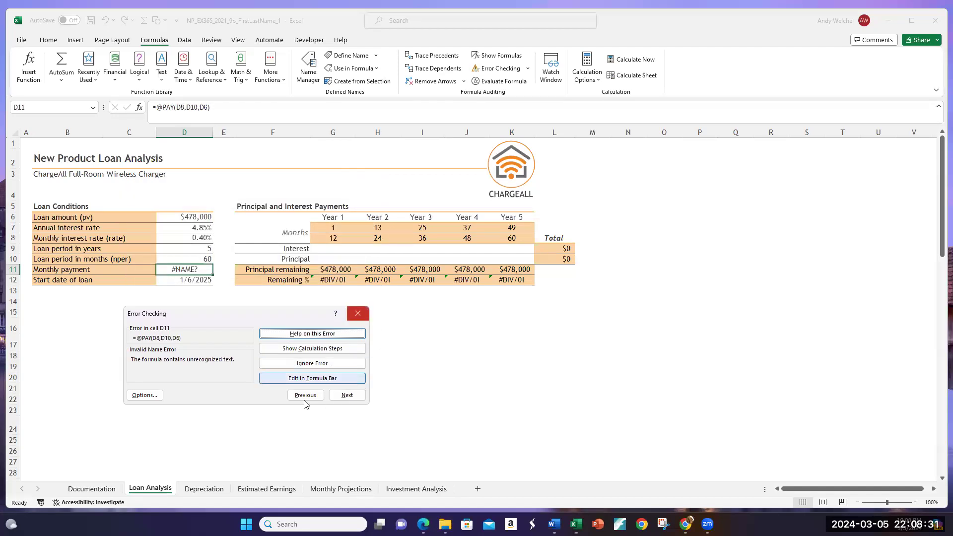
left_click(364, 312)
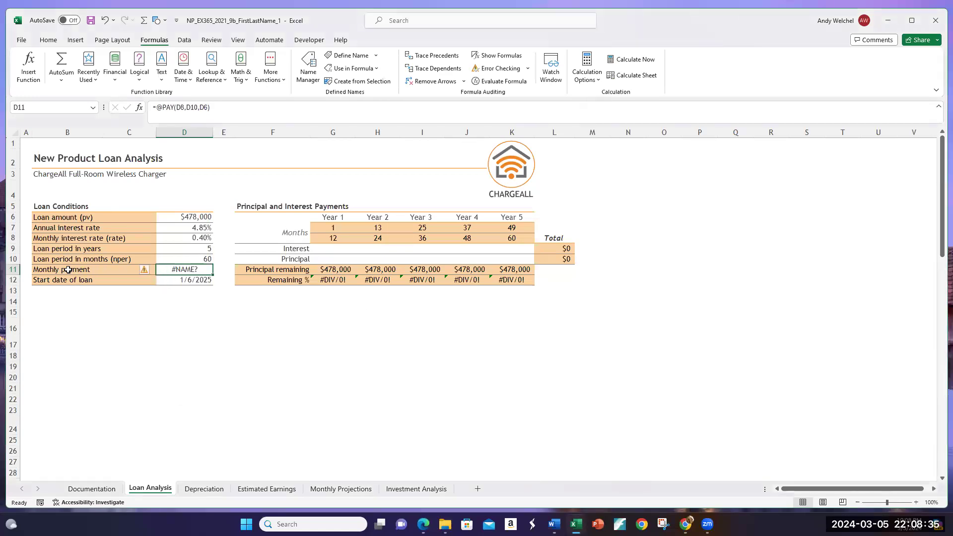
Step: Correct the monthly payment formula in D11 to use the PMT function with arguments D8, D10 and D6
left_click(184, 118)
key("BackSpace")
key("BackSpace")
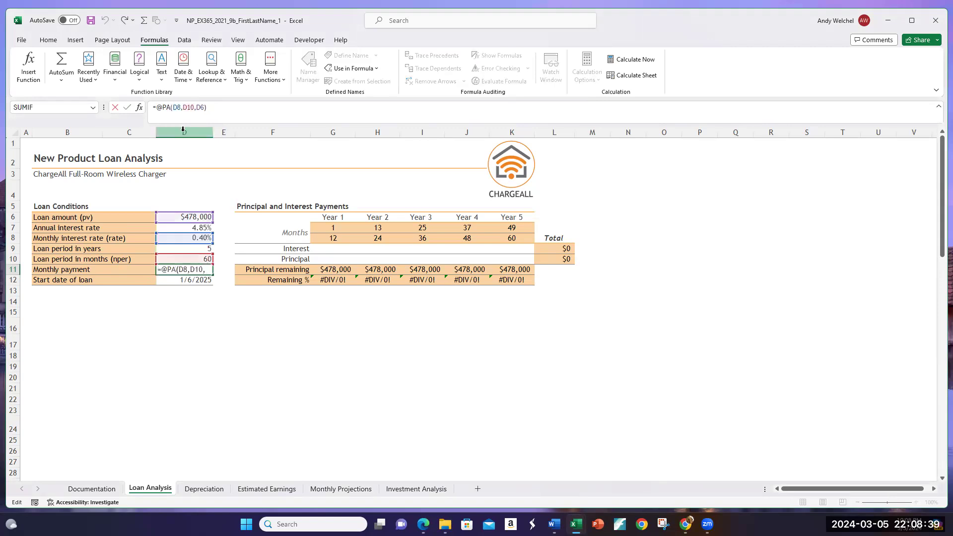
type("MT")
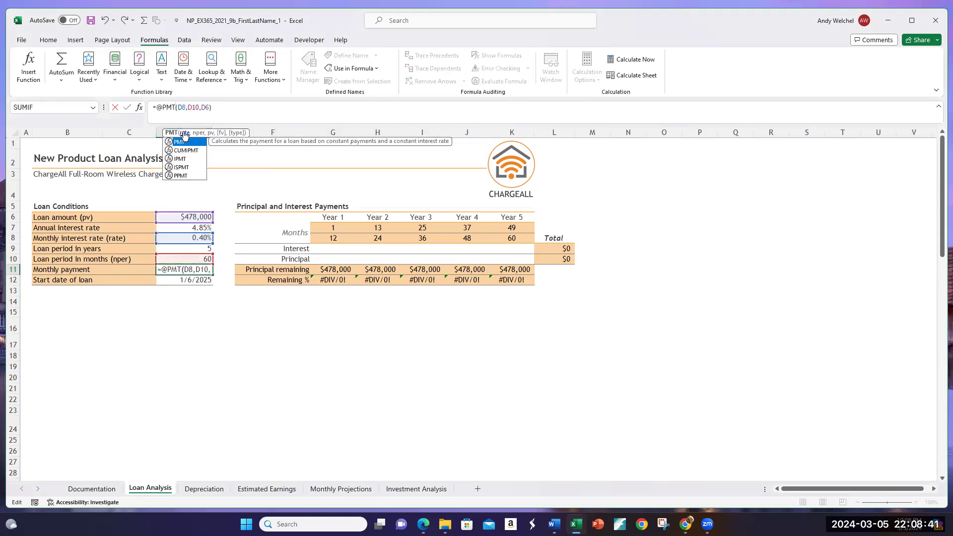
key("Return")
left_click(459, 305)
left_click(182, 270)
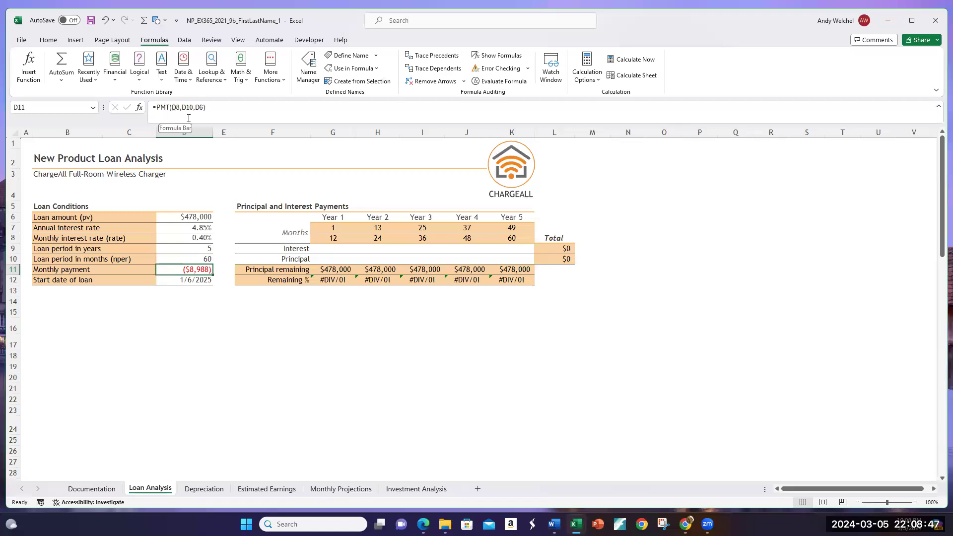
Step: Compare the monthly payment in D11 with the monthly rate, period in months and loan amount cells
left_click(202, 237)
left_click(195, 270)
left_click(177, 258)
left_click(178, 270)
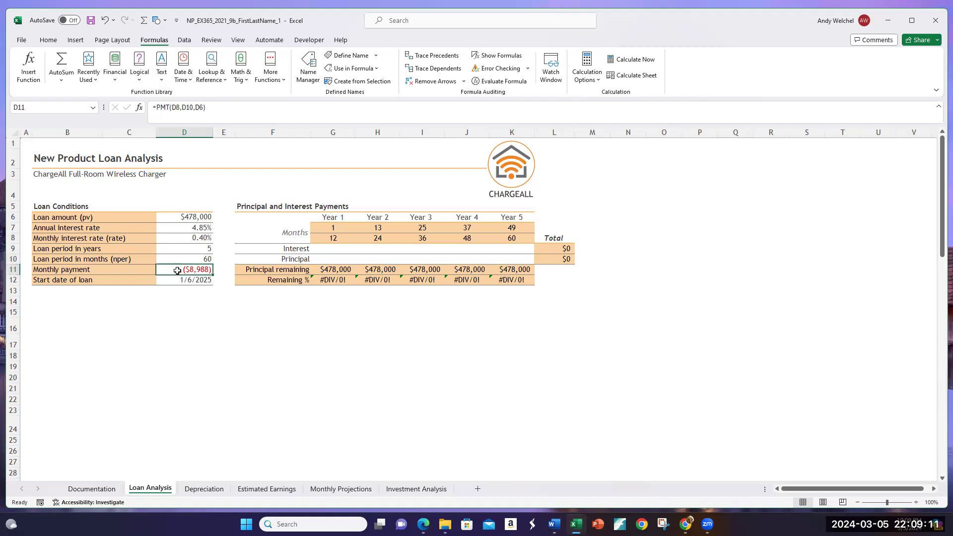
left_click(174, 219)
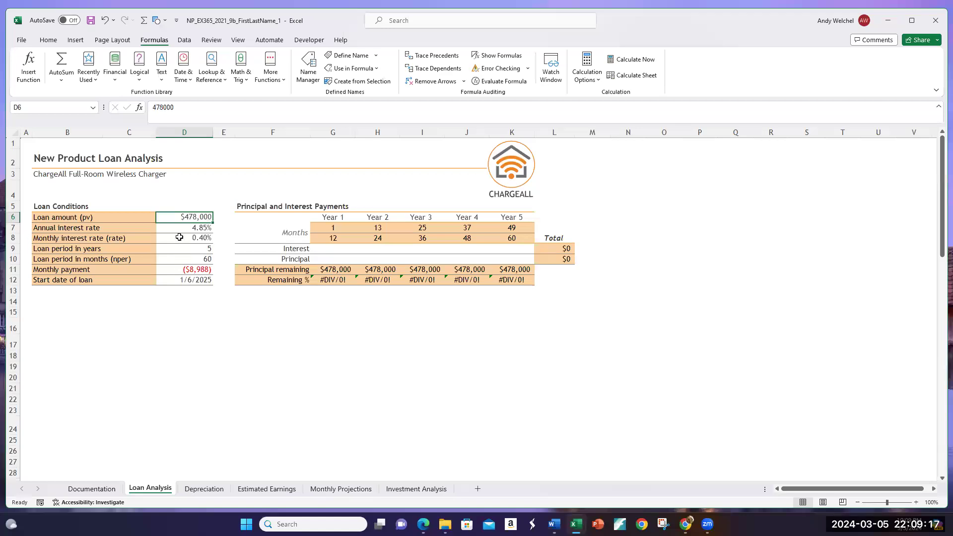
Step: Calculate =478000/60 in D16 as a check on the monthly payment, clear D16 and return to D11
left_click(184, 329)
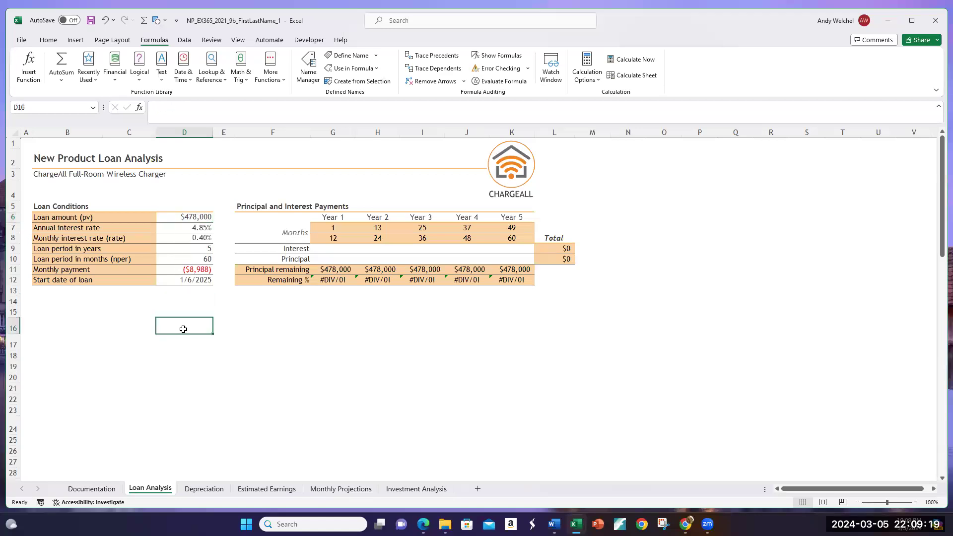
type("=")
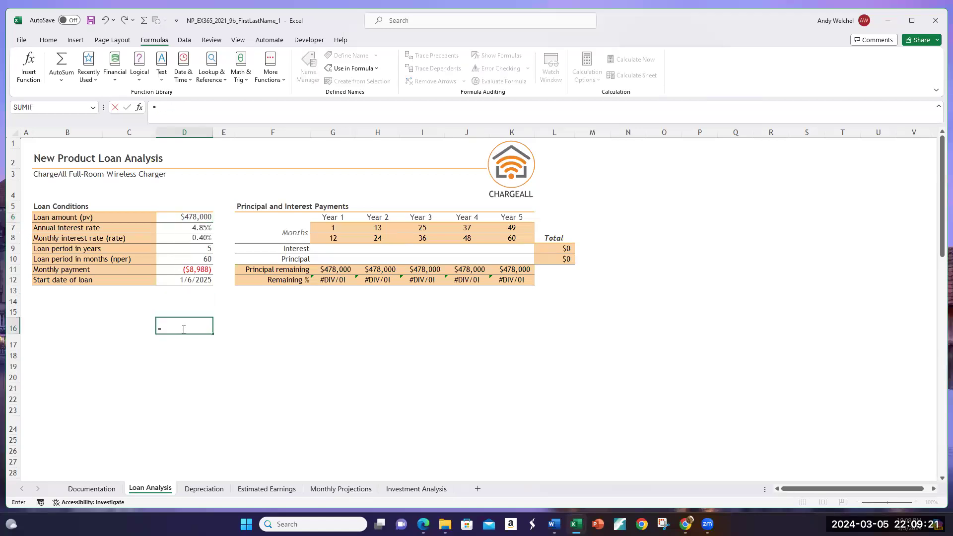
type("478000/60")
key("Return")
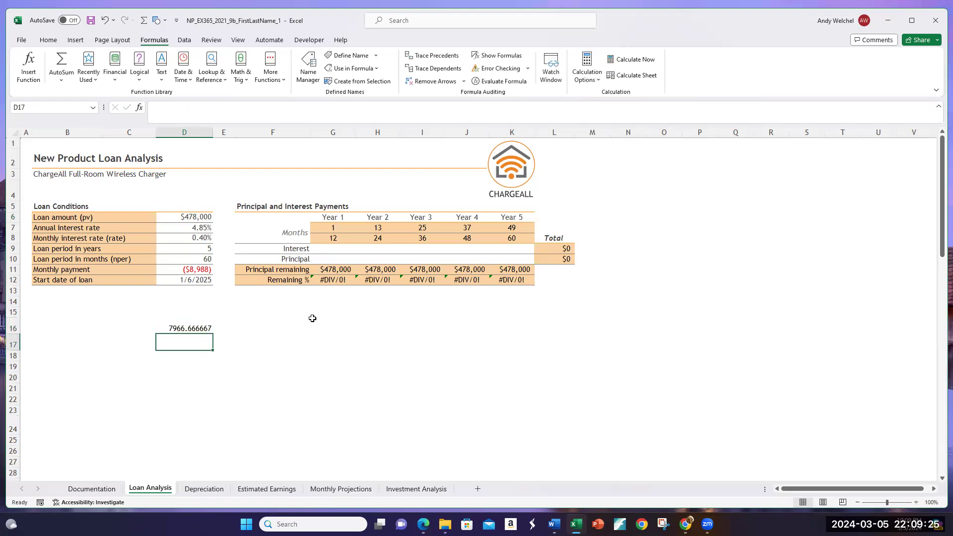
left_click(188, 328)
key("Delete")
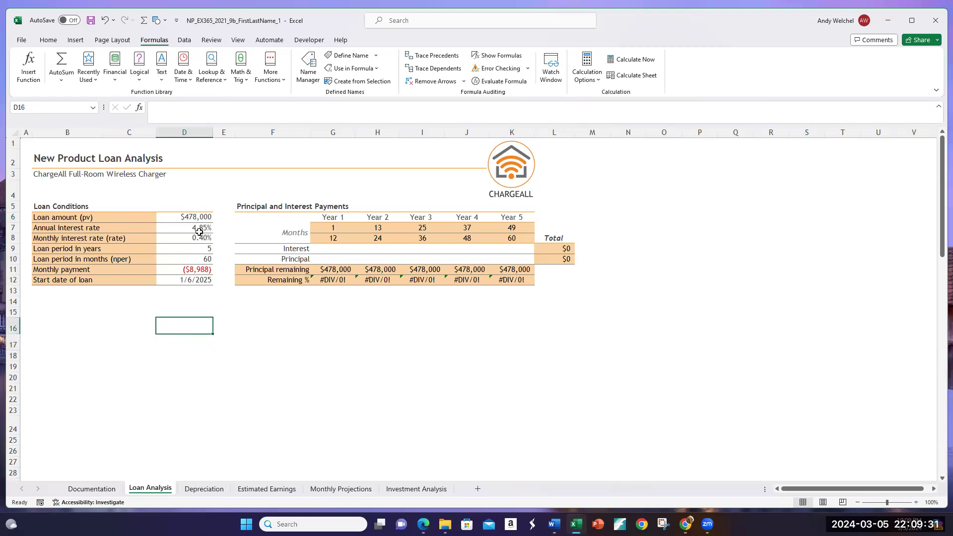
left_click(185, 271)
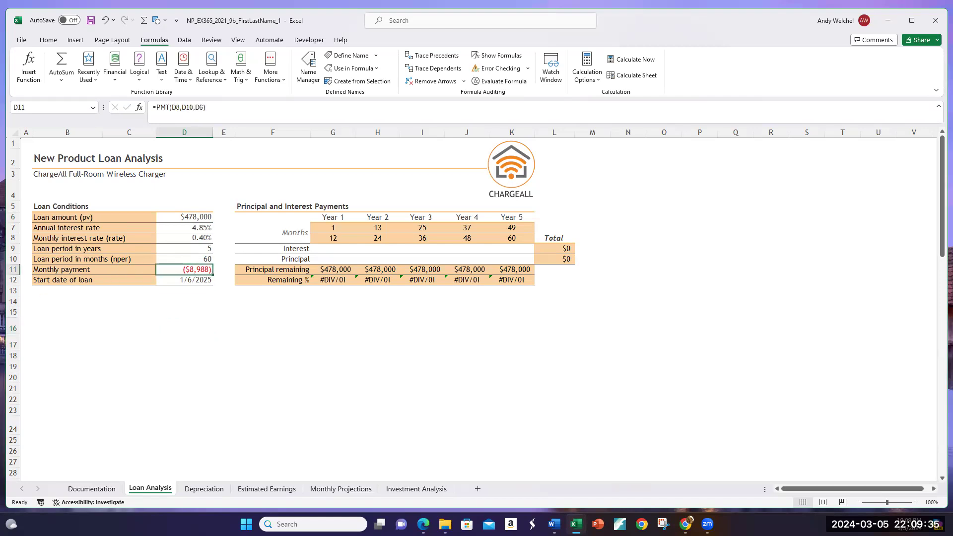
Step: Try repointing the divisor of the Year 1 Remaining % formula in G12 to $D$6 and undo the change
left_click(341, 270)
left_click(340, 281)
double_click(340, 282)
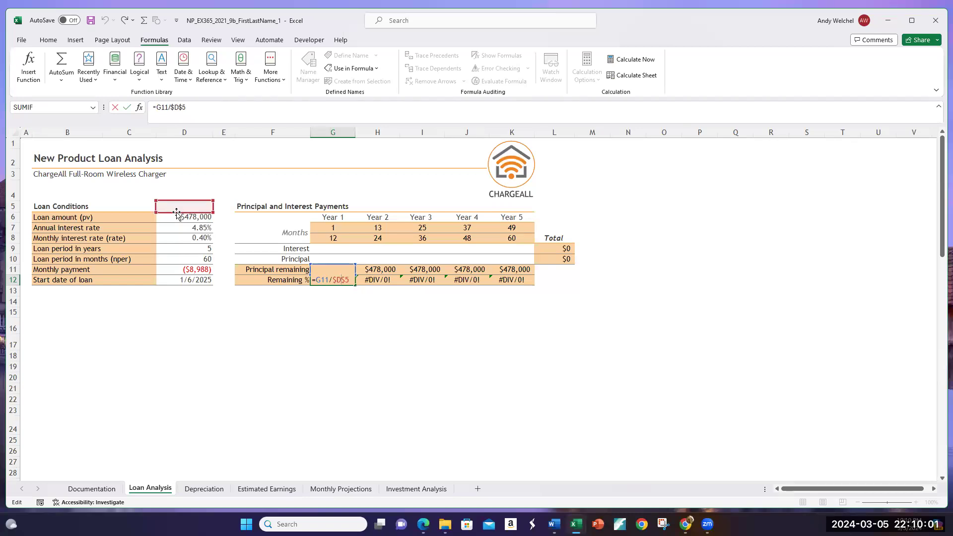
left_click_drag(177, 212, 178, 219)
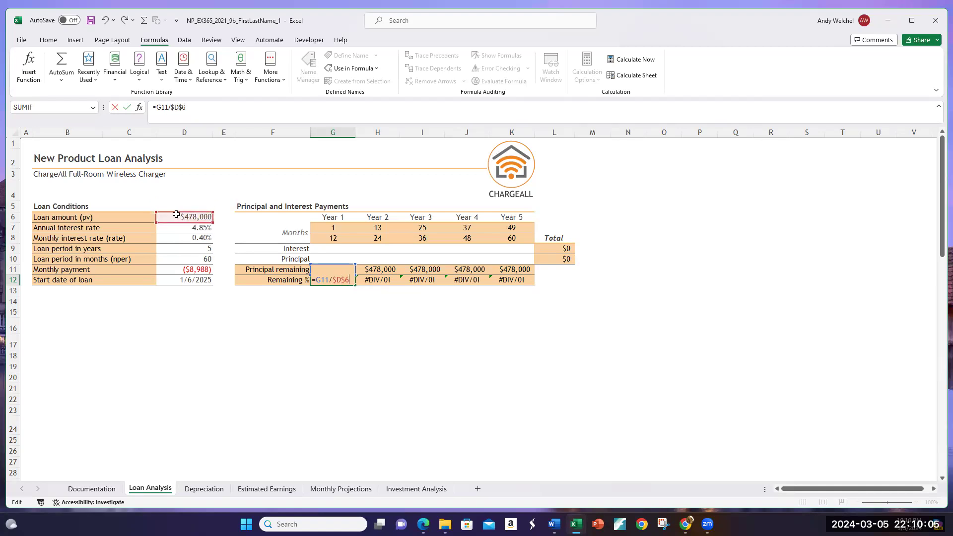
key("Return")
left_click(348, 280)
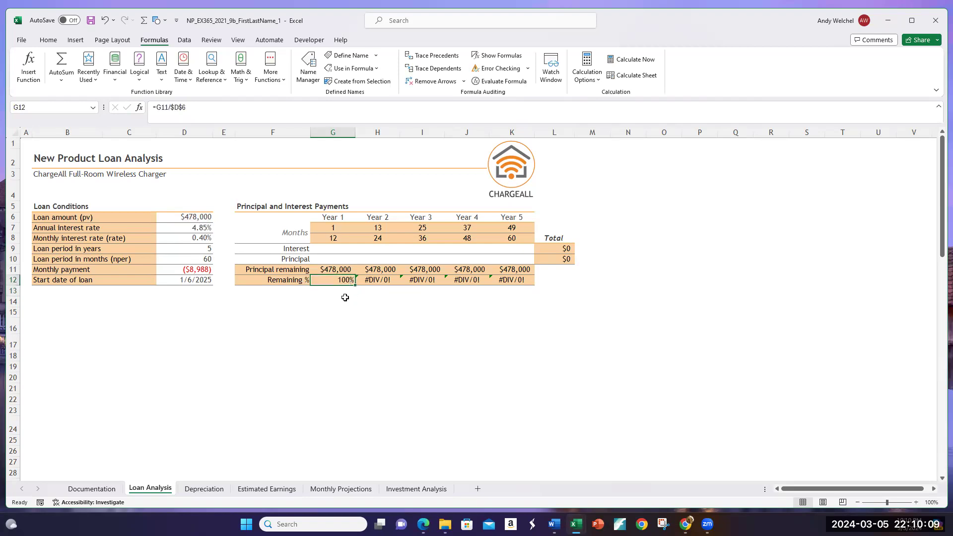
key("ctrl+z")
Step: Edit the Year 1 Remaining % formula in G12 to =G11/$D$6
left_click(192, 111)
key("BackSpace")
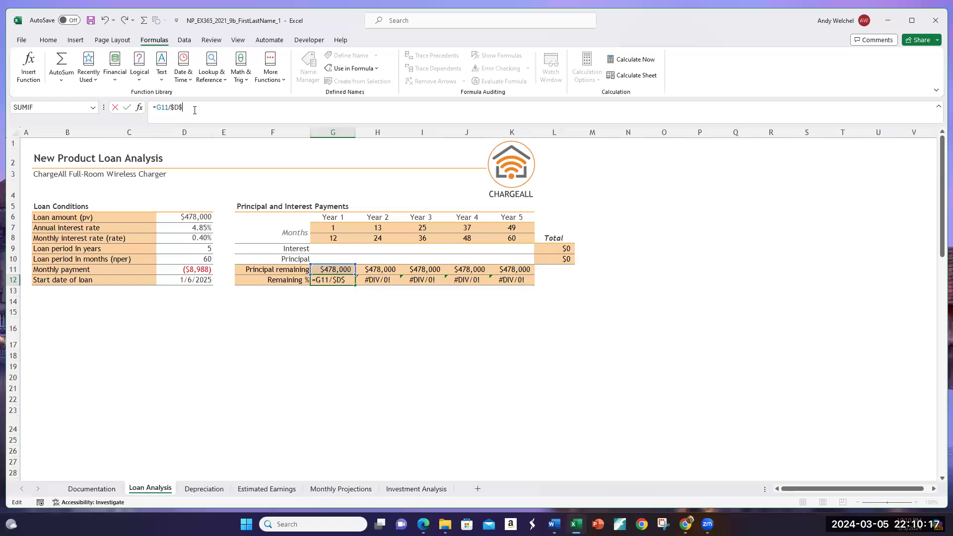
type("6")
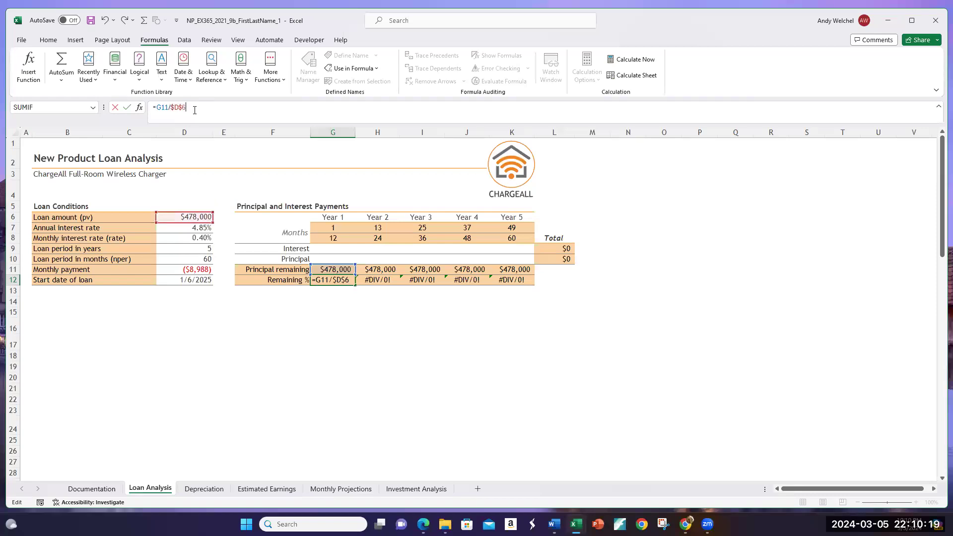
key("Return")
Step: Inspect the Remaining % formulas for Years 2 to 4 in H12:J12
left_click(380, 280)
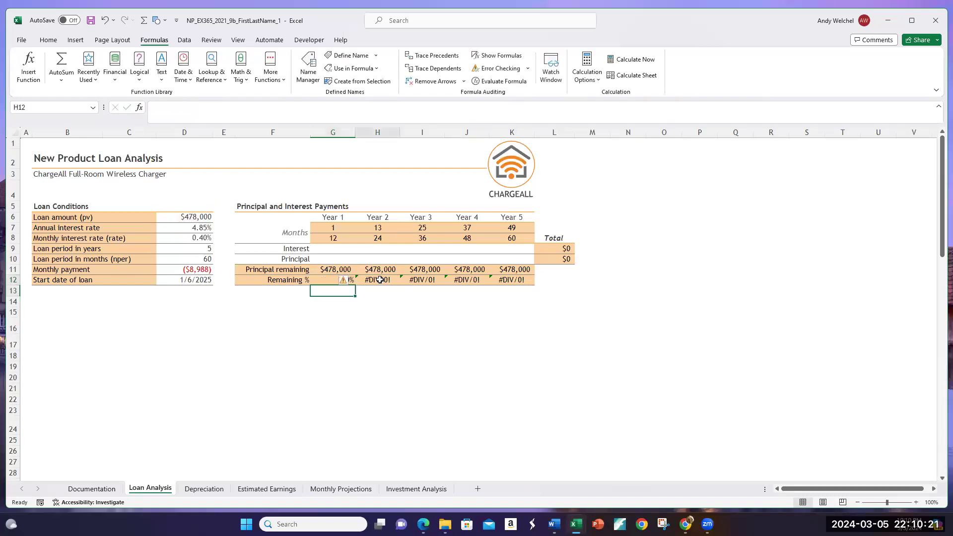
double_click(379, 280)
key("Return")
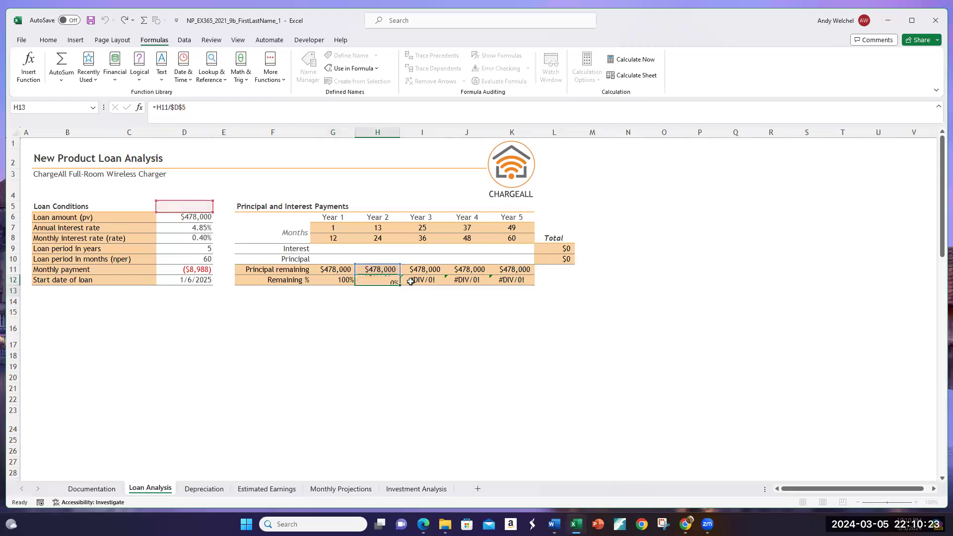
double_click(426, 280)
key("Return")
left_click(459, 280)
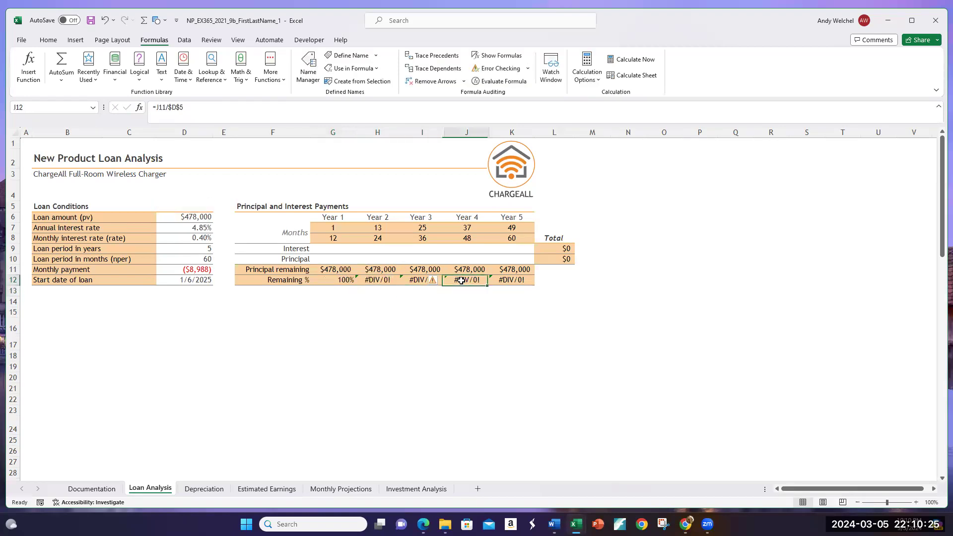
double_click(461, 281)
key("Return")
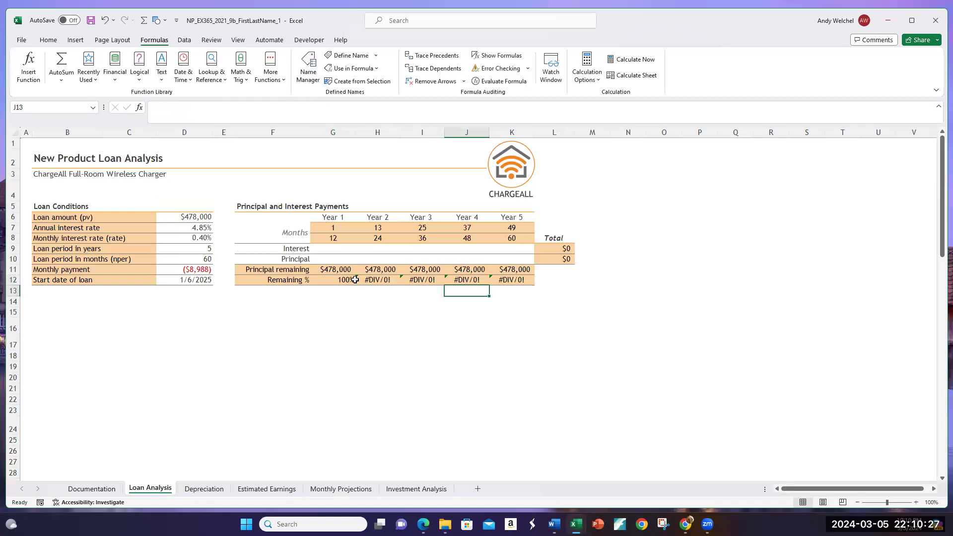
Step: Fill the Remaining % formula from G12 across through K12
left_click(350, 280)
left_click_drag(355, 286, 519, 283)
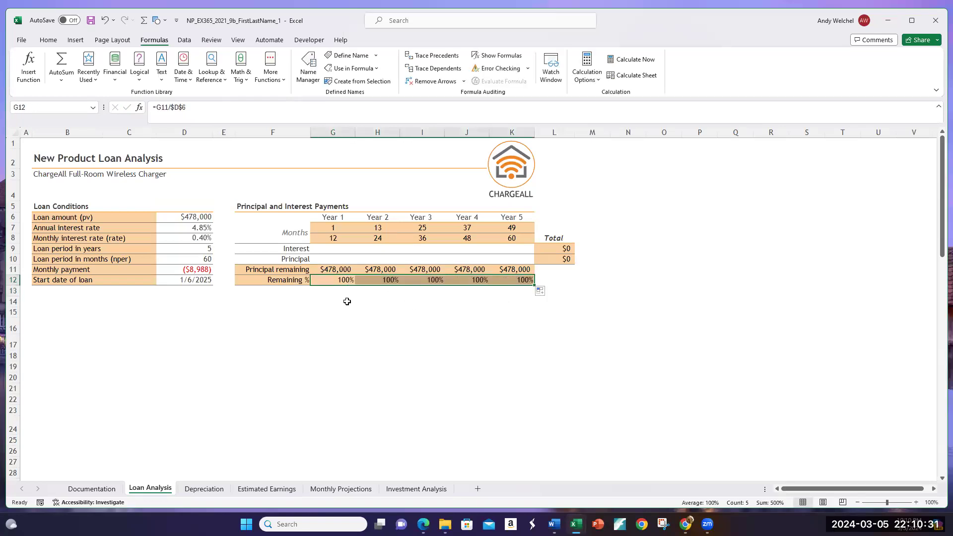
left_click(323, 301)
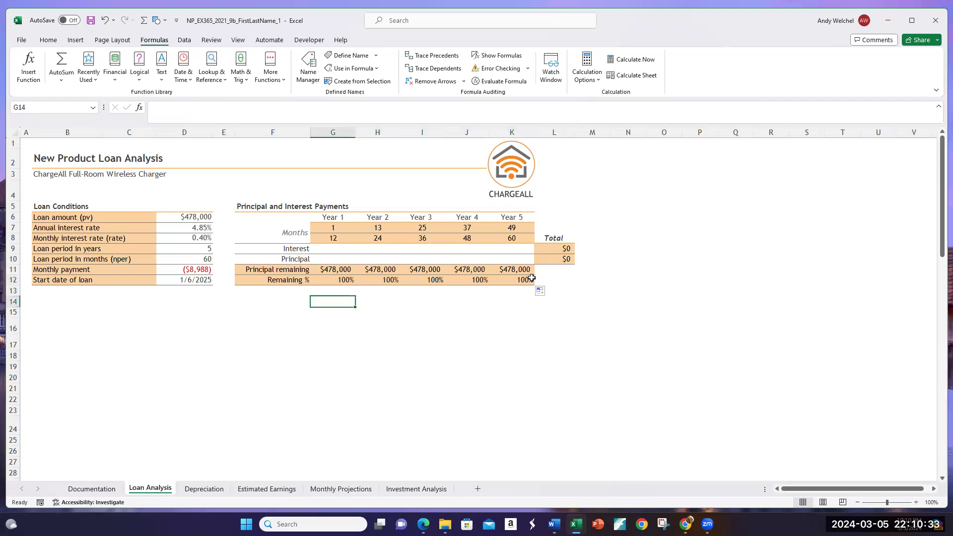
Step: Check the percentage format and the formulas of the Remaining % cells G12:K12
left_click(340, 281)
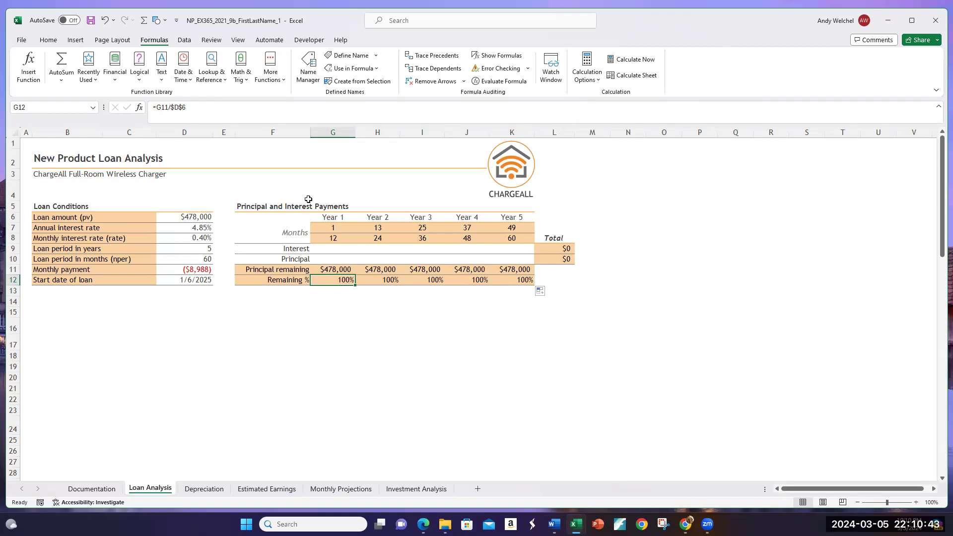
left_click(48, 41)
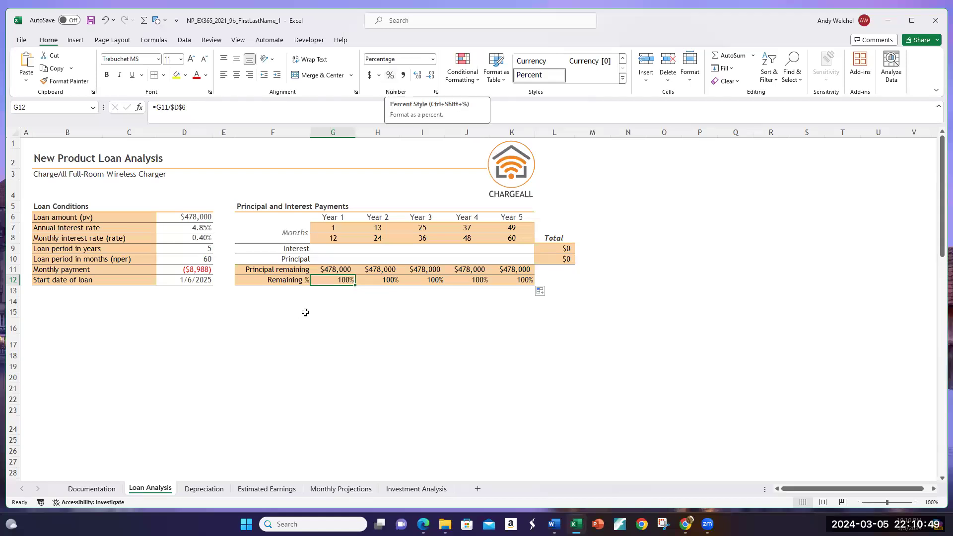
left_click(389, 280)
left_click(437, 280)
left_click(478, 280)
left_click(514, 281)
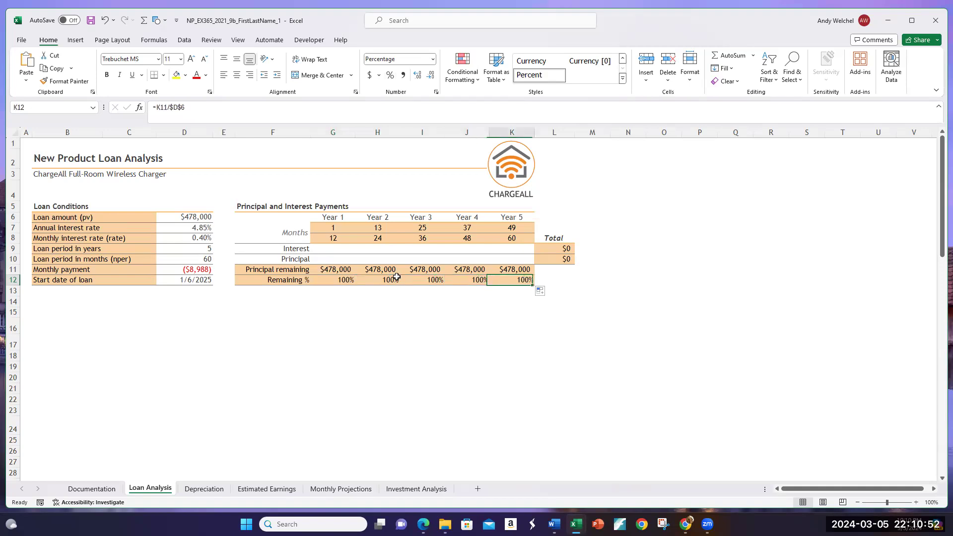
left_click(331, 278)
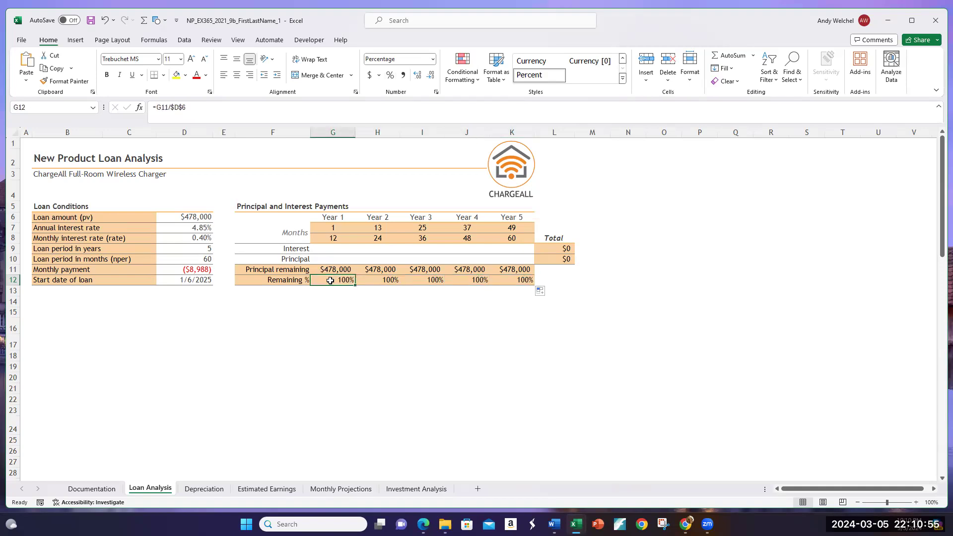
Step: Examine the Year 5 months and remaining cells and the empty interest and principal range G9:K10
left_click(516, 238)
left_click(518, 281)
left_click_drag(517, 270, 497, 260)
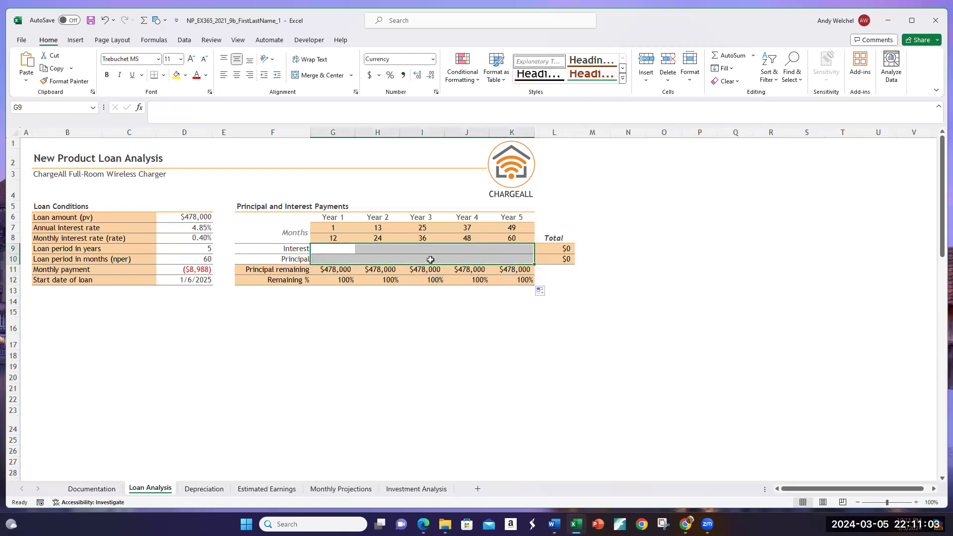
left_click(327, 251)
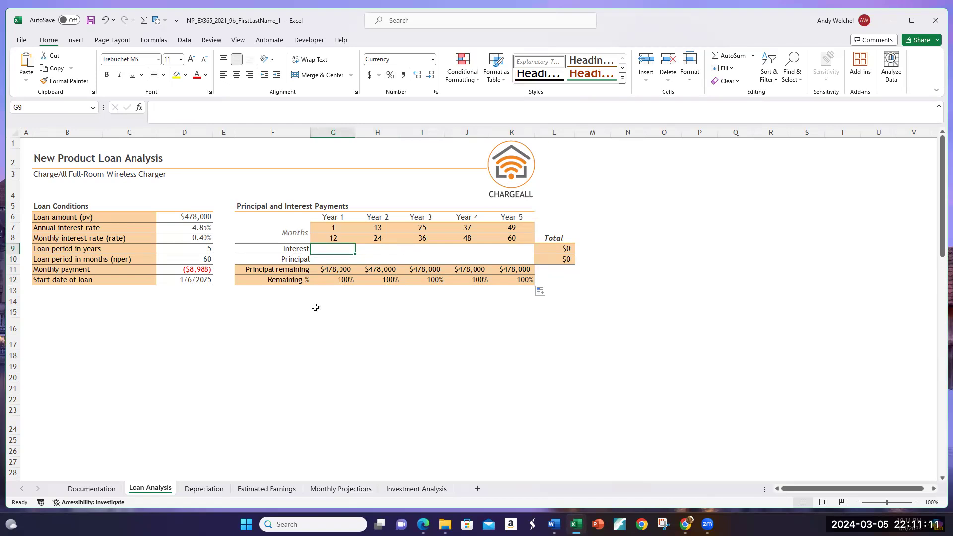
Step: Undo the fill across the Remaining % row and the divisor change in G12
key("ctrl+z")
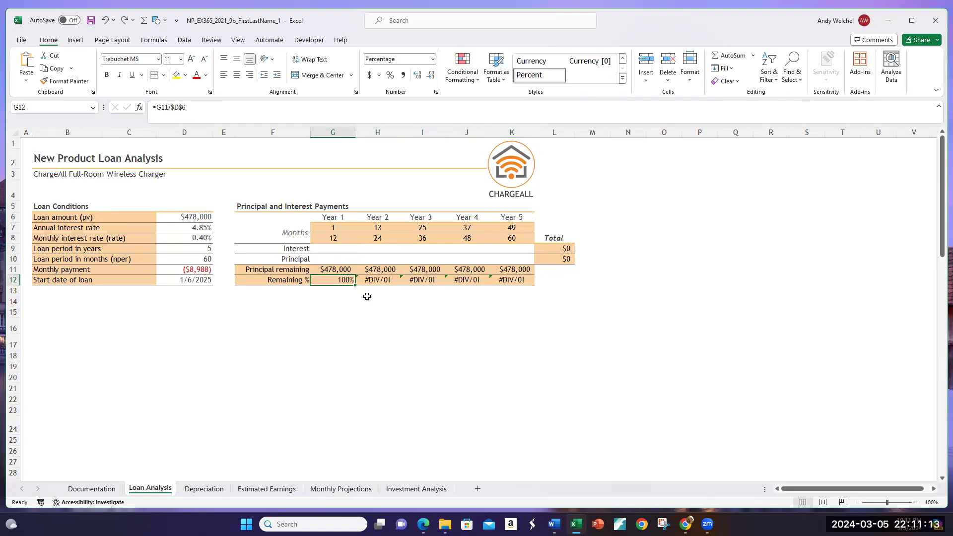
key("Right")
key("Right")
key("Left")
key("Left")
Step: Inspect the Year 1 Remaining % formula in G12 and view the options for its error
mouse_move(306, 285)
double_click(329, 281)
key("Return")
left_click(331, 281)
left_click(306, 282)
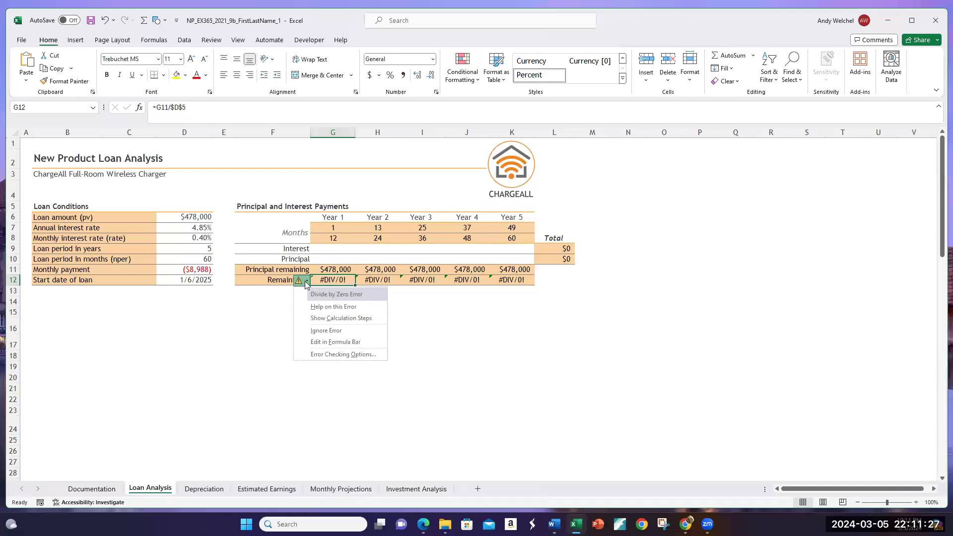
left_click(332, 280)
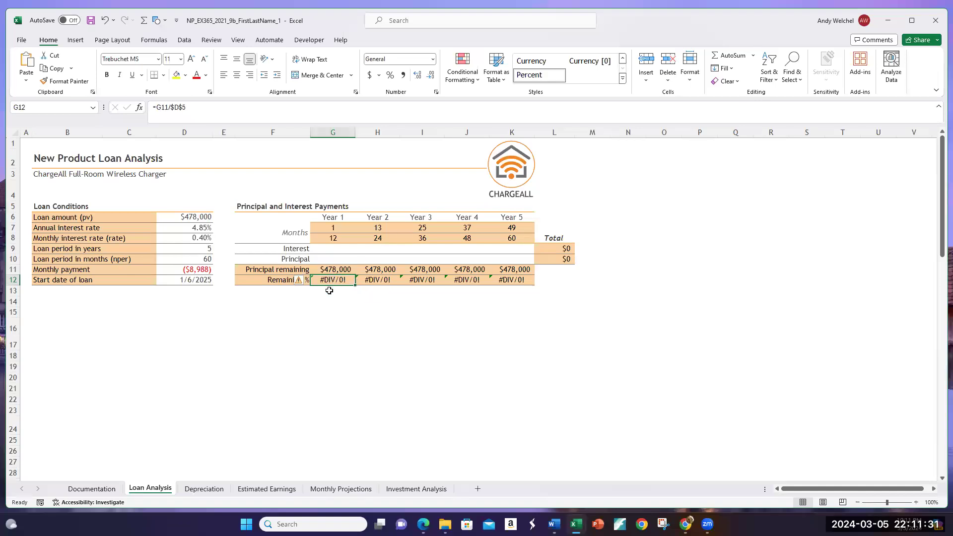
Step: Trace the dependents and precedents of the Year 1 Remaining % formula in G12, and remove the tracer arrows
left_click(186, 41)
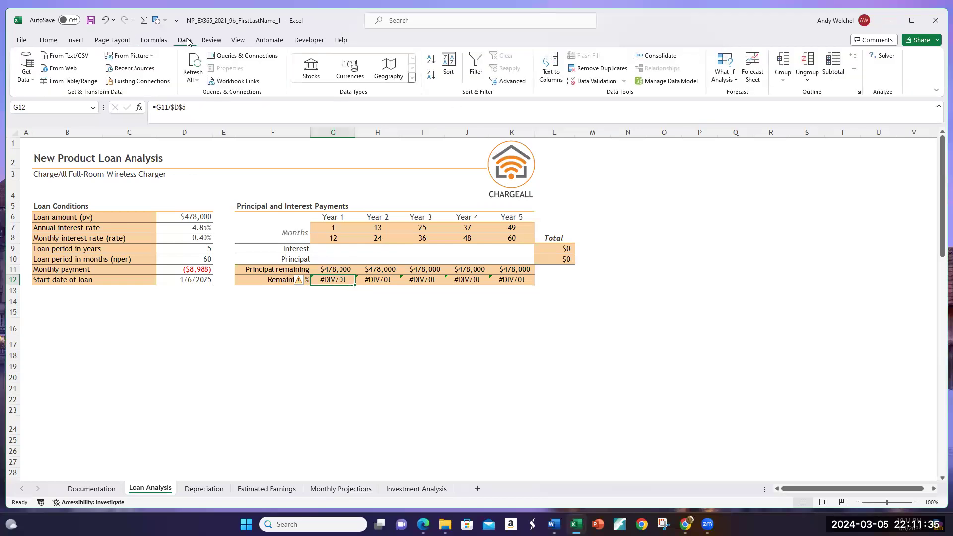
left_click(211, 41)
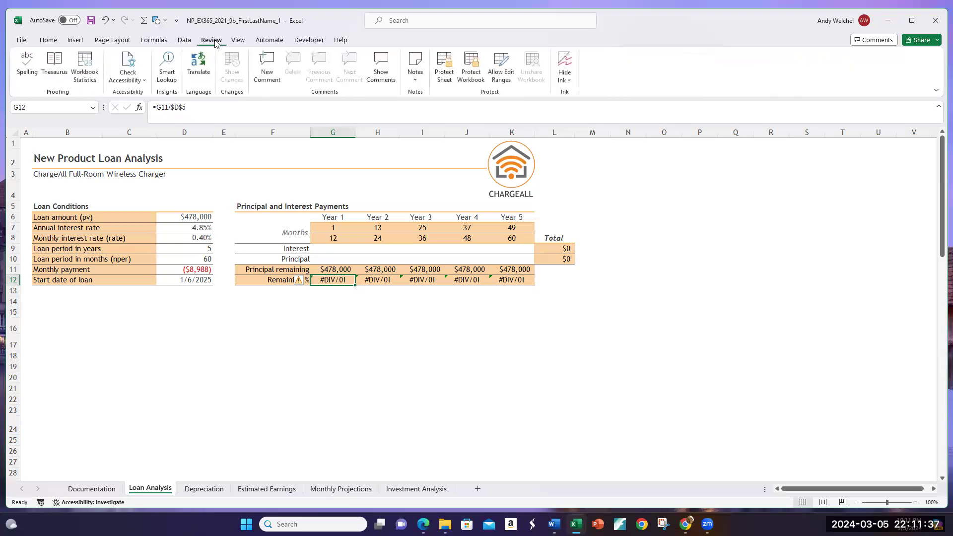
left_click(152, 40)
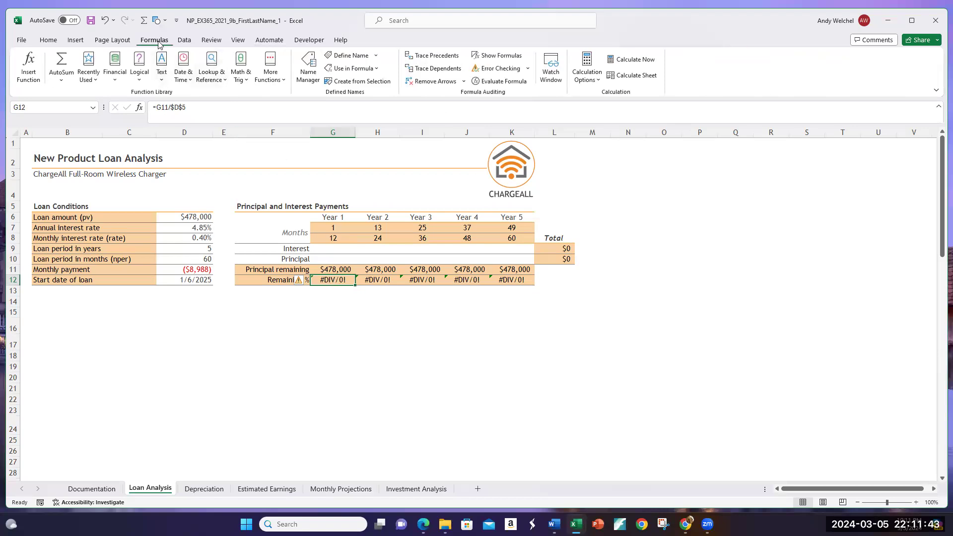
left_click(433, 69)
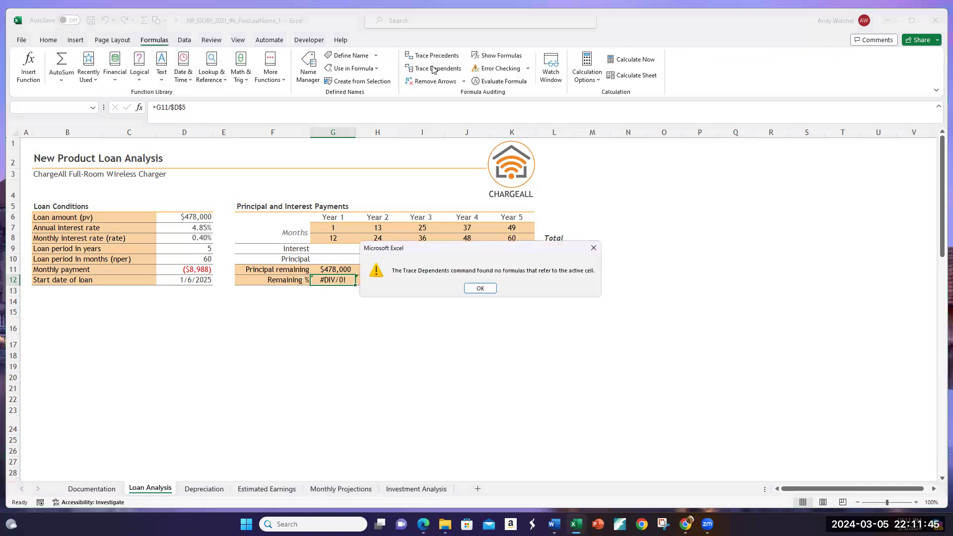
left_click(479, 289)
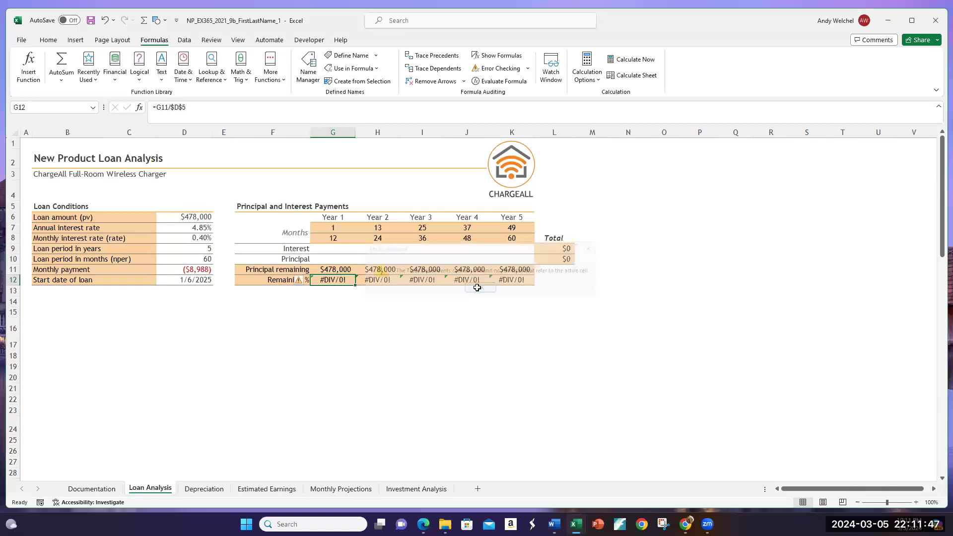
left_click(449, 70)
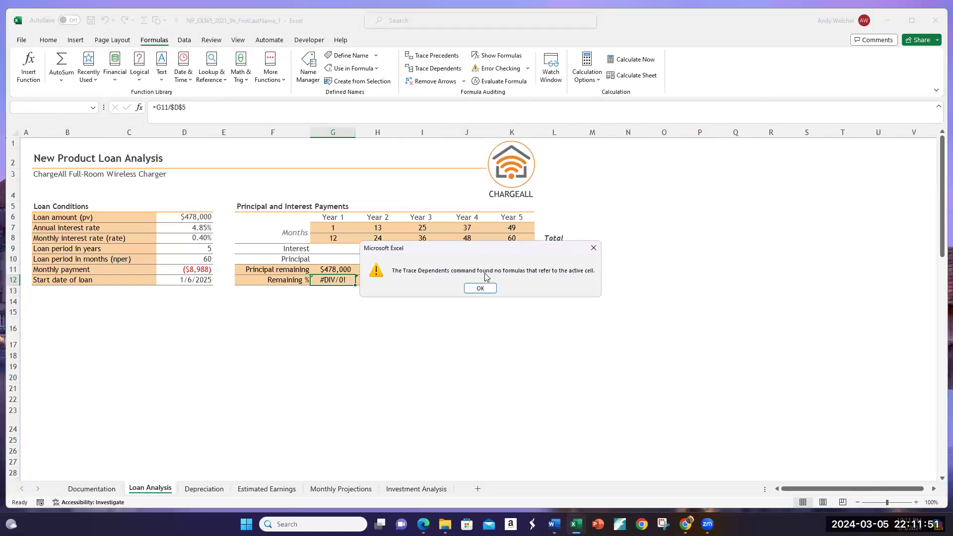
left_click(480, 288)
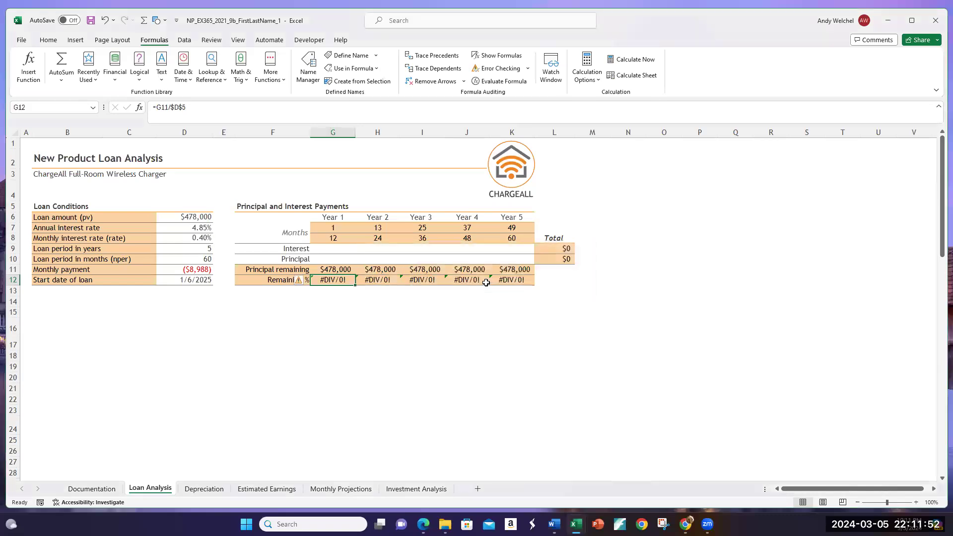
left_click(437, 56)
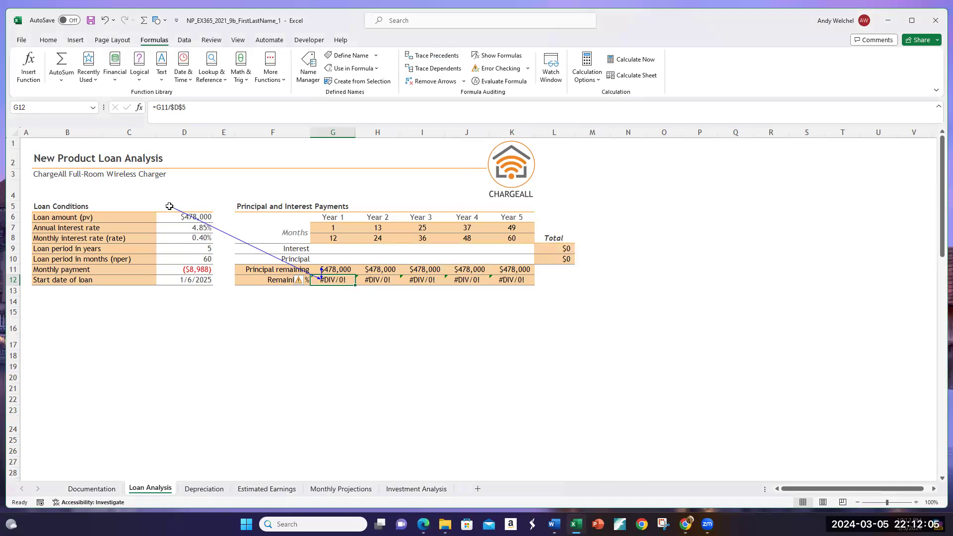
left_click(441, 81)
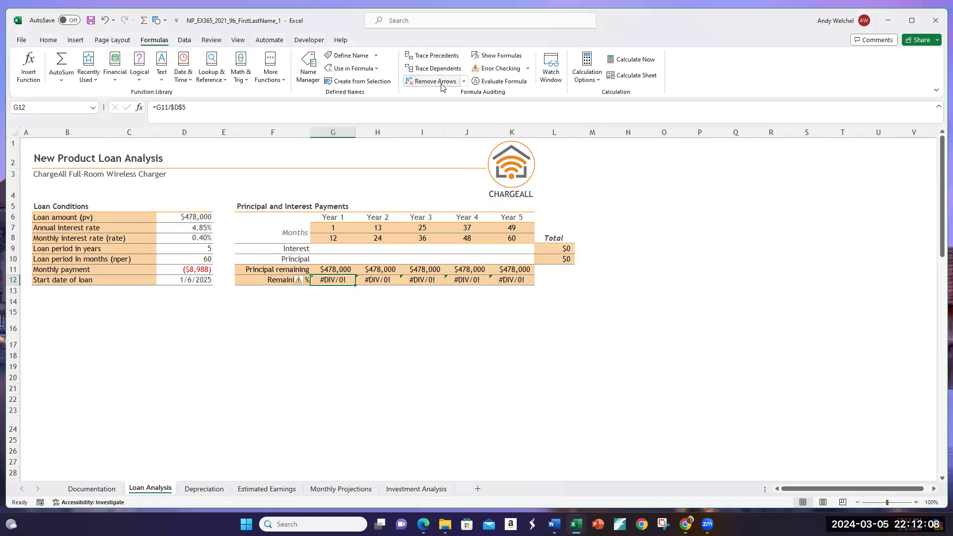
Step: Correct the Year 1 Remaining % formula in G12 to =G11/$D$6 so it divides by the loan amount
left_click(217, 112)
key("BackSpace")
type("6")
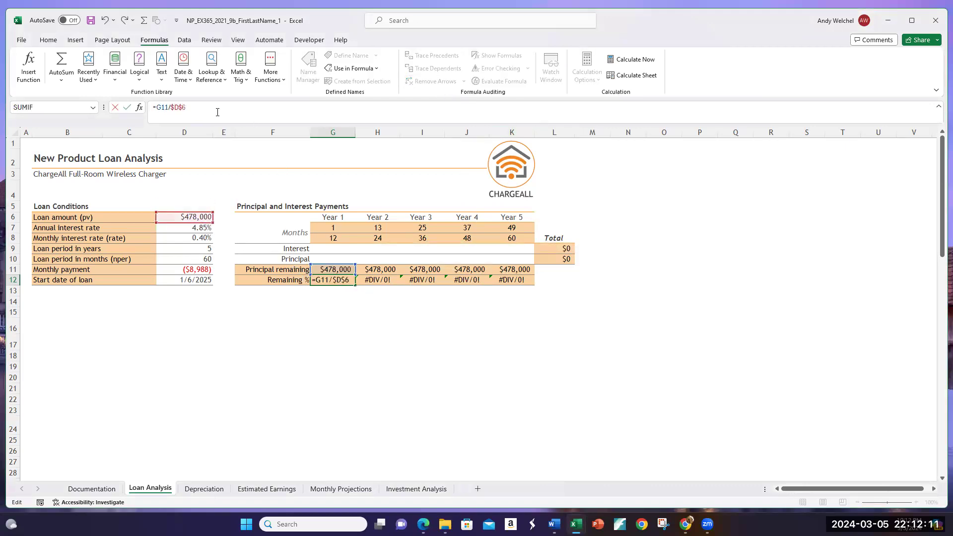
key("Return")
Step: Format G12 as a percentage and fill its formula across the Remaining % row through K12
left_click(349, 281)
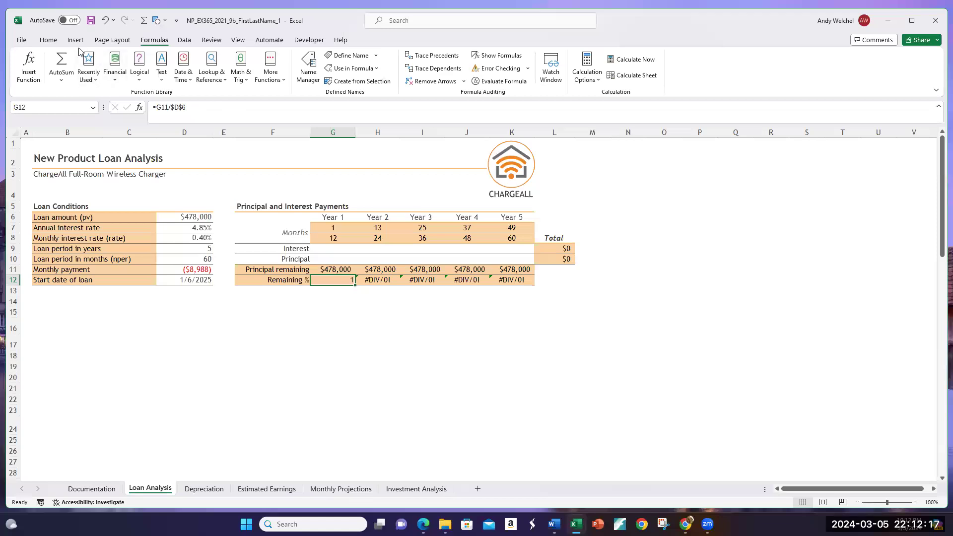
left_click(49, 41)
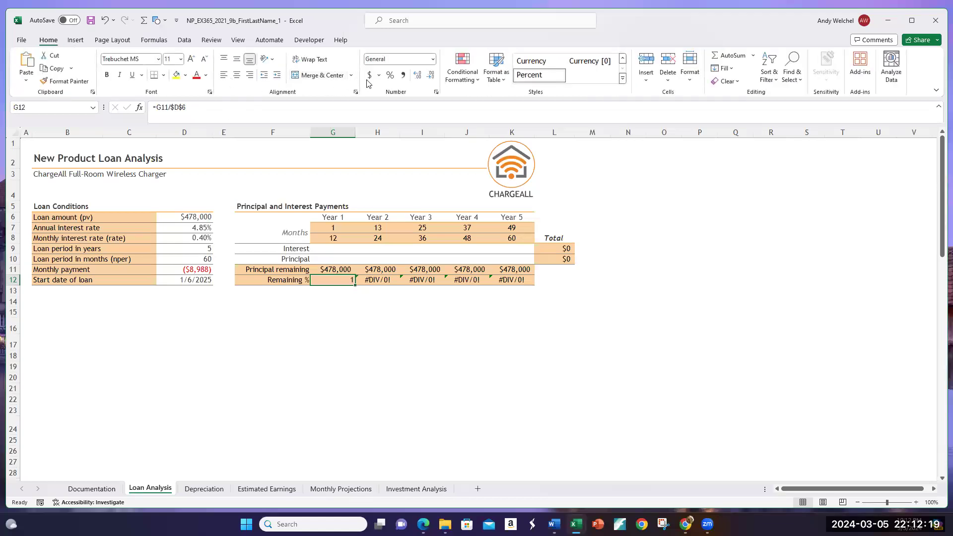
left_click(390, 76)
left_click_drag(355, 285, 534, 286)
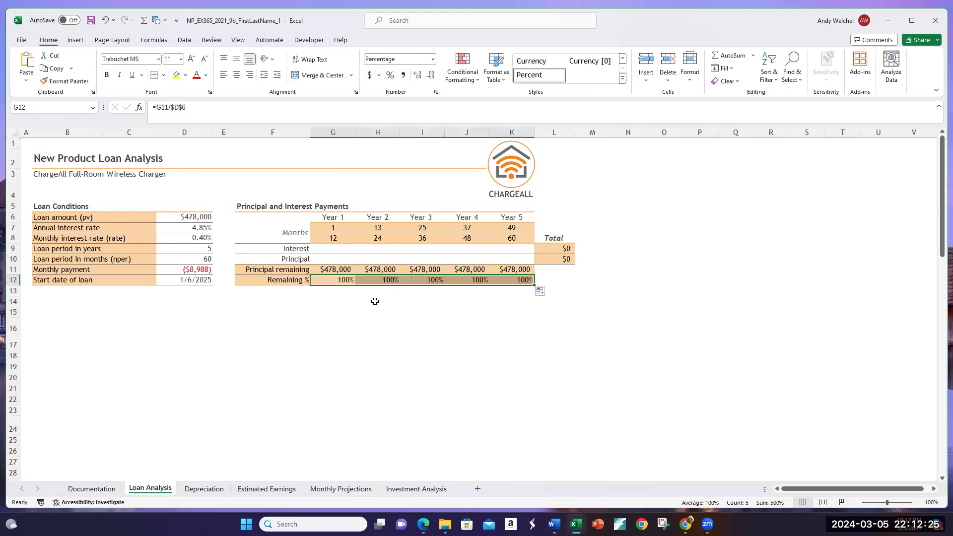
left_click(374, 302)
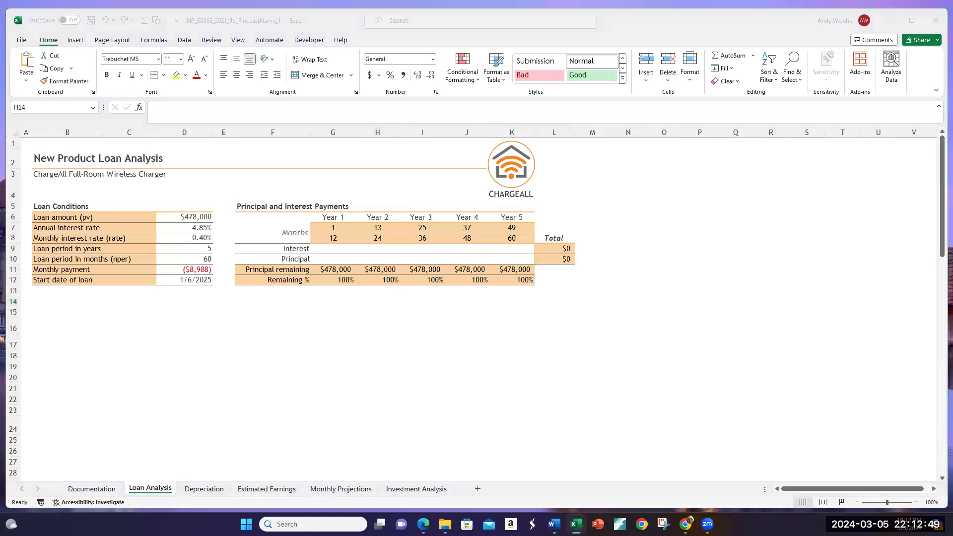
Step: Switch to the Loan Amortization Schedule workbook and check its loan amount entry
left_click(273, 298)
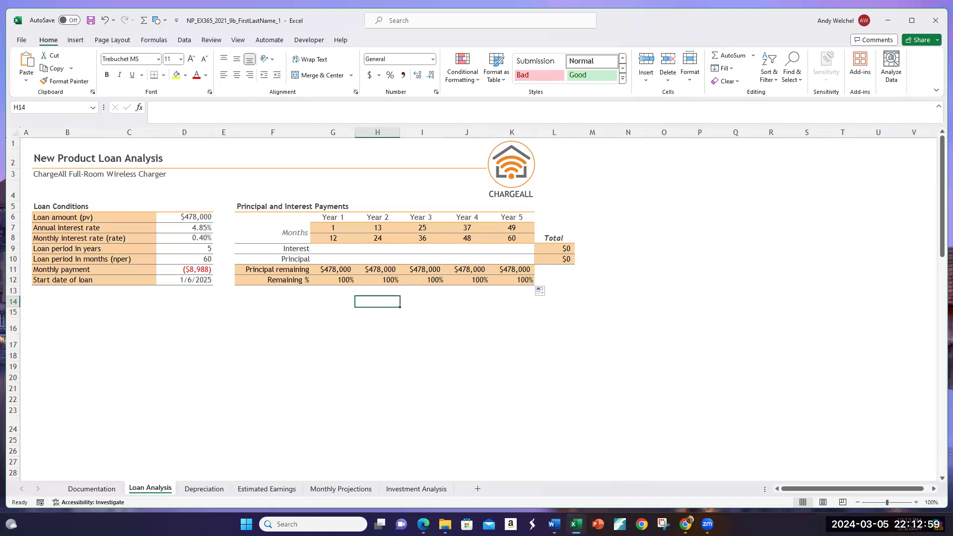
mouse_move(576, 524)
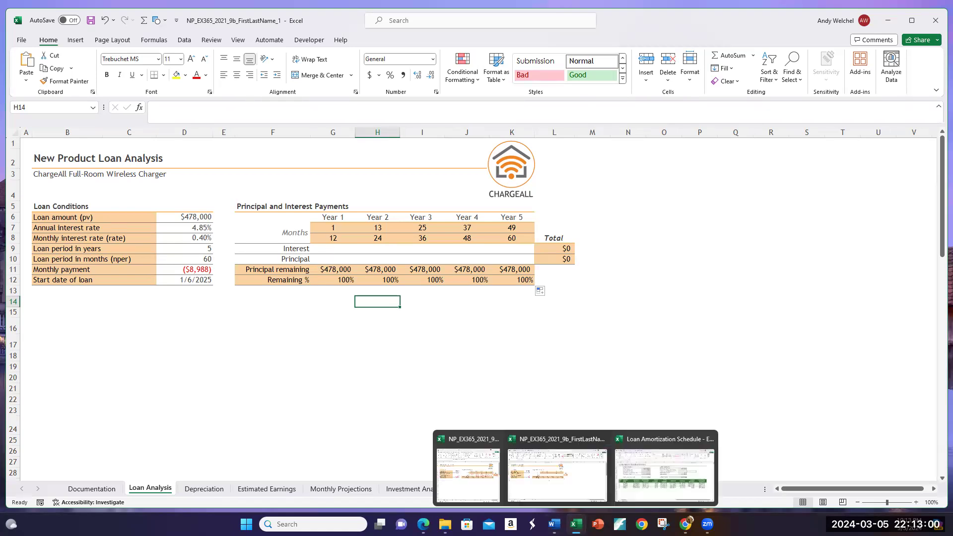
left_click(664, 476)
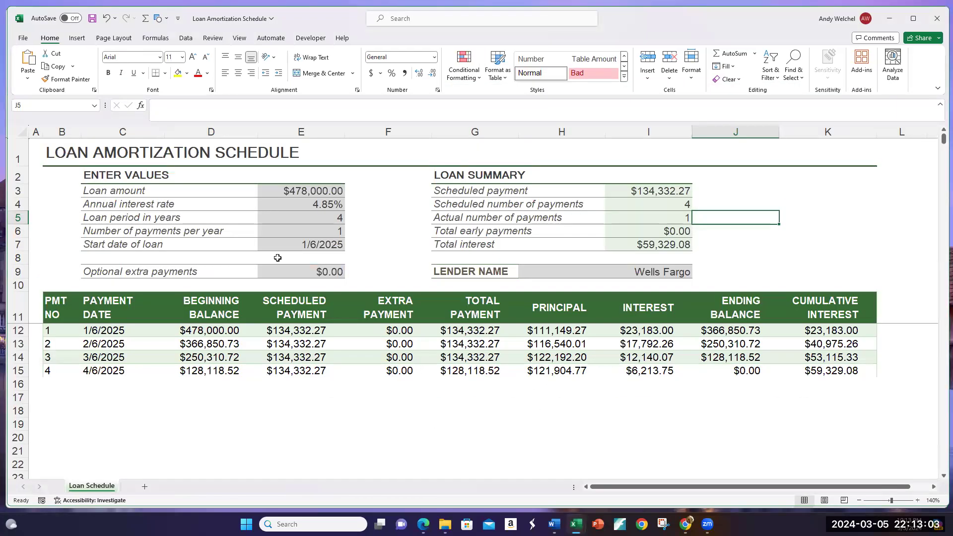
left_click(288, 190)
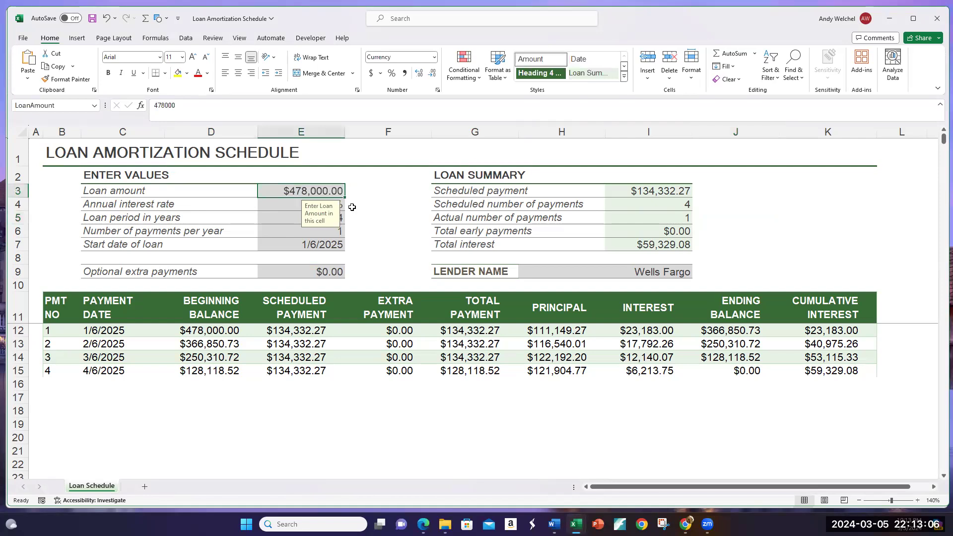
left_click(401, 202)
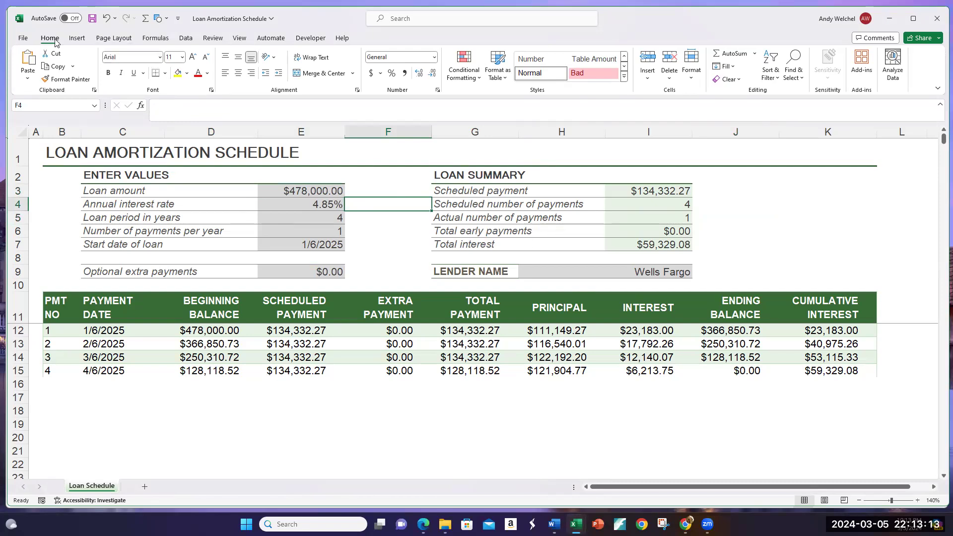
Step: Browse the Business templates available for new workbooks, and return to the loan schedule
left_click(24, 38)
left_click(46, 85)
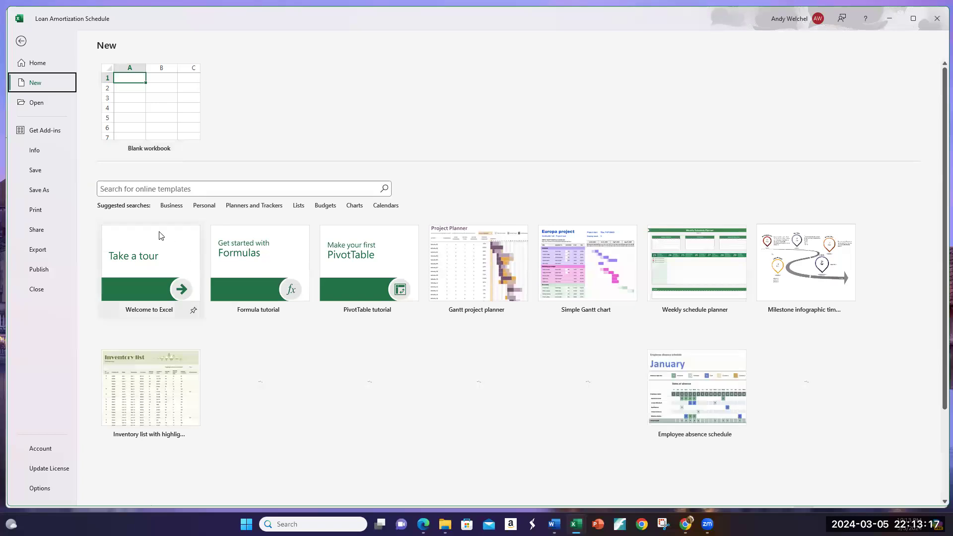
left_click(171, 208)
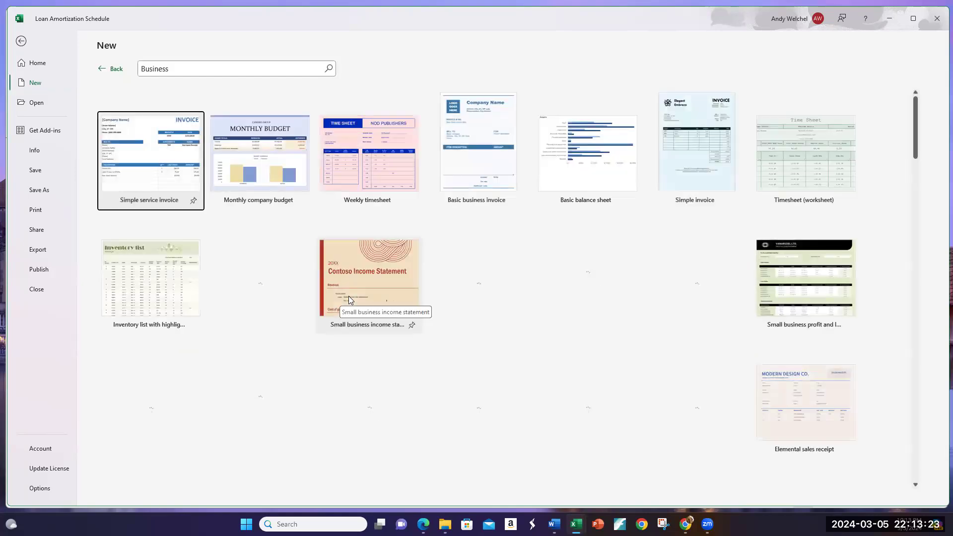
scroll(349, 296, "down", 2)
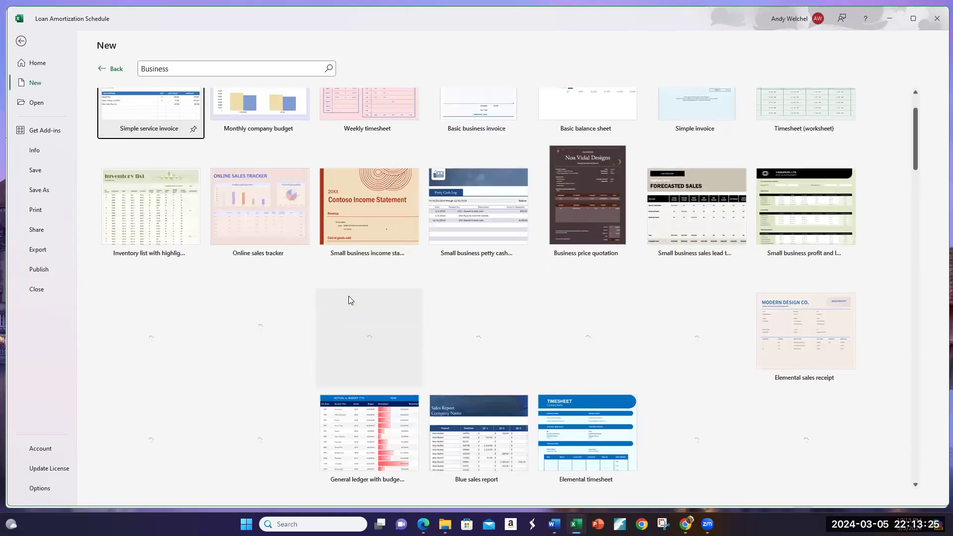
scroll(349, 299, "up", 2)
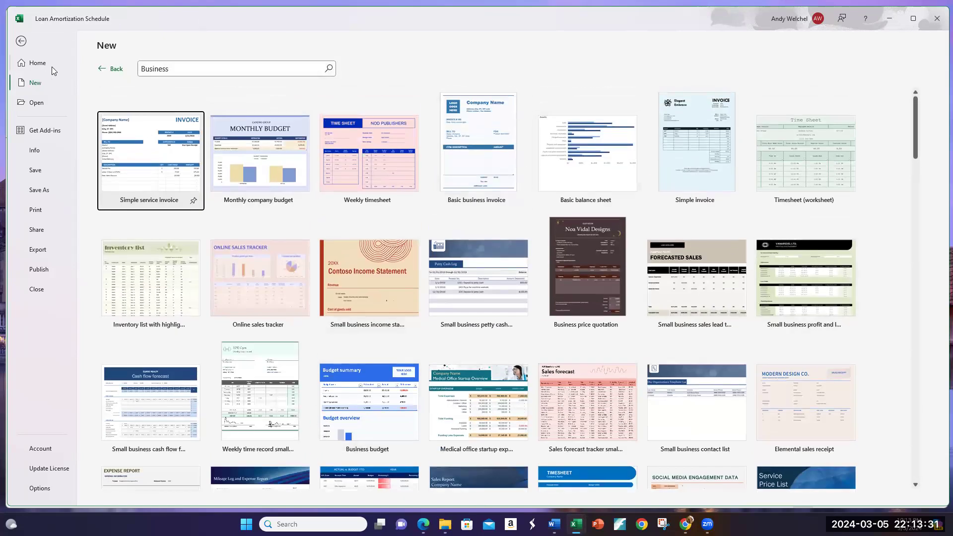
left_click(23, 42)
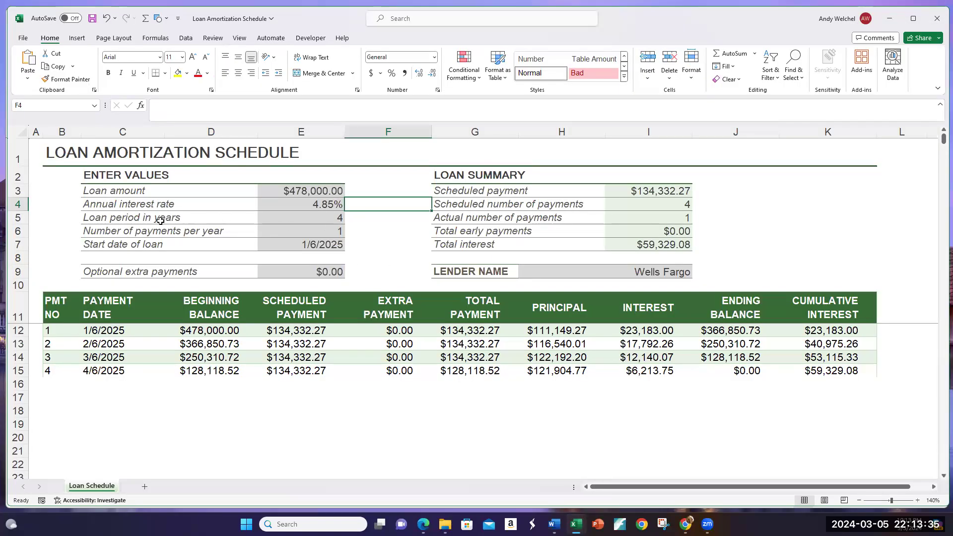
Step: Set the loan period to 5 years and the number of payments per year to 12 in the amortization schedule
left_click(297, 220)
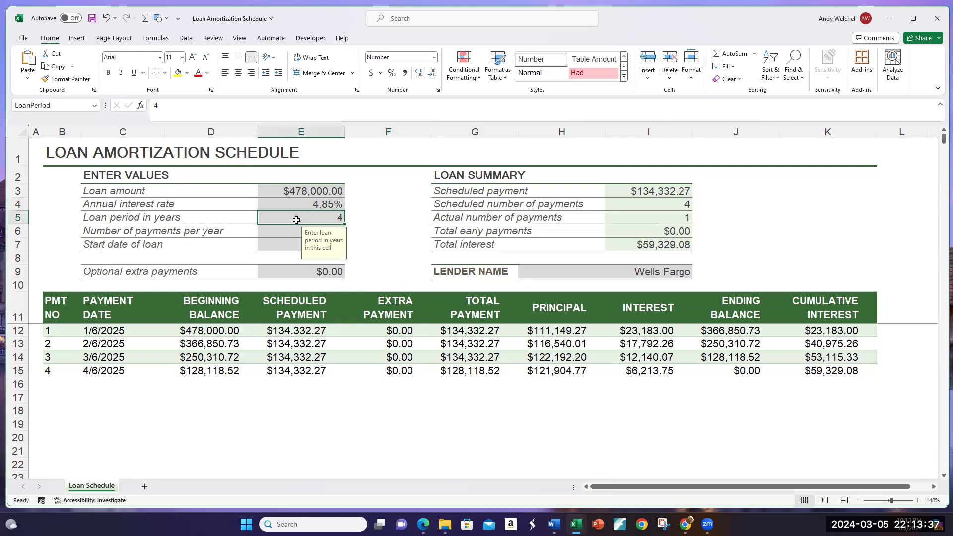
type("5")
key("Return")
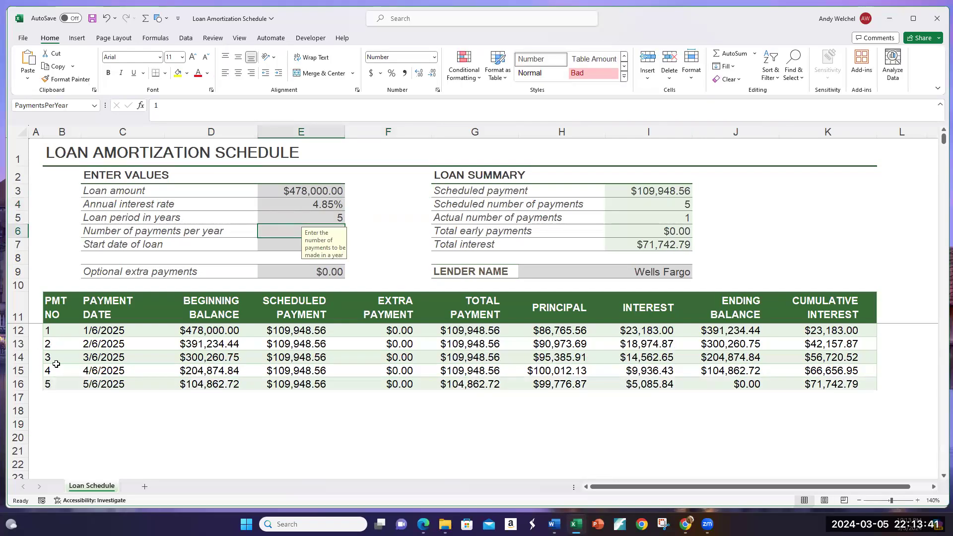
left_click(422, 226)
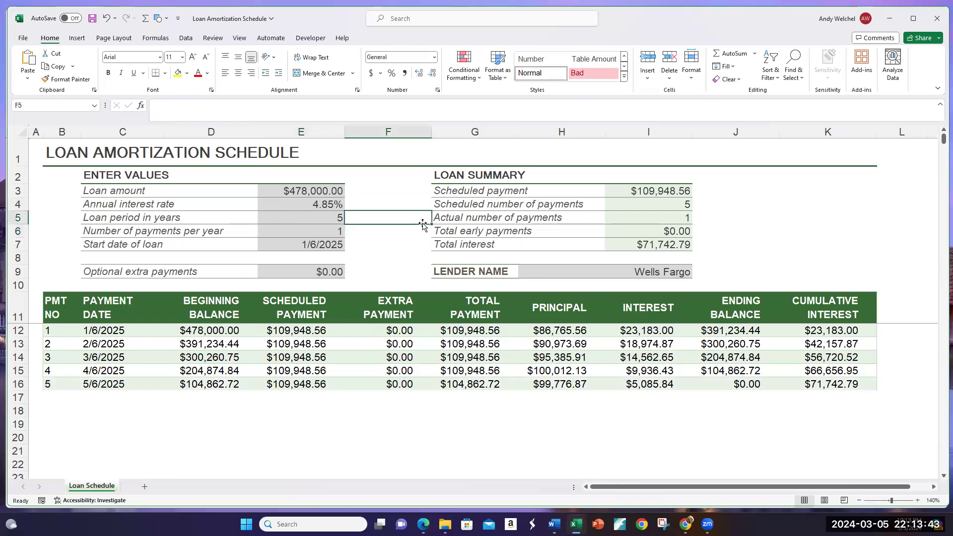
left_click(326, 229)
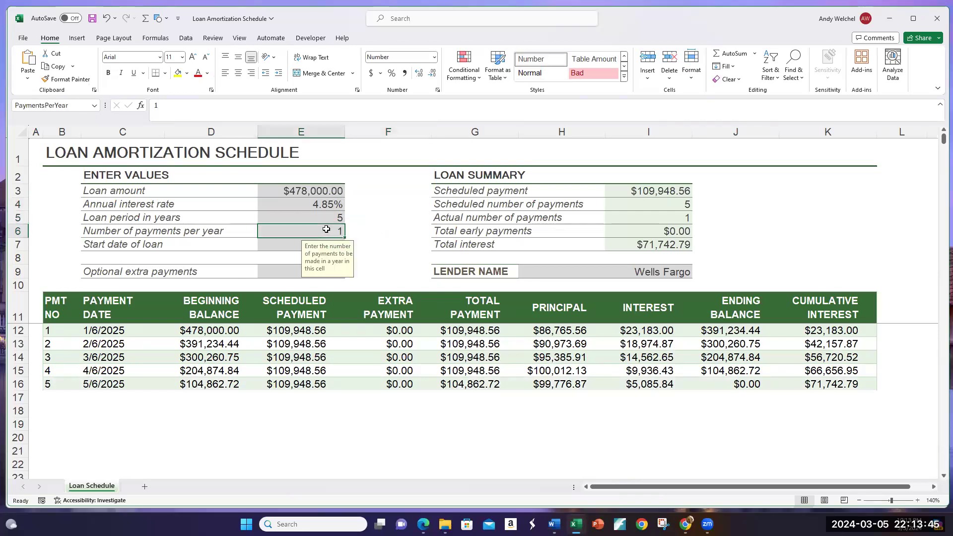
type("12")
key("Return")
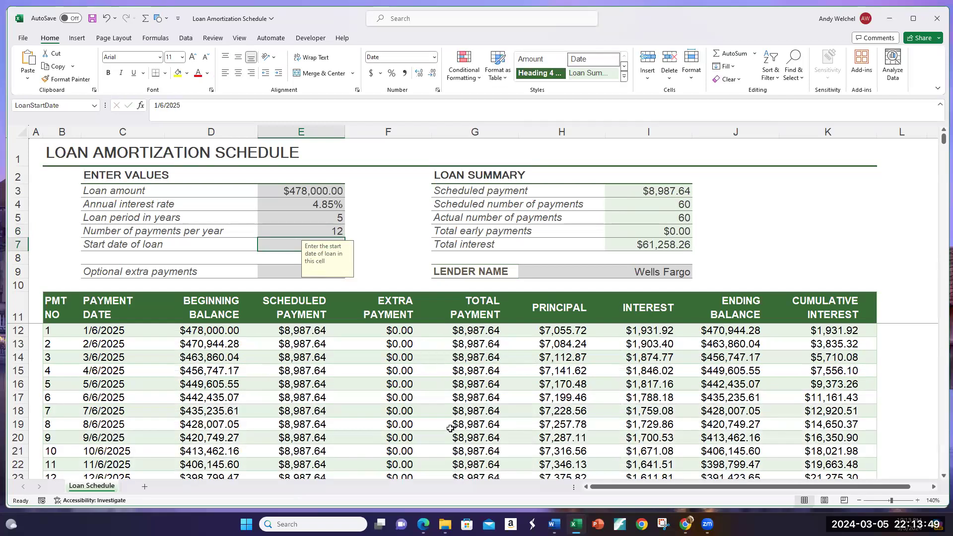
Step: Examine the amortization schedule from the first to the last payment, including the first row's beginning balance and scheduled payment formulas
scroll(450, 428, "down", 17)
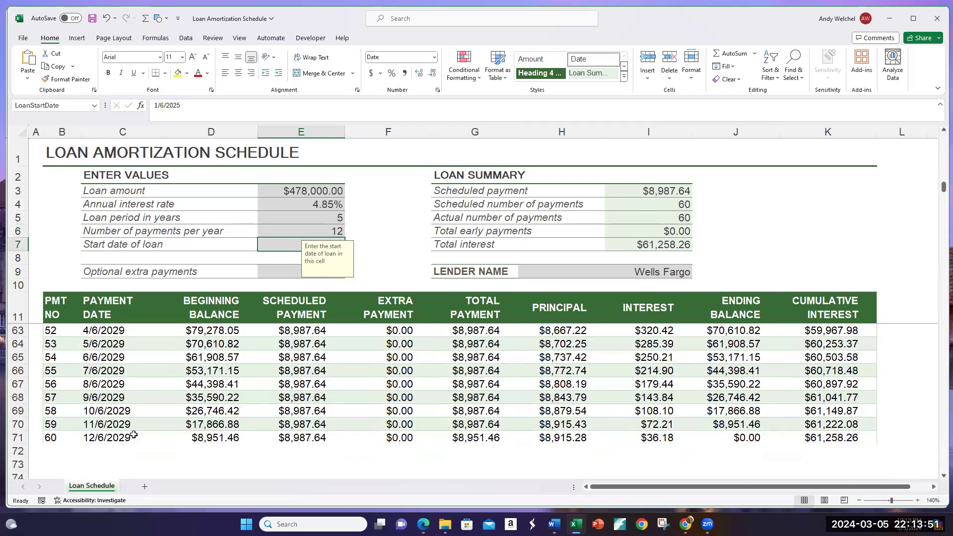
scroll(308, 426, "up", 7)
scroll(309, 425, "up", 10)
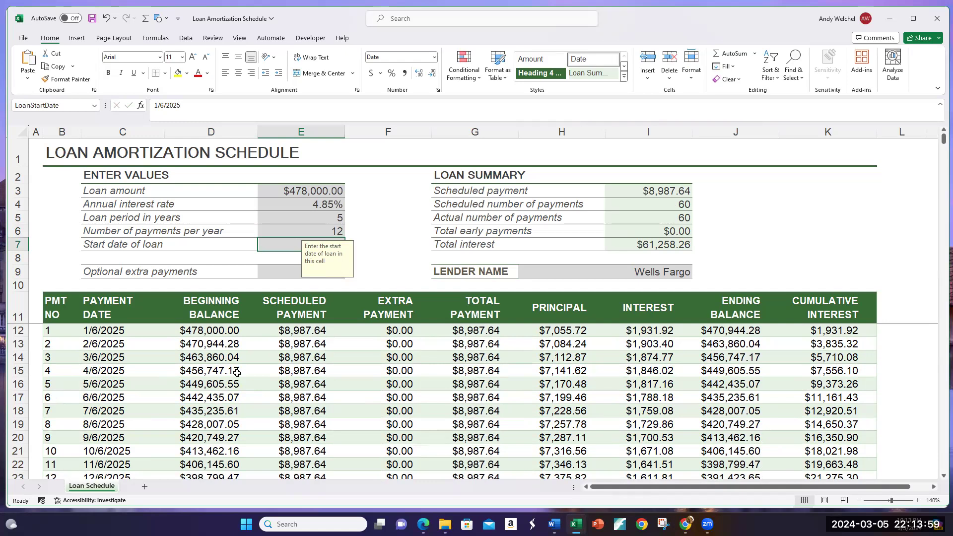
left_click(210, 332)
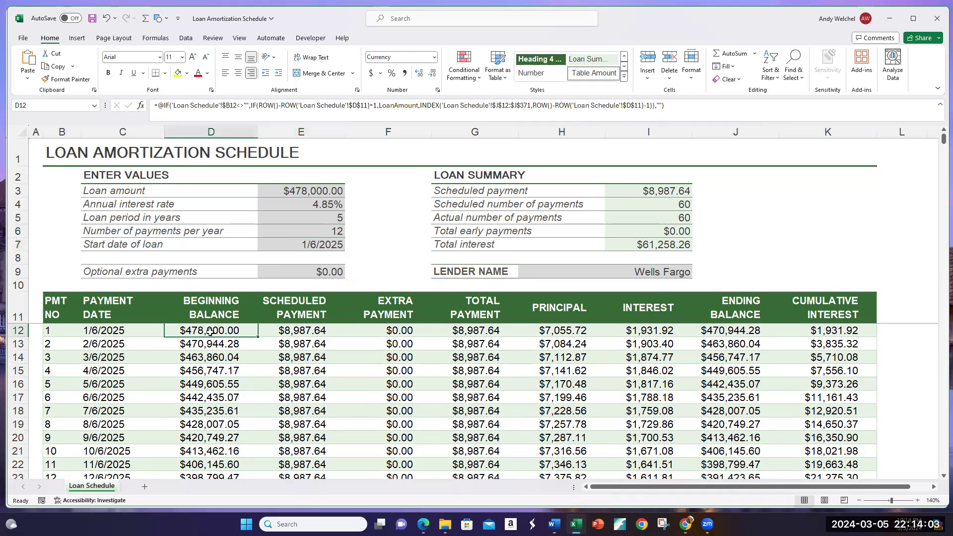
left_click(299, 336)
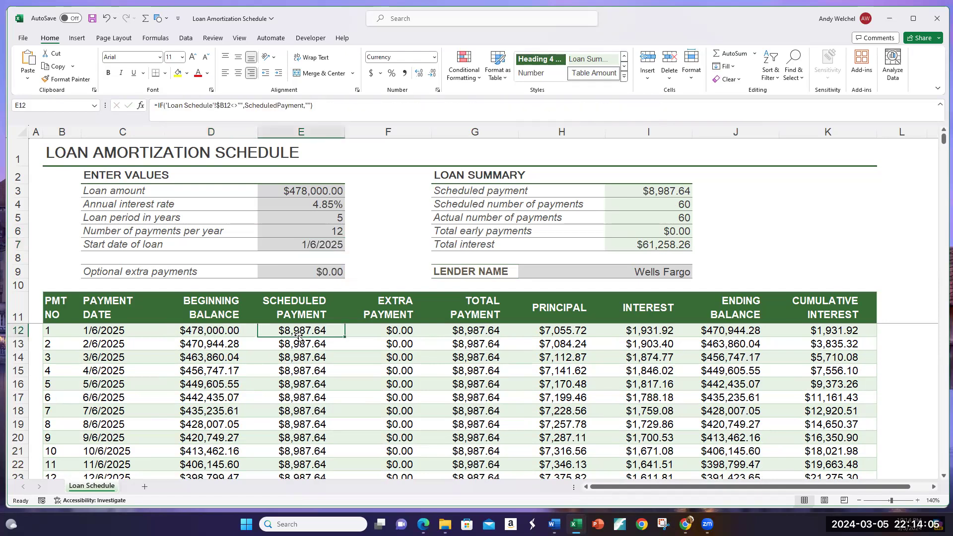
scroll(308, 370, "down", 19)
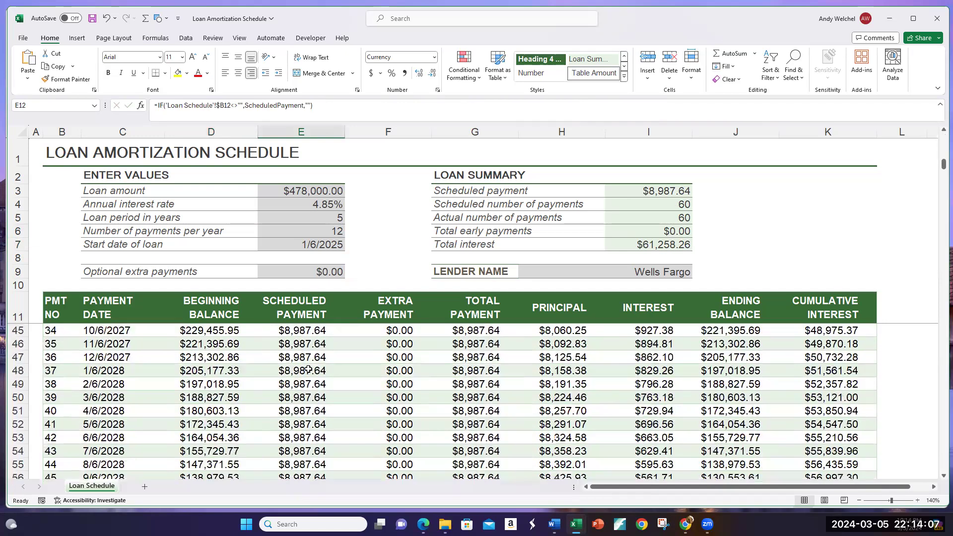
scroll(308, 370, "up", 9)
scroll(309, 370, "up", 10)
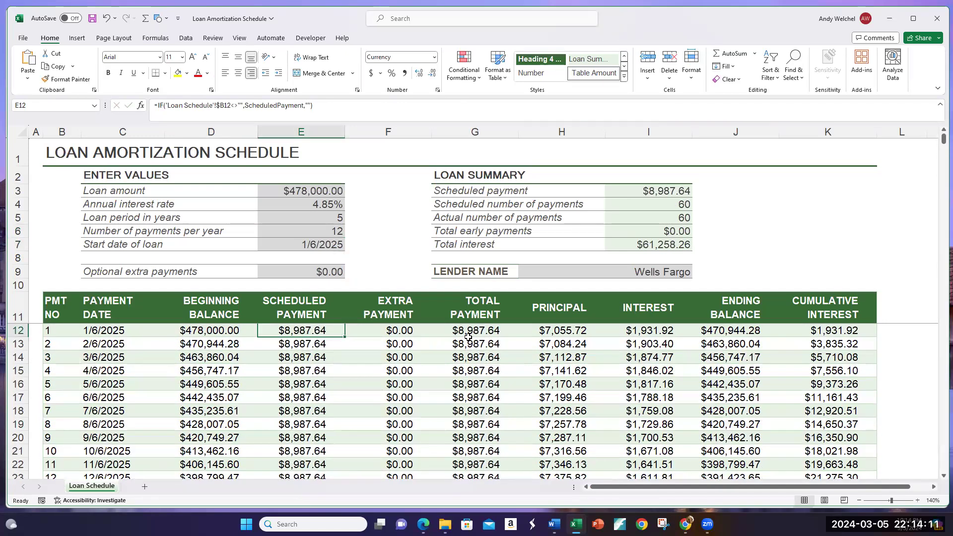
Step: Examine the first payment's interest, principal and ending balance formulas, and follow the schedule down to its final payment
left_click(663, 330)
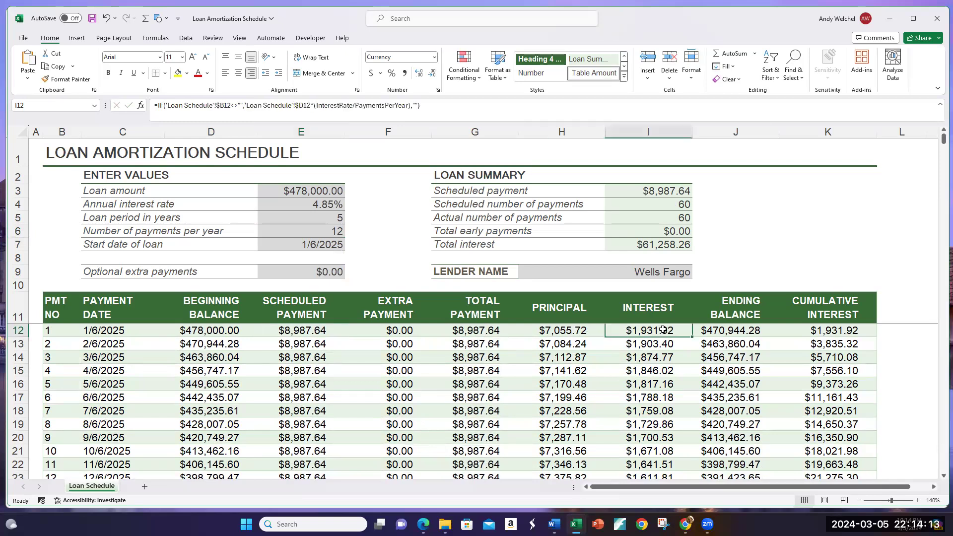
left_click(554, 334)
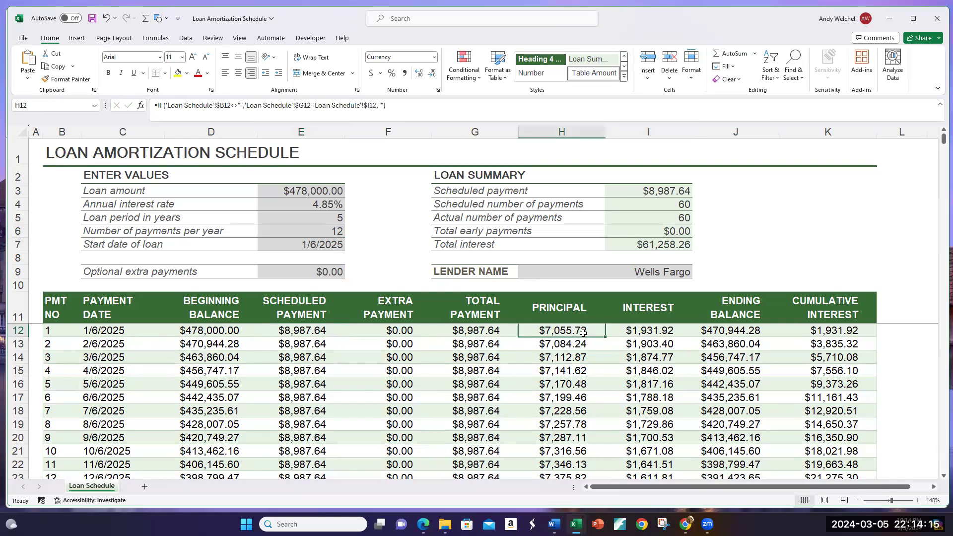
left_click(735, 333)
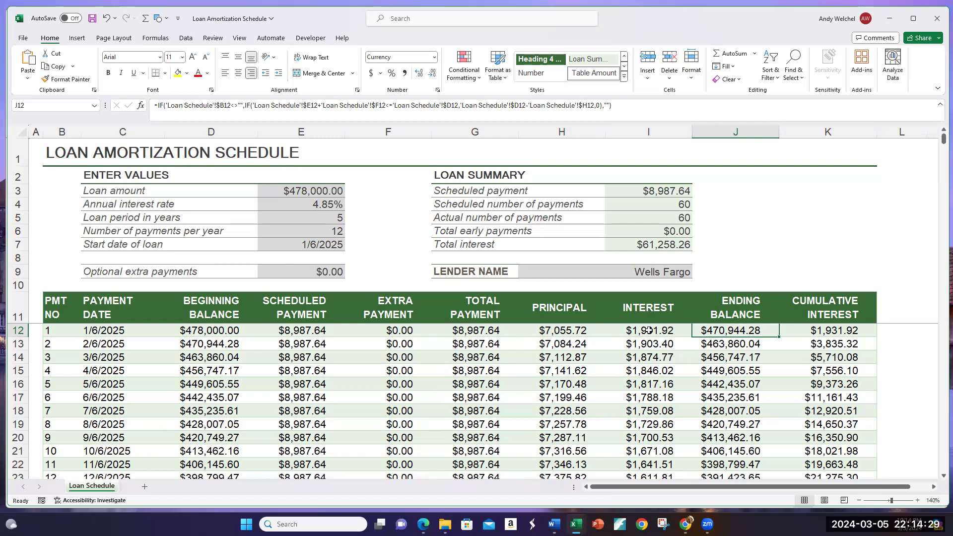
scroll(695, 377, "down", 8)
scroll(695, 378, "up", 6)
scroll(695, 378, "down", 20)
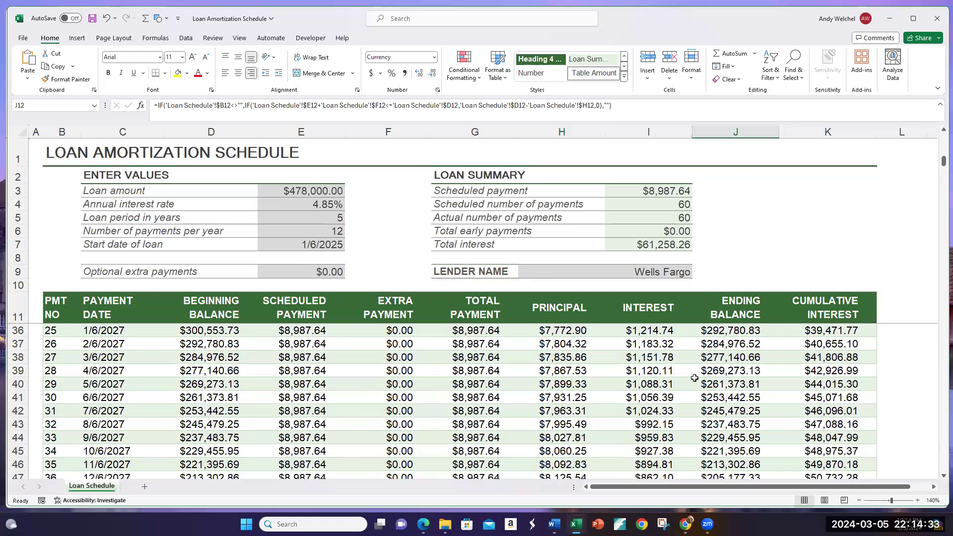
scroll(820, 419, "up", 9)
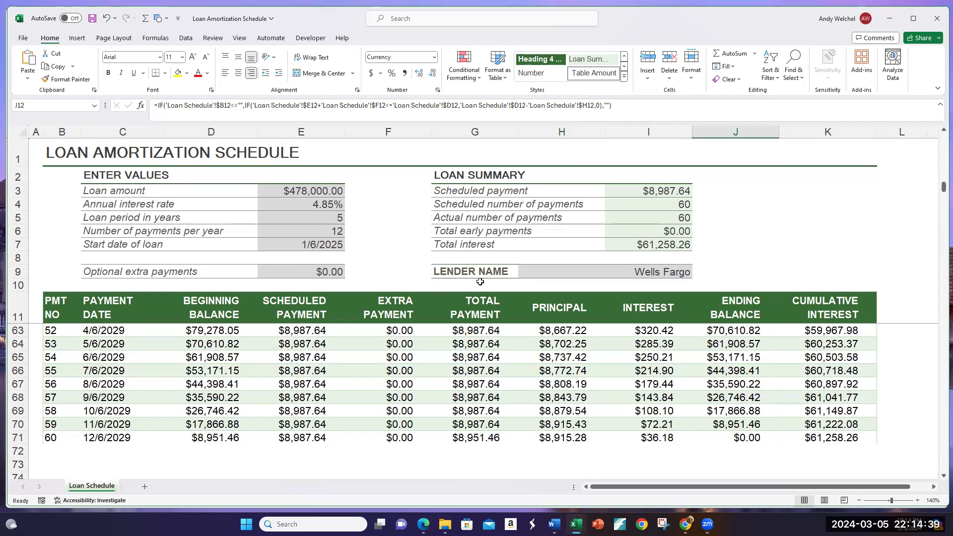
Step: Set the annual interest rate to 10% in the amortization schedule to test its effect on the loan
left_click(299, 203)
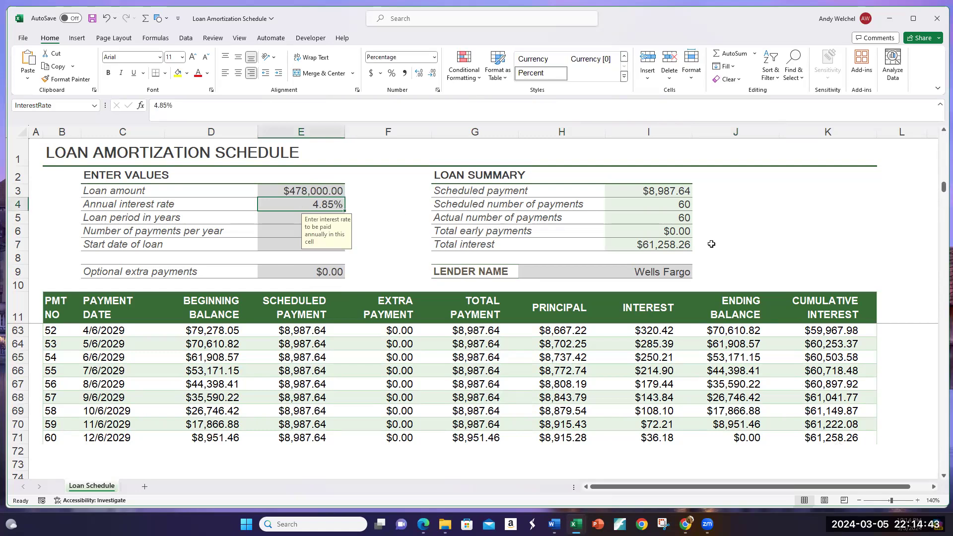
type("10")
key("Return")
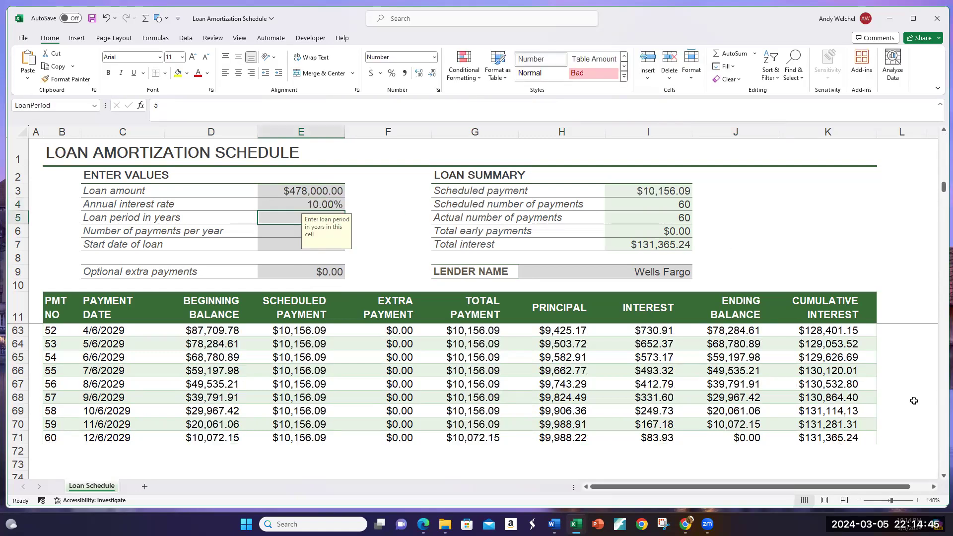
left_click(292, 189)
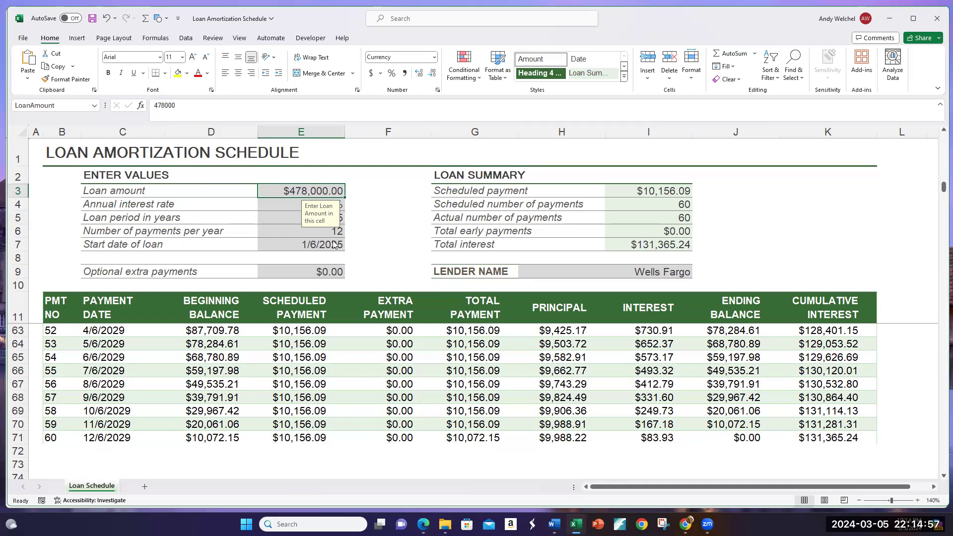
left_click(394, 232)
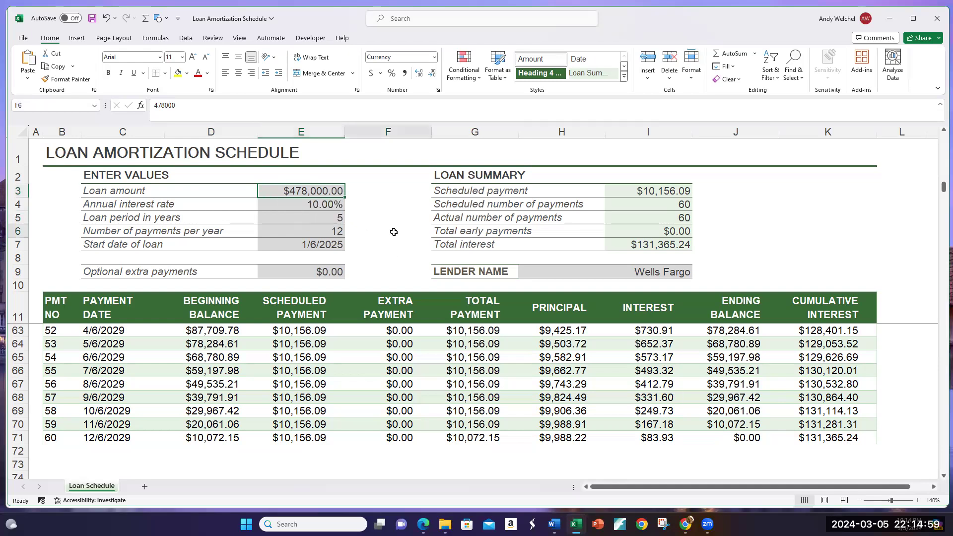
Step: Try an annual interest rate of 12% and check the cumulative interest at the final payment
left_click(318, 206)
type("12")
key("Return")
left_click(825, 442)
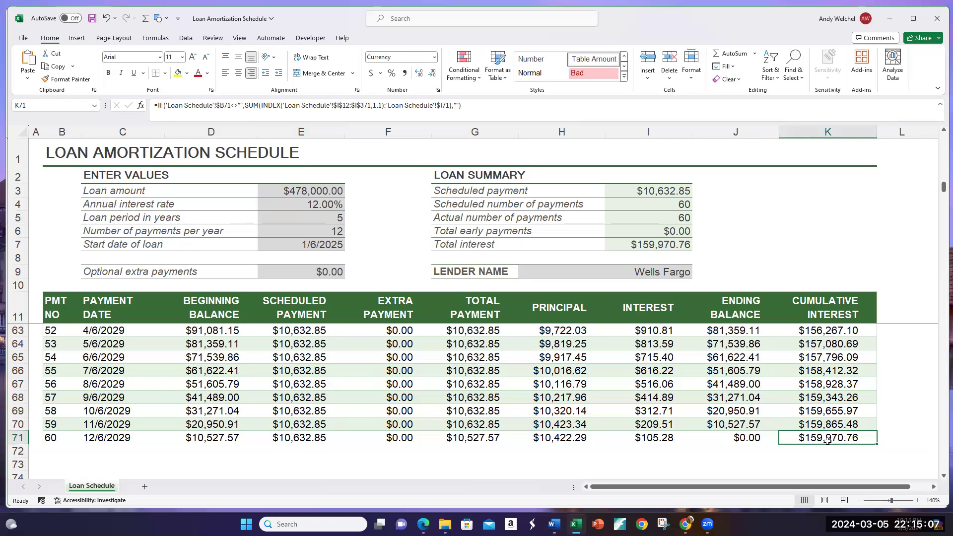
Step: Set the annual interest rate of the amortization schedule back to 4.85%
left_click(311, 207)
type("4.85")
key("ctrl+Return")
left_click(391, 226)
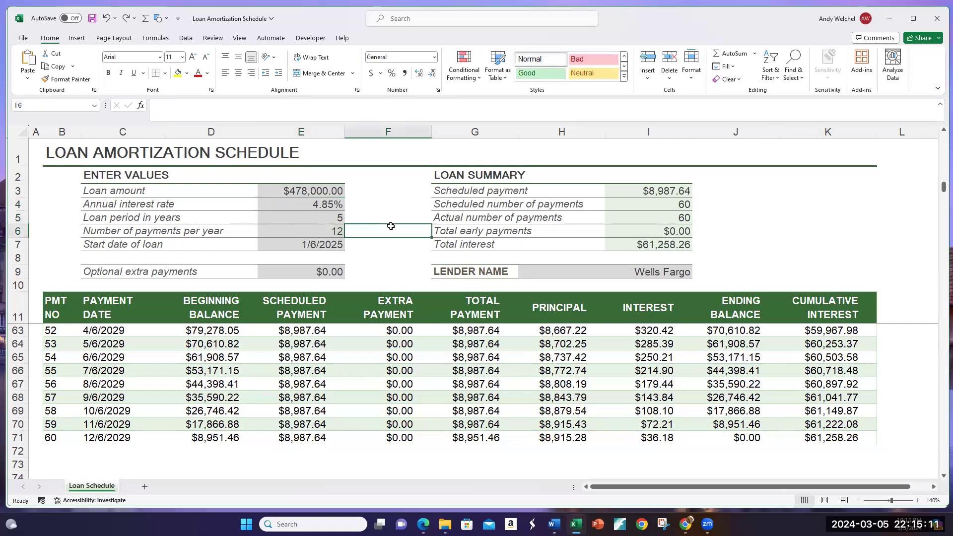
Step: Return to the Loan Analysis sheet of the ChargeAll workbook and review the Year 1 to Year 5 headings
left_click(890, 19)
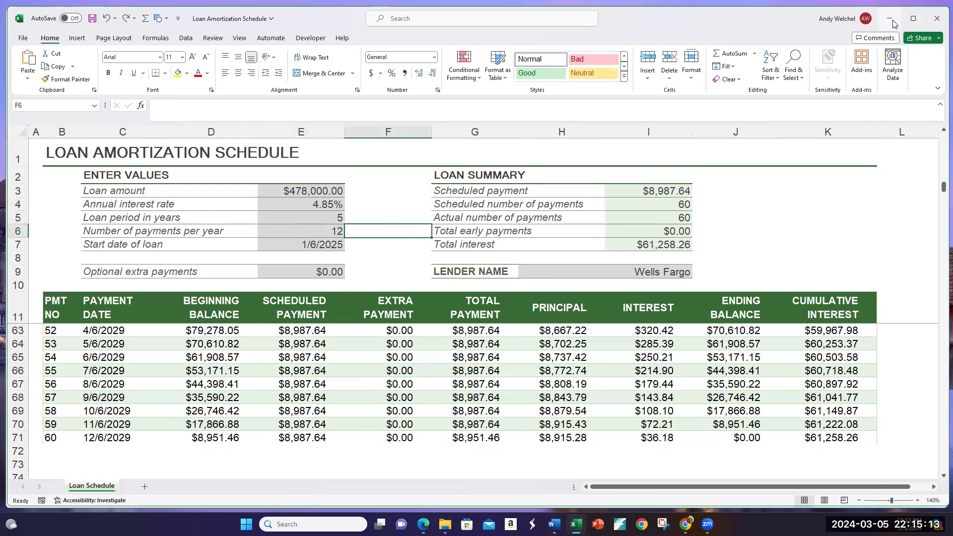
left_click(341, 250)
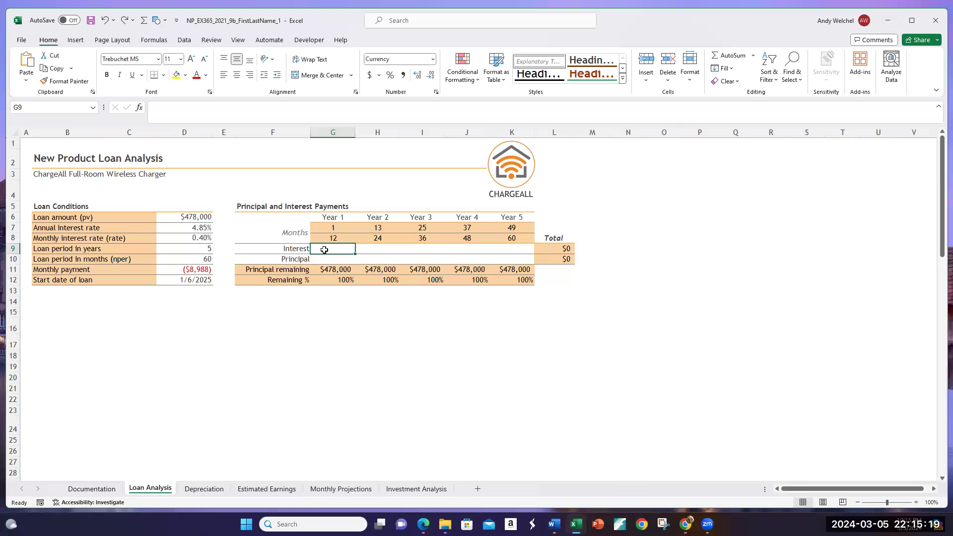
left_click(345, 217)
left_click(378, 218)
left_click(421, 218)
left_click(467, 217)
left_click(507, 217)
left_click(340, 217)
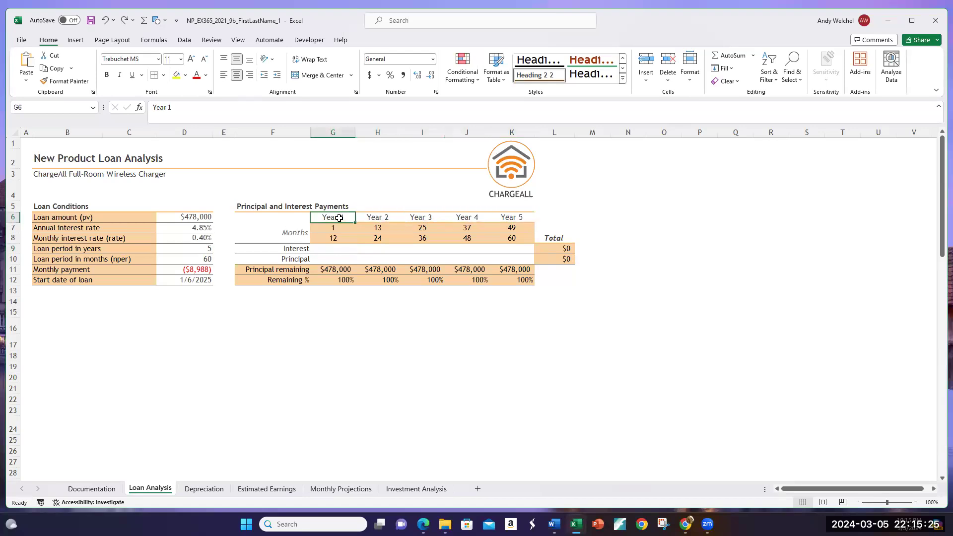
Step: Search for the CUMIPMT function and insert it in the Year 1 Interest cell G9
left_click(332, 249)
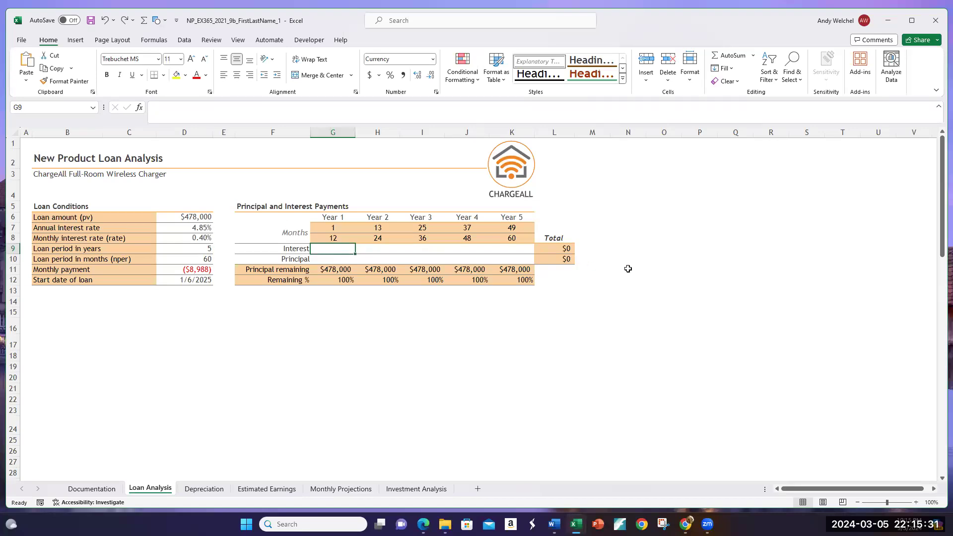
left_click(139, 109)
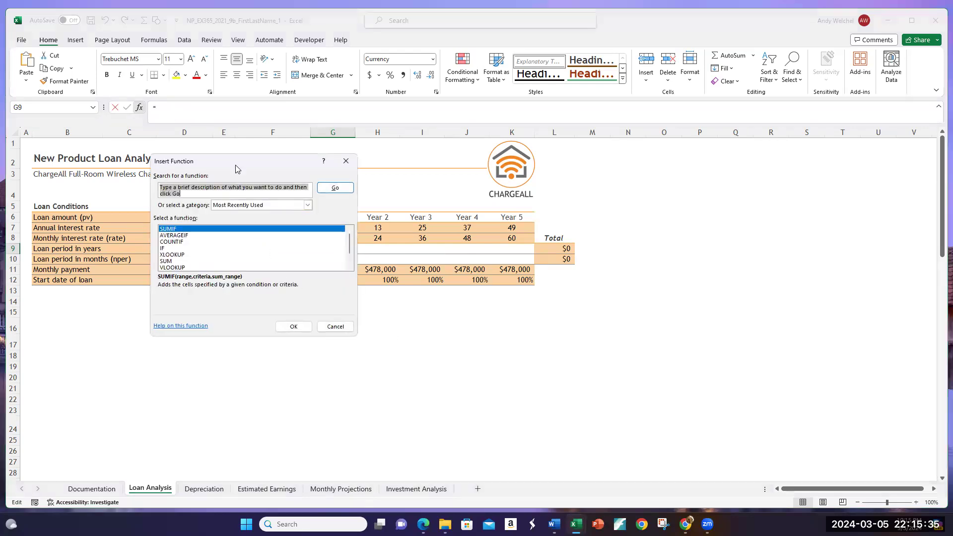
left_click_drag(236, 169, 307, 304)
left_click_drag(254, 329, 230, 321)
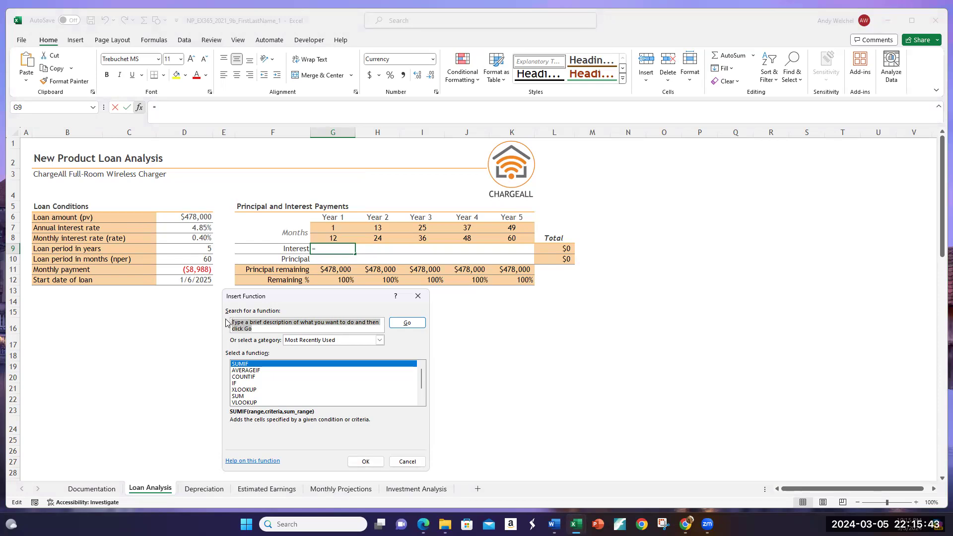
type("c")
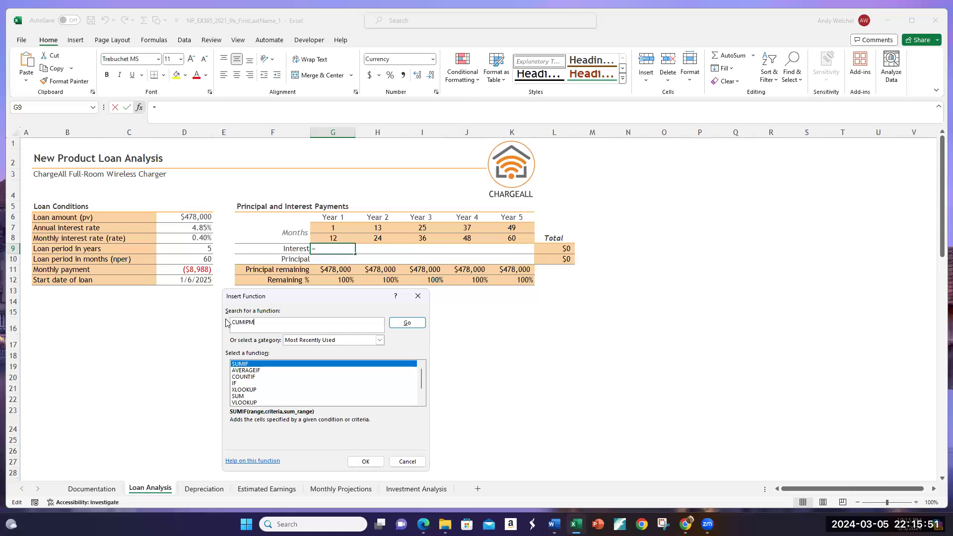
left_click(359, 342)
left_click(372, 353)
left_click(407, 322)
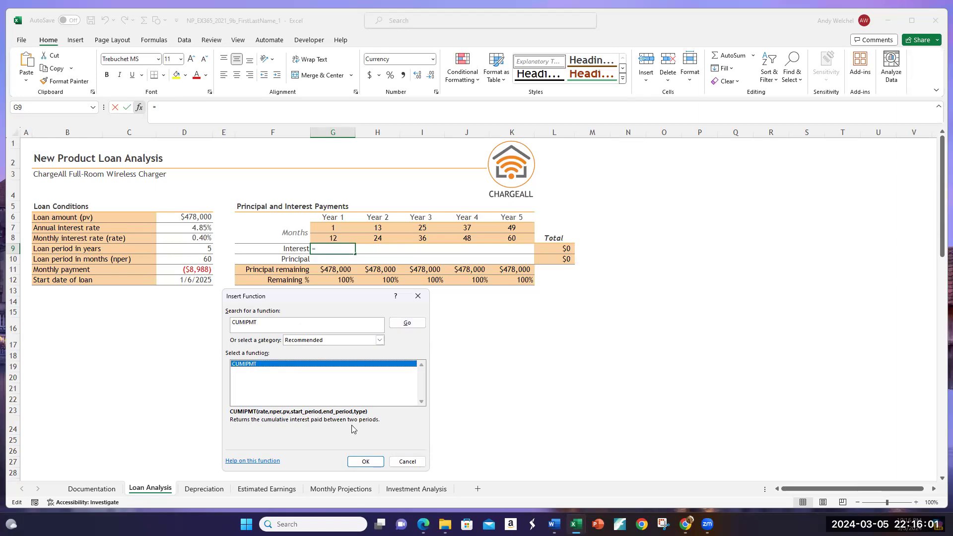
left_click(366, 460)
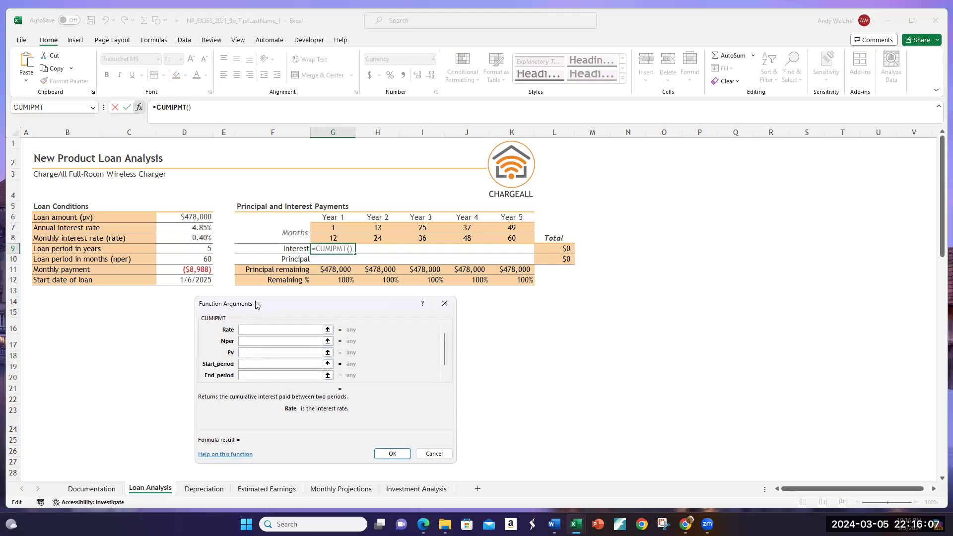
Step: Set CUMIPMT's Rate to D8, Nper to D10 and Pv to the loan amount in D6
left_click(195, 239)
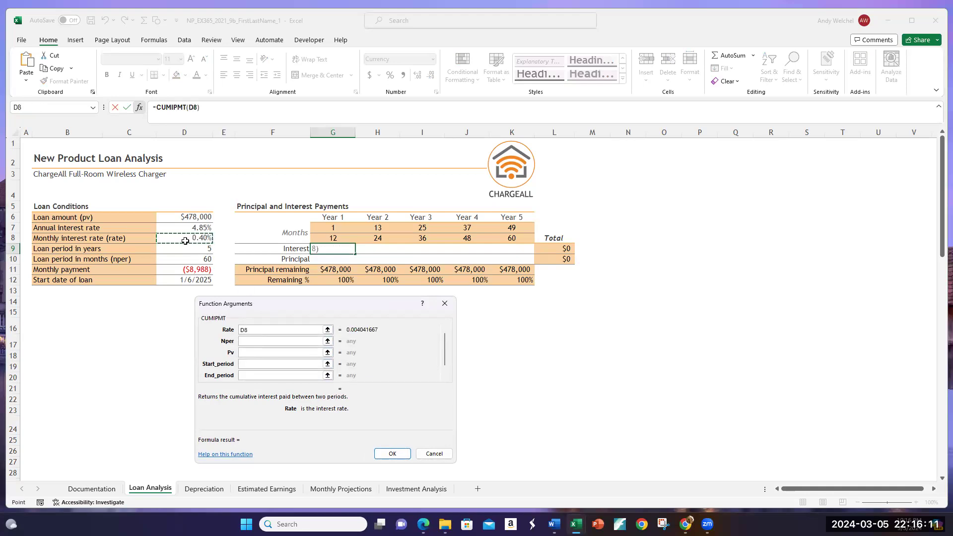
left_click(257, 340)
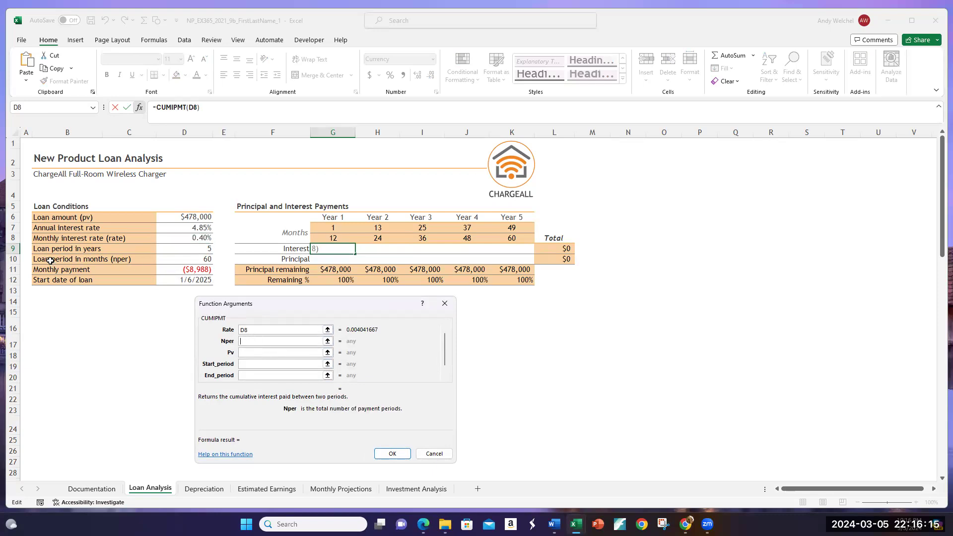
left_click(185, 261)
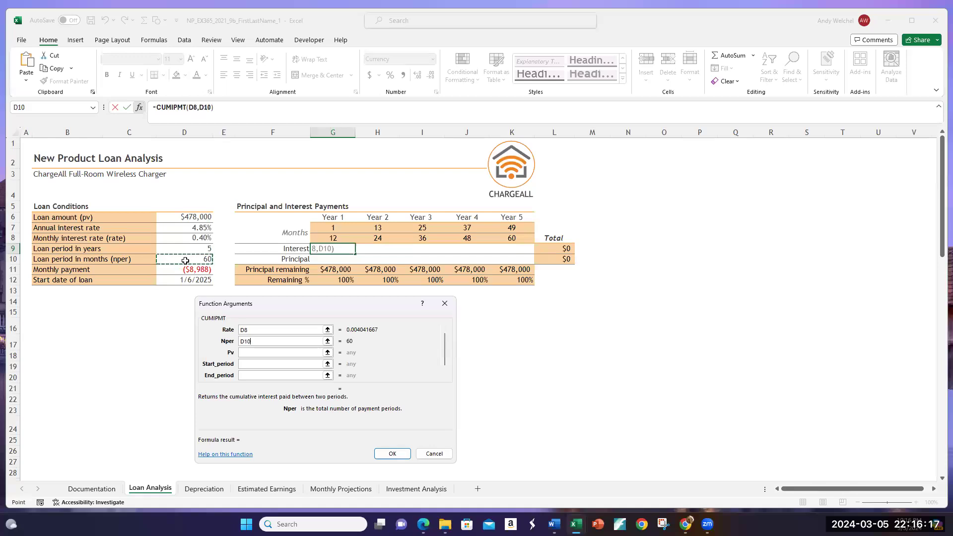
left_click(259, 353)
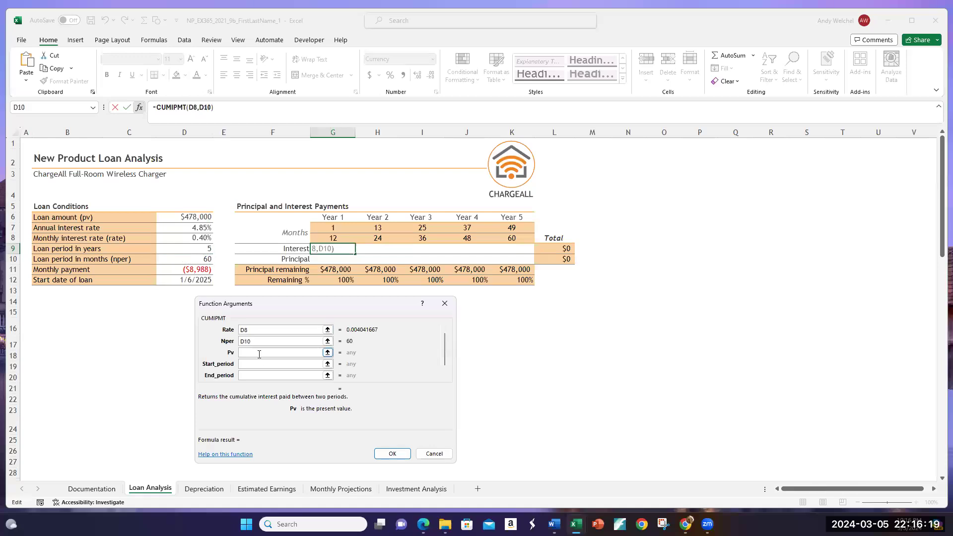
left_click(184, 218)
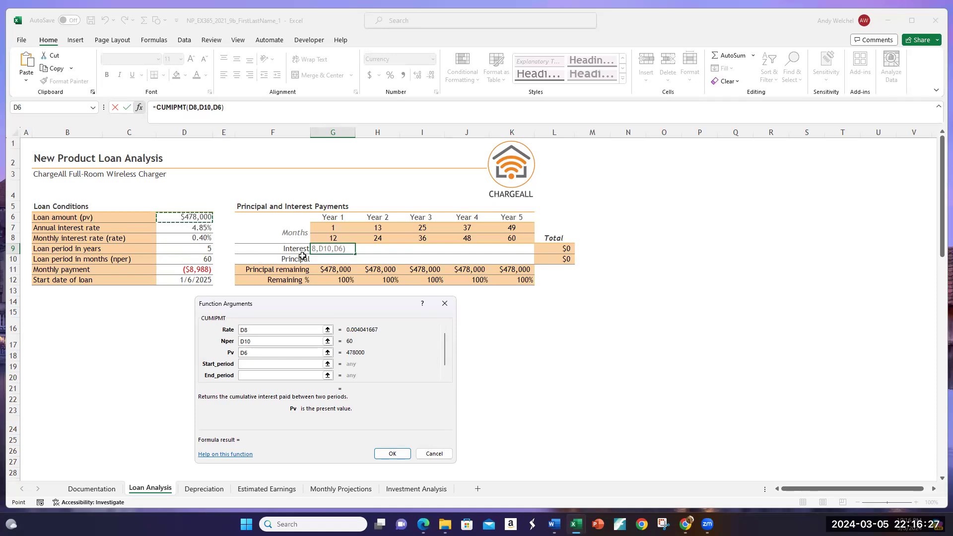
left_click(327, 226)
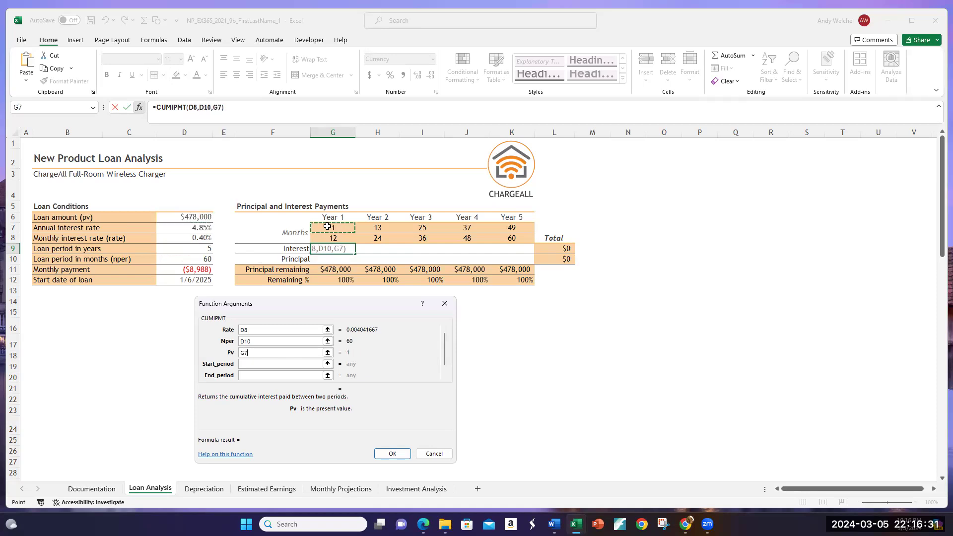
key("BackSpace")
key("BackSpace")
left_click(175, 221)
Step: Set CUMIPMT's Start_period to G7 and End_period to G8, the first and last months of Year 1
left_click(256, 364)
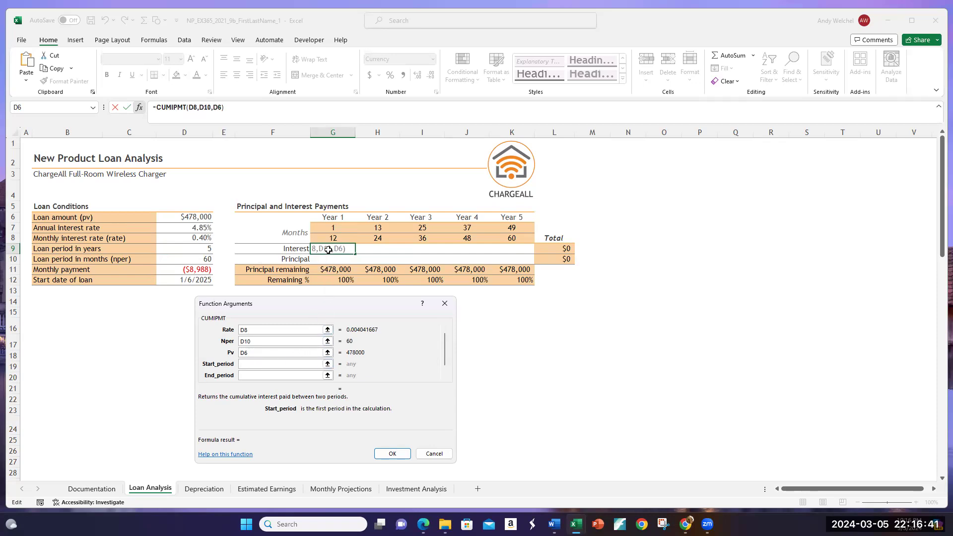
left_click(330, 229)
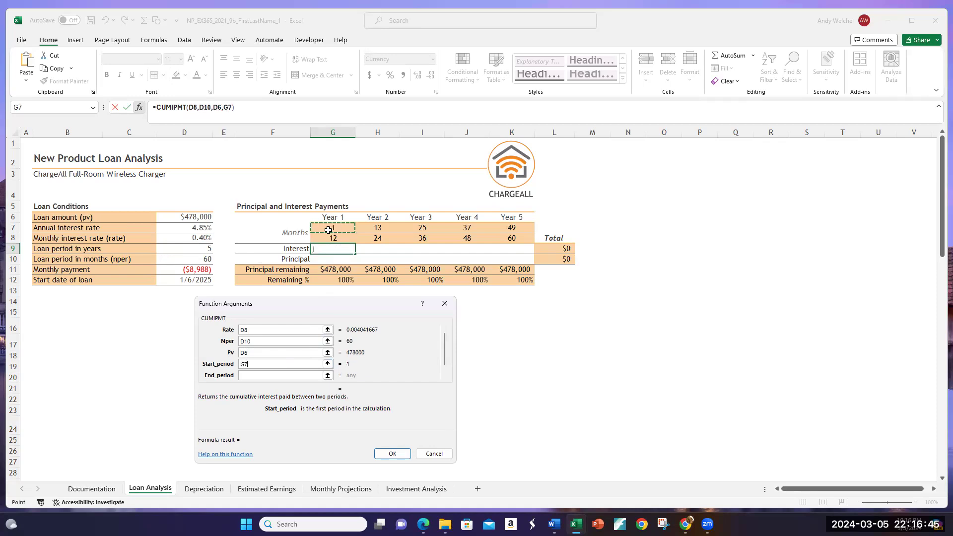
key("Tab")
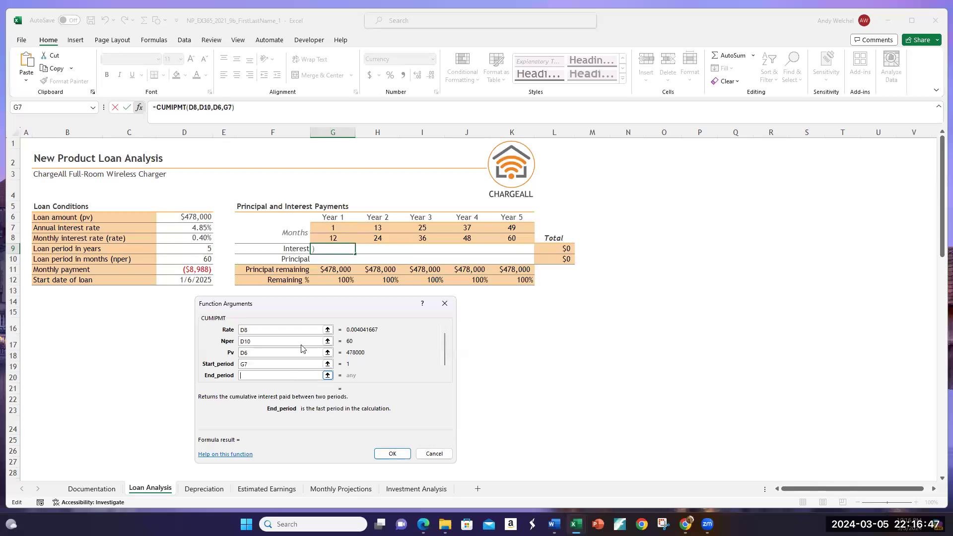
left_click(325, 238)
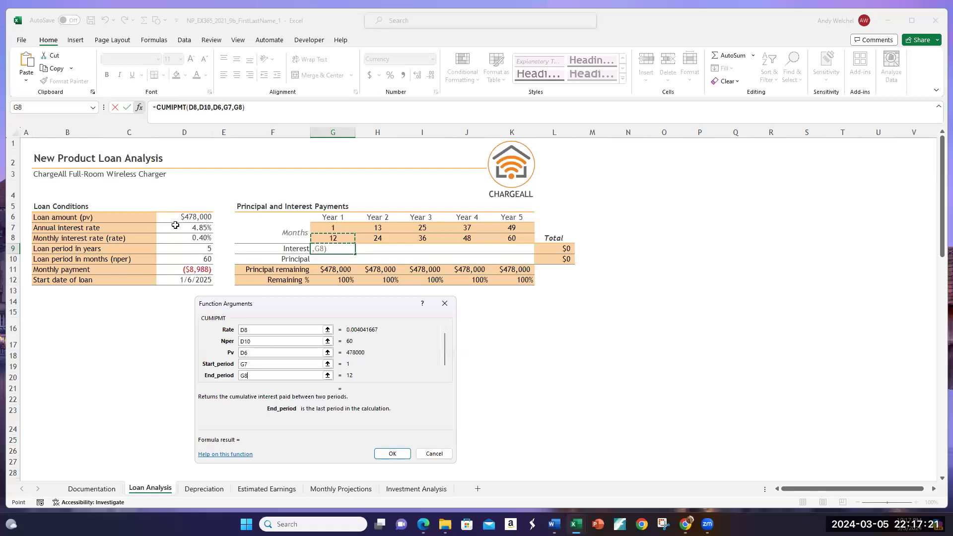
Step: Make CUMIPMT's Rate reference absolute as $D$8
left_click(243, 329)
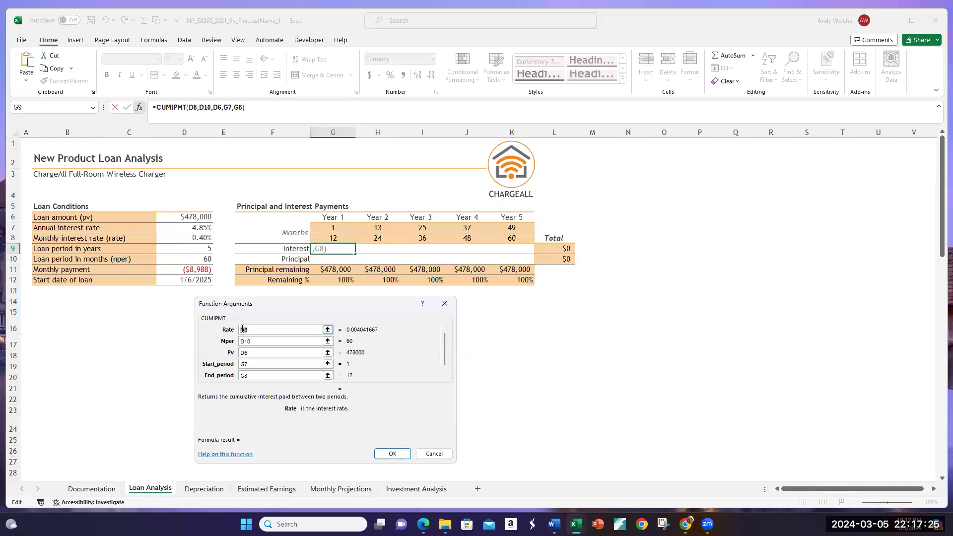
left_click(254, 332)
left_click(245, 331)
type("$D")
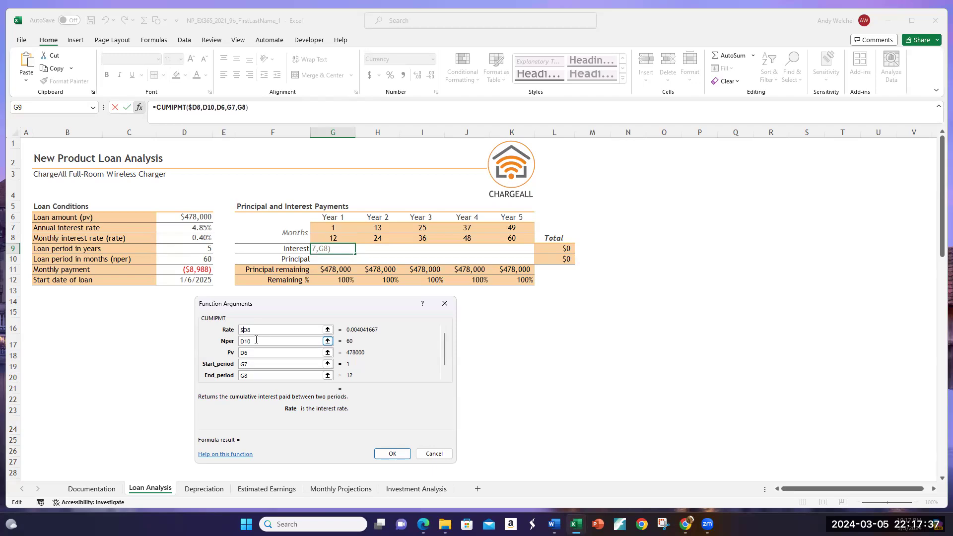
type("$")
Step: Make CUMIPMT's Nper and Pv references absolute as $D$10 and $D$6
left_click(242, 342)
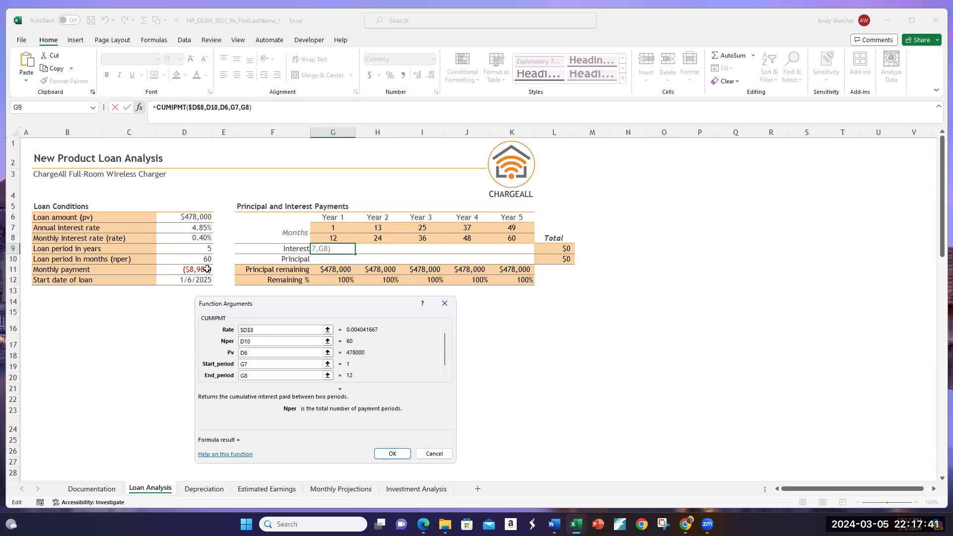
type("$")
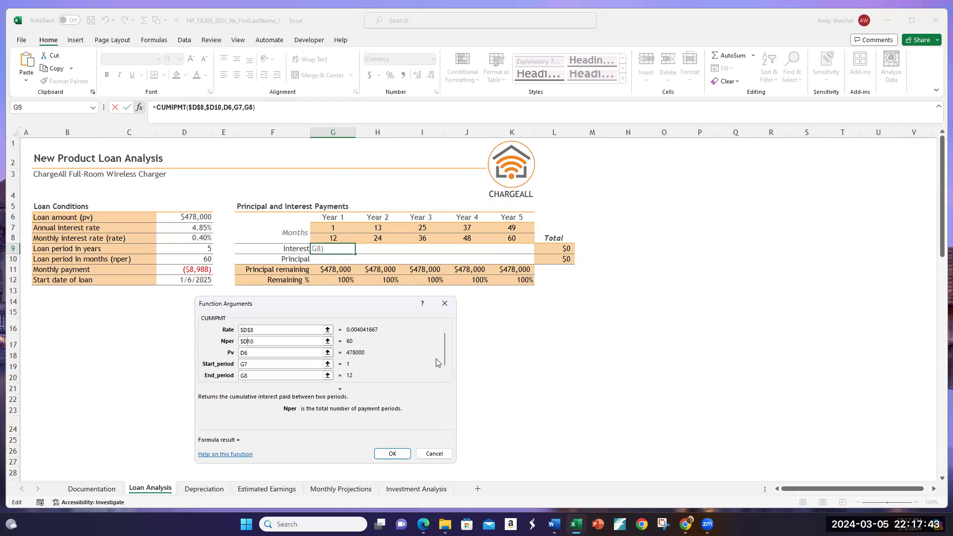
key("Right")
type("$")
left_click(243, 353)
type("$D")
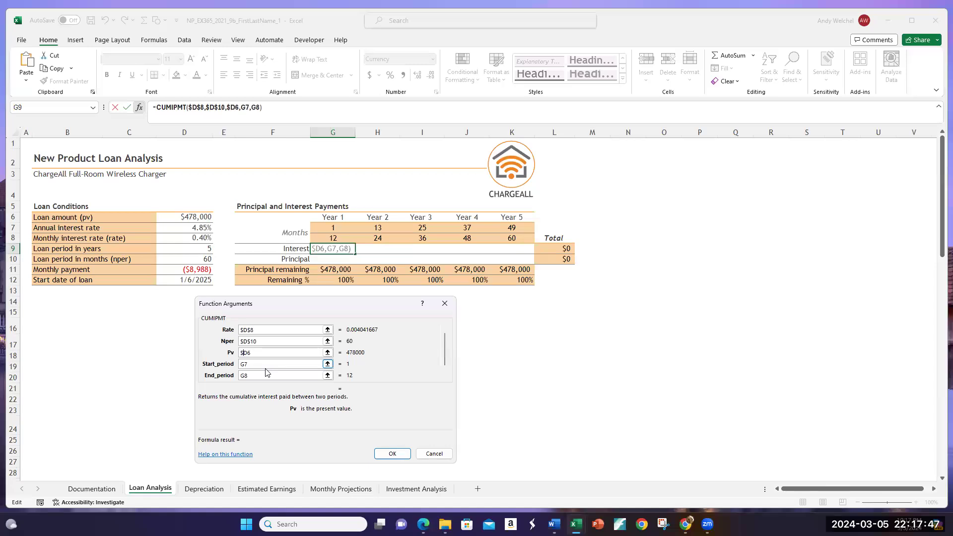
type("$")
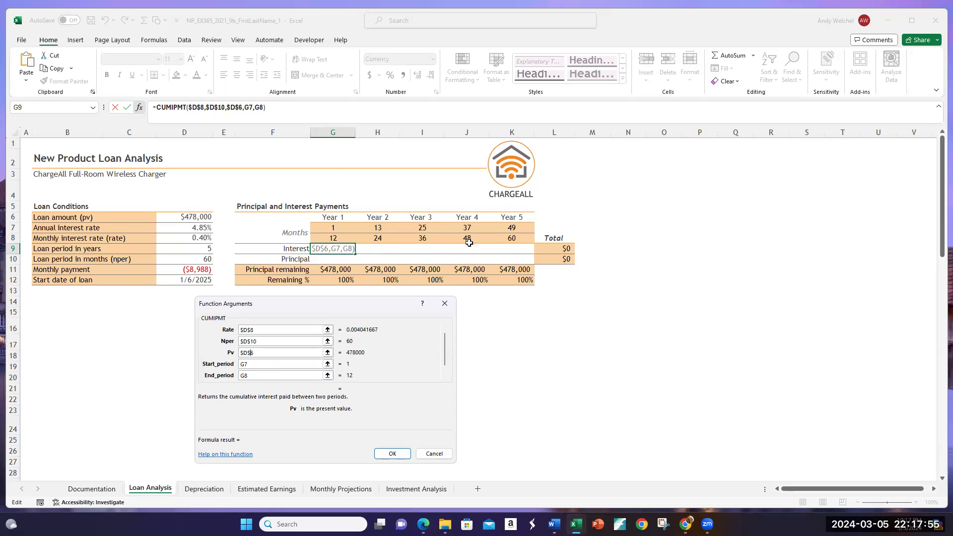
Step: Try to enter the CUMIPMT function in G9 with only its first five arguments, leaving out Type
left_click(392, 453)
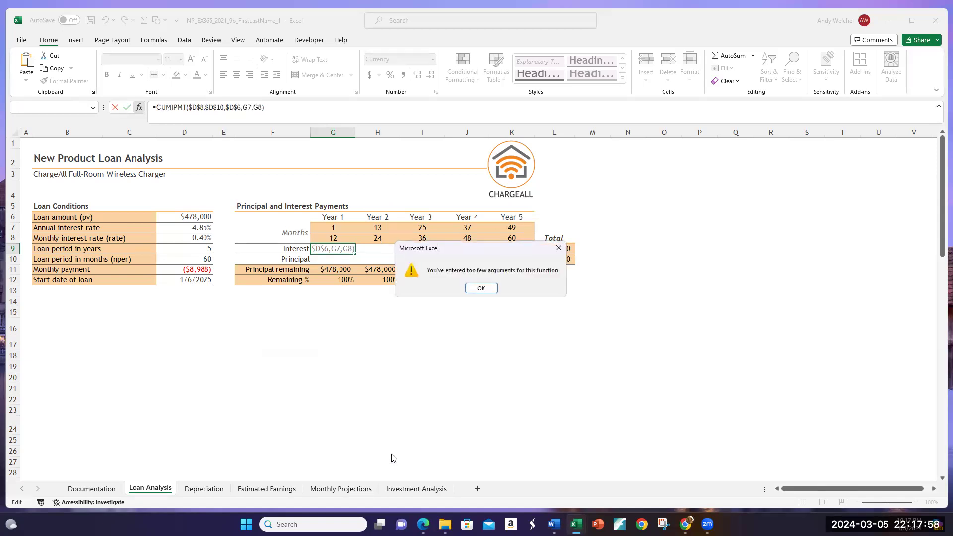
left_click(482, 288)
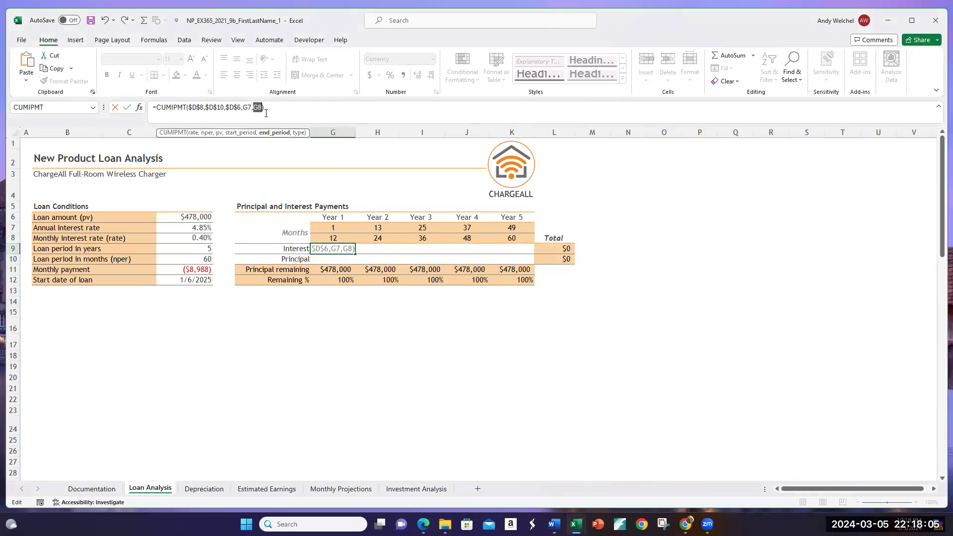
left_click(139, 107)
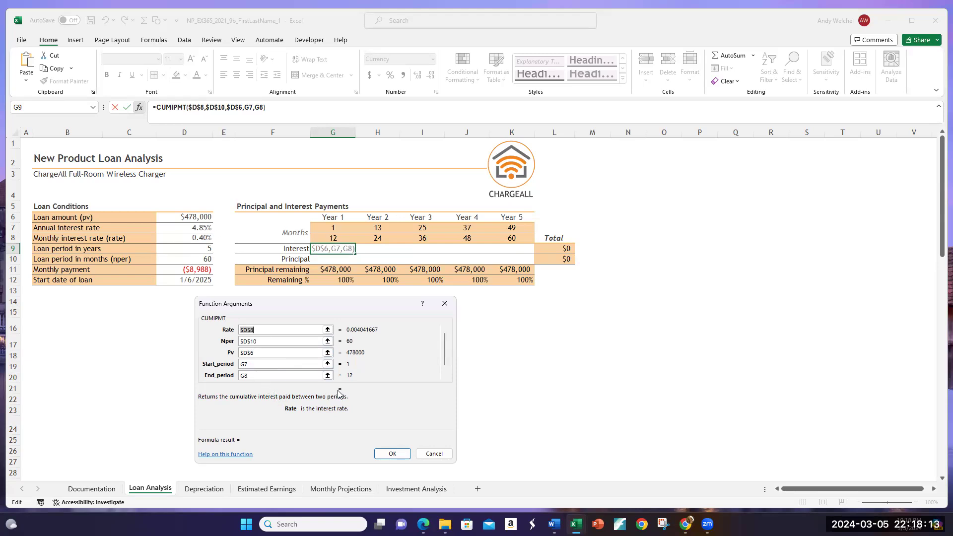
left_click(275, 375)
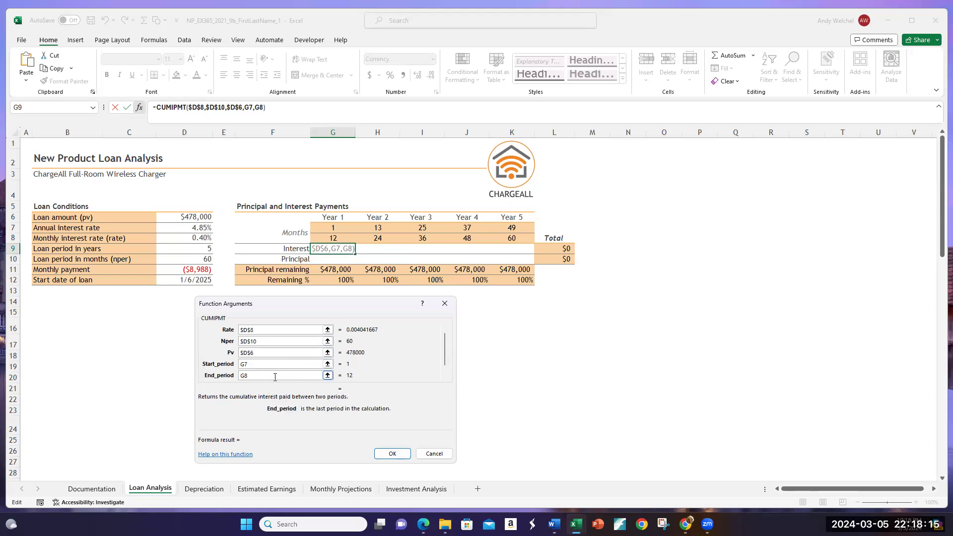
left_click(387, 454)
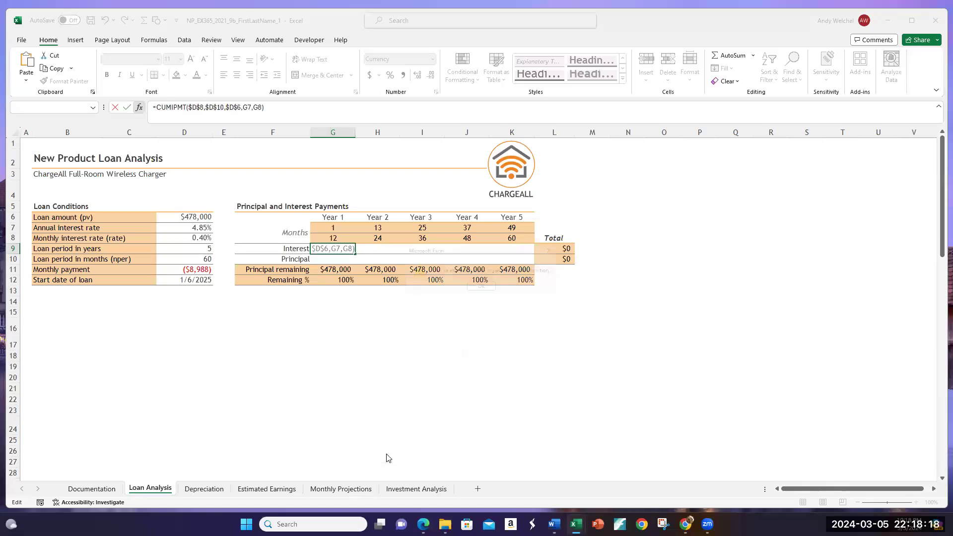
left_click(481, 288)
Step: Add 0 as the Type argument of the CUMIPMT formula in G9 and enter the formula
left_click(278, 109)
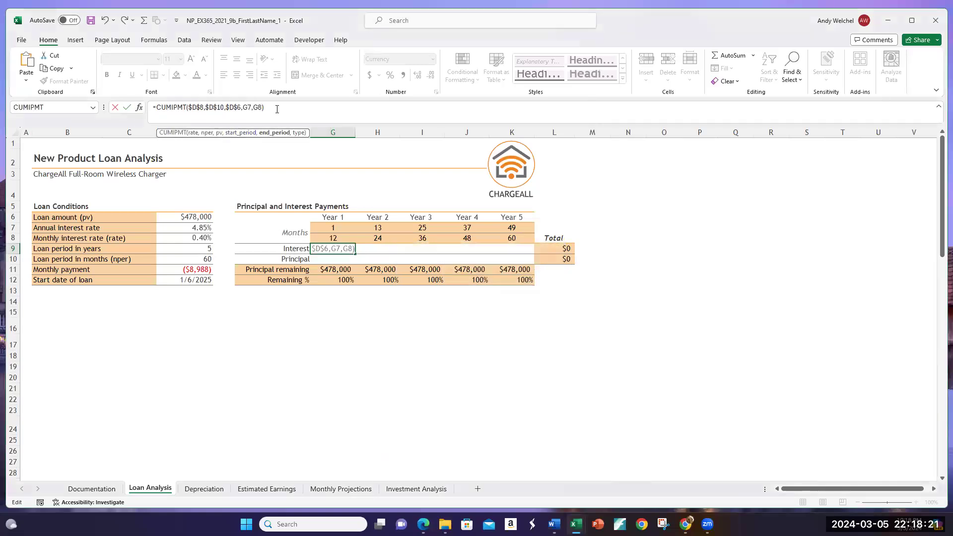
type(",0")
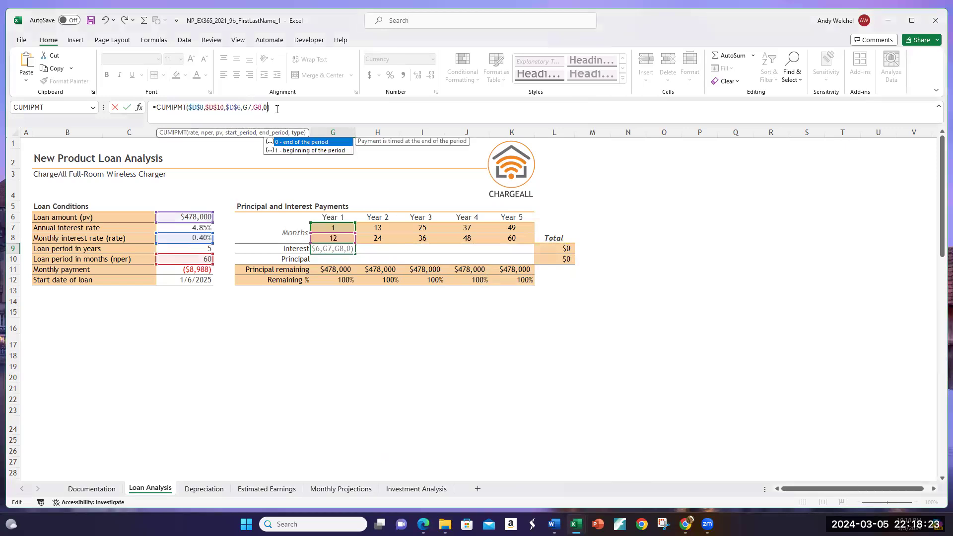
key("Return")
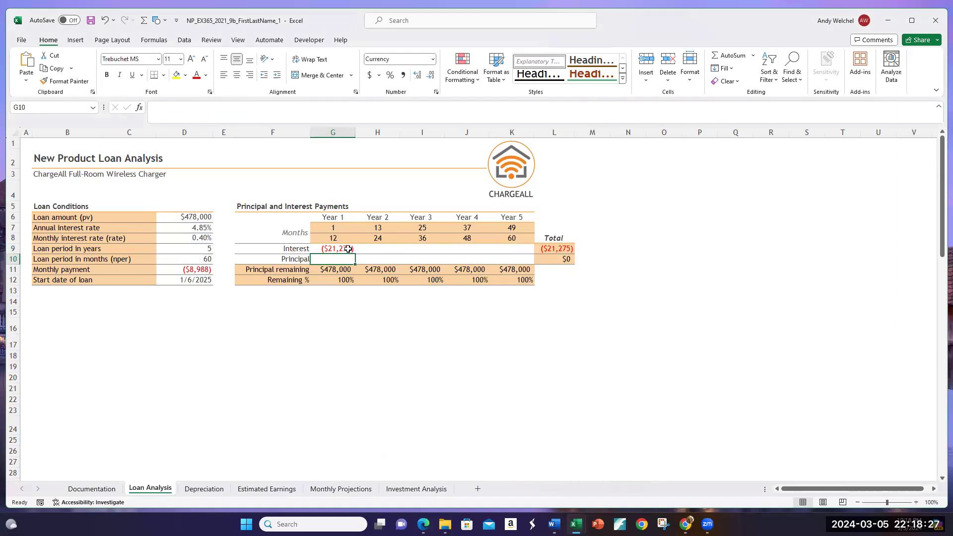
Step: Check the Year 1 Interest formula in G9 and fill it across through Year 5 in K9
left_click(348, 248)
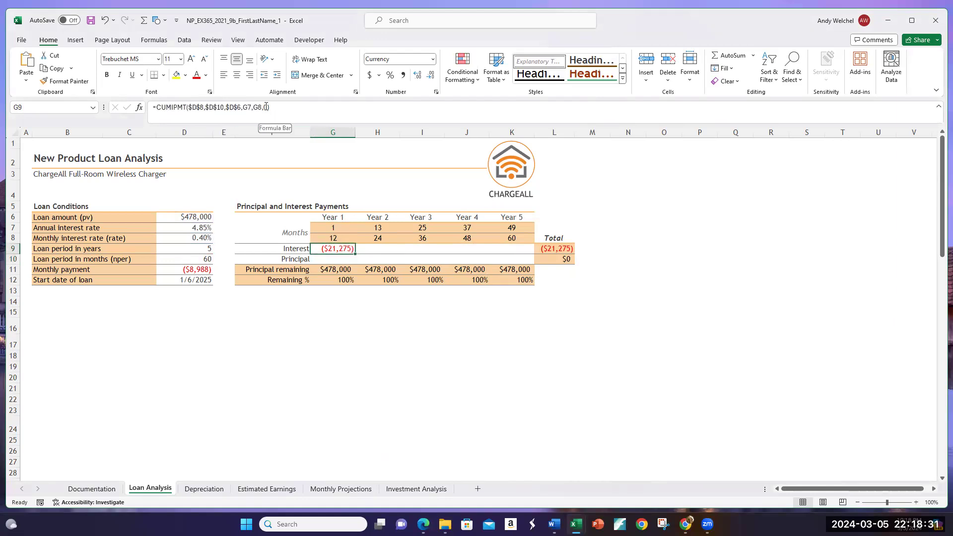
double_click(336, 250)
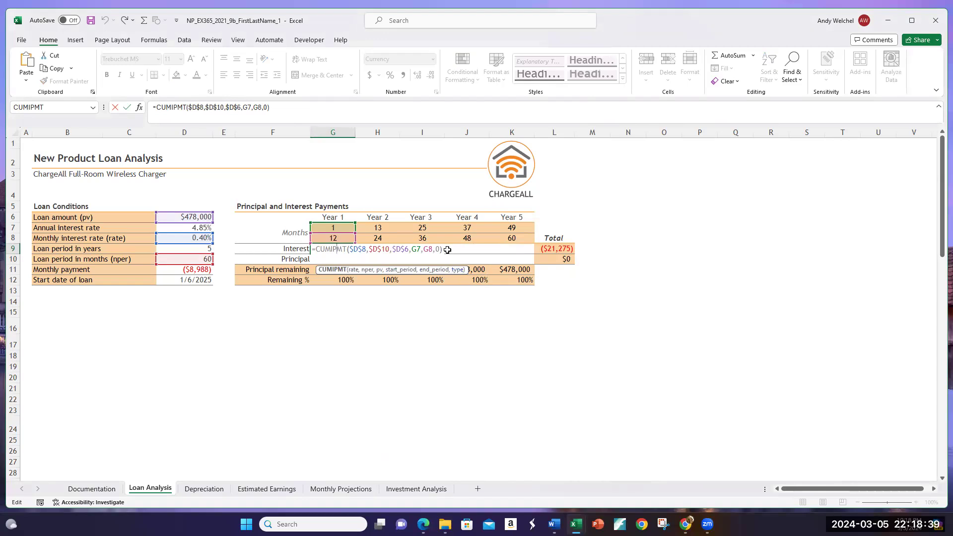
key("Escape")
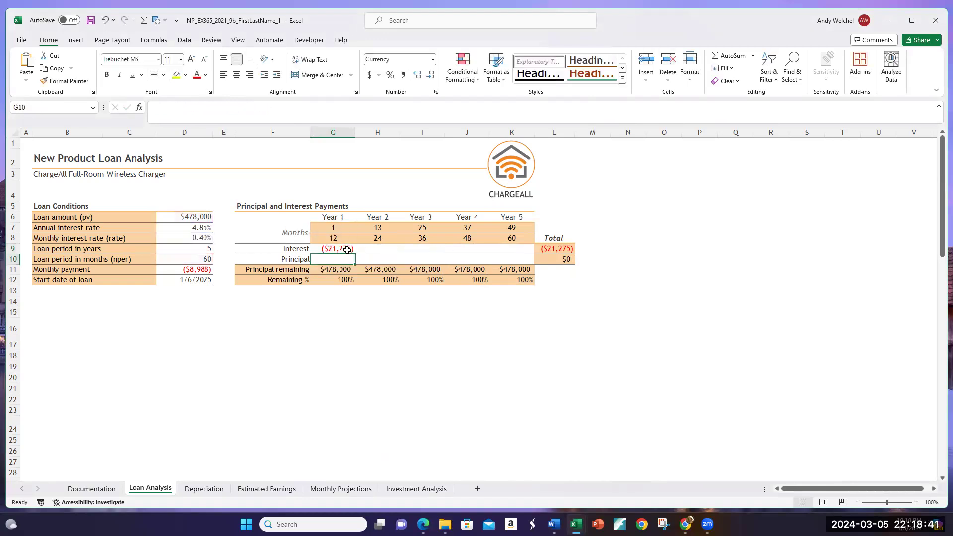
left_click_drag(355, 254, 516, 253)
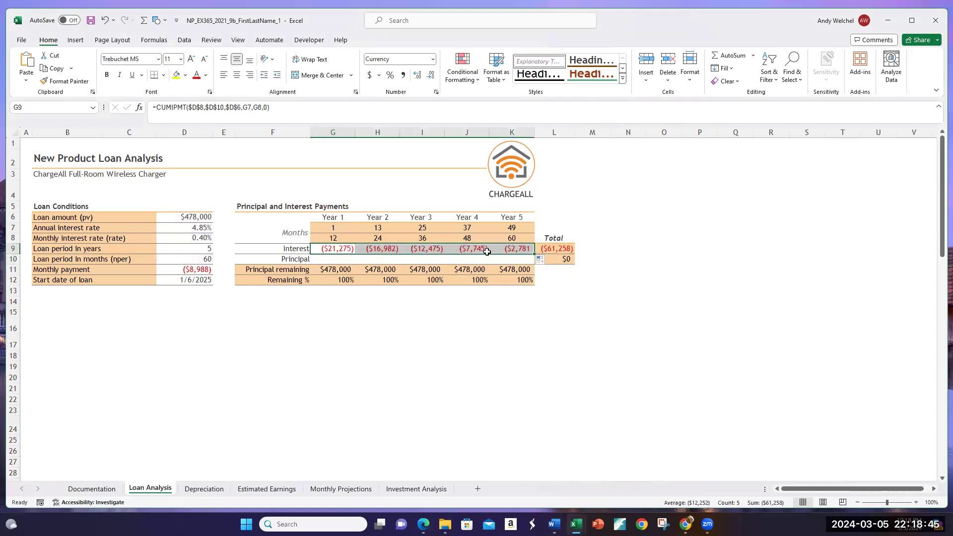
left_click(511, 250)
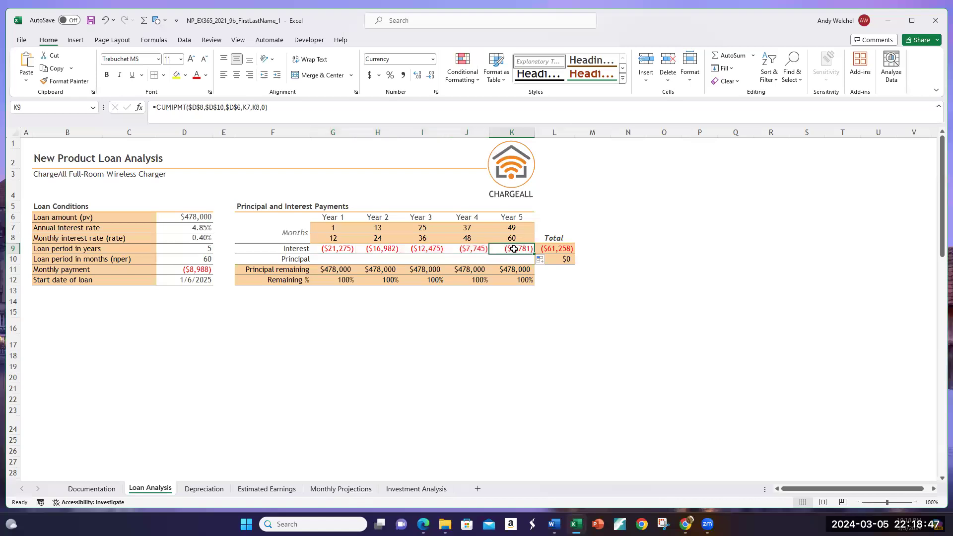
Step: Start a CUMPRINC formula in the Year 1 Principal cell G10
left_click(336, 257)
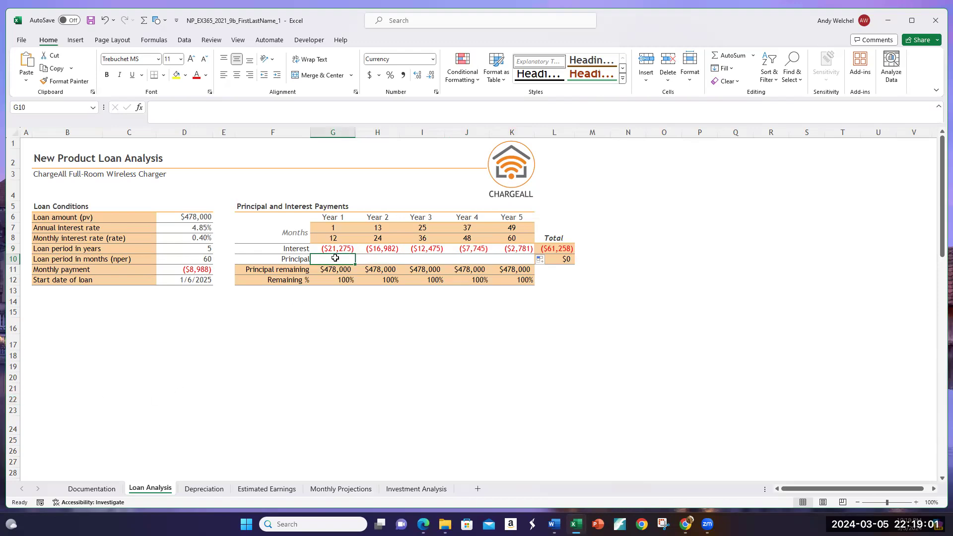
type("=")
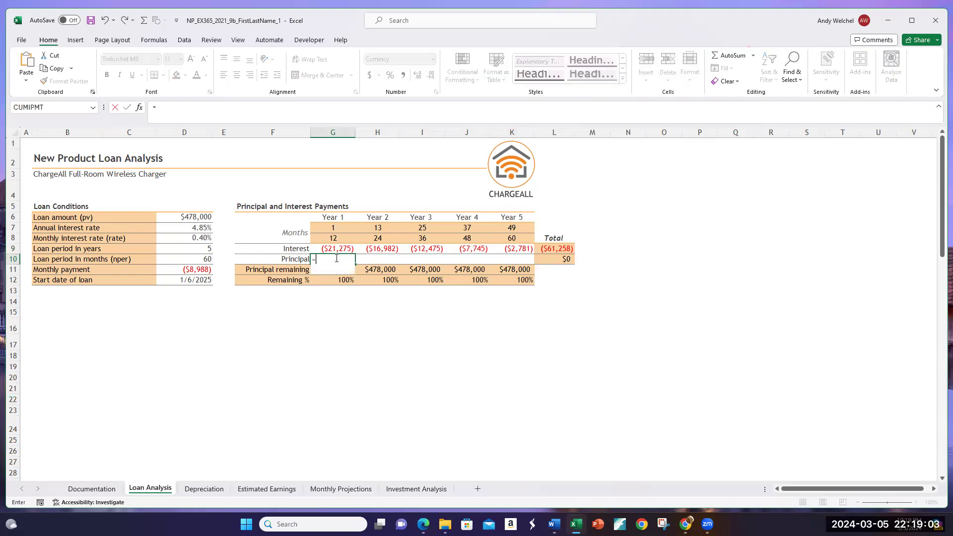
type("CUM")
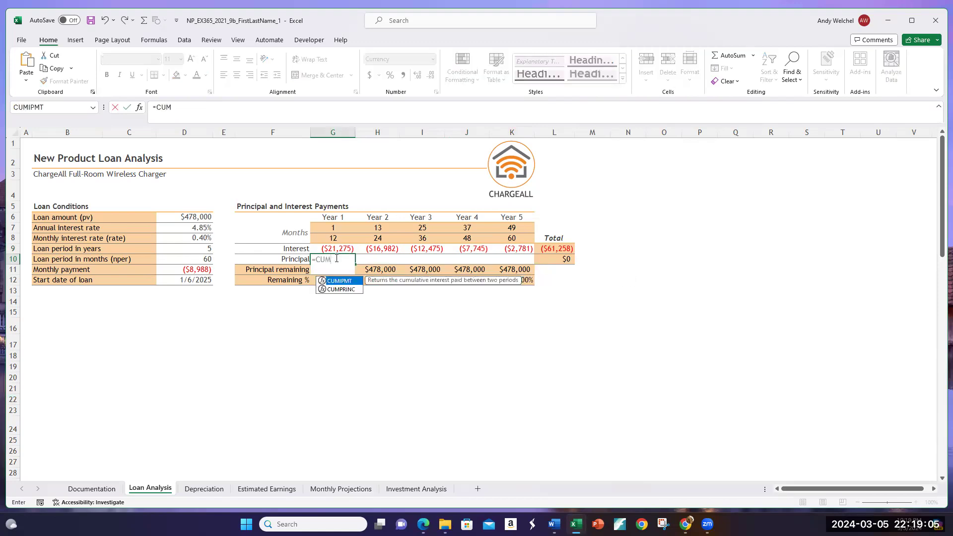
type("PR")
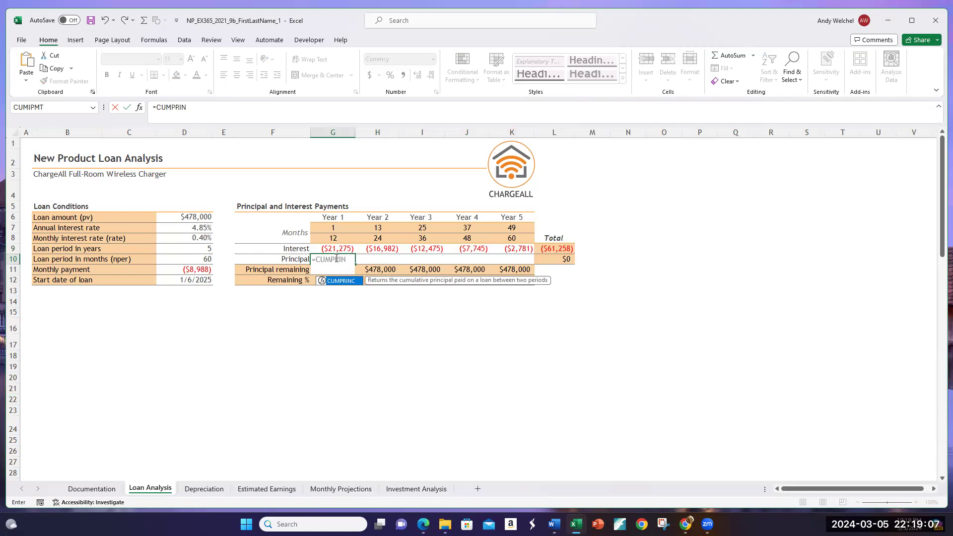
type("IN")
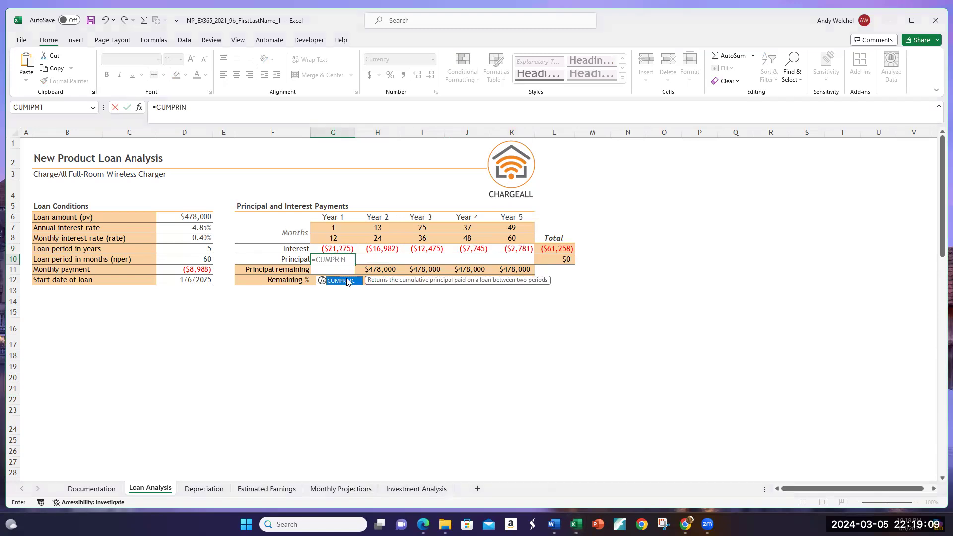
double_click(347, 281)
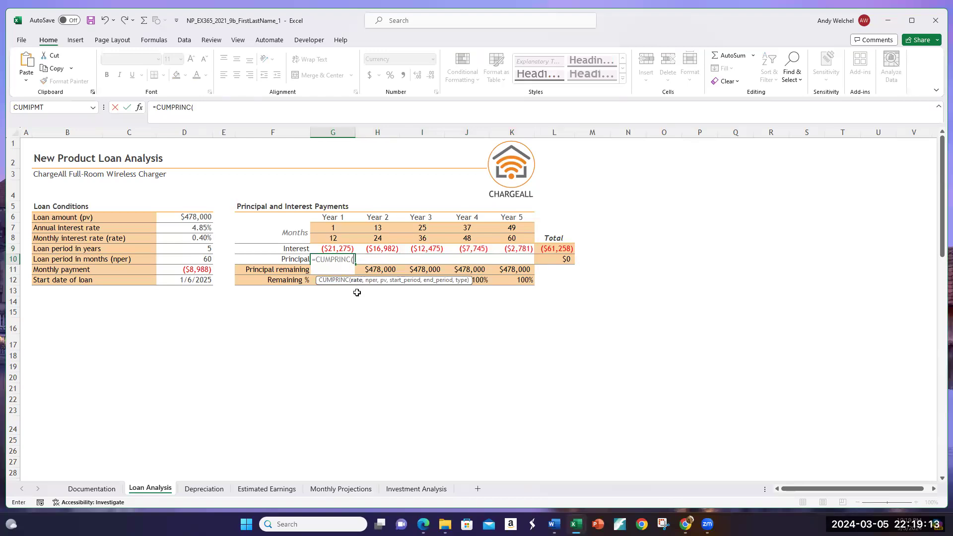
Step: Give CUMPRINC the rate D8, nper D10 and loan amount D6 as its first three arguments
left_click(194, 241)
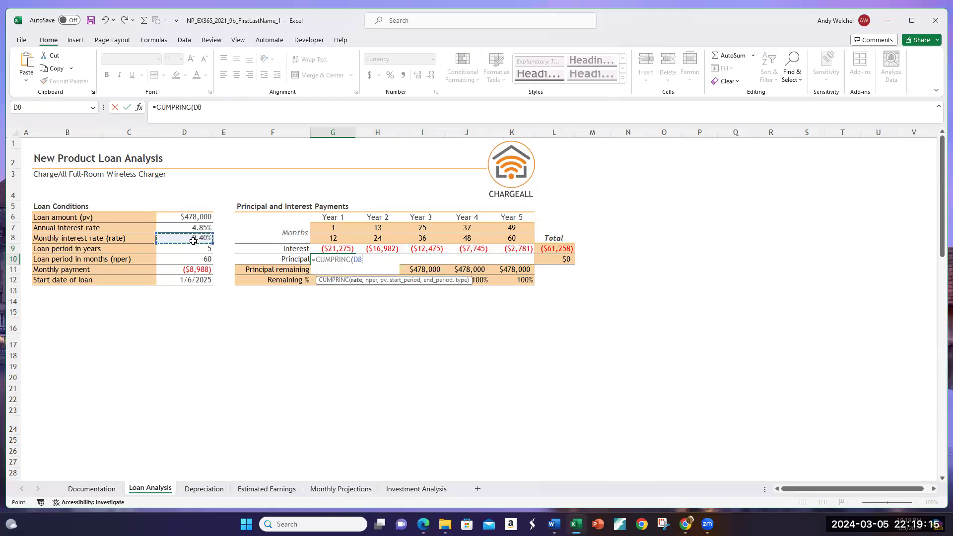
type(",")
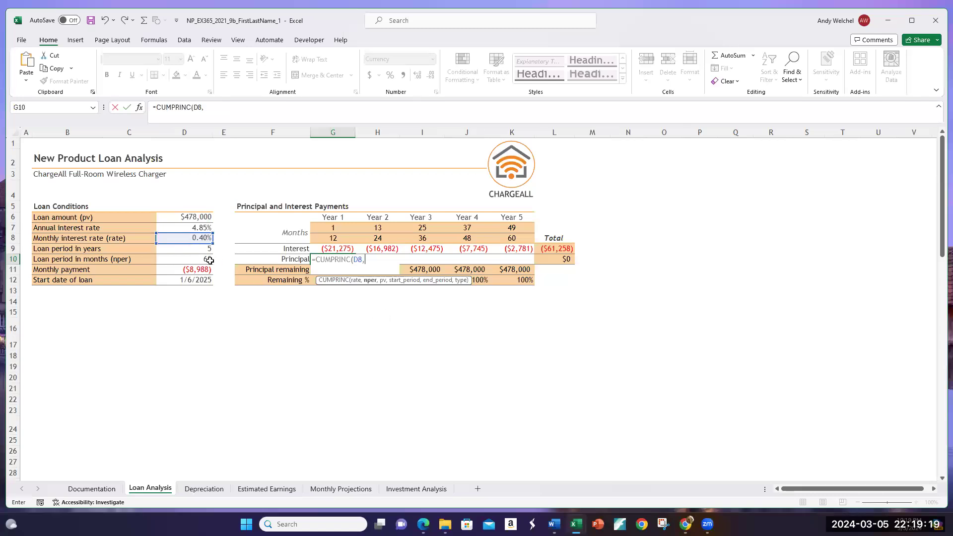
left_click(190, 260)
type(",")
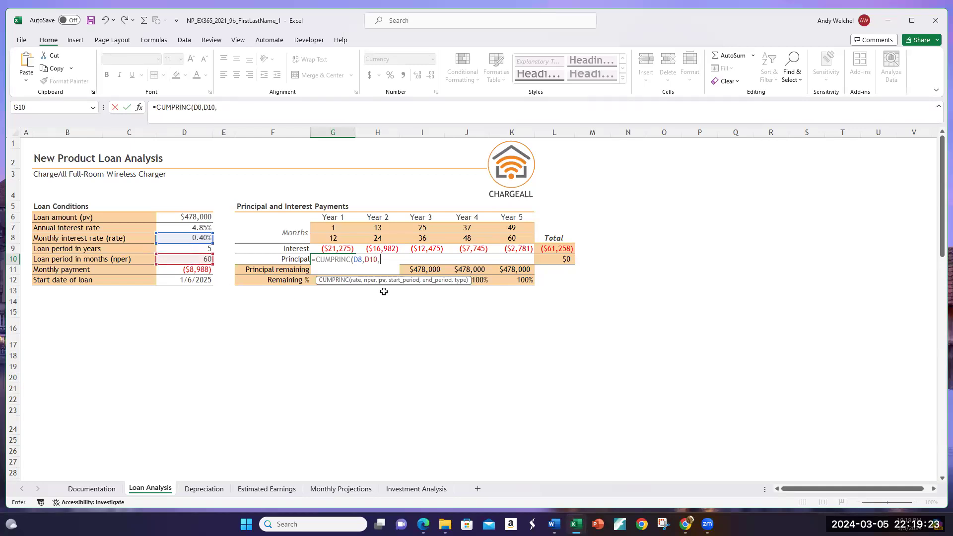
left_click(191, 219)
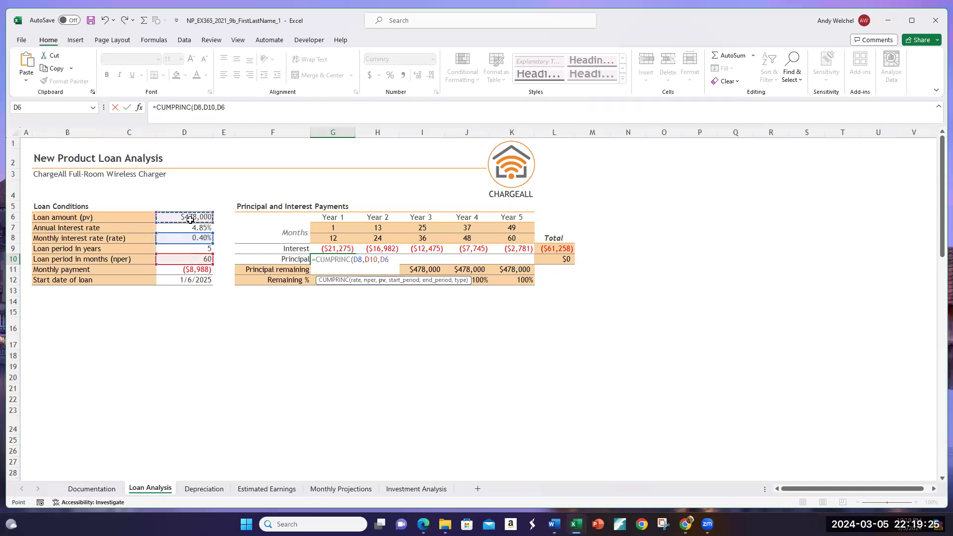
type(",")
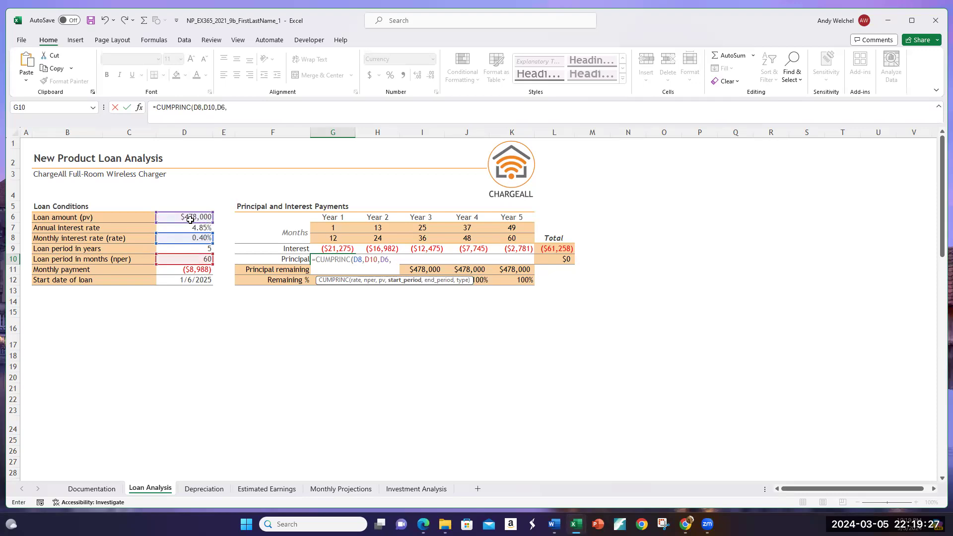
Step: Complete CUMPRINC in G10 with start period G7, end period G8 and type 0, and enter the formula
left_click(328, 230)
type(",")
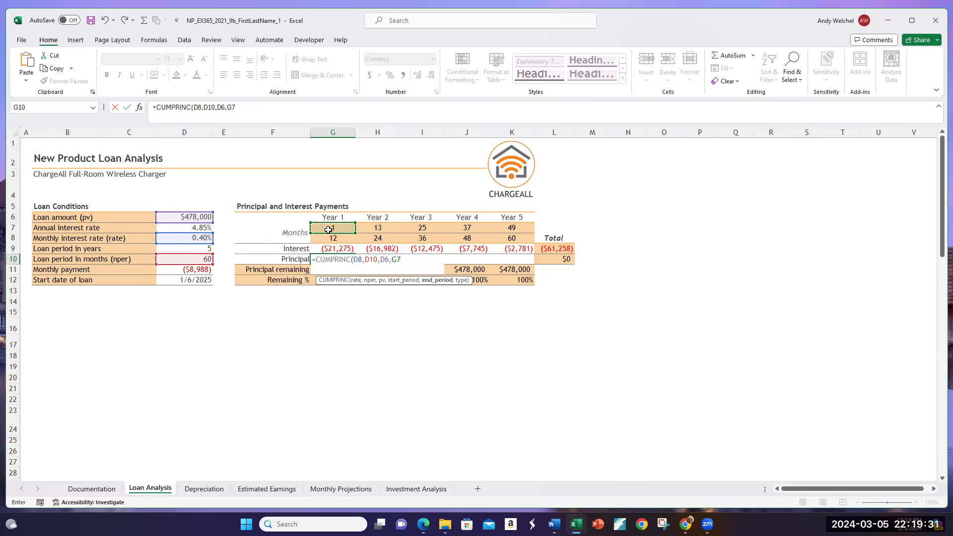
left_click(329, 239)
type(",")
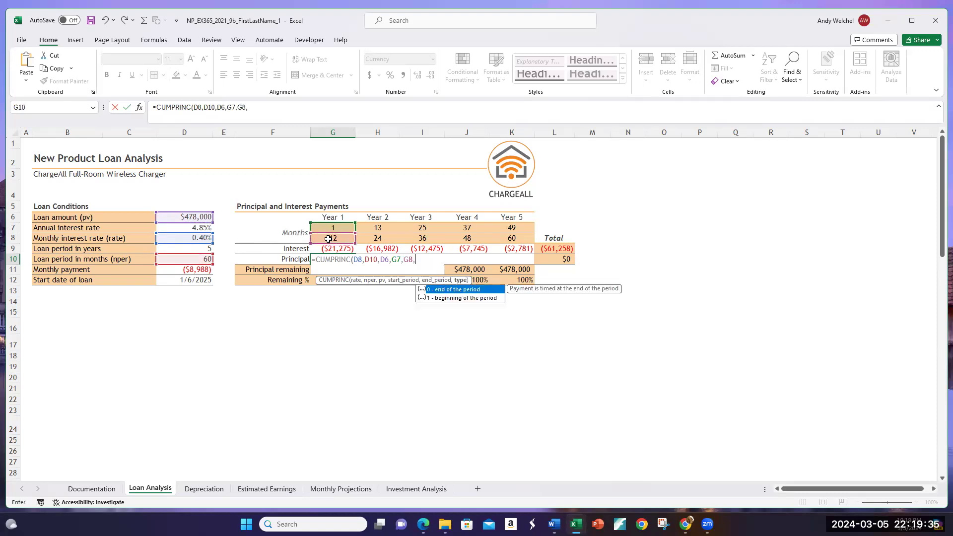
type("0)")
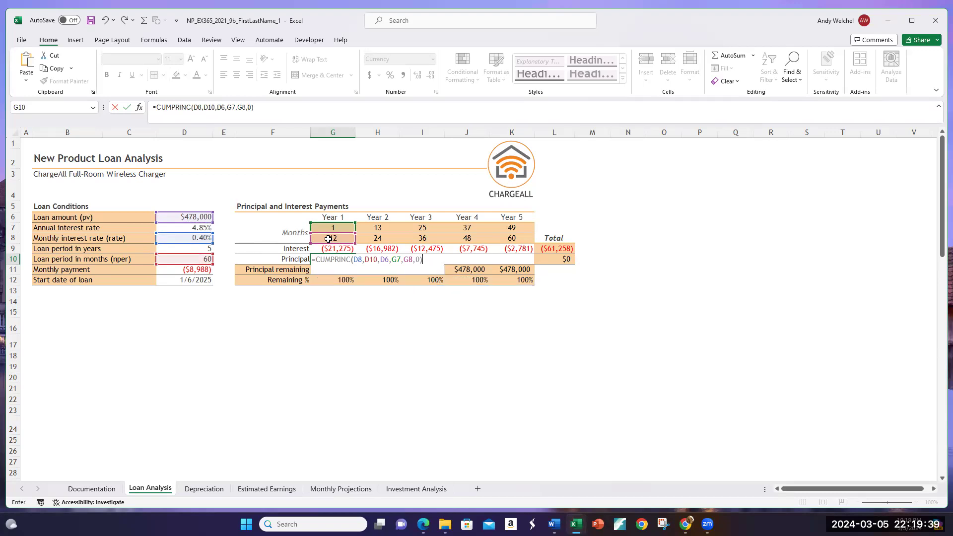
key("Return")
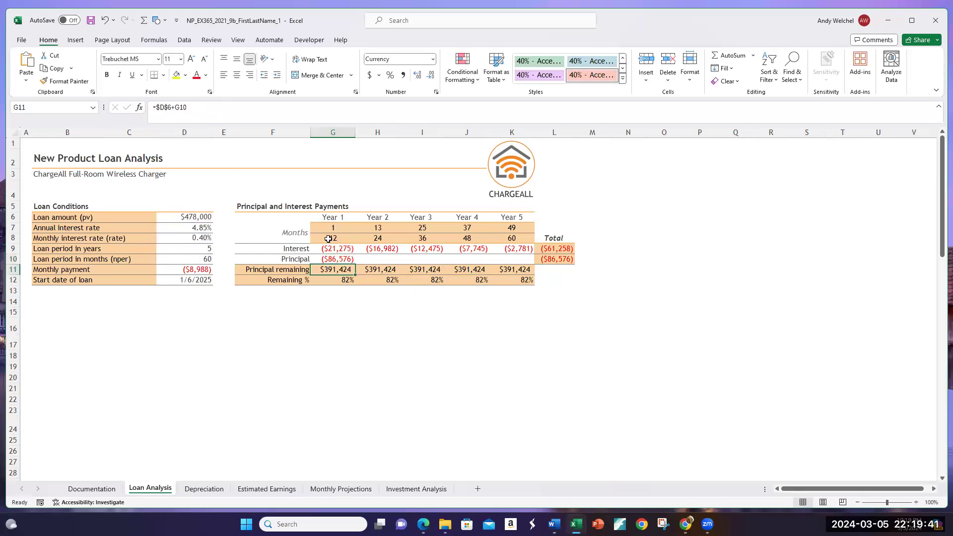
left_click(320, 260)
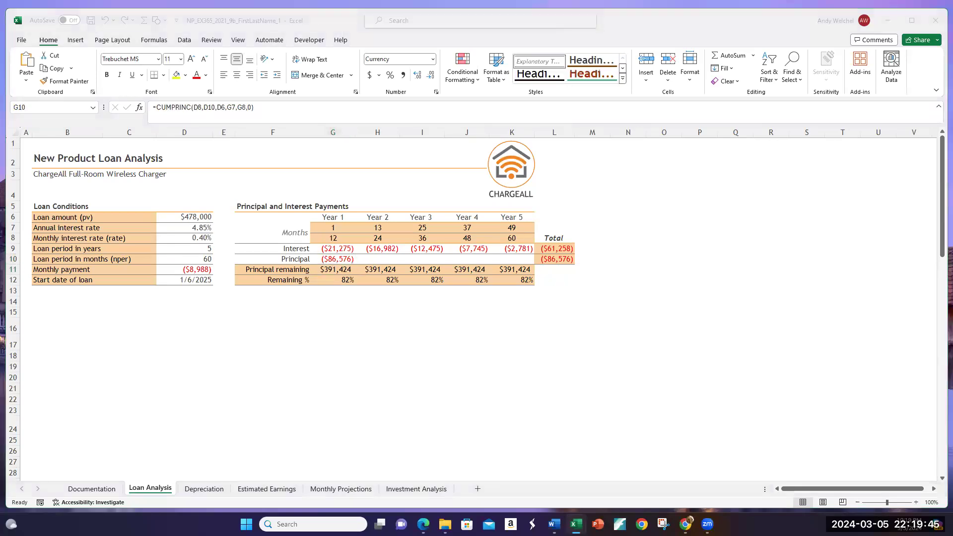
Step: Make the rate and nper references absolute in the G10 CUMPRINC formula, as $D$8 and $D$10
left_click(336, 258)
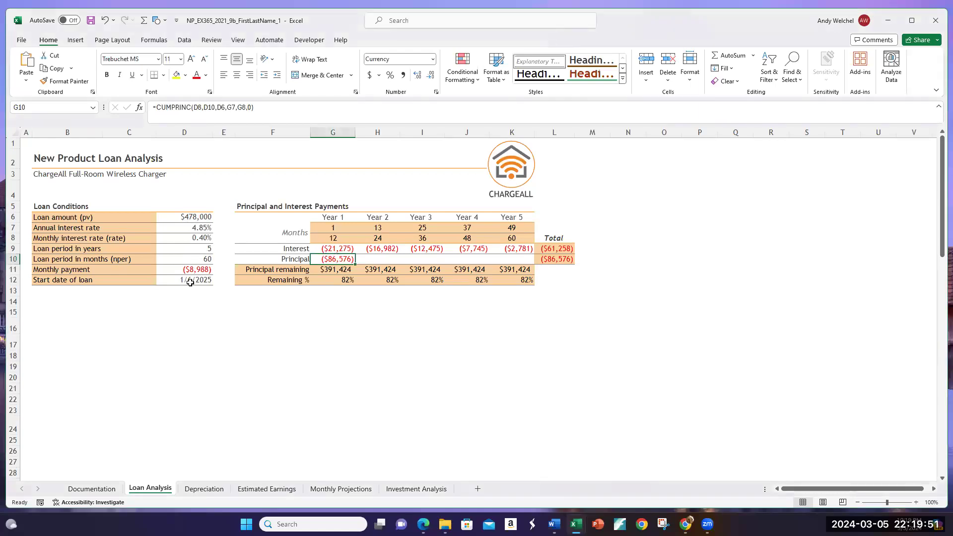
left_click(194, 109)
type("$")
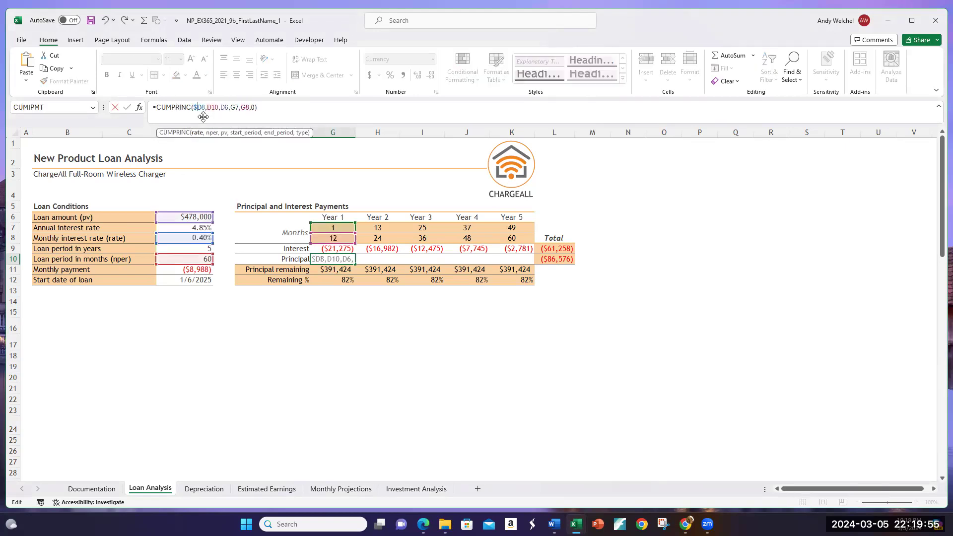
key("Right")
type("$")
key("Right")
key("Right")
key("Right")
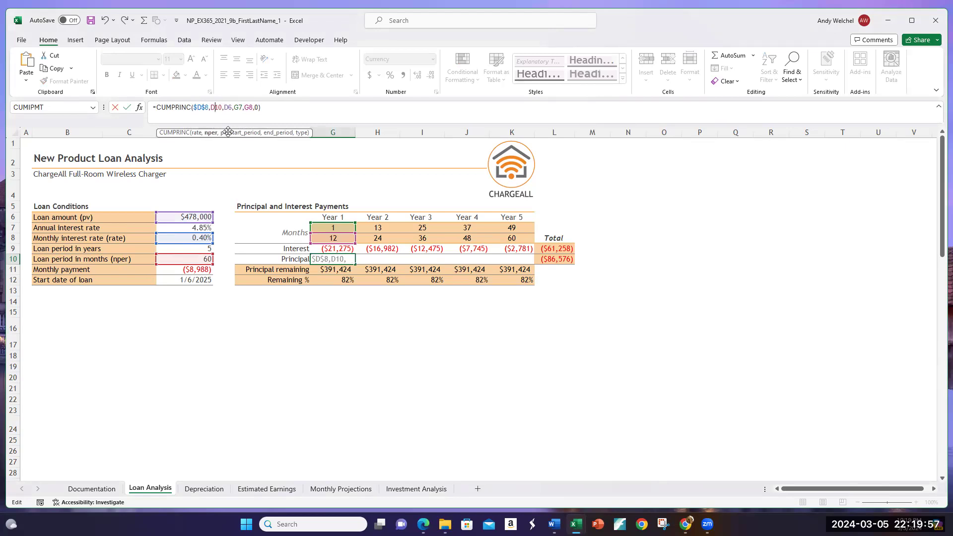
type("$")
key("Right")
type("$")
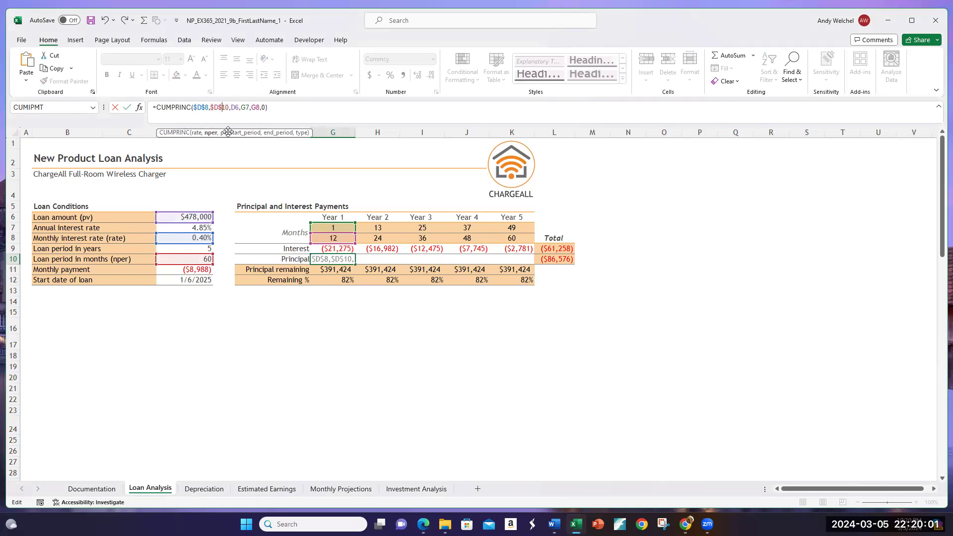
Step: Make the loan amount reference in the G10 CUMPRINC formula absolute as $D$6 and enter the formula
key("End")
type("$D$")
key("Return")
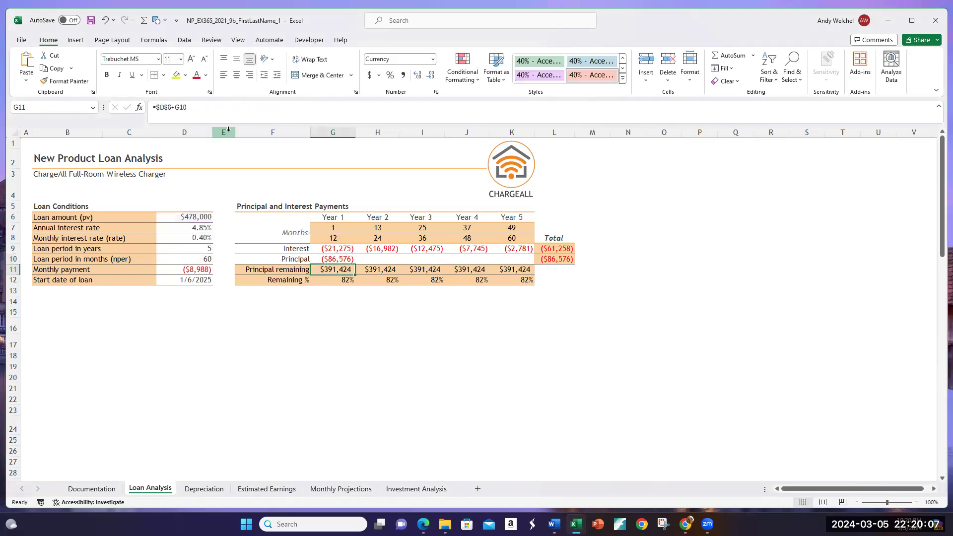
Step: Fill the Year 1 Principal formula in G10 across through Year 5 in K10
left_click(349, 257)
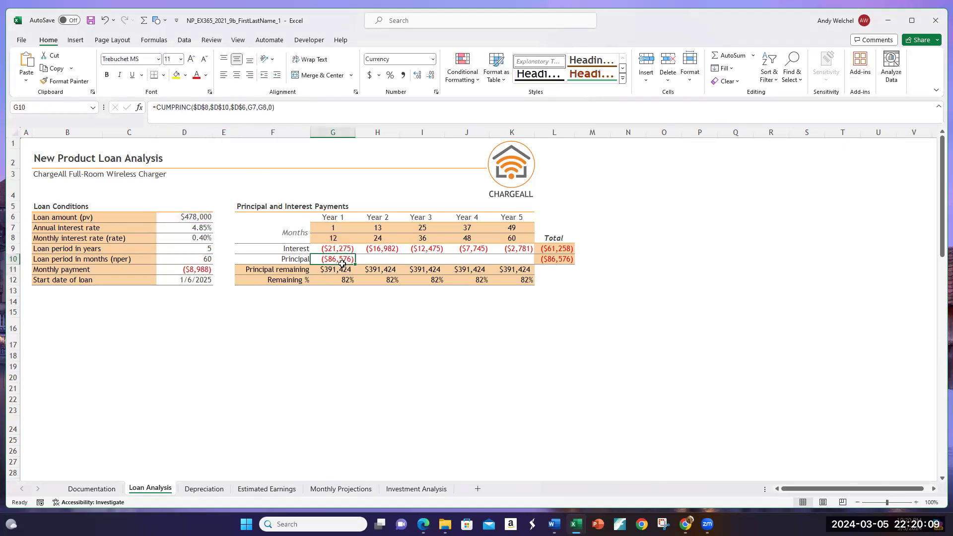
left_click_drag(356, 265, 519, 263)
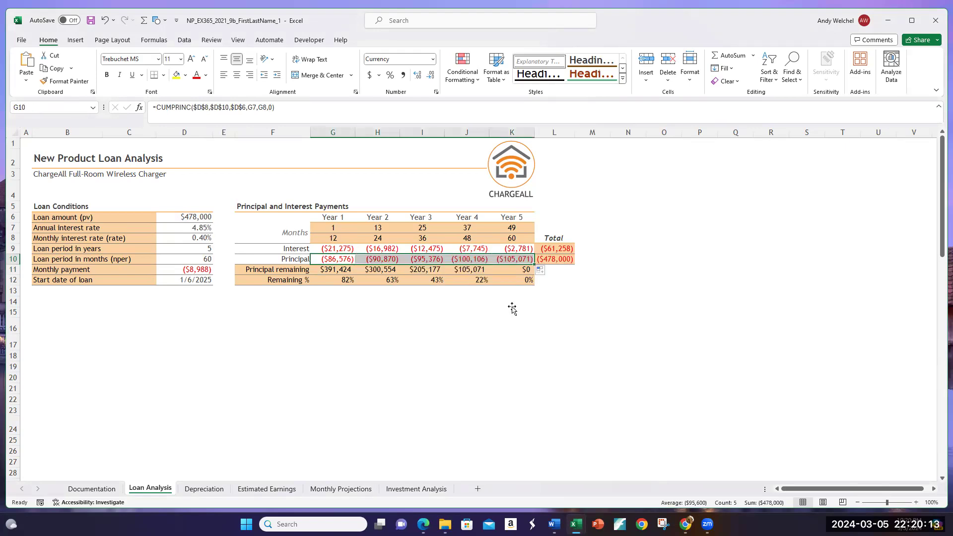
left_click(512, 304)
Step: Check the Principal remaining formulas in row 11 and the combined Year 1 interest and principal in G9:G10
left_click(517, 271)
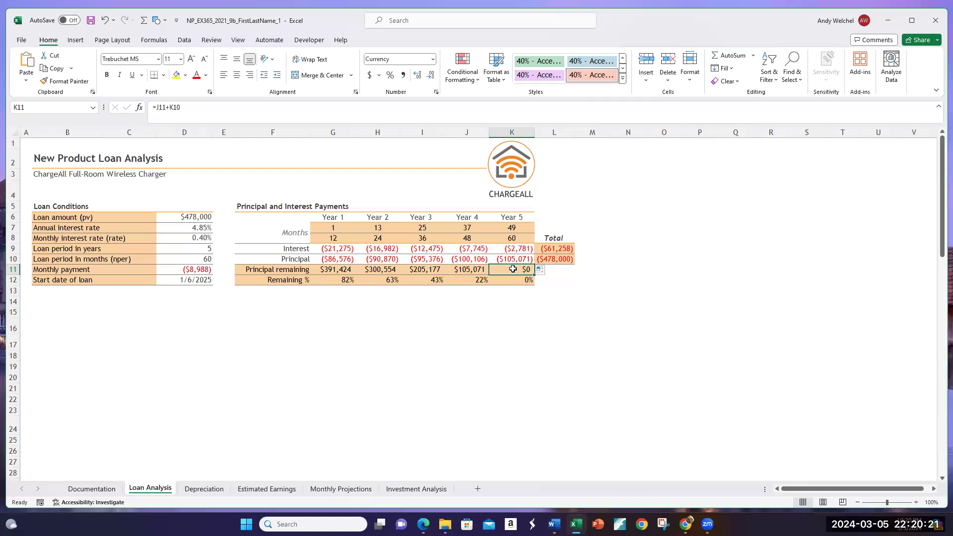
left_click(334, 270)
left_click(394, 270)
left_click(335, 271)
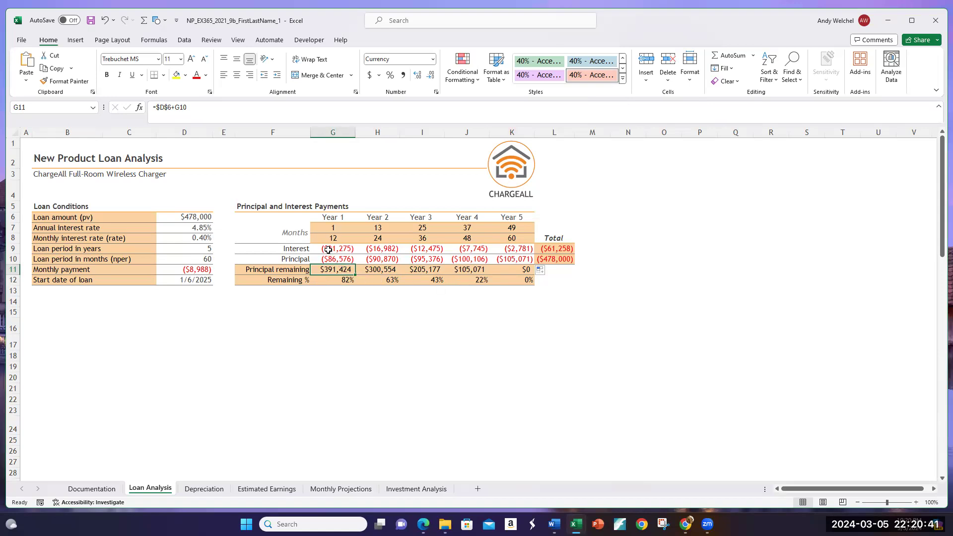
left_click_drag(328, 250, 328, 259)
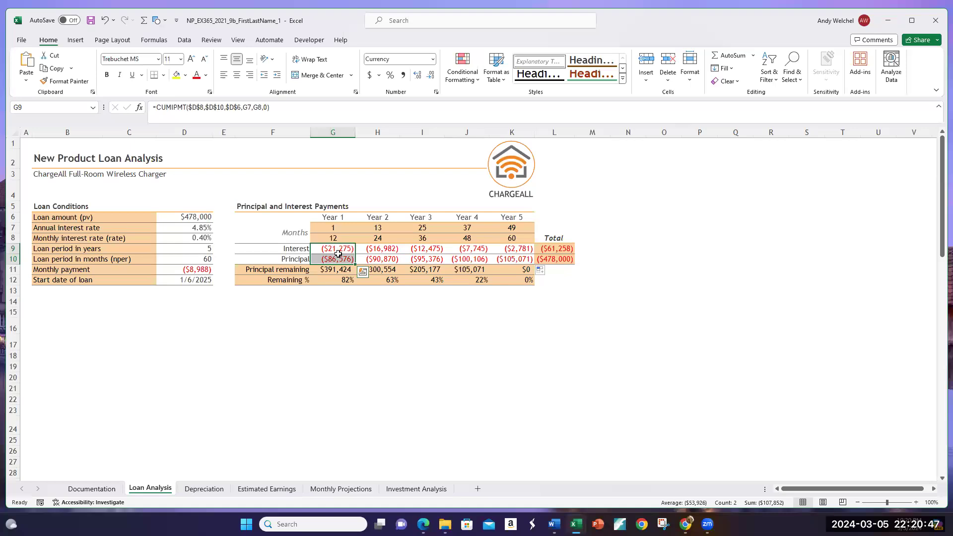
left_click_drag(324, 249, 328, 260)
Step: Calculate one year of monthly payments from D11 in scratch cell D14, compare it with the sum of G9:G10, and clear D14
left_click(192, 301)
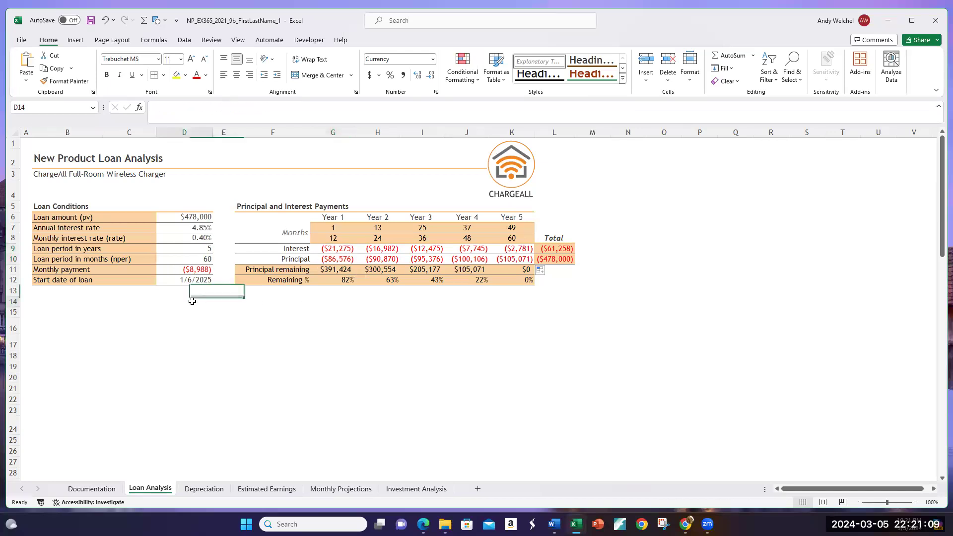
left_click(194, 270)
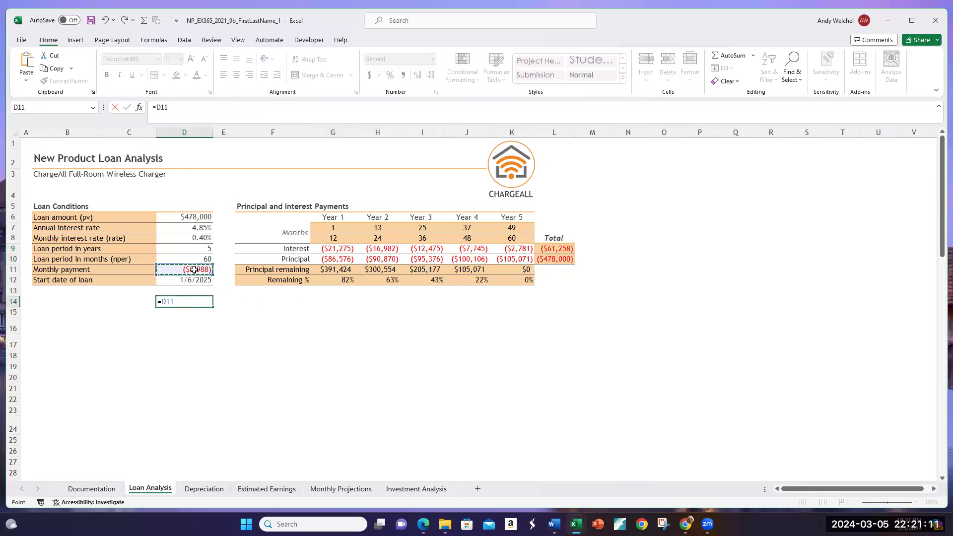
type("*")
key("Return")
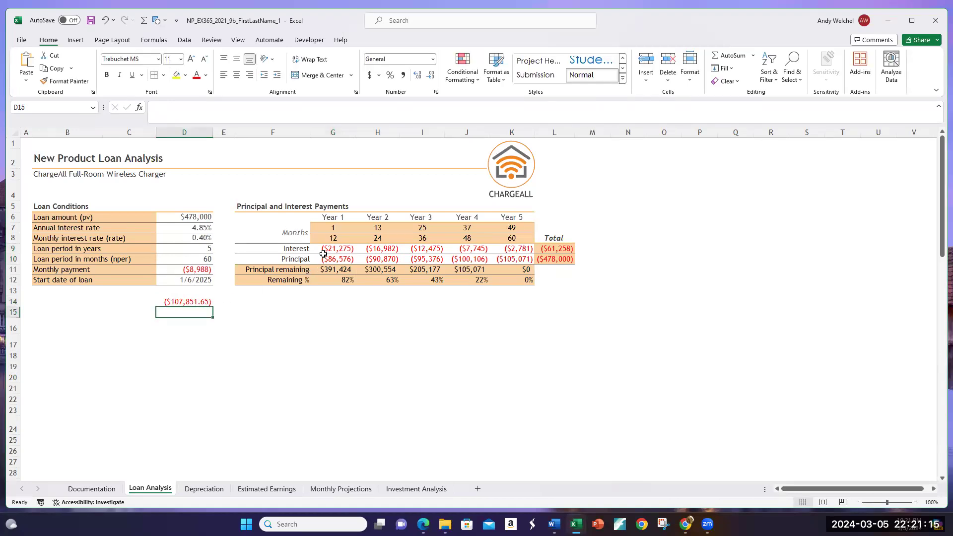
left_click_drag(328, 249, 328, 259)
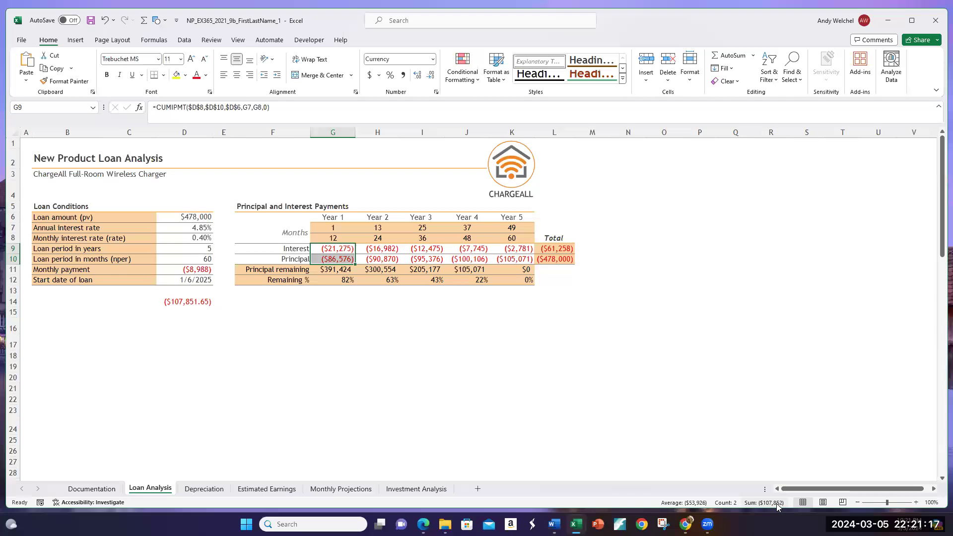
left_click(184, 301)
key("Delete")
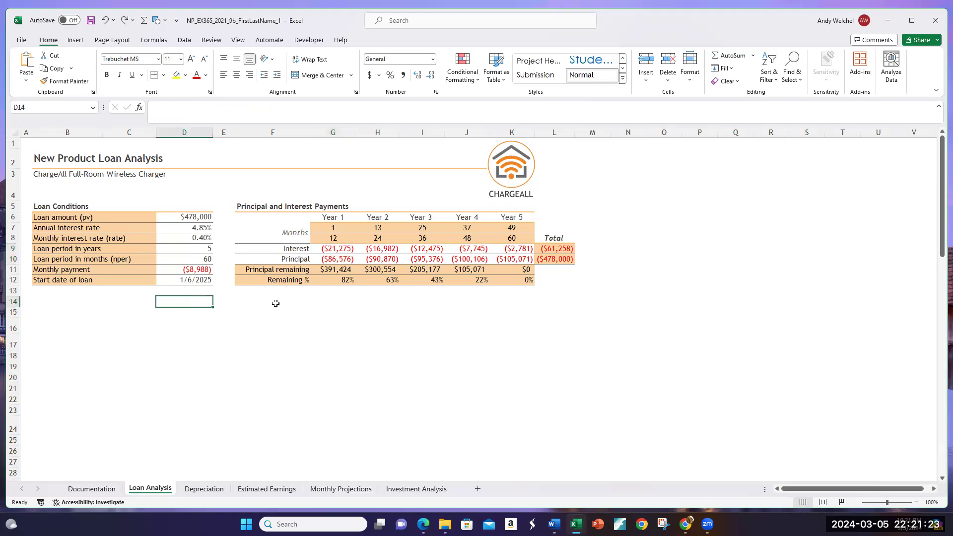
Step: Review the Year 1 CUMIPMT formula in G9 and CUMPRINC formula in G10
left_click_drag(332, 248, 332, 259)
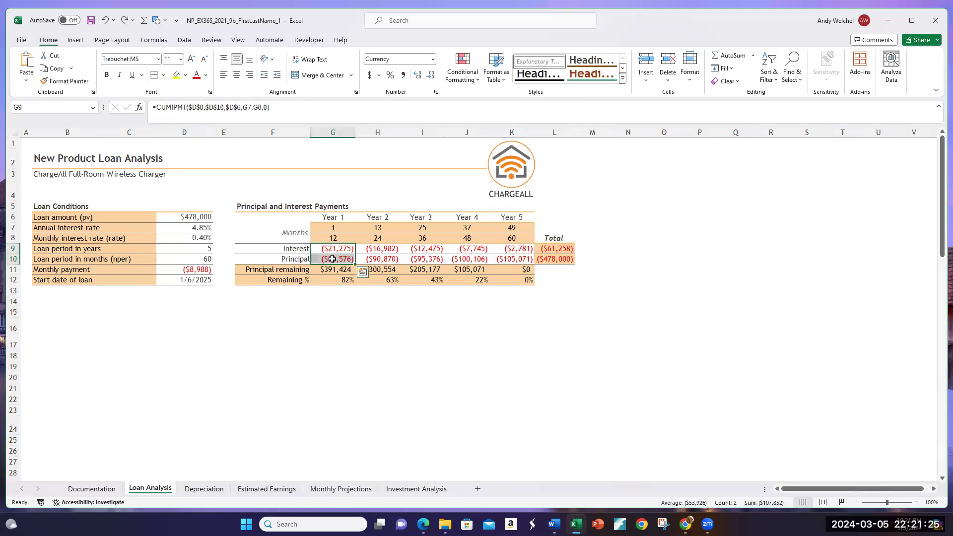
left_click(332, 248)
left_click(334, 258)
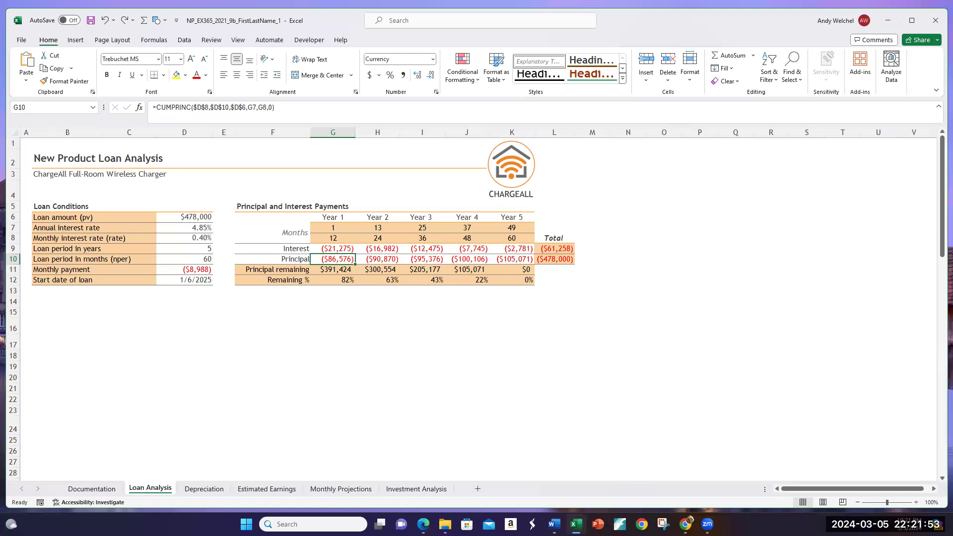
left_click(300, 326)
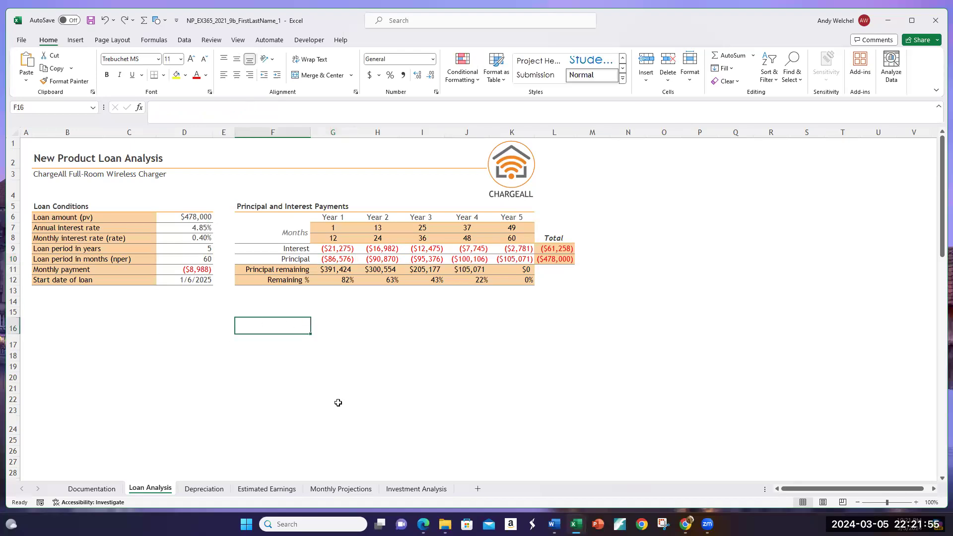
Step: Open the Depreciation sheet and compare its long-term asset cost in D6 with the loan amount on the Loan Analysis sheet
left_click(204, 489)
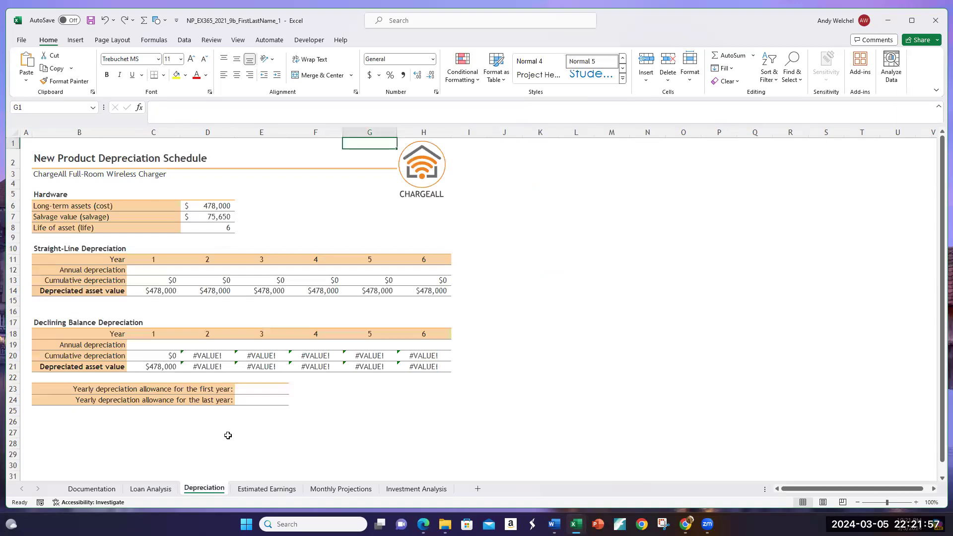
left_click(226, 436)
left_click(339, 204)
left_click(315, 186)
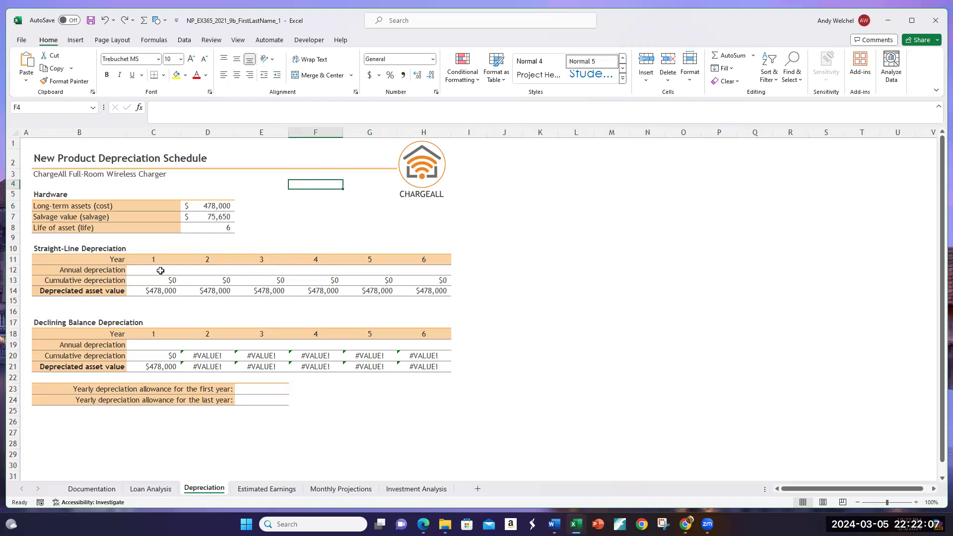
left_click(198, 207)
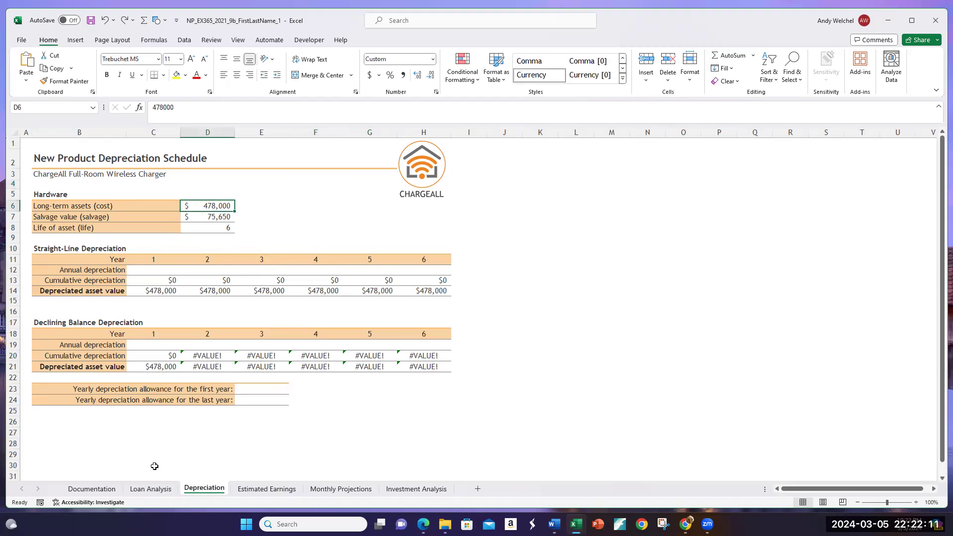
left_click(155, 489)
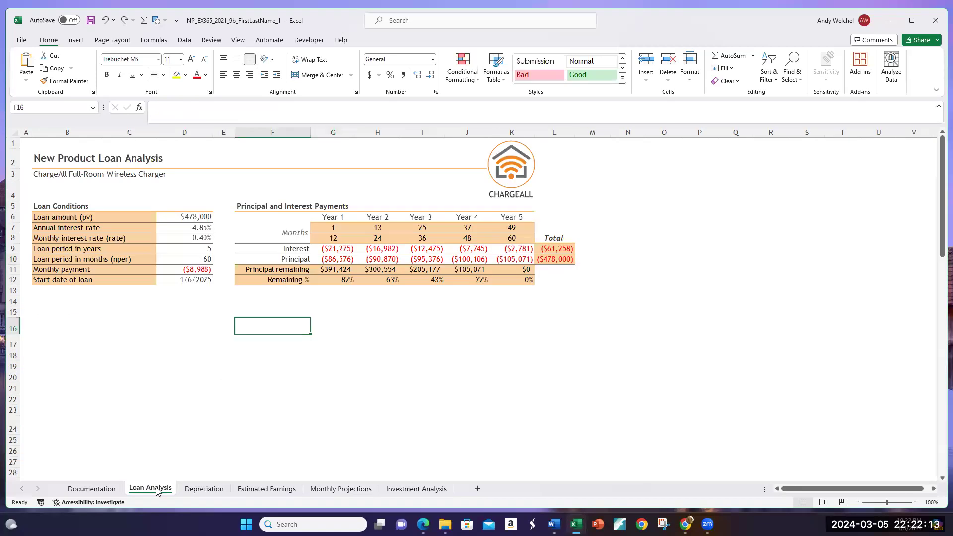
left_click(190, 219)
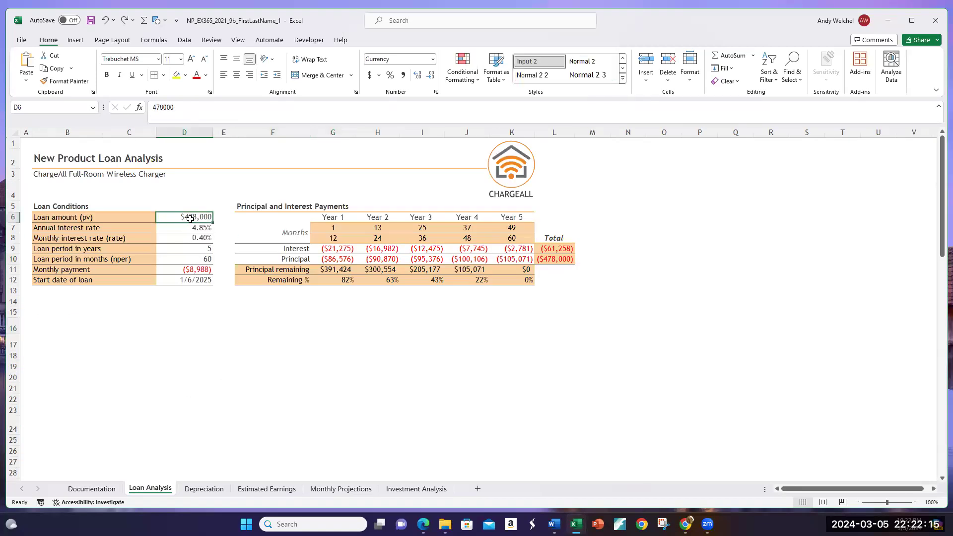
left_click(209, 490)
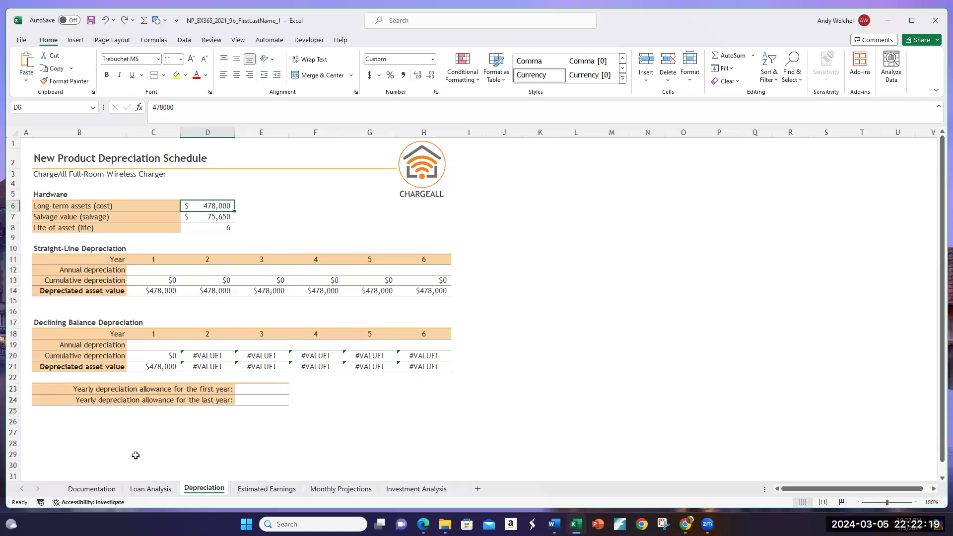
left_click(148, 489)
left_click(204, 488)
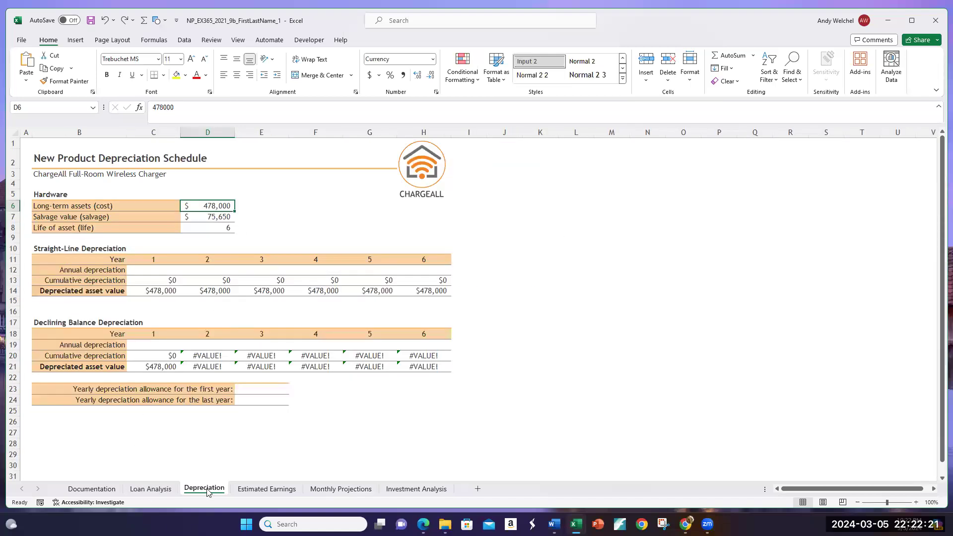
Step: Inspect the salvage value in D7 and the life of the asset in D8 on the Depreciation sheet
left_click(203, 218)
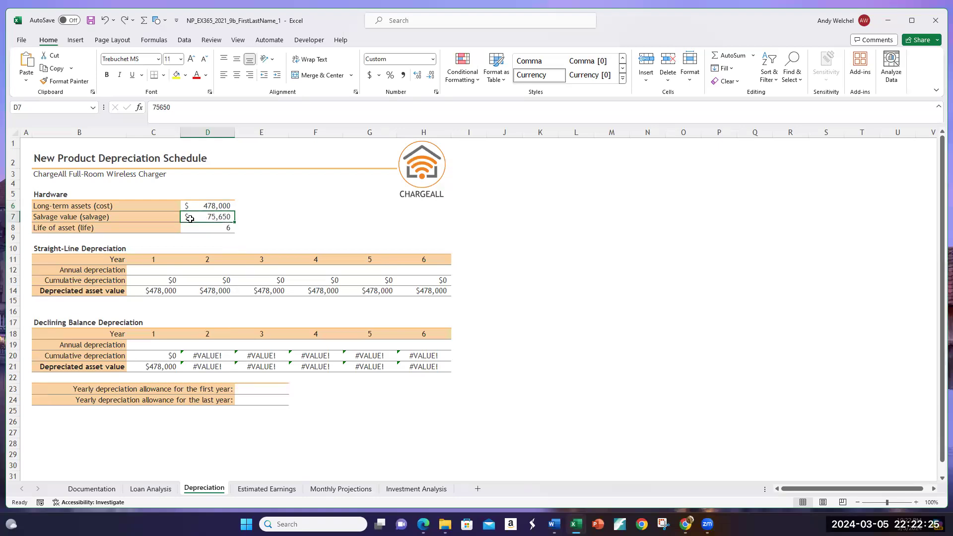
left_click(187, 227)
left_click(280, 228)
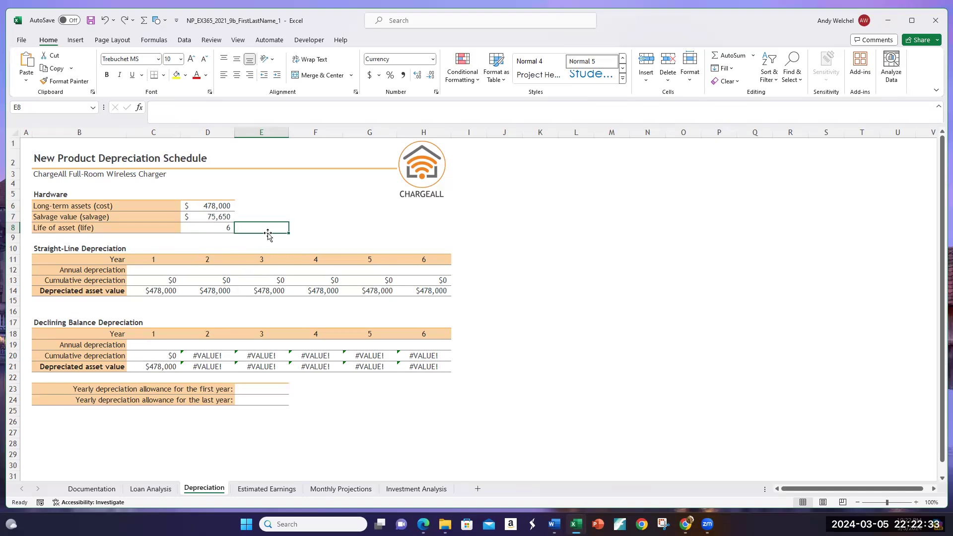
left_click(335, 220)
left_click(311, 203)
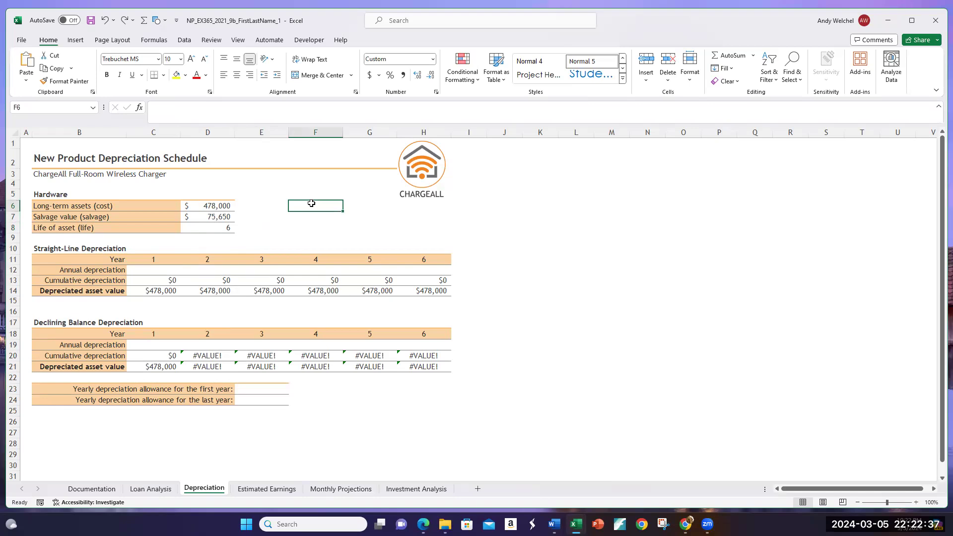
Step: Enter =(D6-D7)/D8 in C12 to calculate the Year 1 straight-line annual depreciation manually
left_click(155, 272)
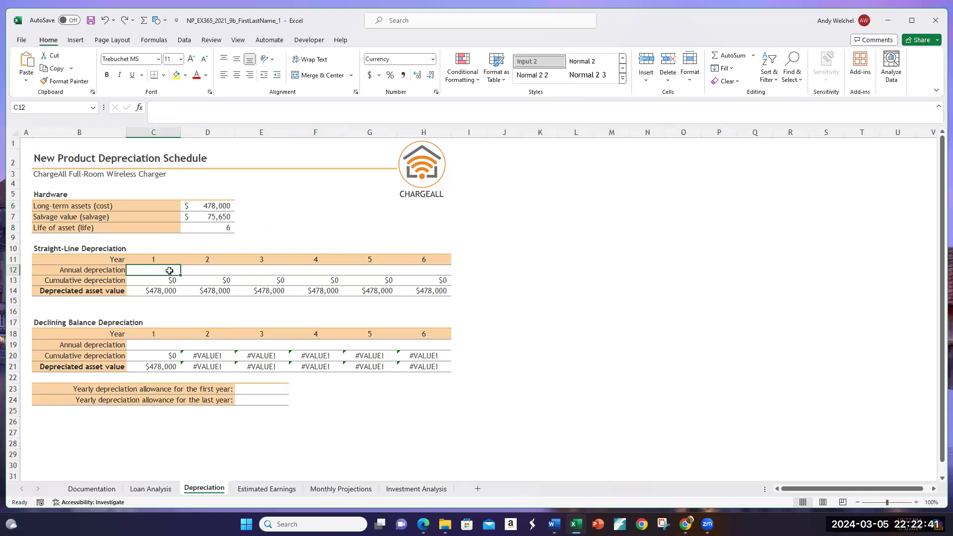
type("=")
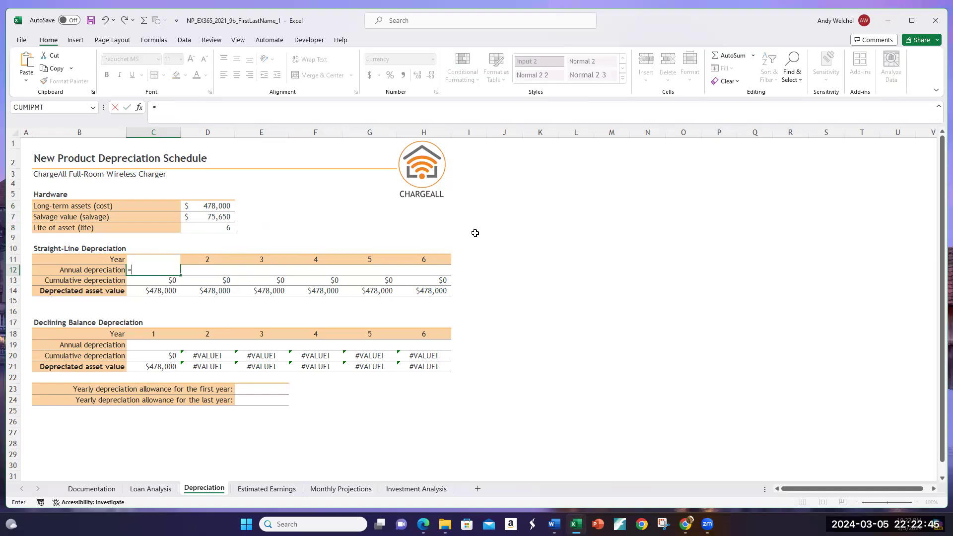
type("(")
left_click(196, 208)
type("-")
left_click(197, 213)
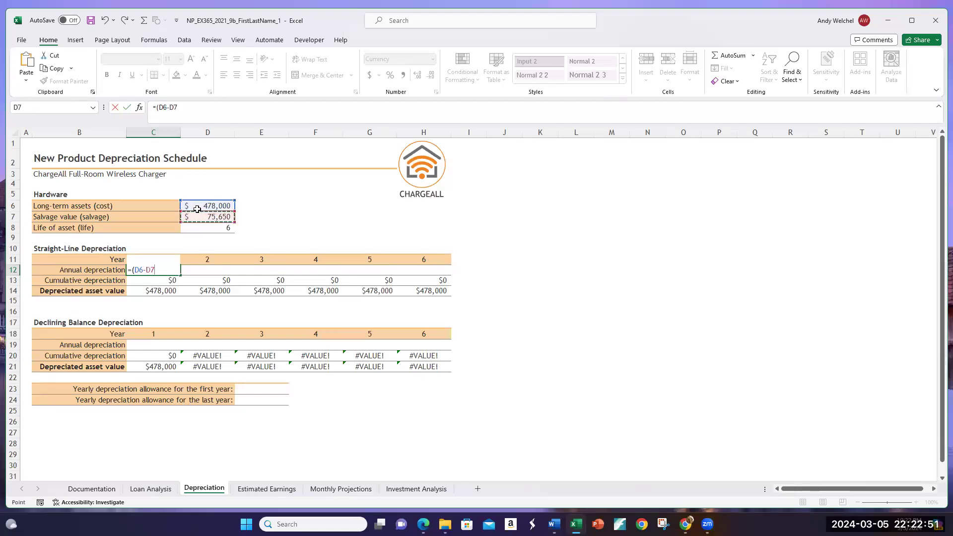
type(")")
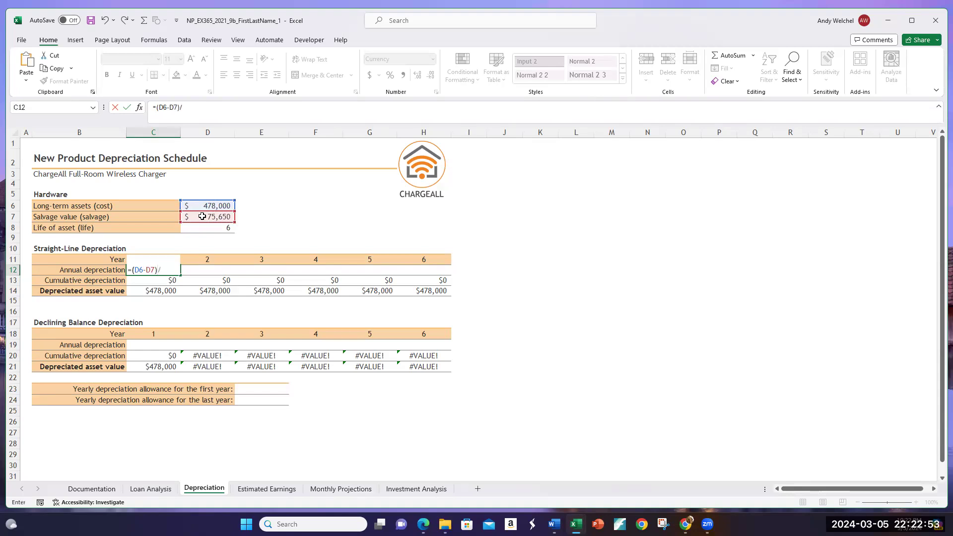
type("/")
left_click(222, 229)
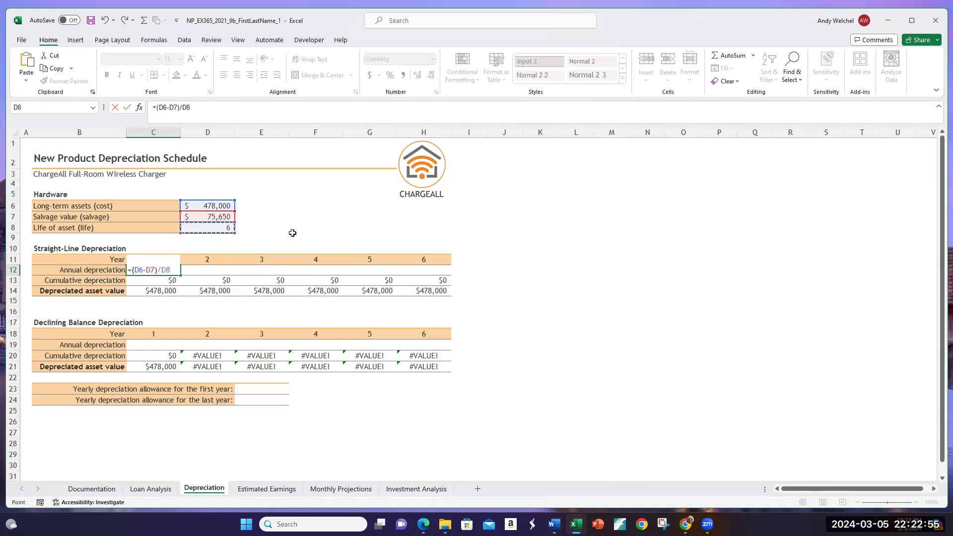
key("Return")
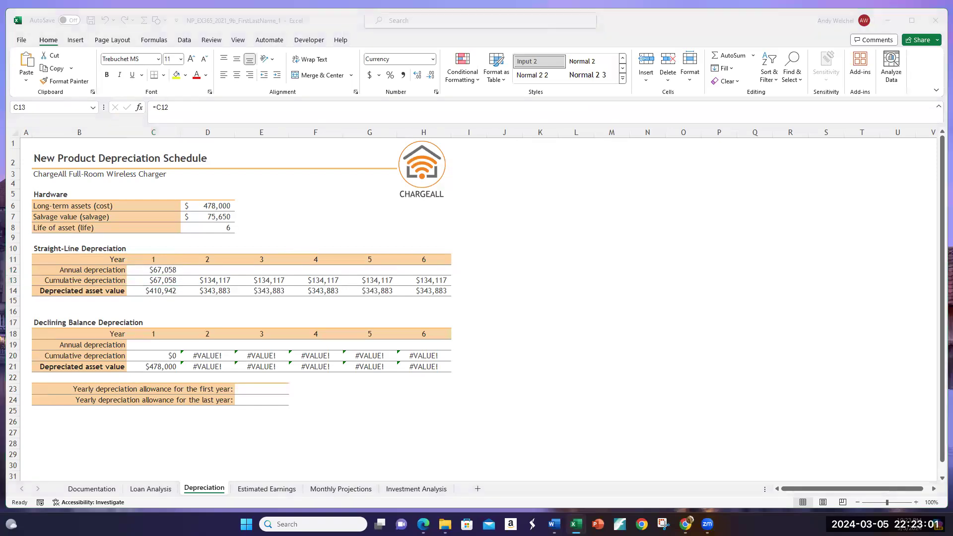
Step: Clear the manual straight-line depreciation formula from C12
left_click(164, 269)
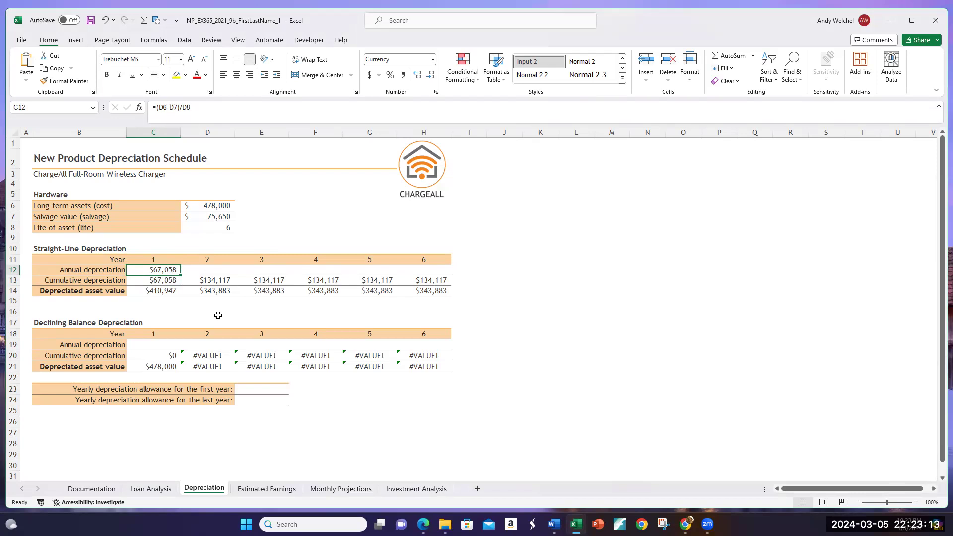
double_click(150, 270)
key("BackSpace")
key("Return")
left_click(150, 270)
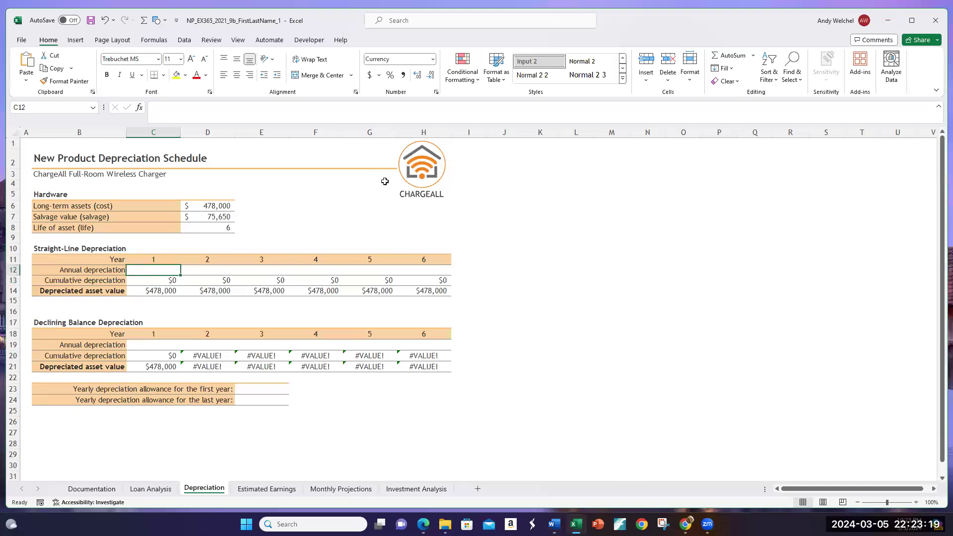
Step: Begin inserting a function in C12 and set the function category to All
left_click(151, 109)
key("shift+F3")
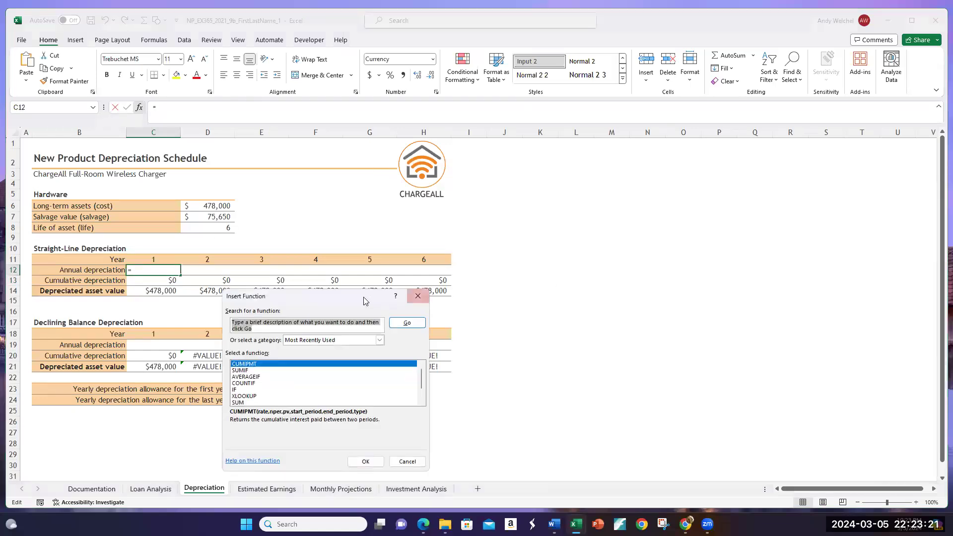
left_click_drag(337, 300, 592, 195)
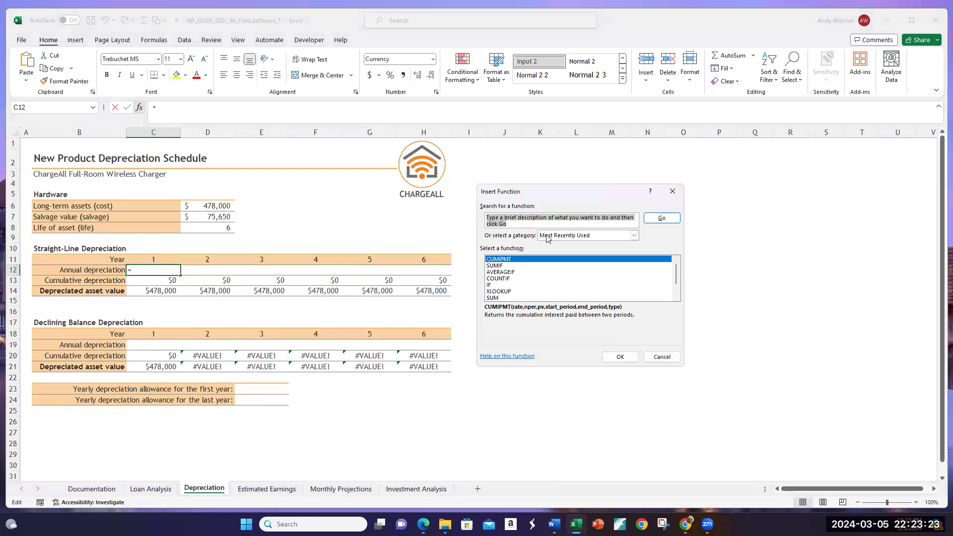
left_click(629, 238)
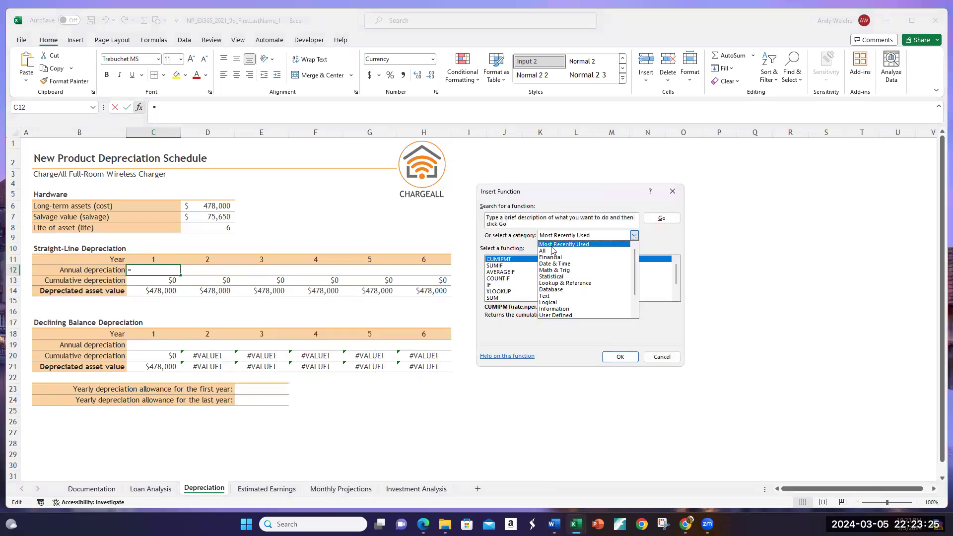
left_click(631, 240)
left_click(634, 236)
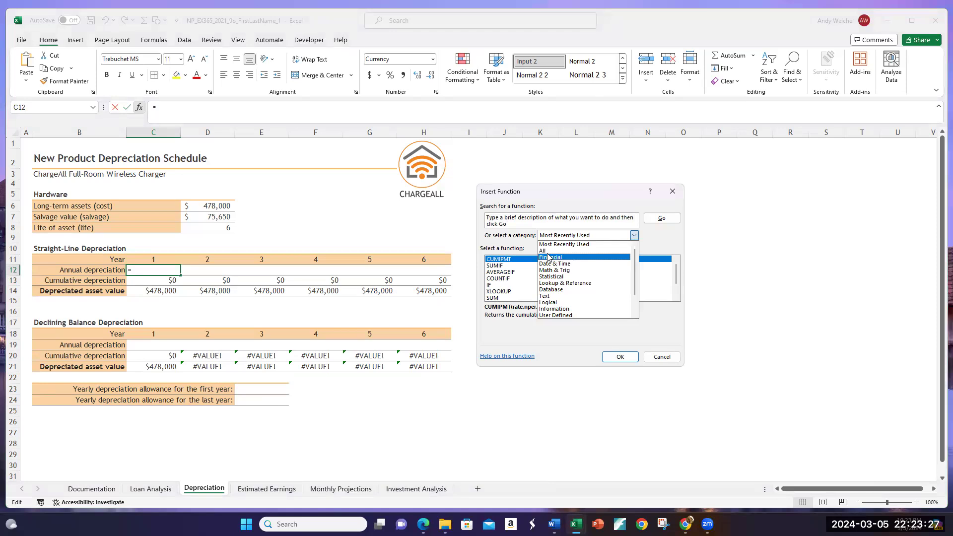
left_click(550, 255)
left_click(638, 237)
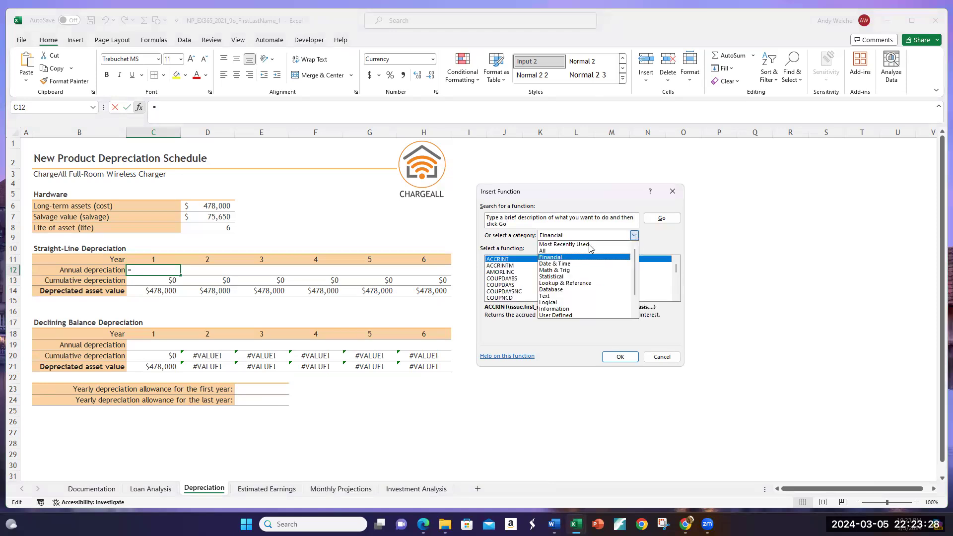
left_click(561, 249)
Step: Search for the SLN function and choose it for the Year 1 straight-line depreciation in C12
left_click(513, 224)
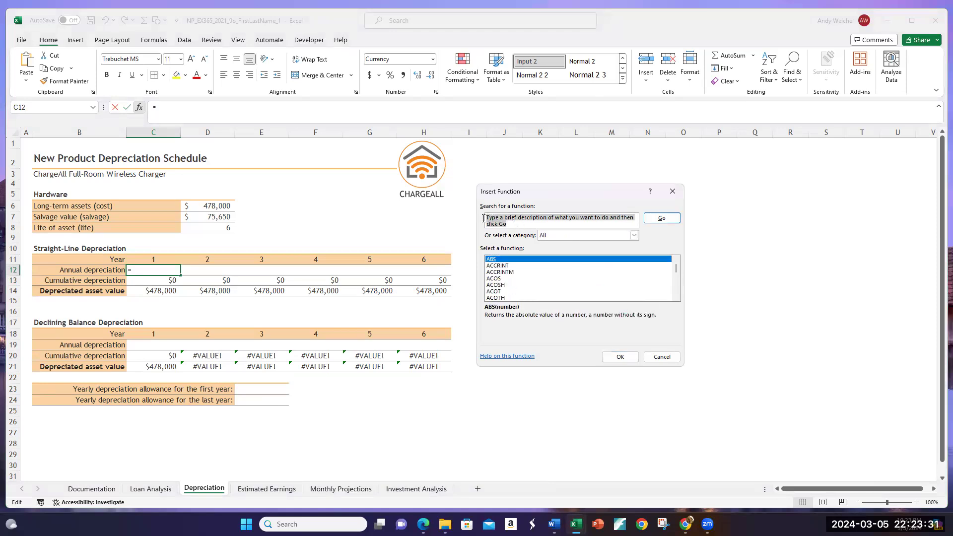
type("S")
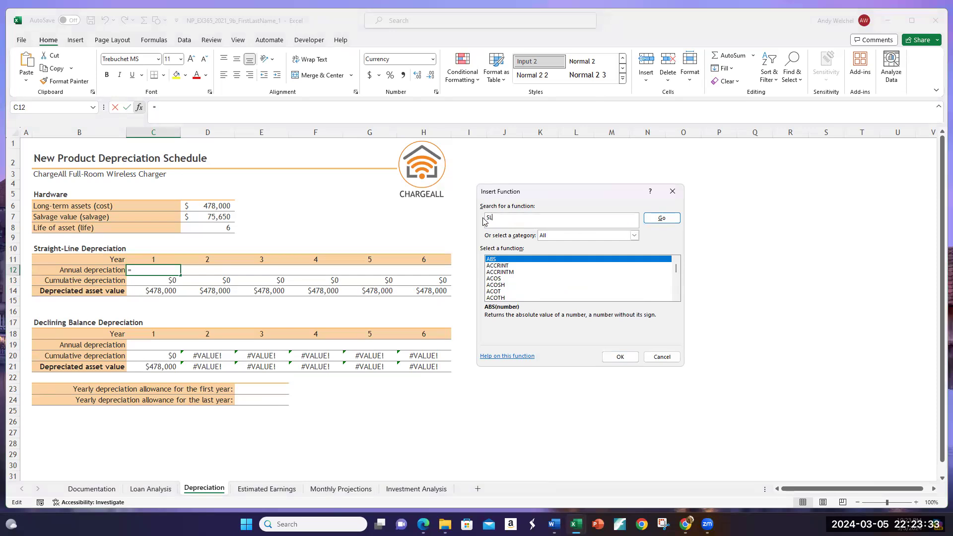
type("LN")
left_click(662, 217)
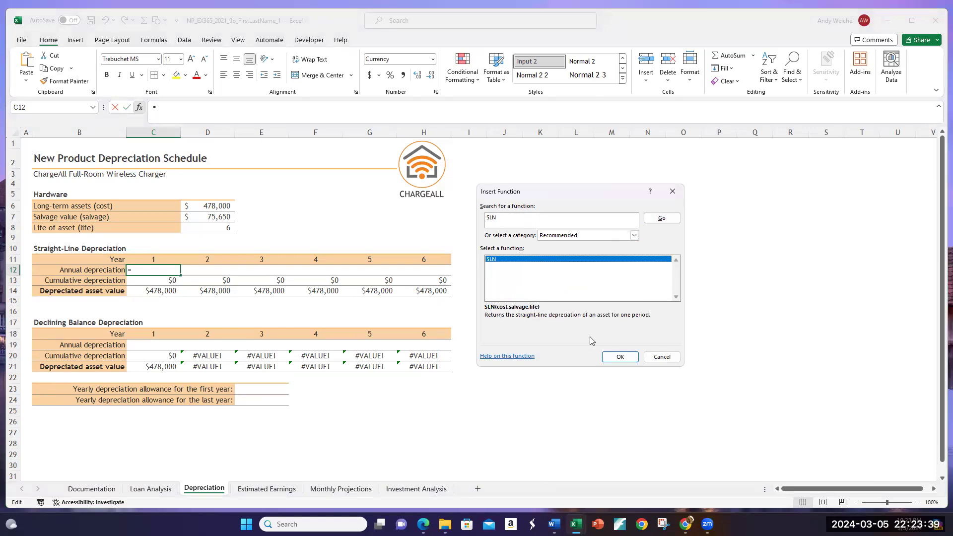
left_click(619, 358)
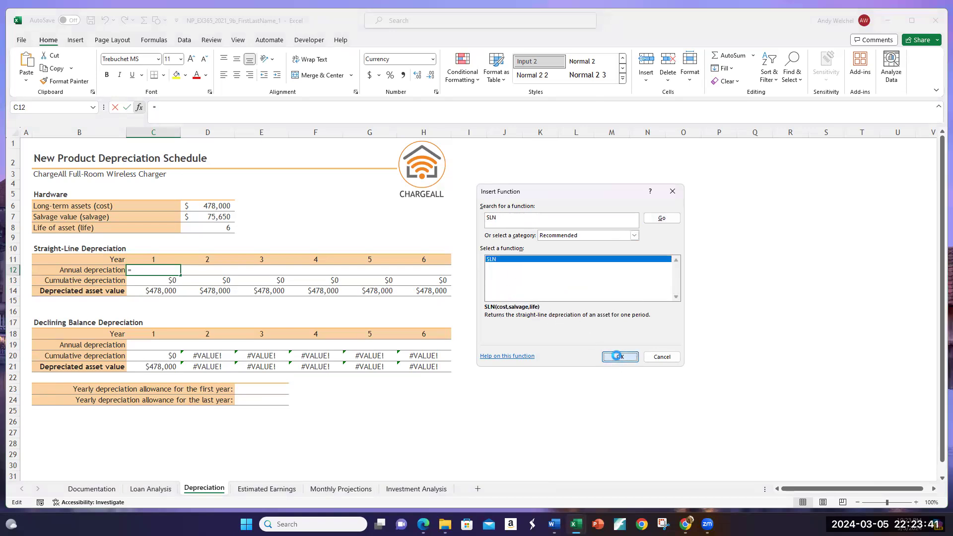
Step: Set the SLN arguments to D6 for cost, D7 for salvage and D8 for life
left_click(203, 208)
left_click(572, 202)
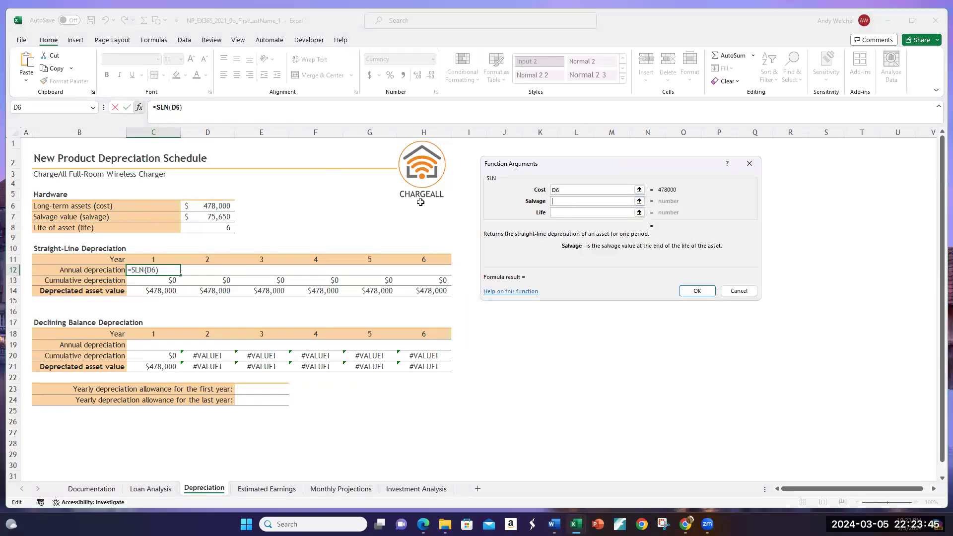
left_click(203, 217)
left_click(604, 214)
left_click(223, 230)
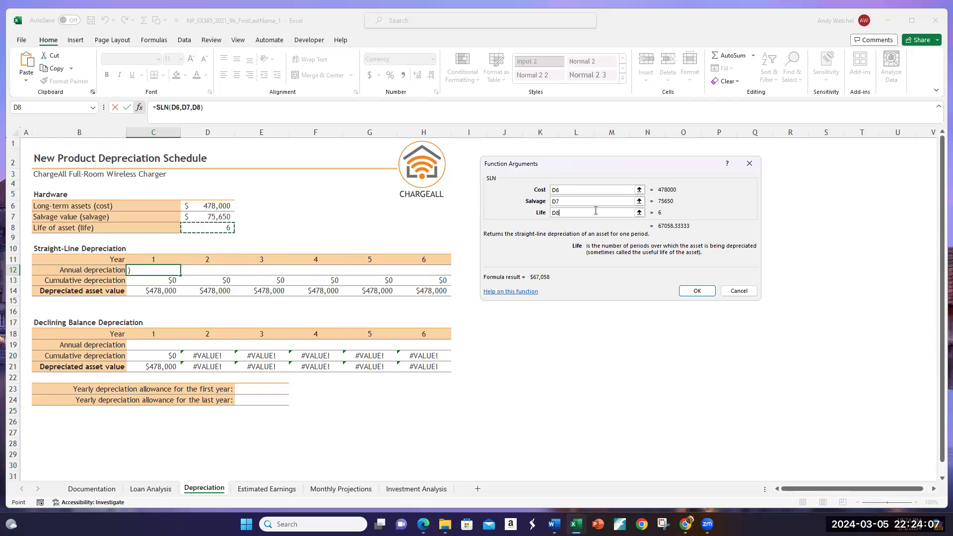
Step: Make the SLN references absolute as $D$6, $D$7 and $D$8, and enter the formula in C12
left_click(554, 190)
type("$")
key("Right")
type("$")
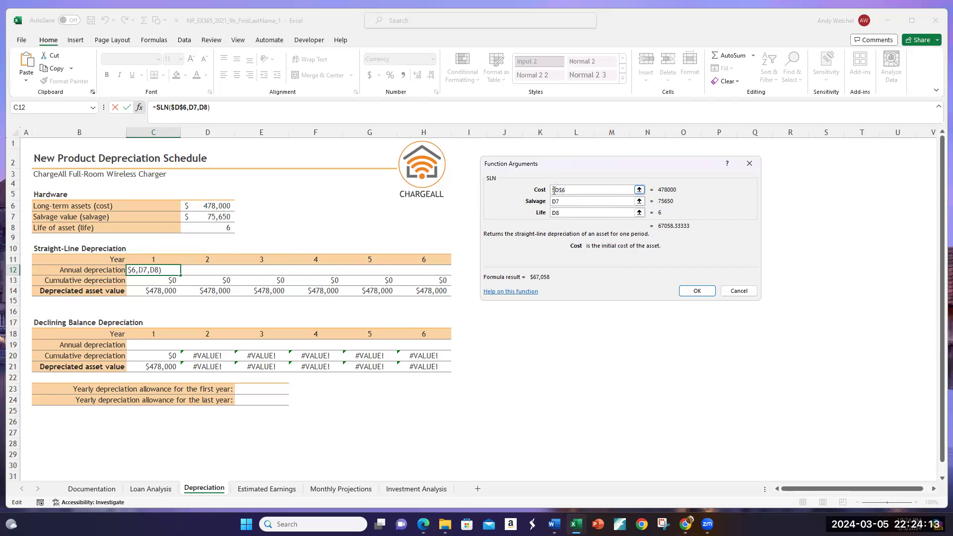
left_click(555, 200)
type("$")
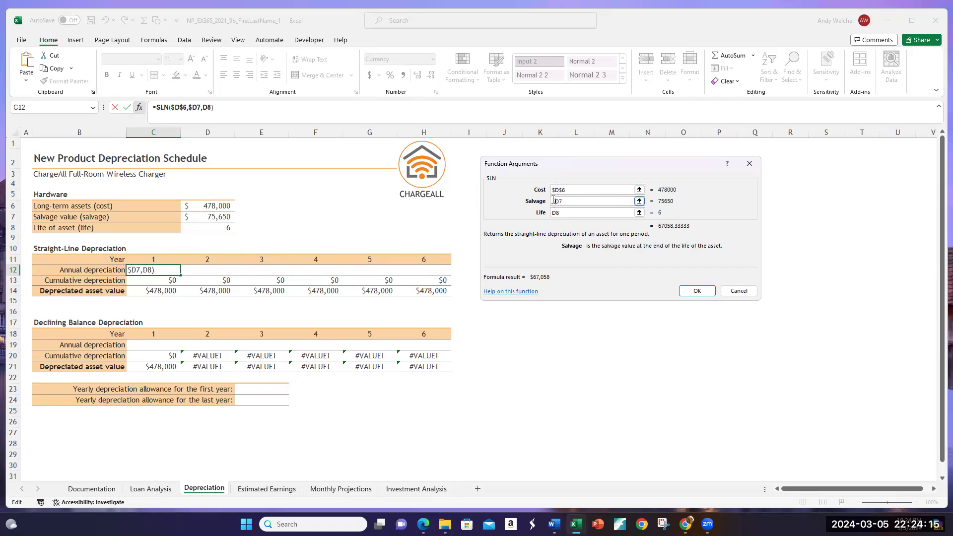
key("Right")
type("$")
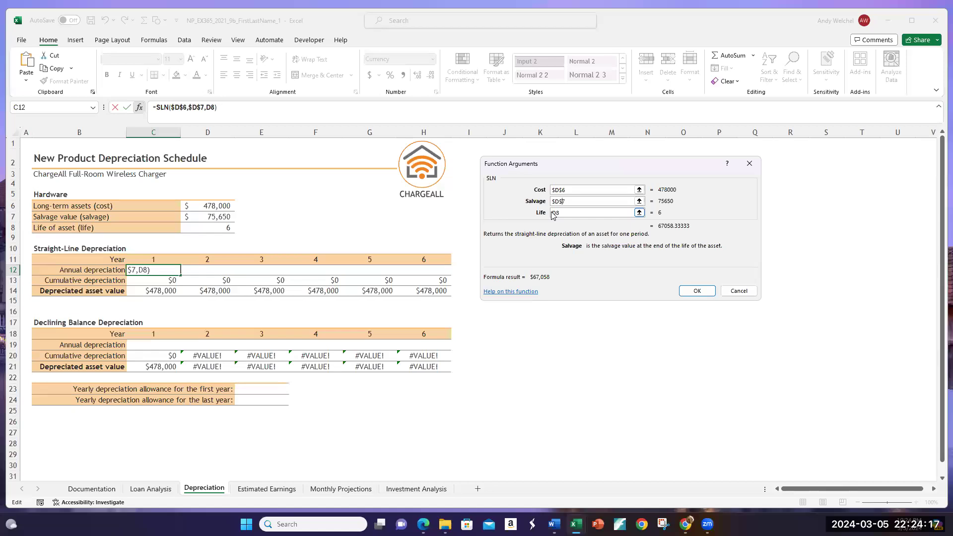
left_click(553, 212)
type("$")
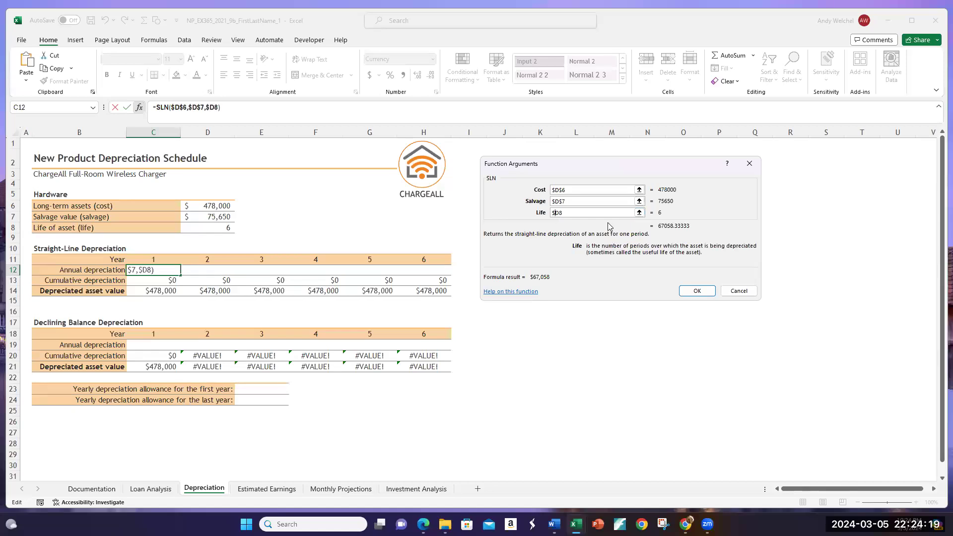
key("Right")
type("$")
left_click(697, 291)
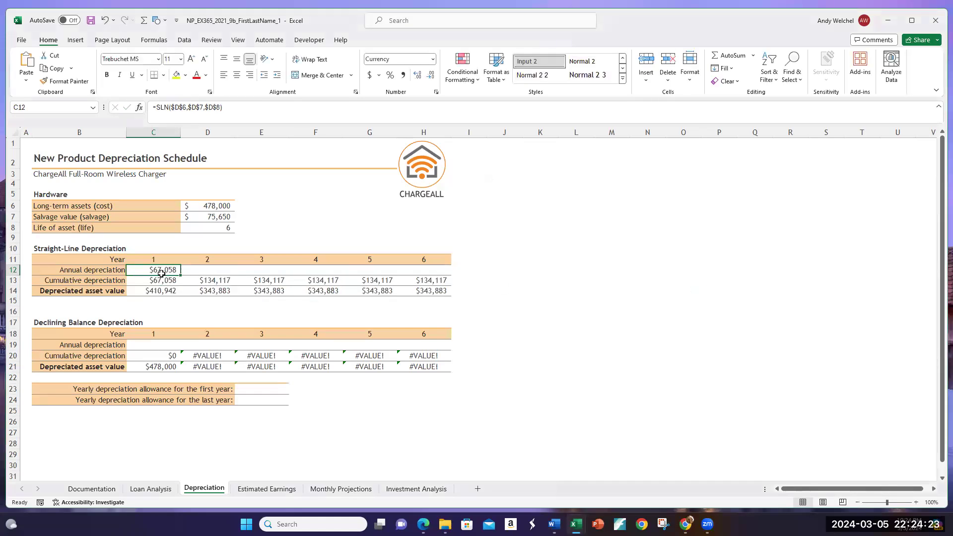
Step: Fill the straight-line annual depreciation formula from C12 across to H12 for Years 2 to 6
left_click_drag(181, 275, 439, 273)
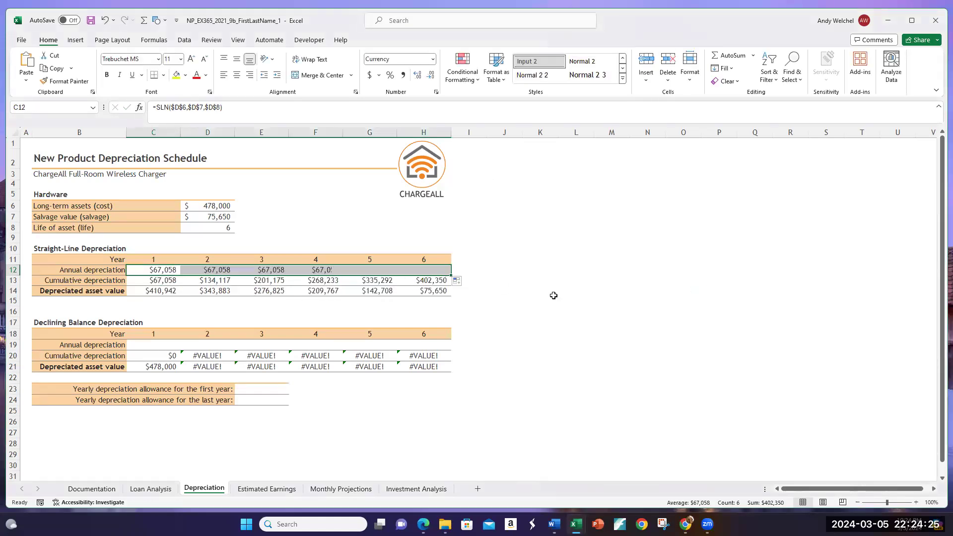
left_click(553, 295)
left_click_drag(169, 270, 421, 269)
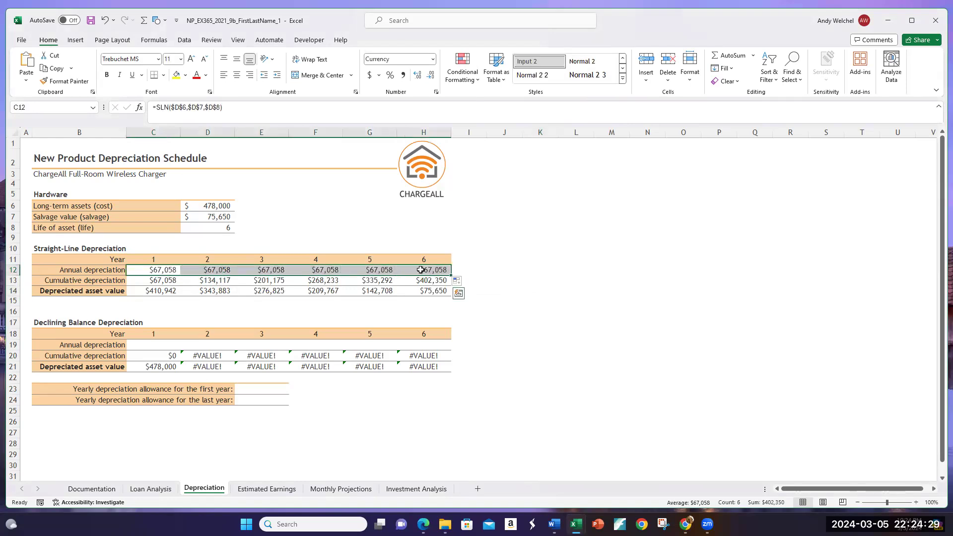
Step: Inspect the cumulative depreciation and depreciated asset value formulas in rows 13 and 14, from Year 1 to Year 6
left_click(168, 279)
left_click(208, 281)
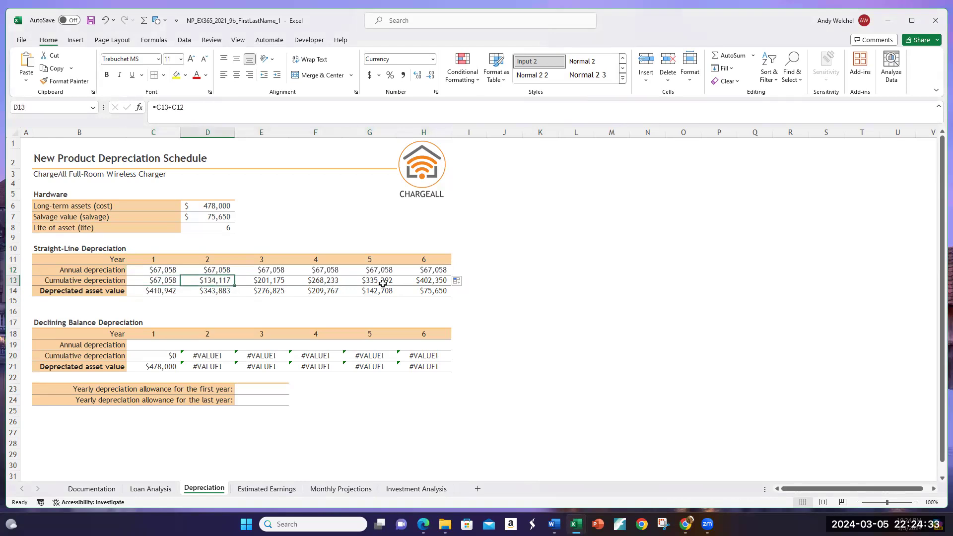
left_click(413, 282)
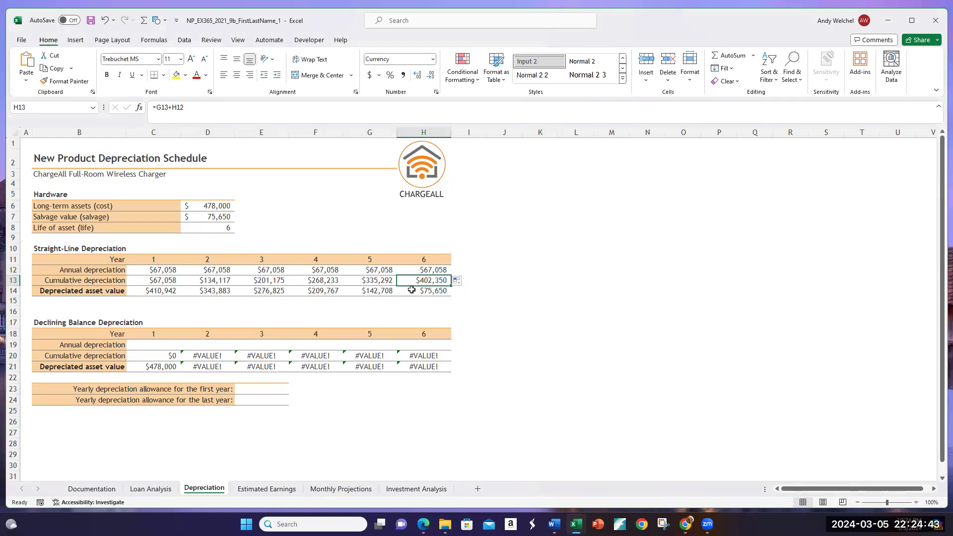
left_click(160, 292)
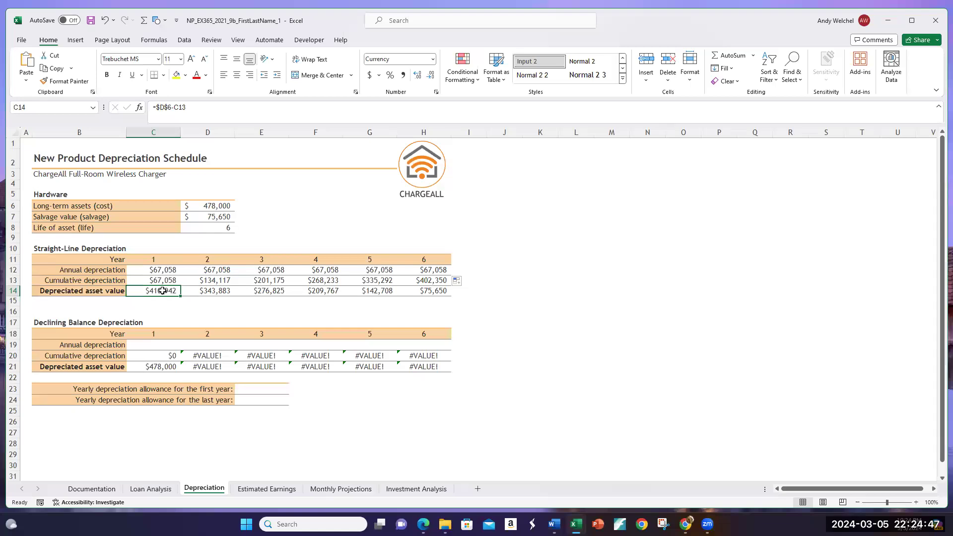
left_click(428, 293)
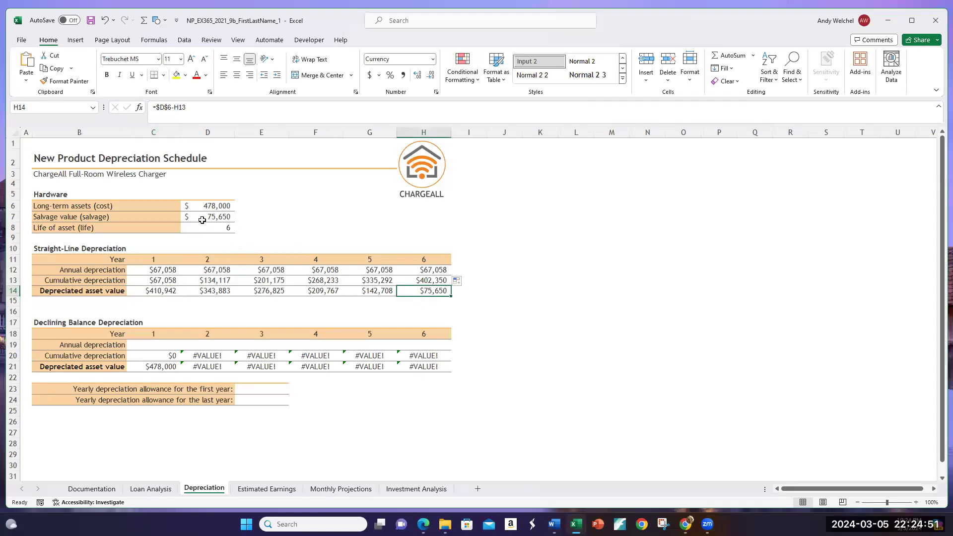
left_click(349, 231)
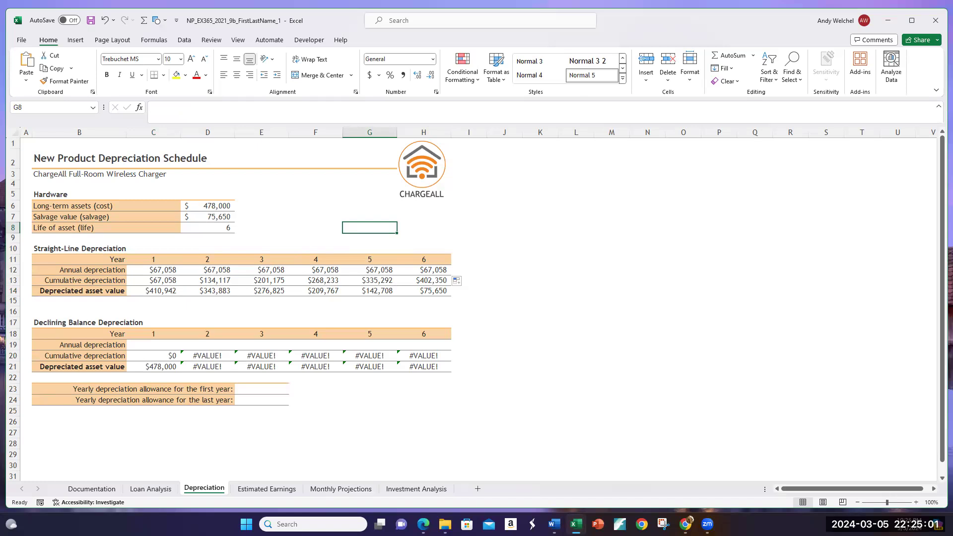
left_click(157, 343)
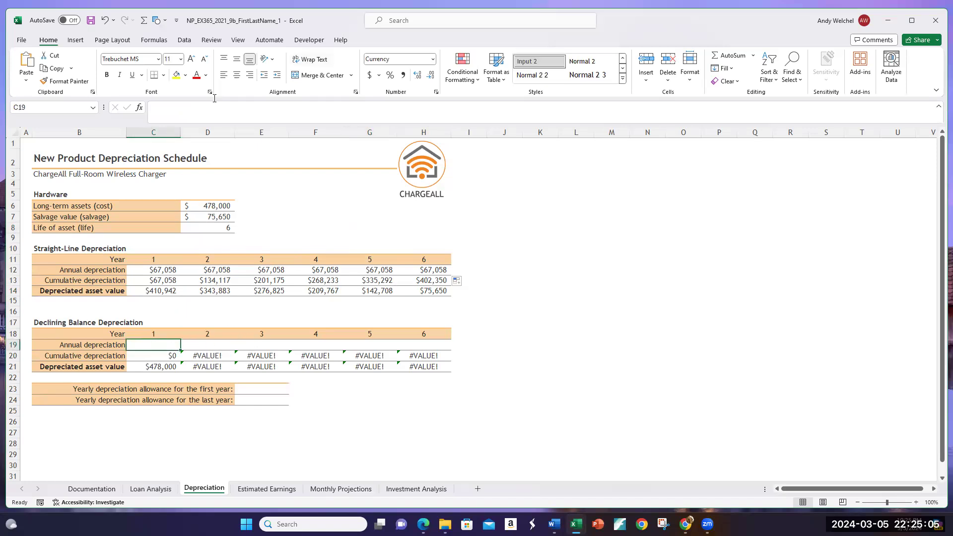
type("=")
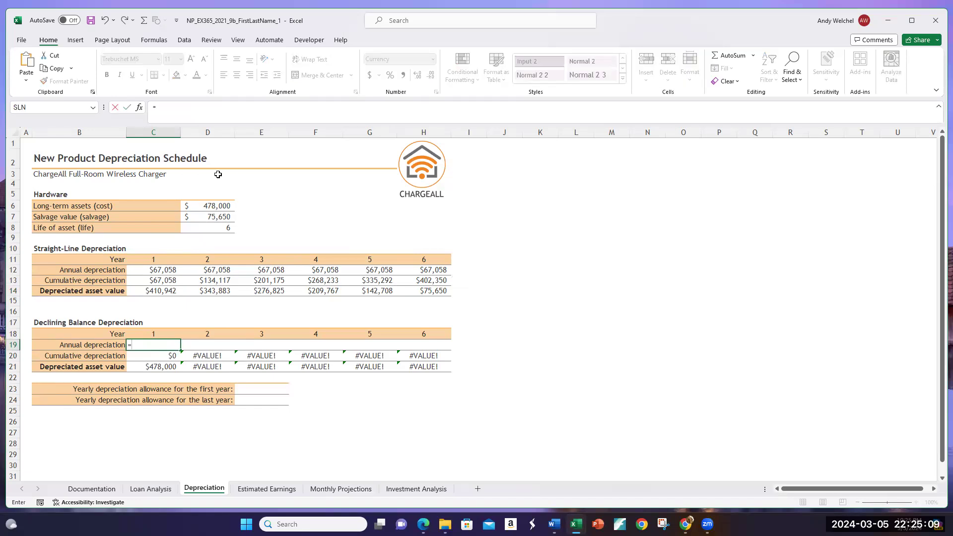
type("DDB(")
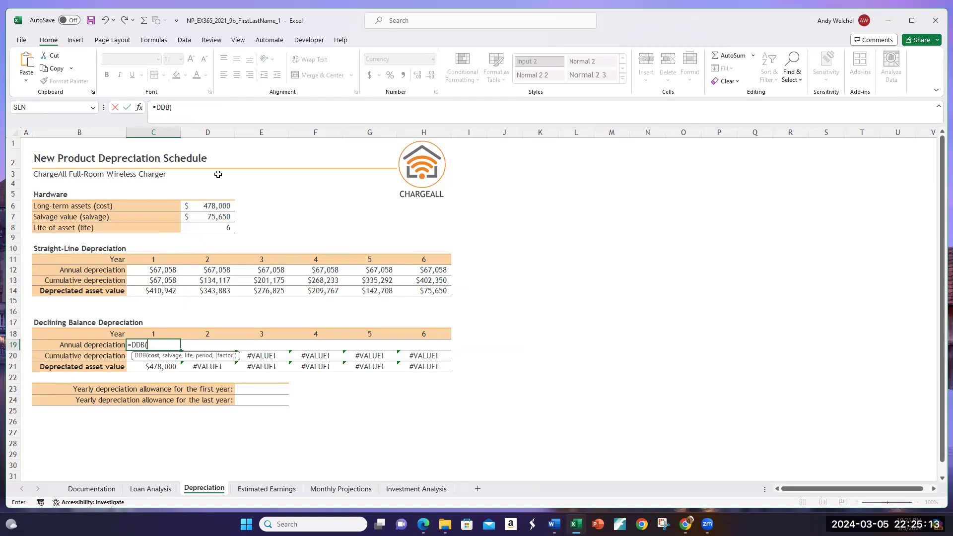
key("BackSpace")
key("BackSpace")
key("BackSpace")
key("BackSpace")
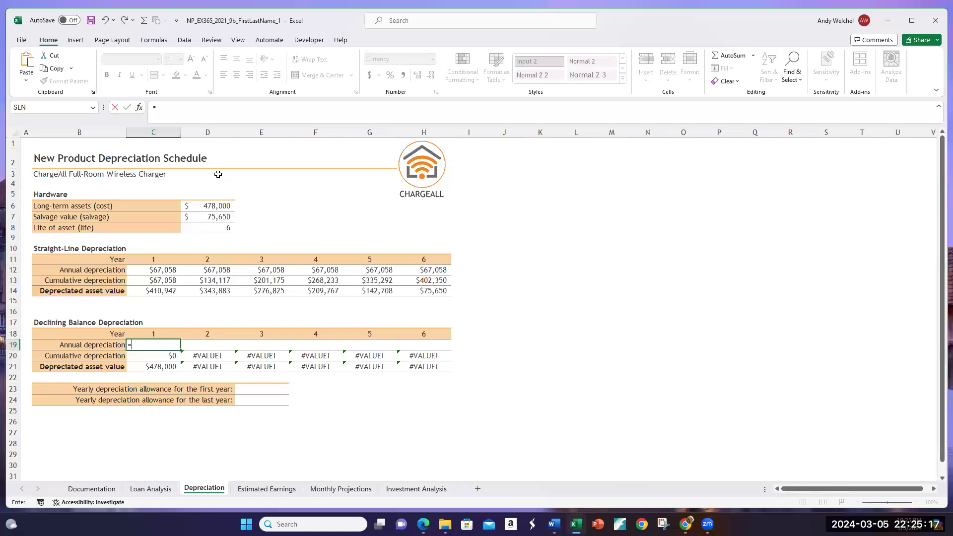
type("DB")
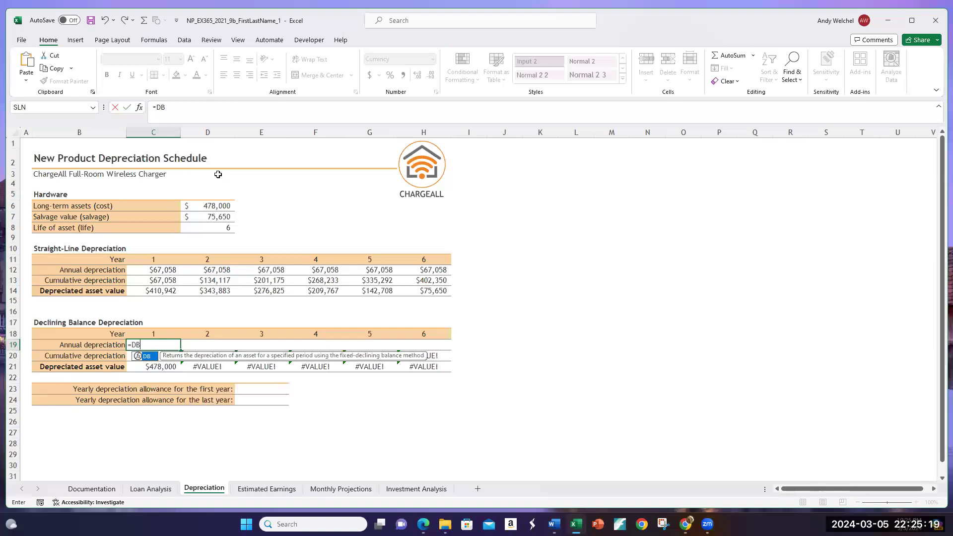
type("(")
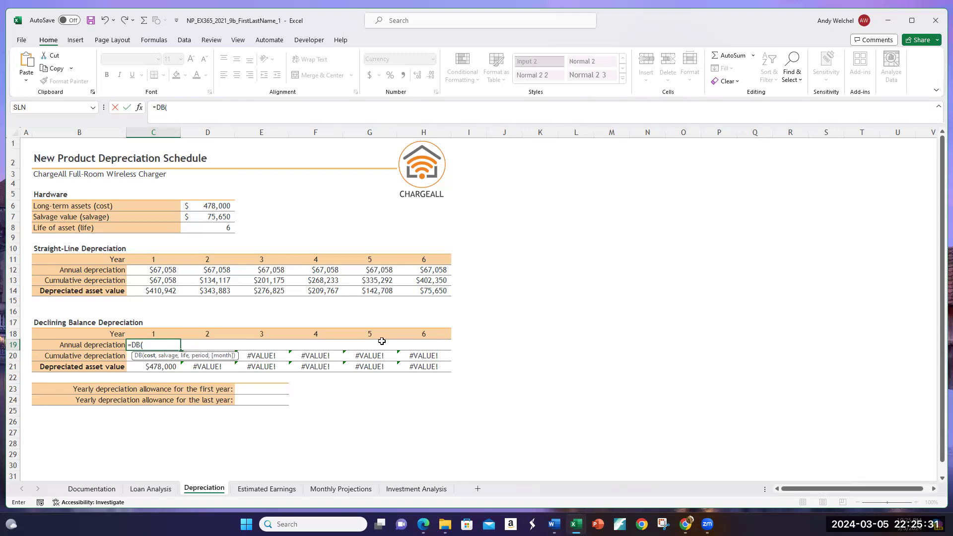
key("BackSpace")
key("BackSpace")
key("BackSpace")
key("BackSpace")
key("Return")
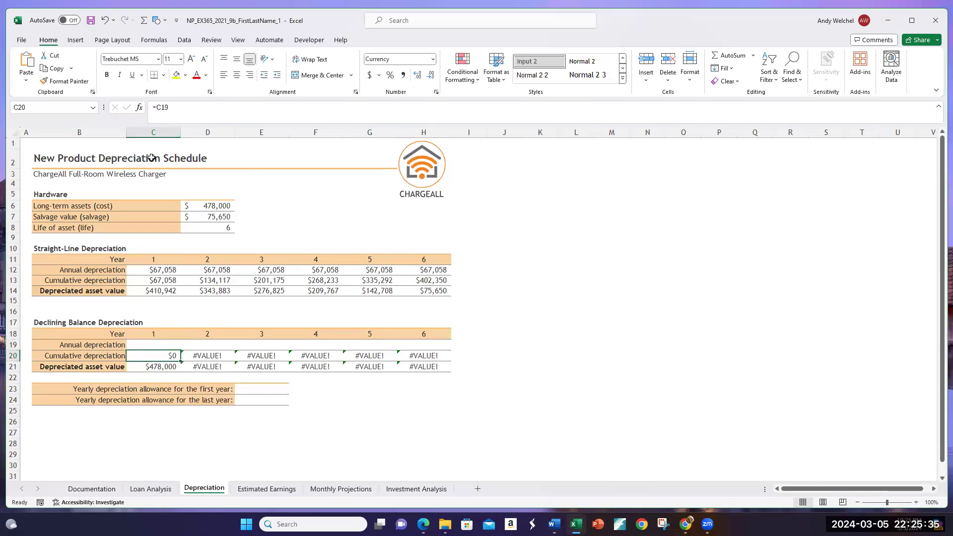
left_click(154, 40)
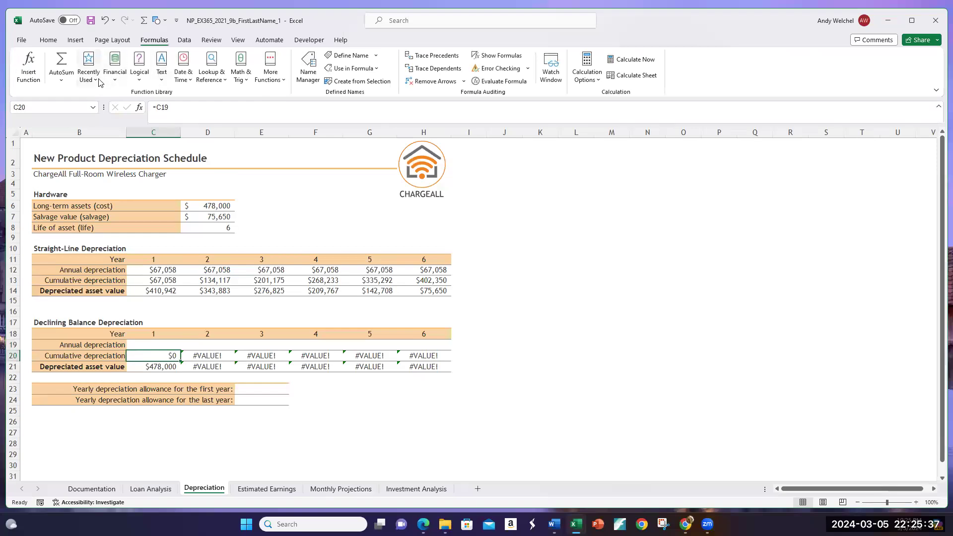
left_click(114, 80)
left_click(114, 80)
left_click(45, 40)
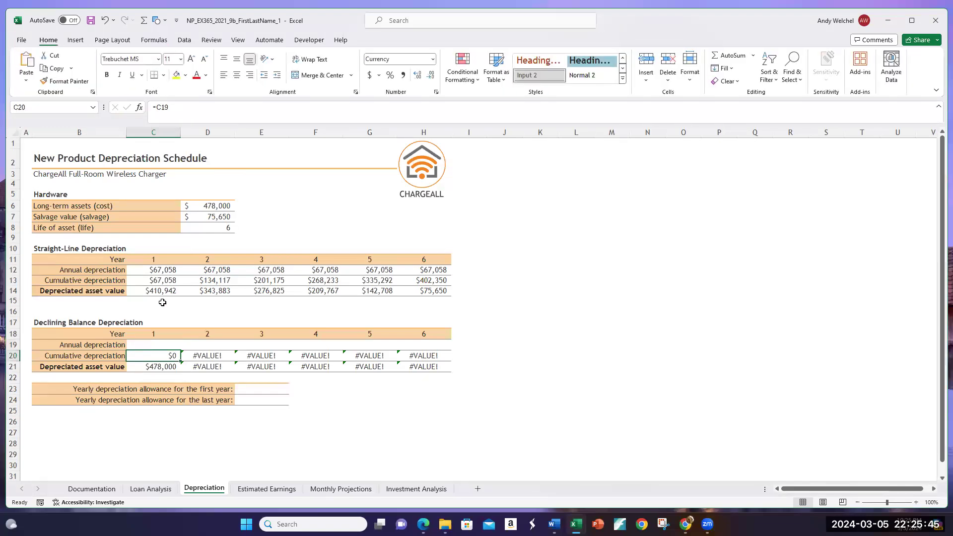
Step: Search for the DB function and insert it in C19 for the Year 1 declining balance annual depreciation
left_click(153, 345)
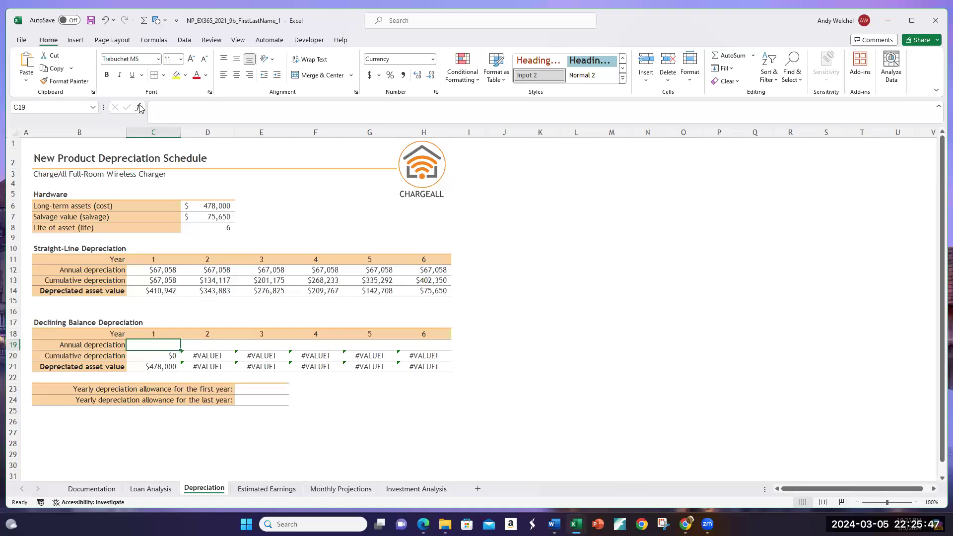
left_click(139, 107)
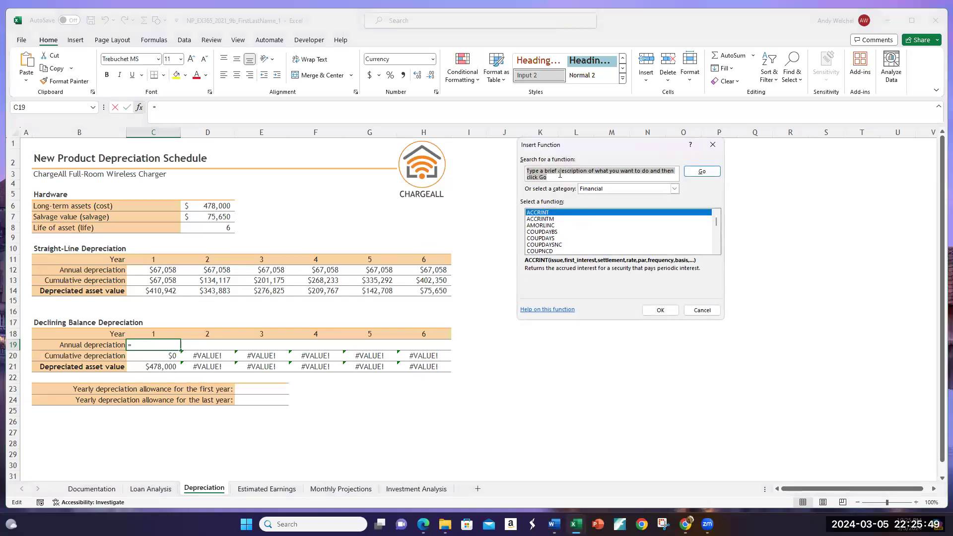
type("DB")
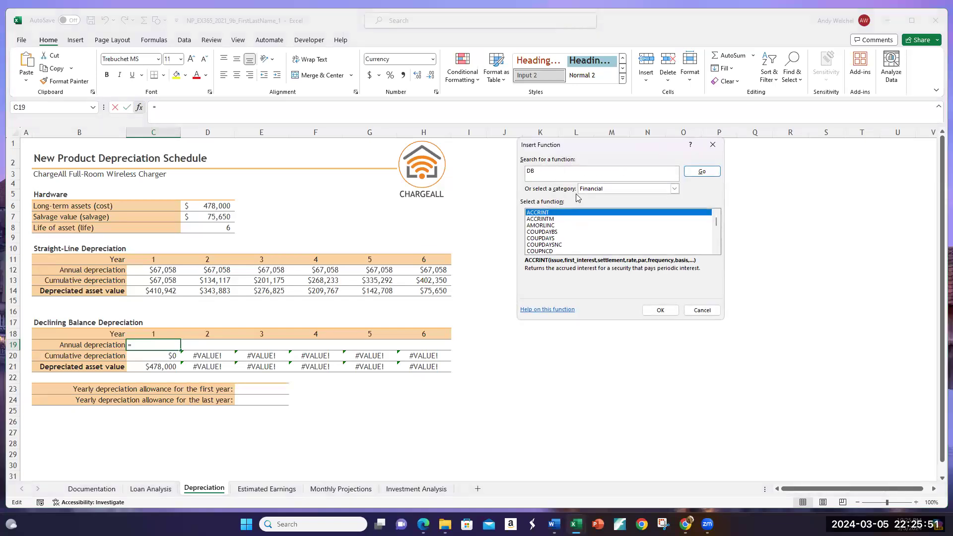
left_click(596, 190)
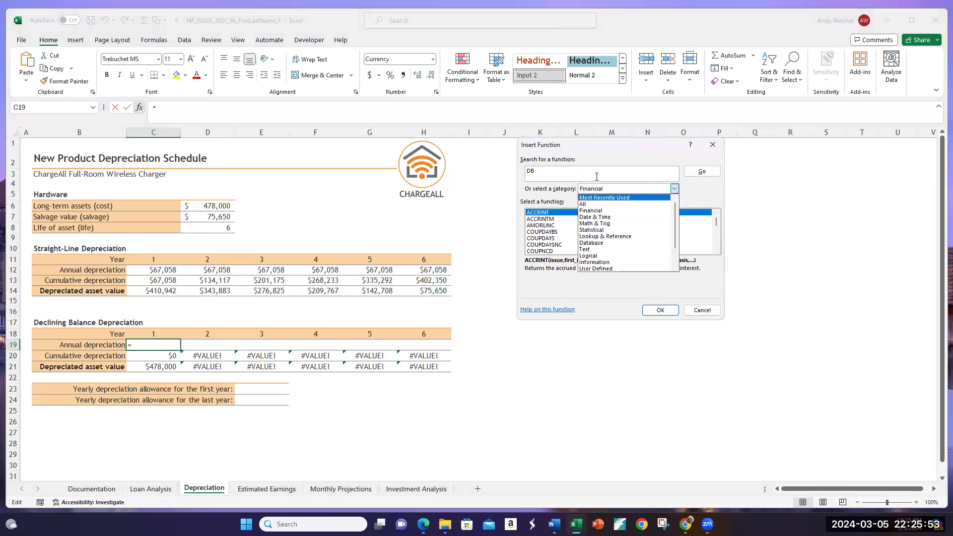
left_click(591, 211)
left_click(700, 171)
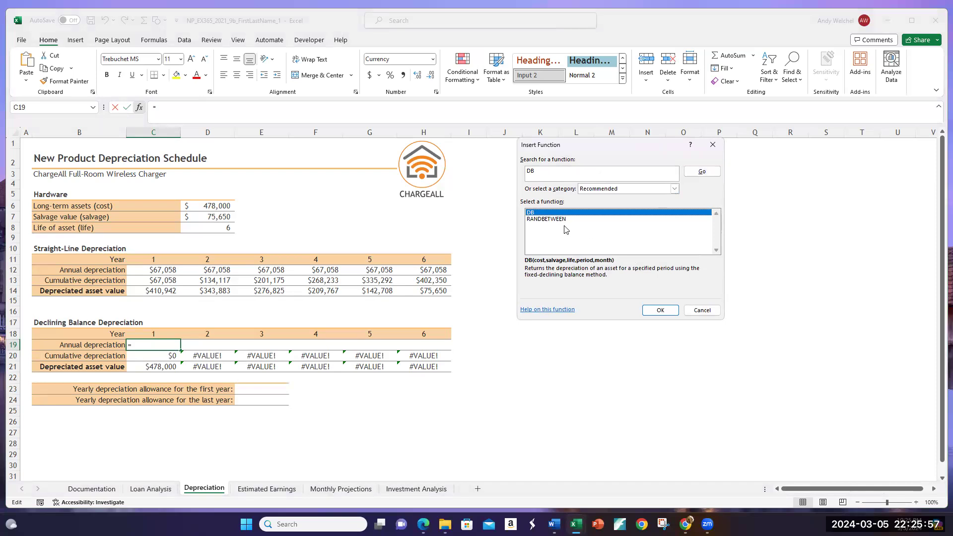
left_click(671, 189)
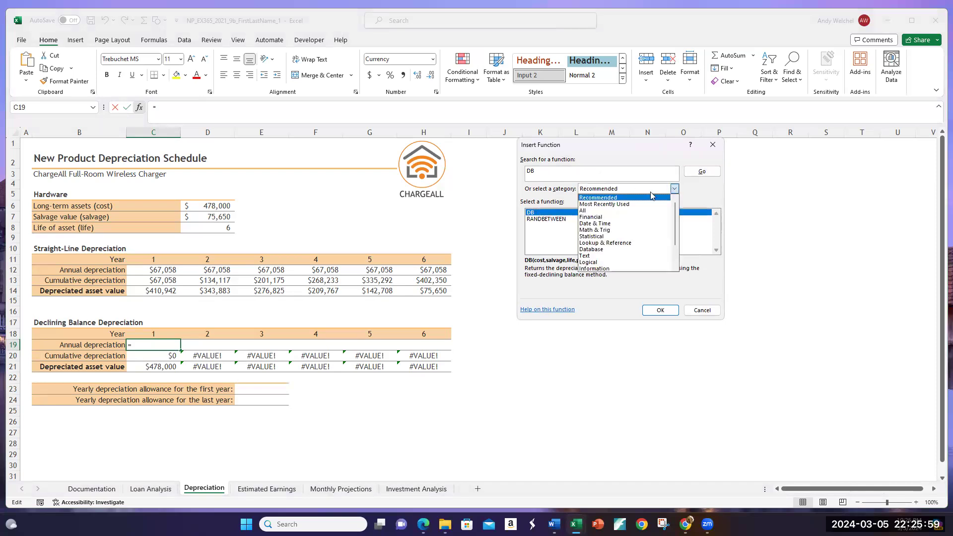
left_click(584, 211)
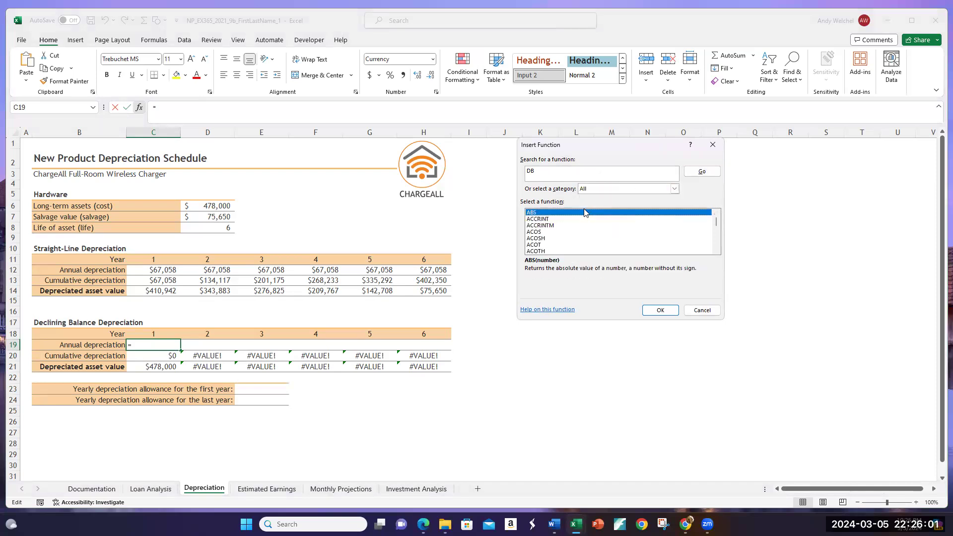
left_click(695, 176)
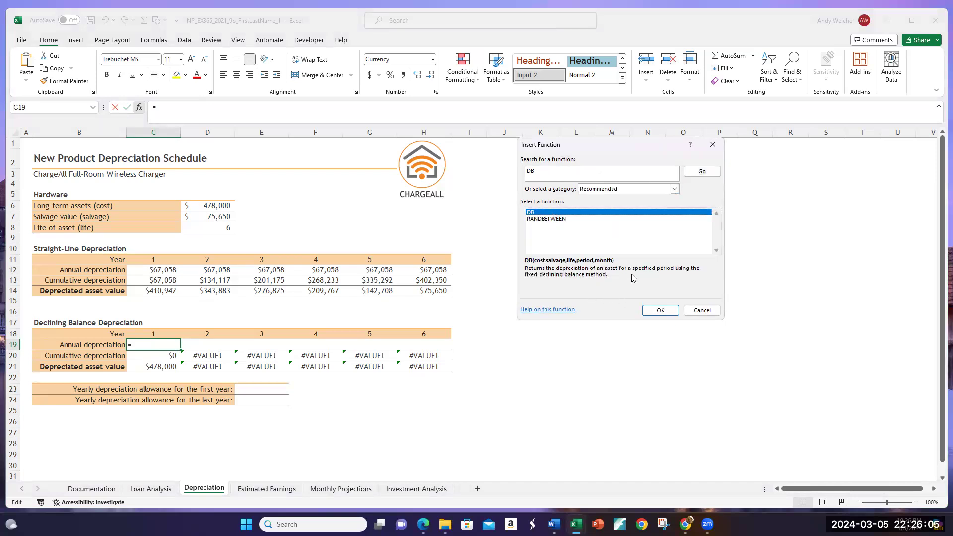
left_click(646, 311)
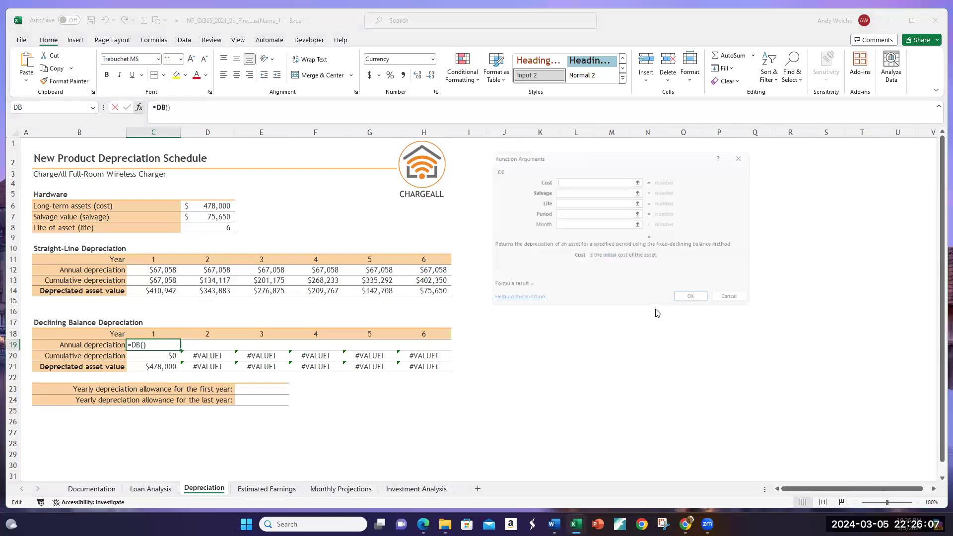
Step: Set the DB arguments to D6 for cost, D7 for salvage, D8 for life and C18 for period
left_click(221, 204)
left_click(629, 190)
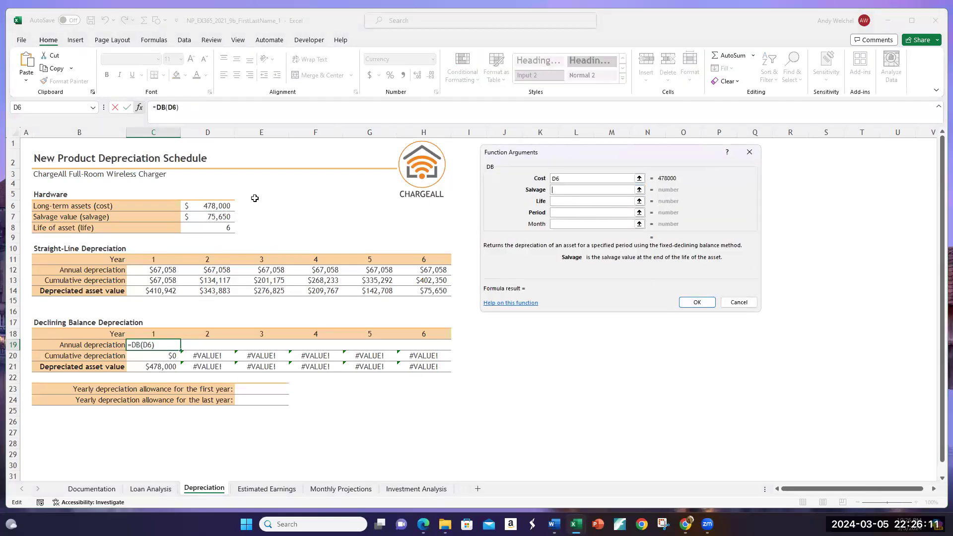
left_click(221, 217)
left_click(566, 202)
left_click(217, 226)
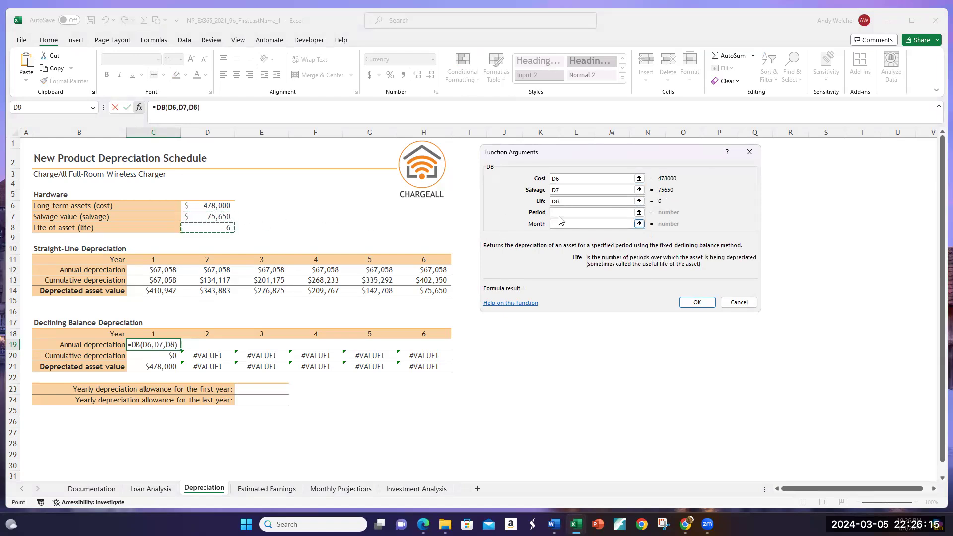
left_click(560, 213)
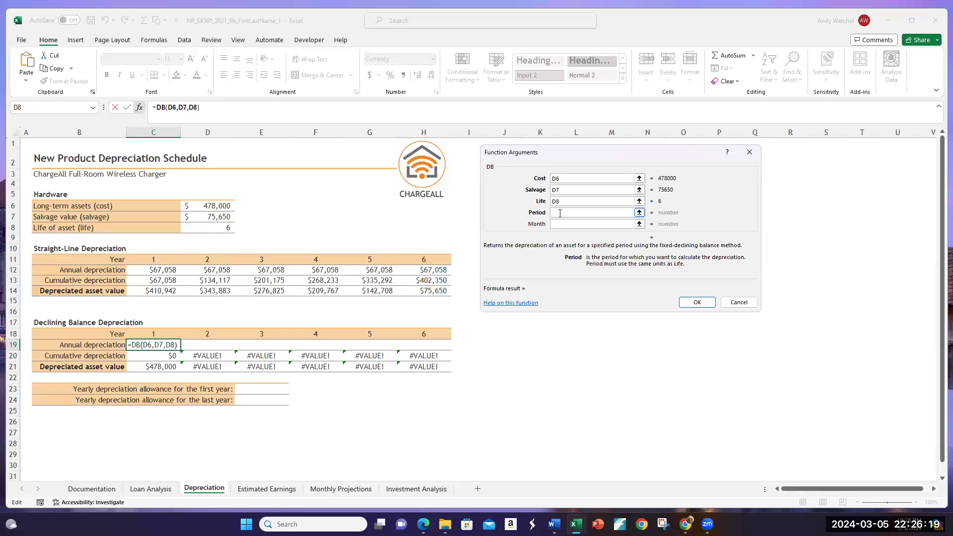
left_click(151, 334)
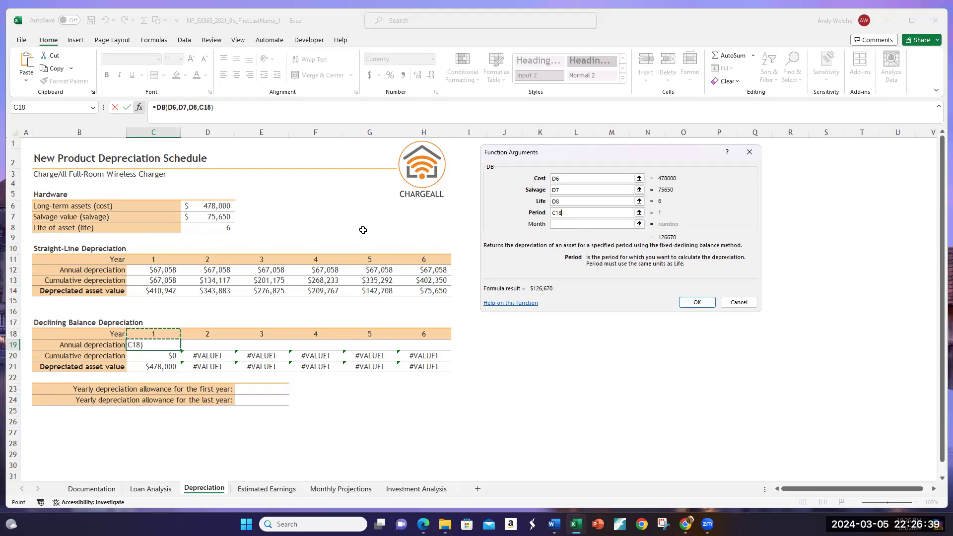
Step: Make the DB cost, salvage and life references absolute as $D$6, $D$7 and $D$8, and enter the formula in C19
left_click(553, 179)
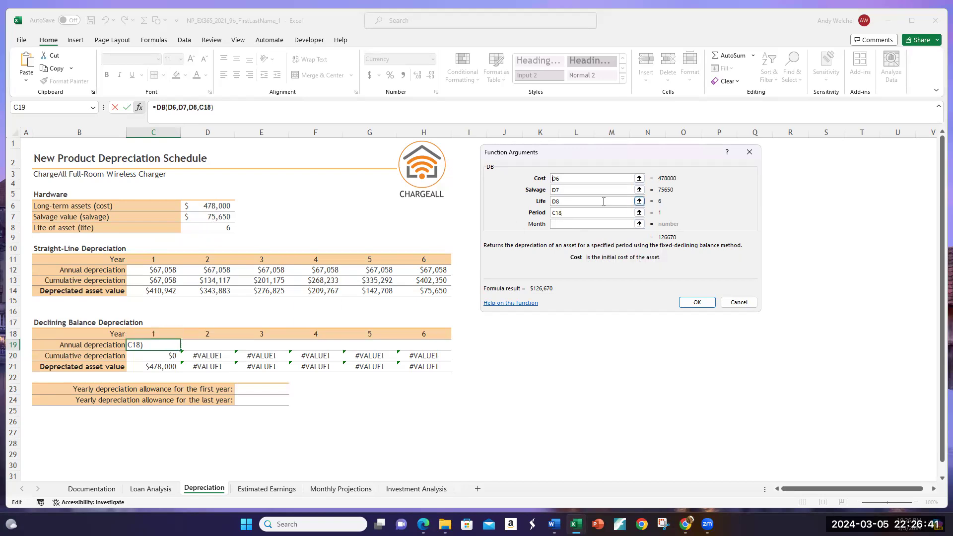
type("$D$")
left_click(553, 191)
type("$")
key("Right")
type("$")
left_click(553, 201)
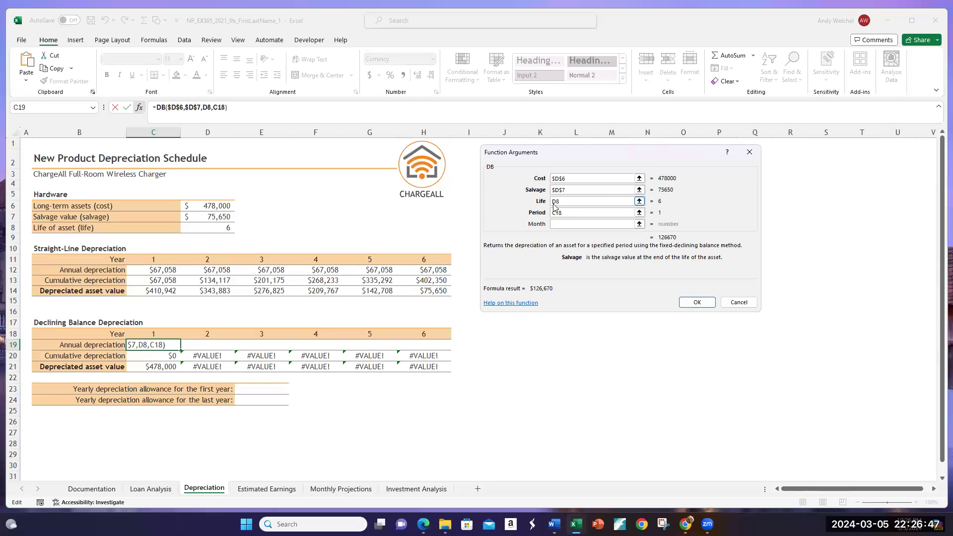
type("$")
key("Right")
type("$")
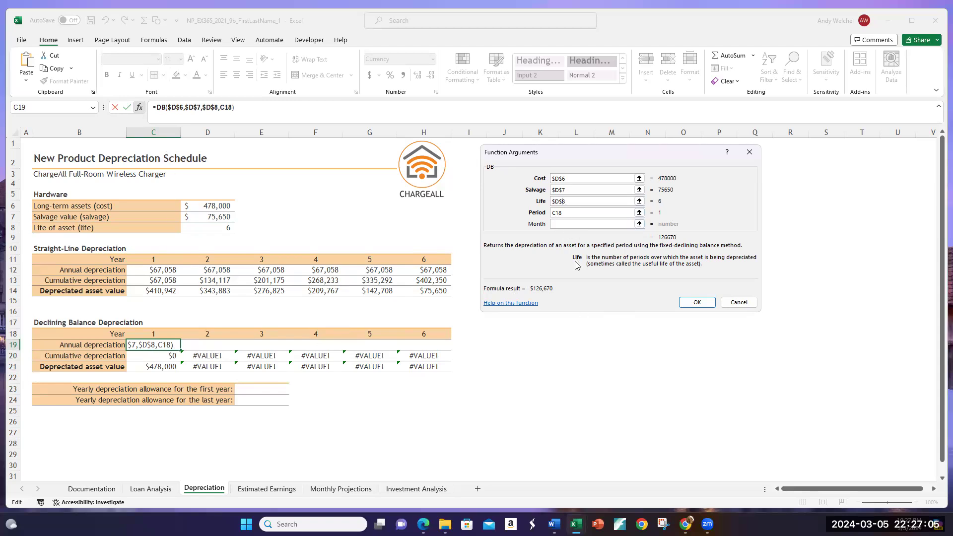
left_click(691, 302)
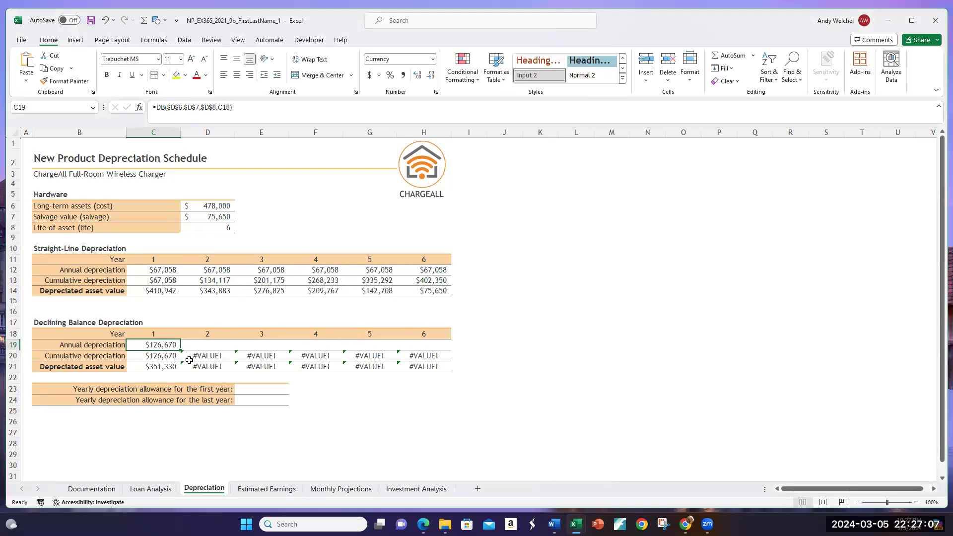
Step: Fill the declining balance annual depreciation formula from C19 across to H19 for Years 2 to 6
left_click_drag(181, 351, 427, 356)
left_click(566, 354)
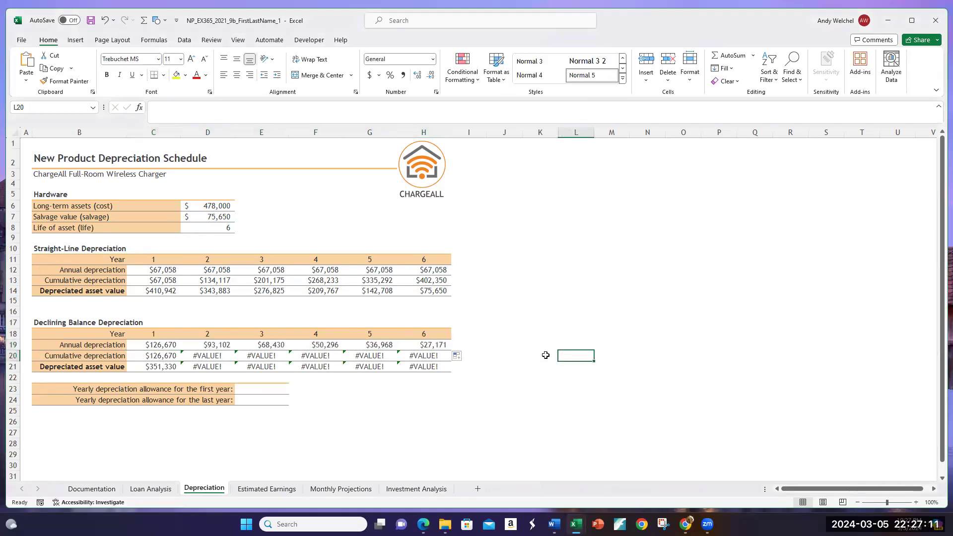
left_click(430, 346)
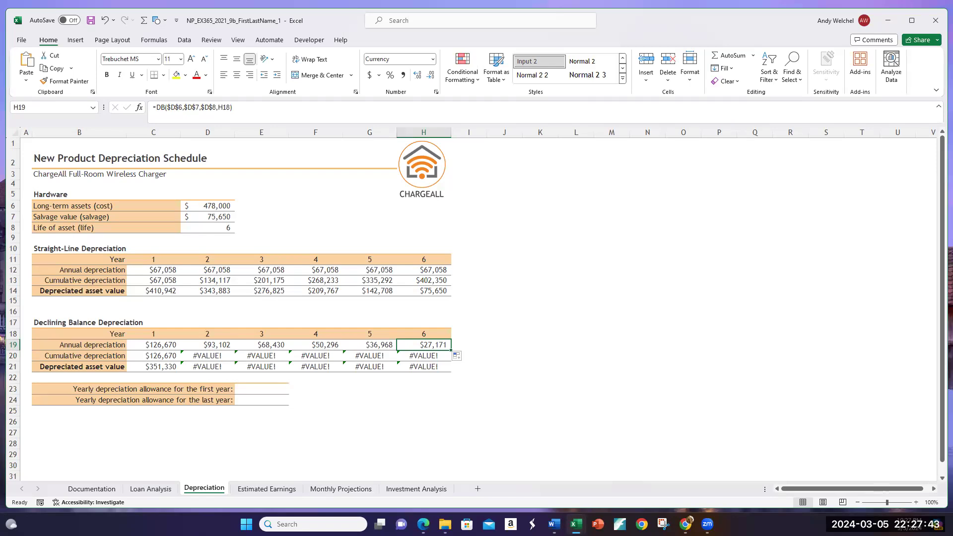
Step: Examine the #VALUE! error in D20 against C20, trace the precedents of D20, and remove the tracer arrows
left_click(214, 358)
left_click(148, 355)
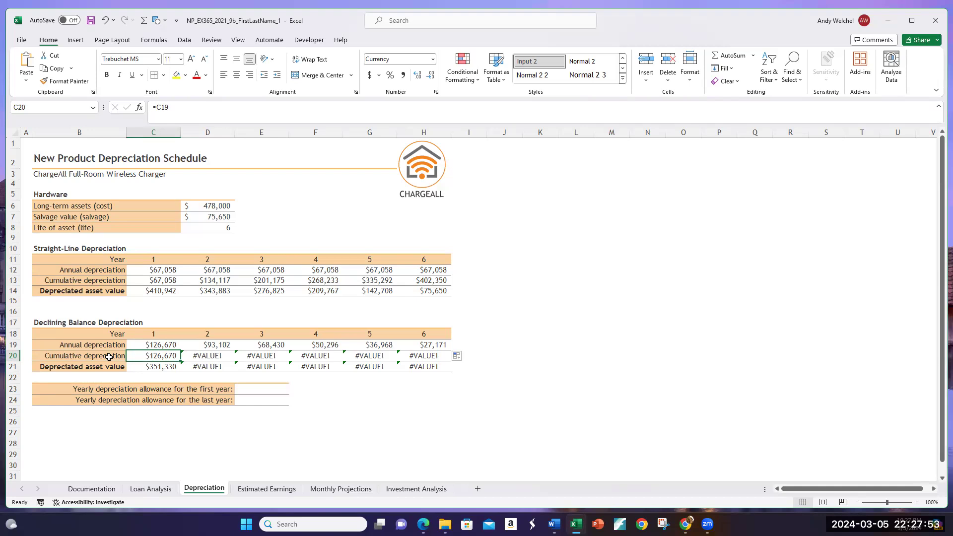
left_click(204, 358)
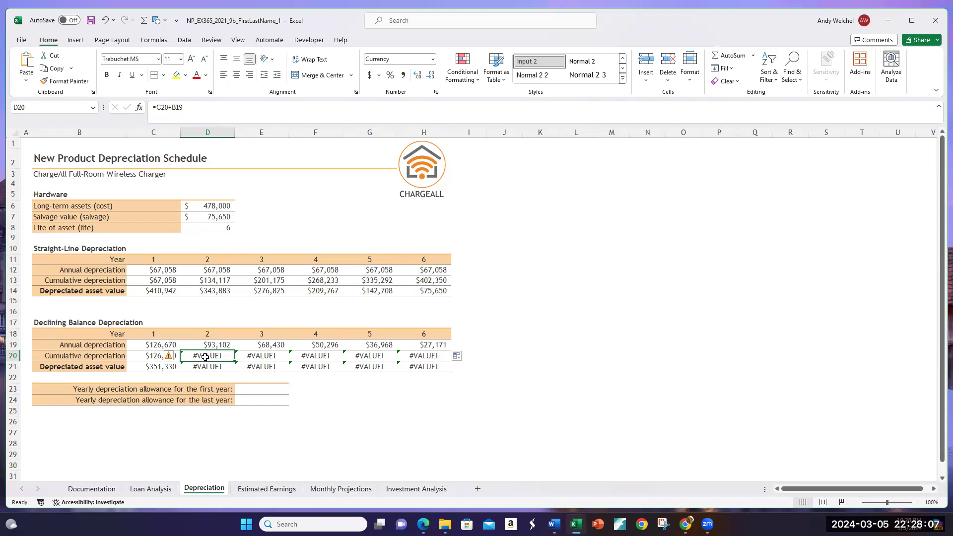
left_click(176, 358)
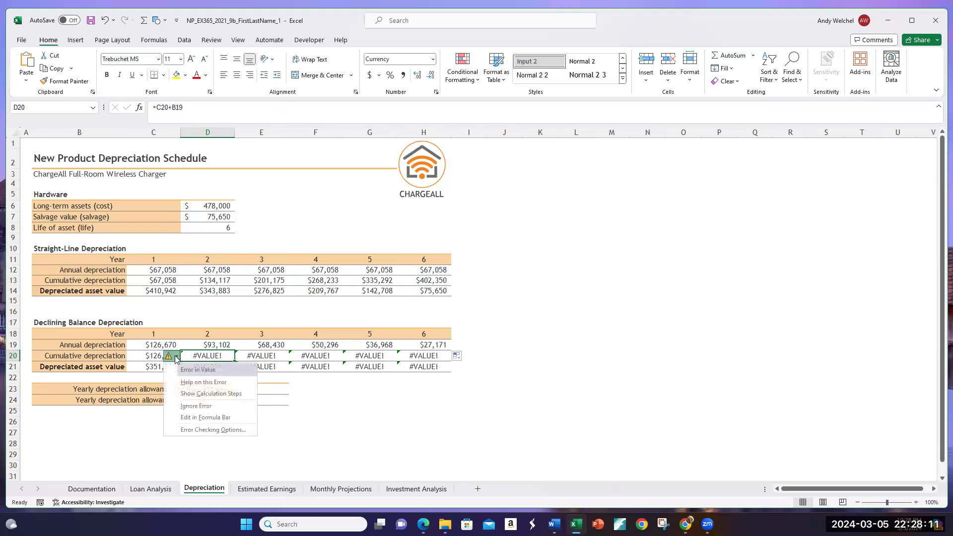
left_click(176, 358)
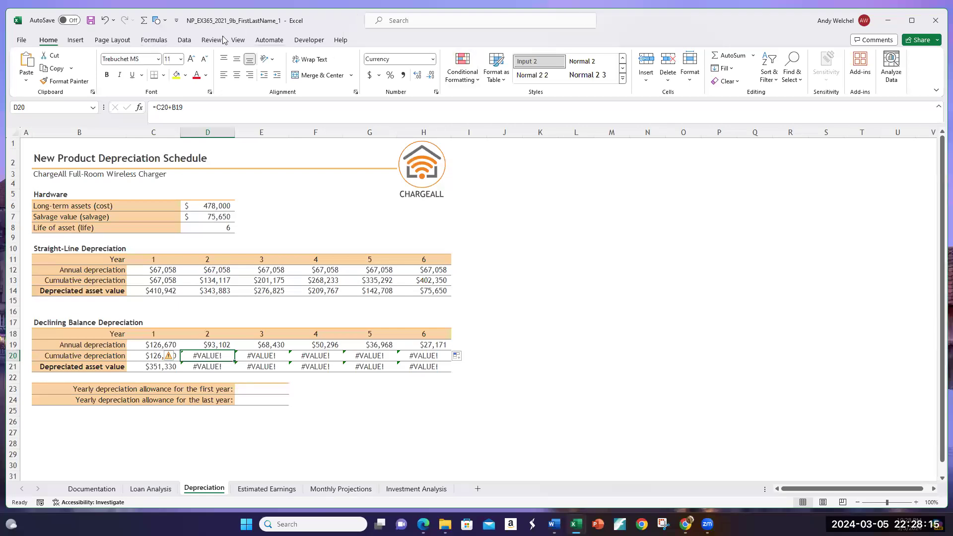
left_click(177, 40)
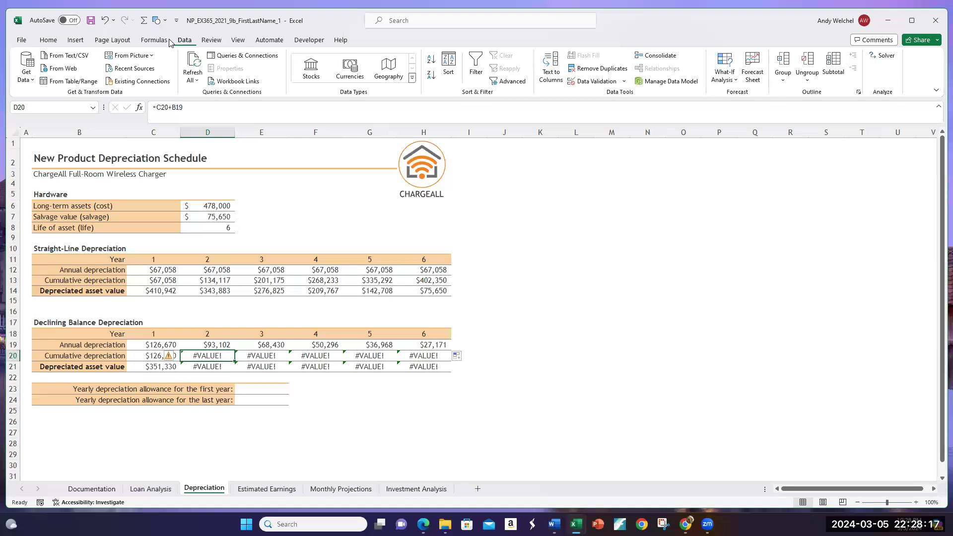
left_click(154, 40)
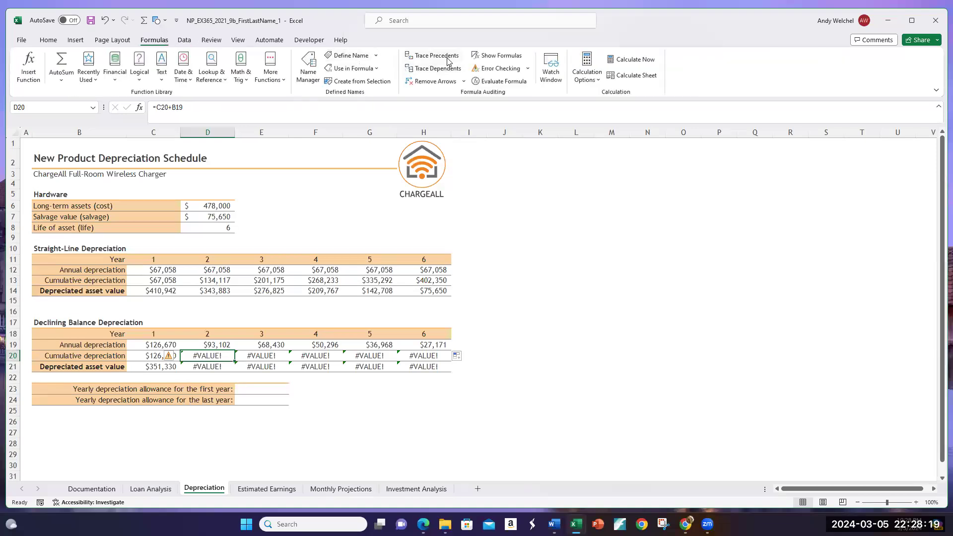
left_click(446, 60)
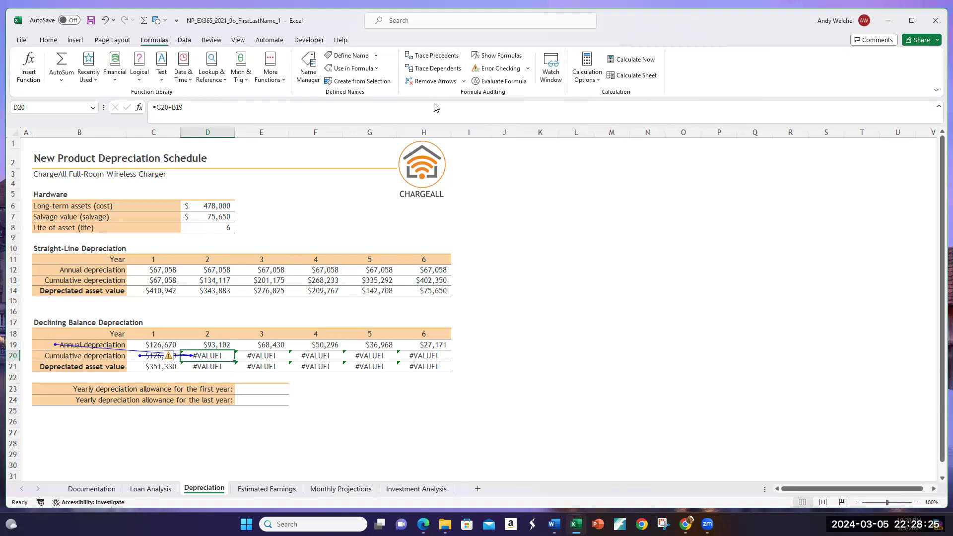
left_click(433, 82)
Step: Correct the Year 2 cumulative depreciation formula in D20 to =C20+D19
double_click(220, 357)
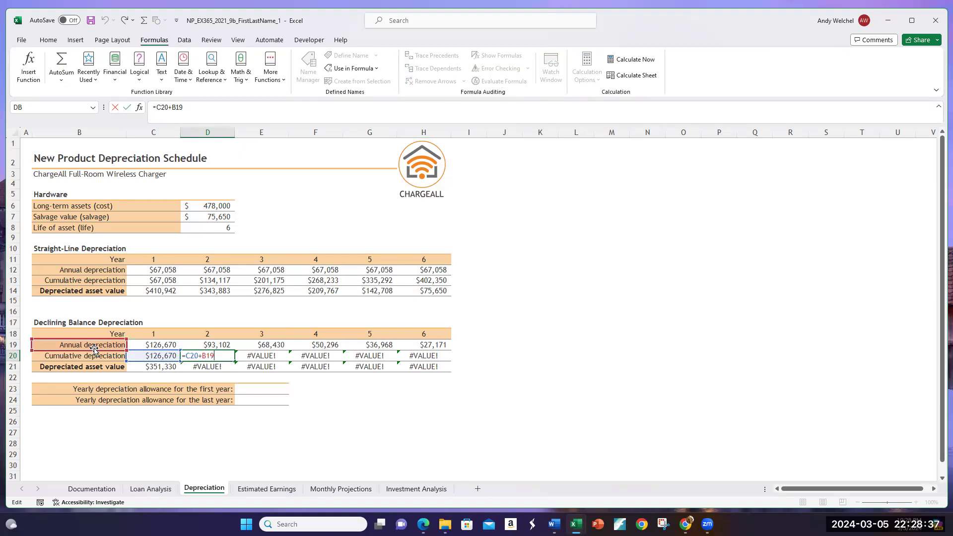
left_click(203, 346)
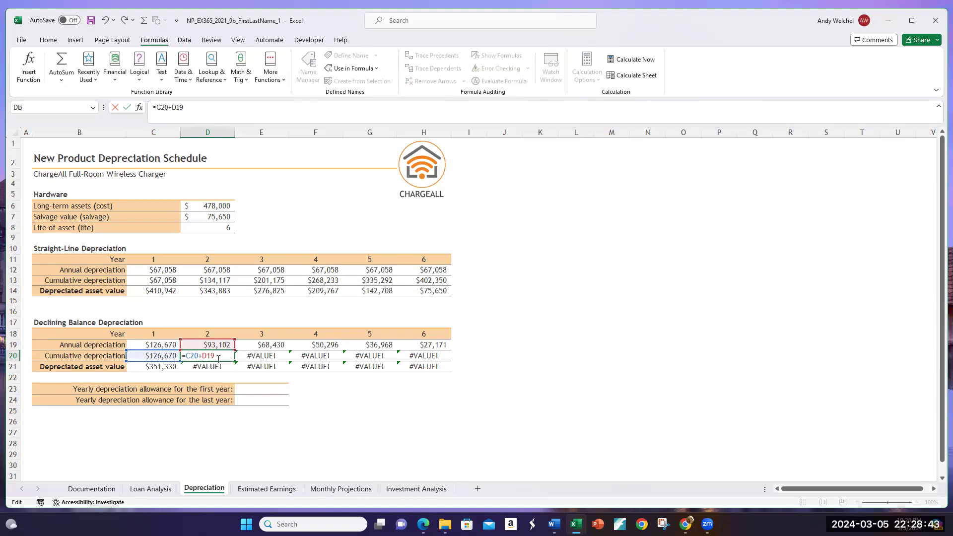
key("Return")
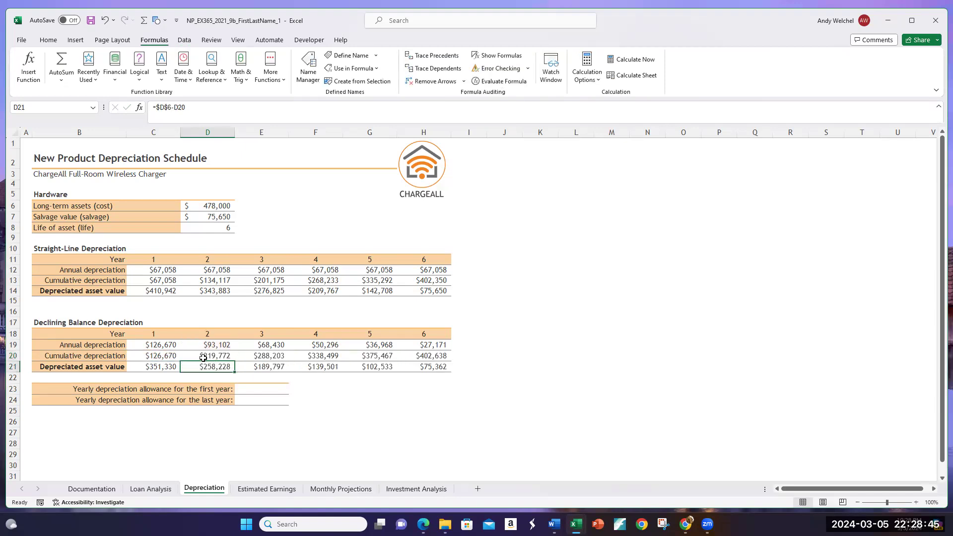
Step: Check the cumulative depreciation formulas in row 20 of the declining balance table, from Year 2 to Year 6
left_click(201, 357)
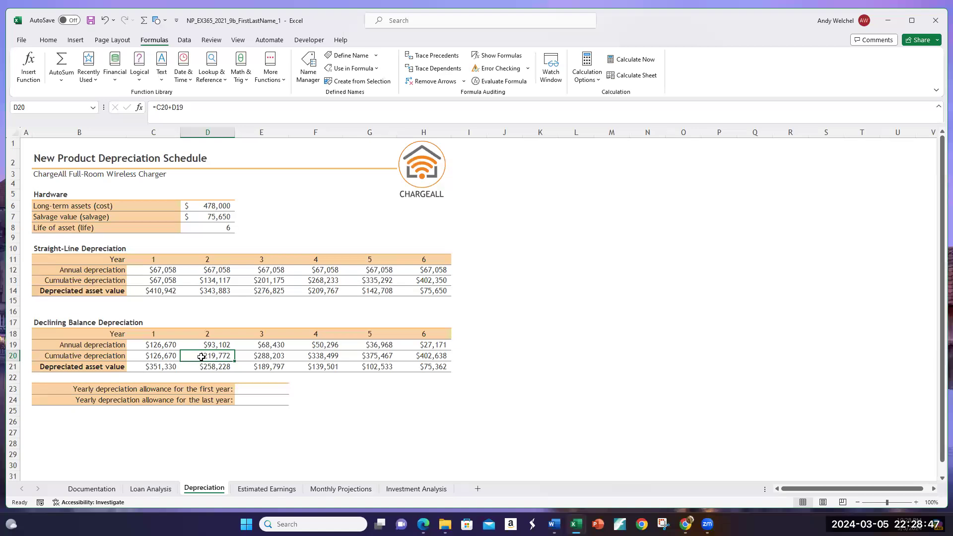
double_click(274, 357)
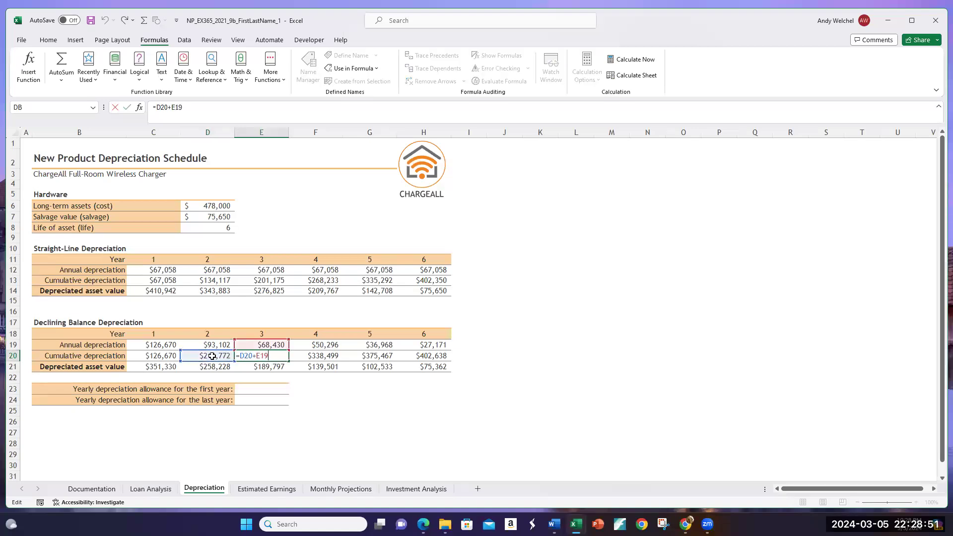
key("Return")
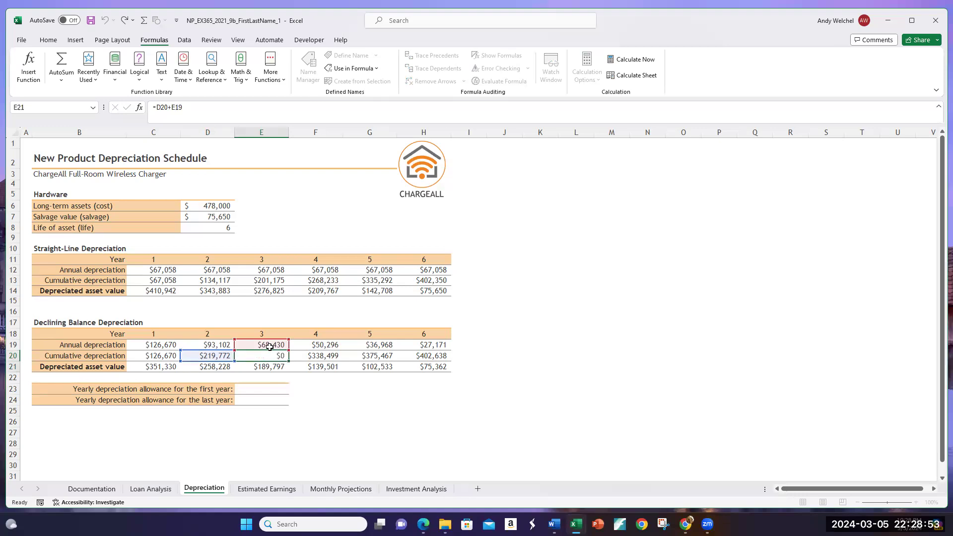
double_click(323, 356)
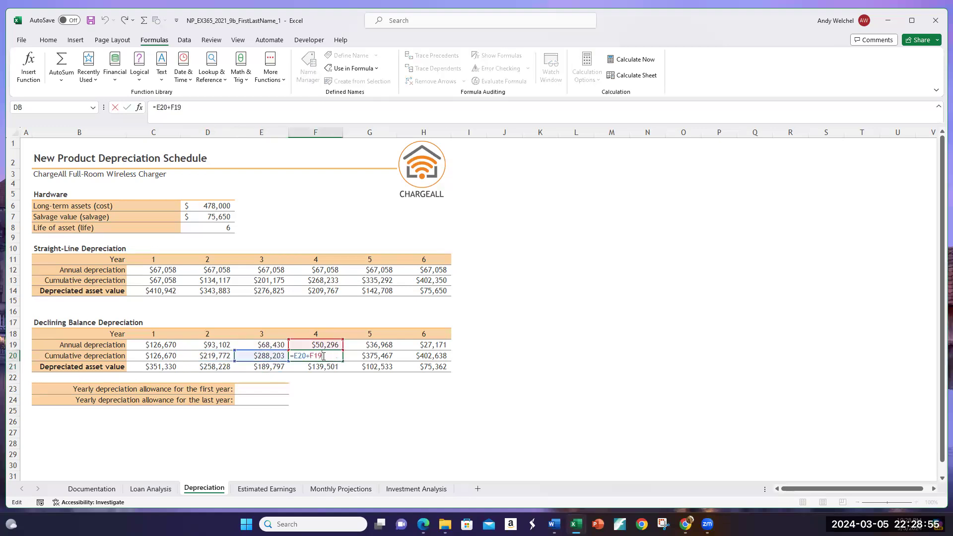
key("Return")
double_click(382, 356)
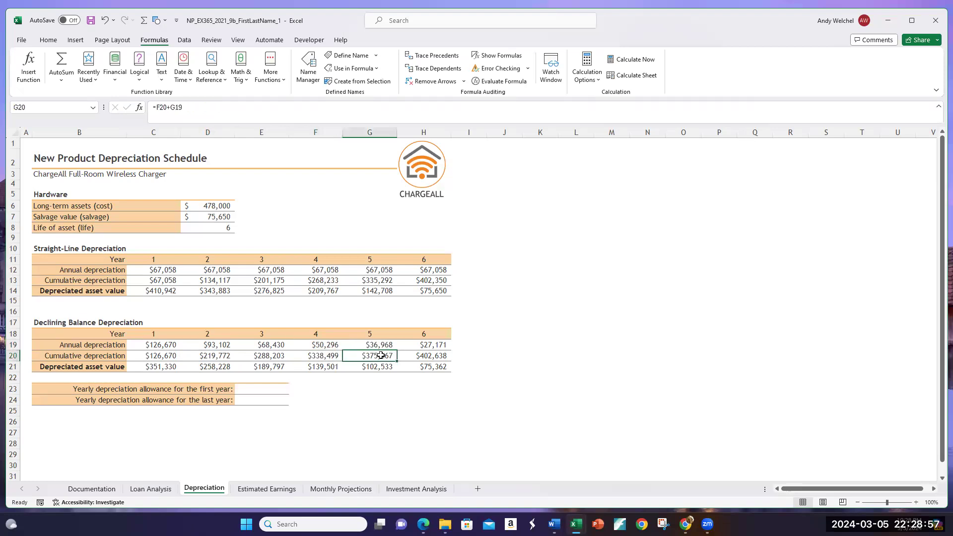
key("Return")
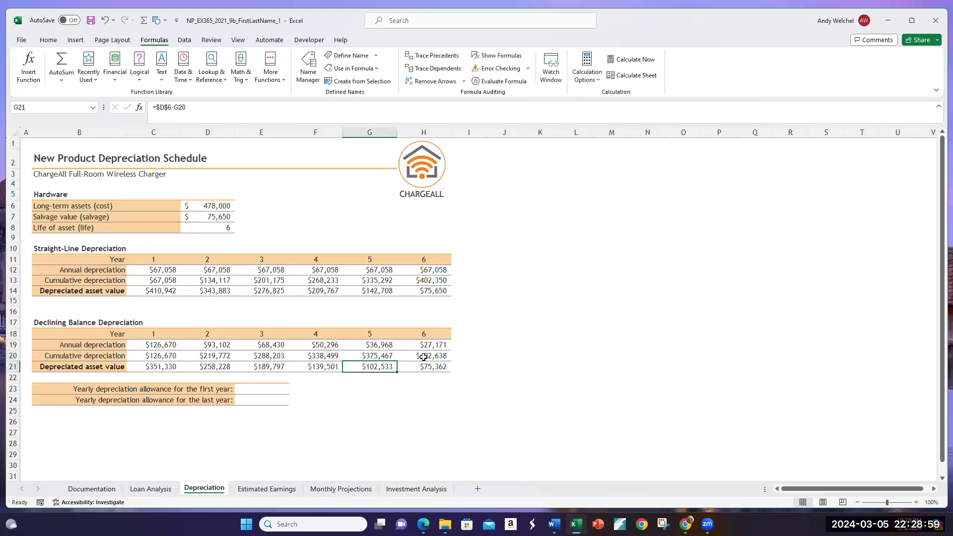
double_click(424, 356)
key("Return")
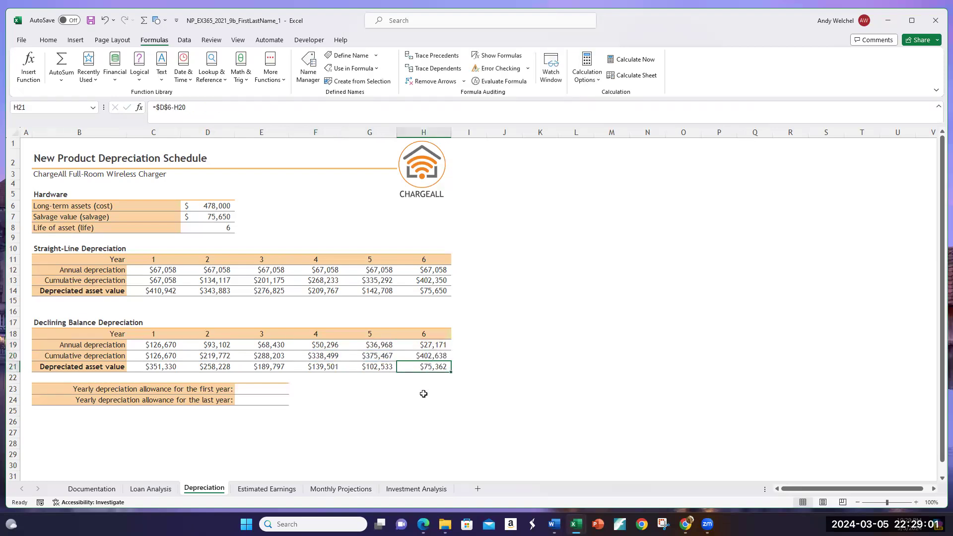
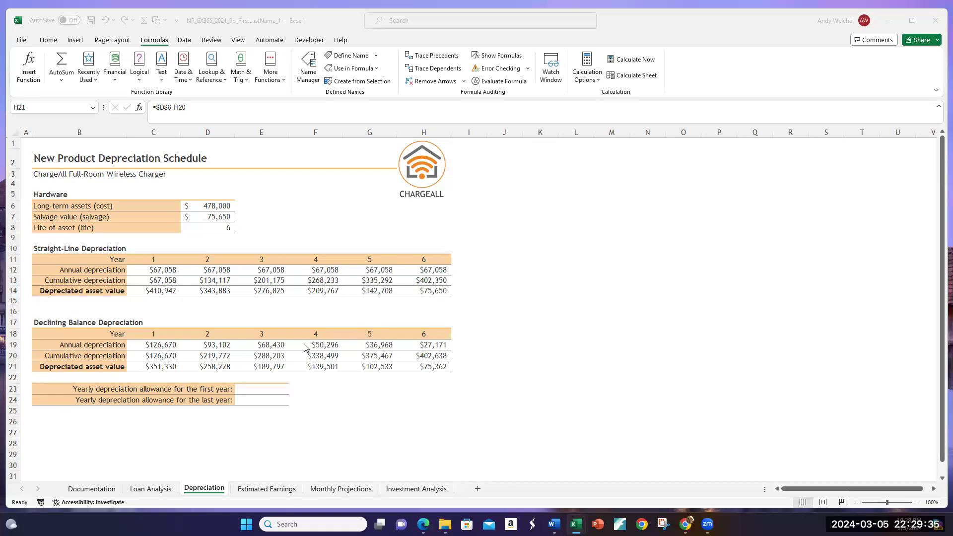
Step: Calculate the yearly depreciation allowance for the first year in E23 with the formula =SYD(D6,D7,D8,C18)
left_click(266, 388)
left_click(257, 387)
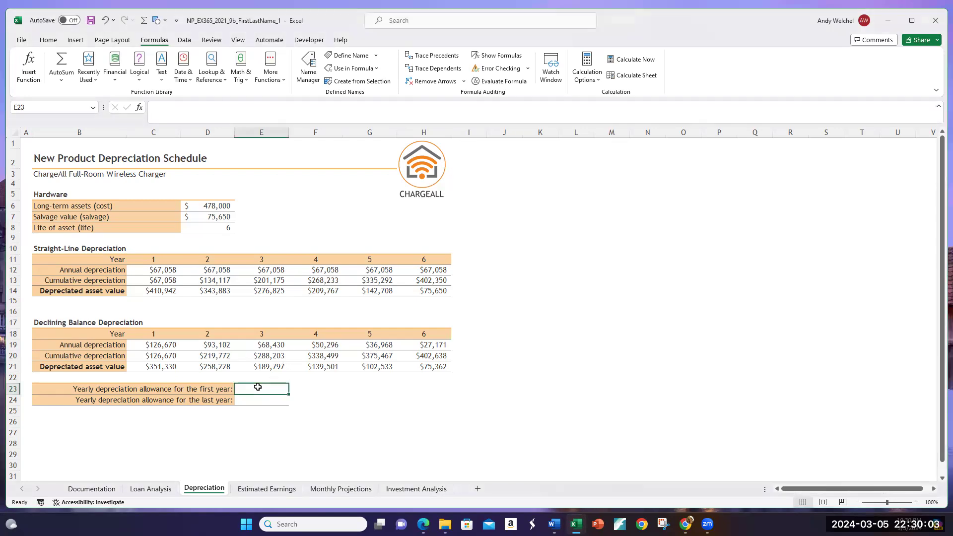
type("=S")
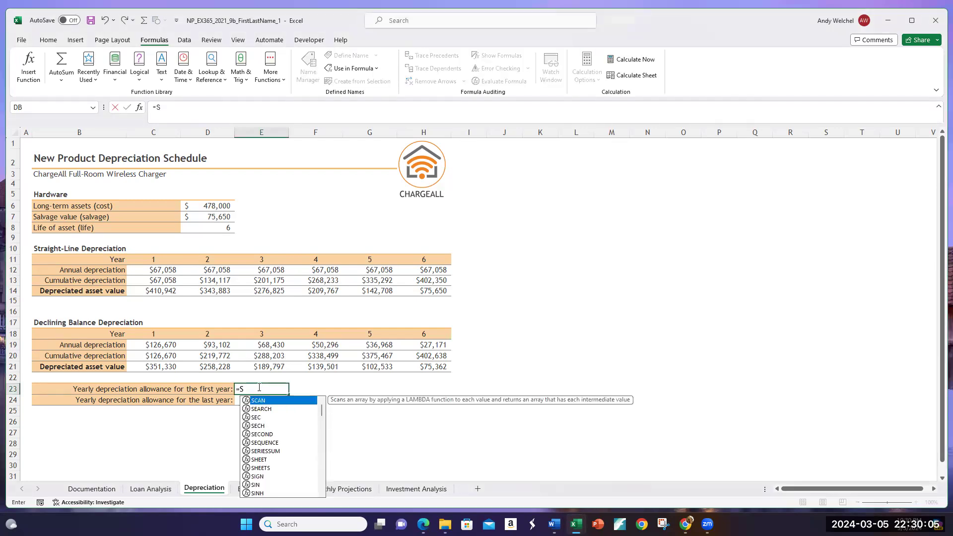
type("YD(")
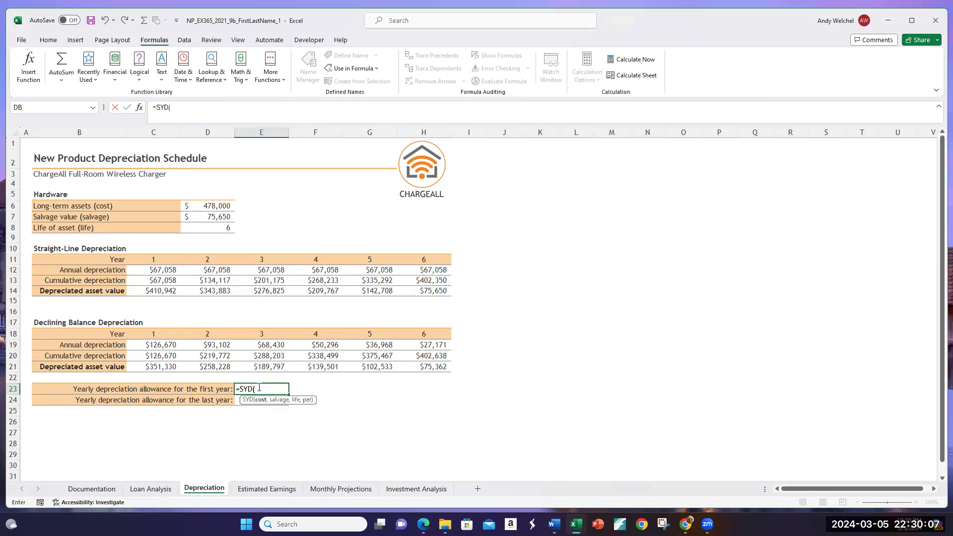
key("BackSpace")
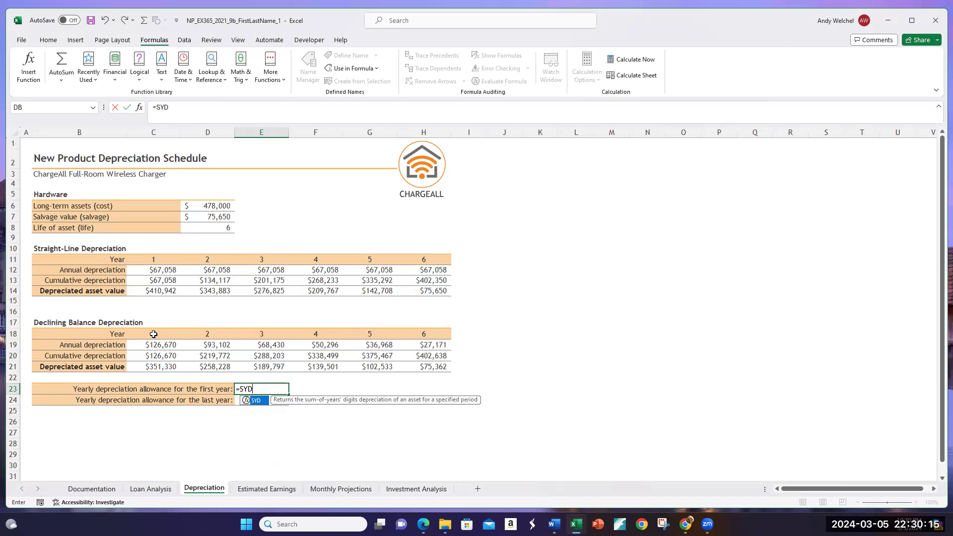
type("(")
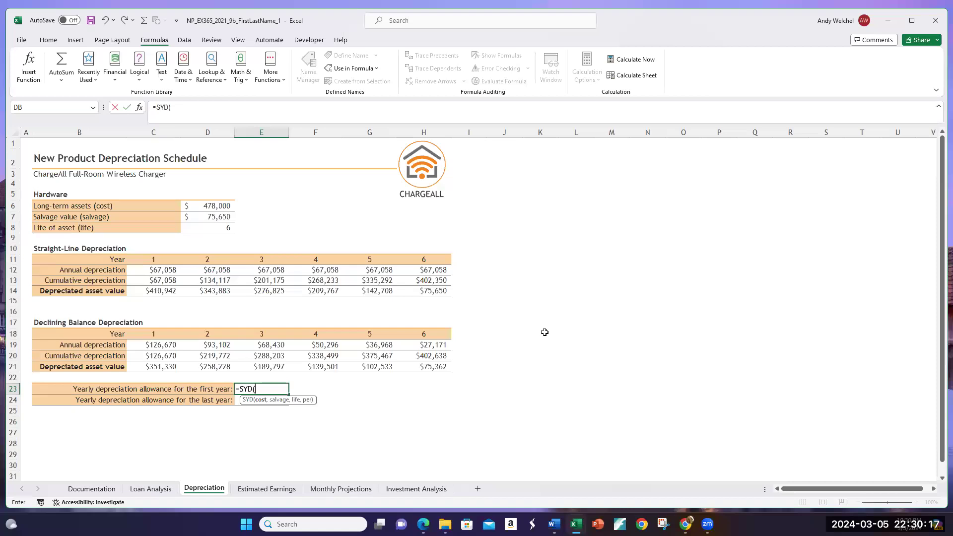
left_click(215, 207)
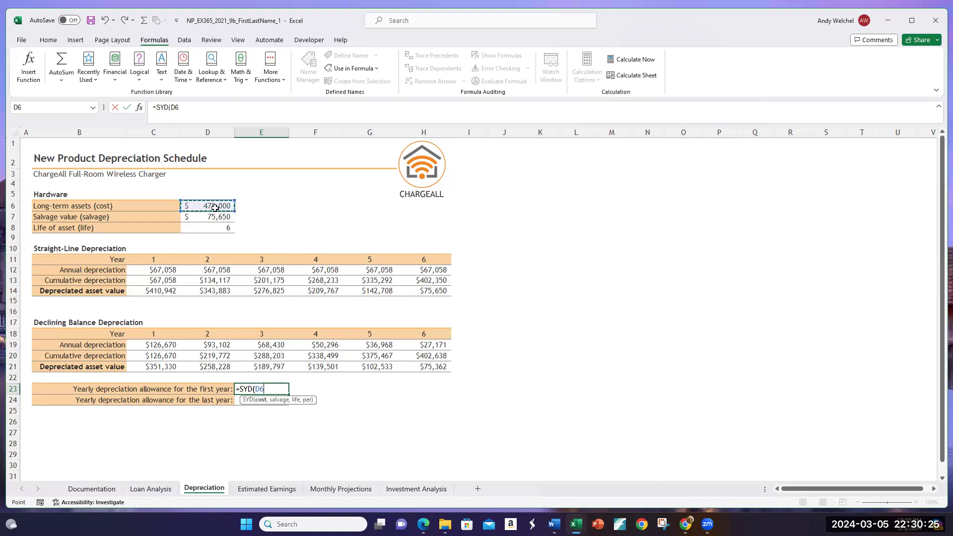
type(",")
left_click(208, 217)
type(",")
left_click(209, 229)
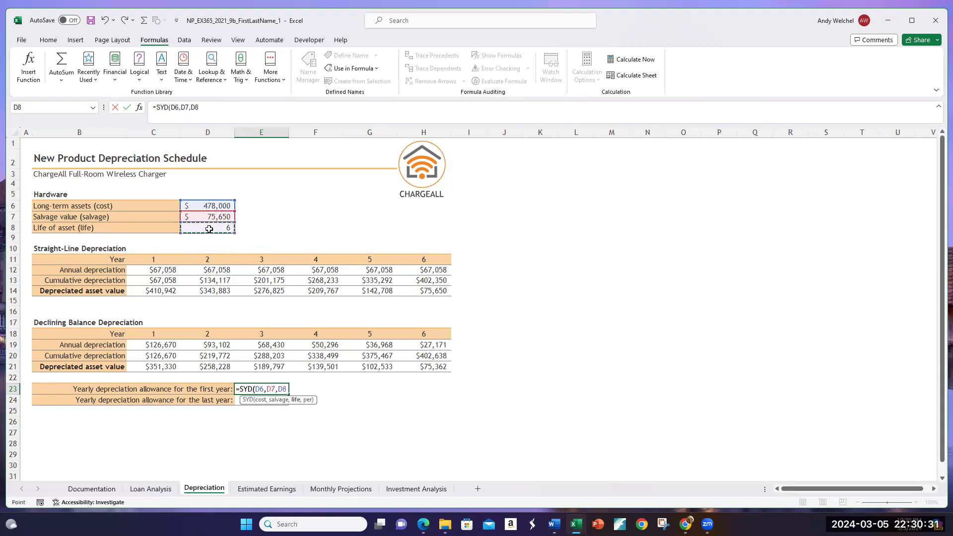
type(",")
left_click(150, 333)
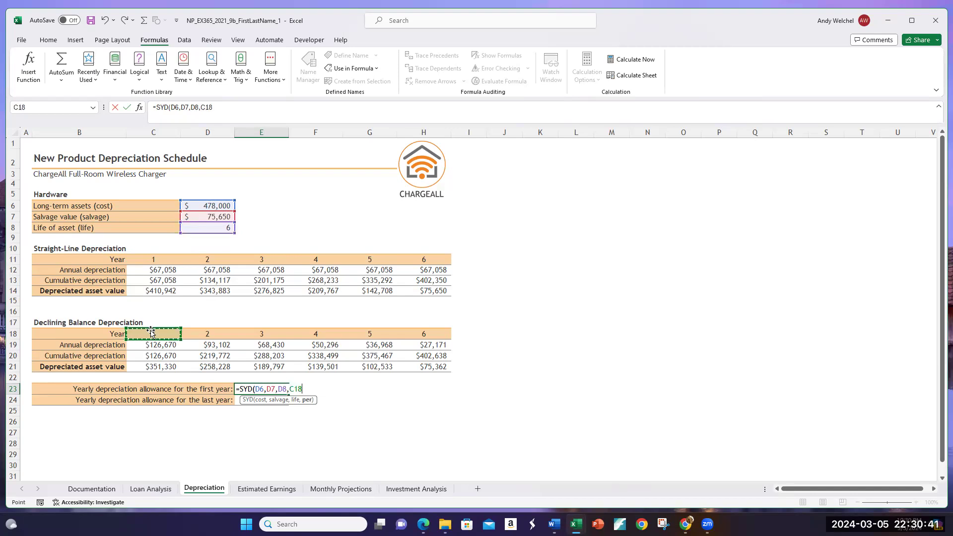
type(")")
key("Return")
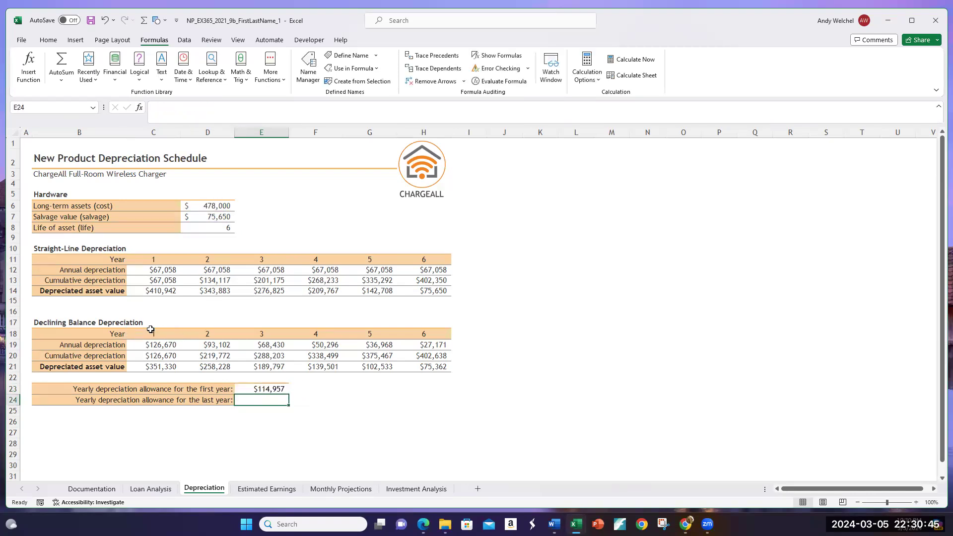
left_click(259, 390)
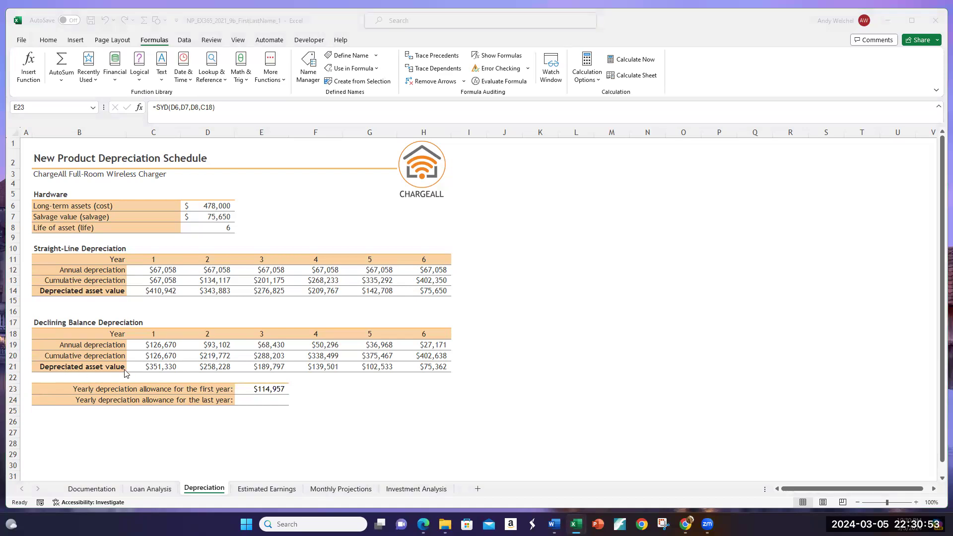
left_click(271, 390)
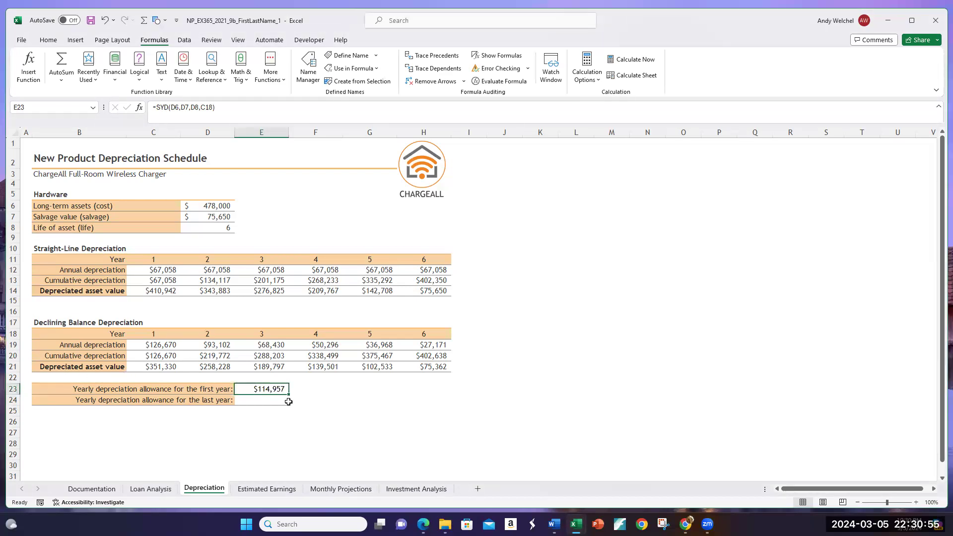
Step: Calculate the yearly depreciation allowance for the last year in E24 with the formula =SYD(D6,D7,D8,H18)
left_click(270, 401)
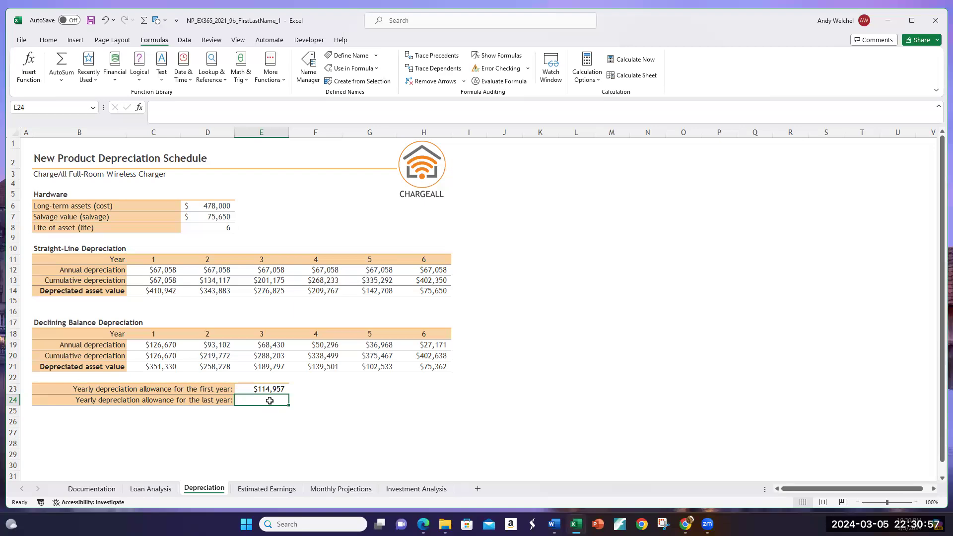
type("SYD(")
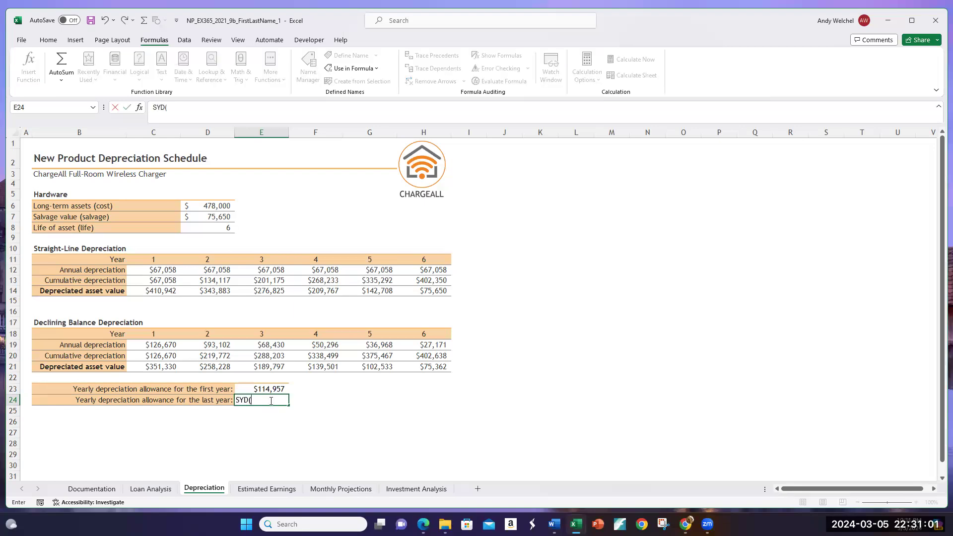
key("BackSpace")
key("BackSpace")
key("BackSpace")
key("BackSpace")
type("=SYD(")
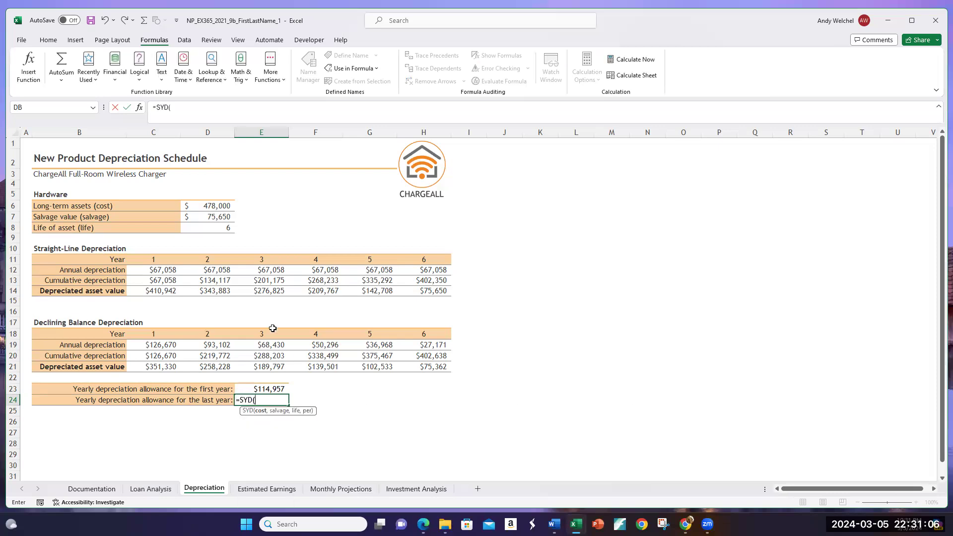
left_click(212, 206)
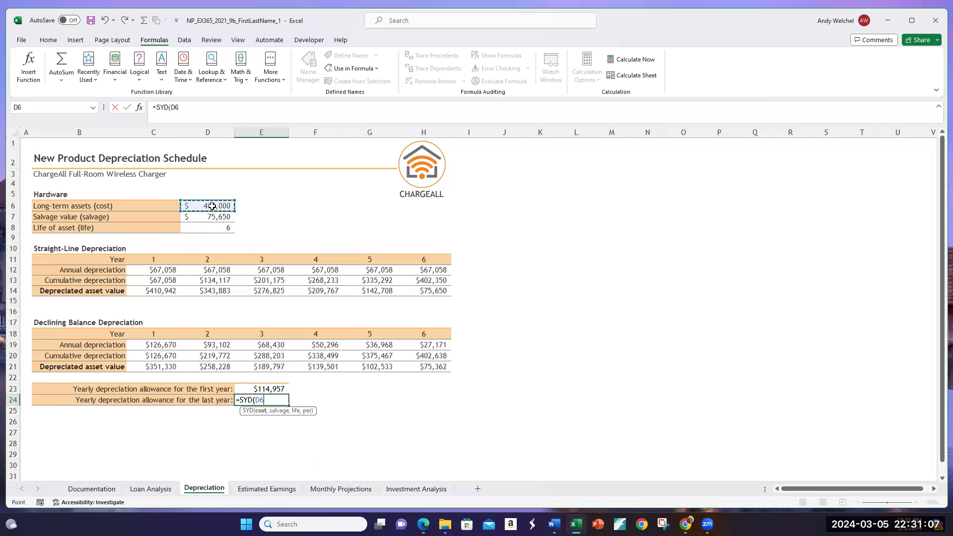
type(",")
left_click(210, 217)
type(",")
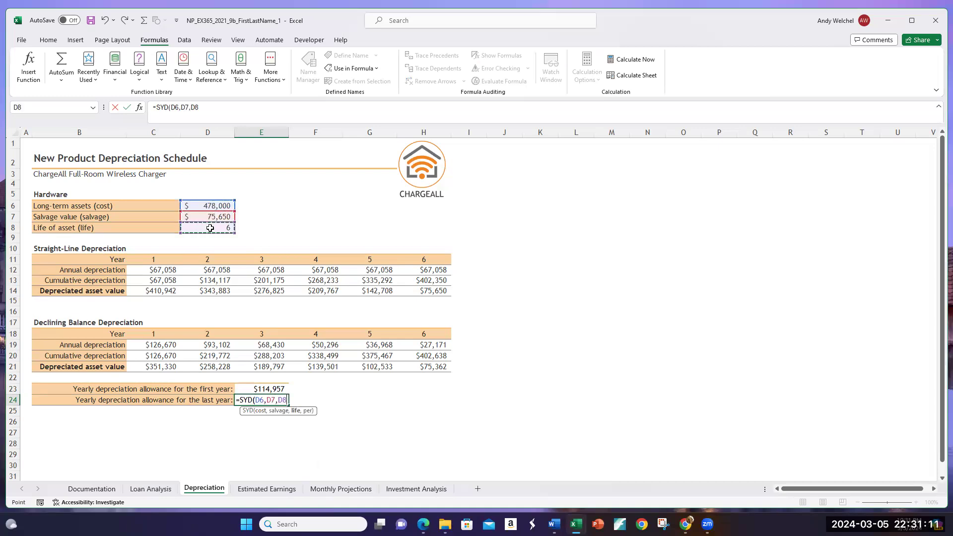
type(",")
left_click(427, 337)
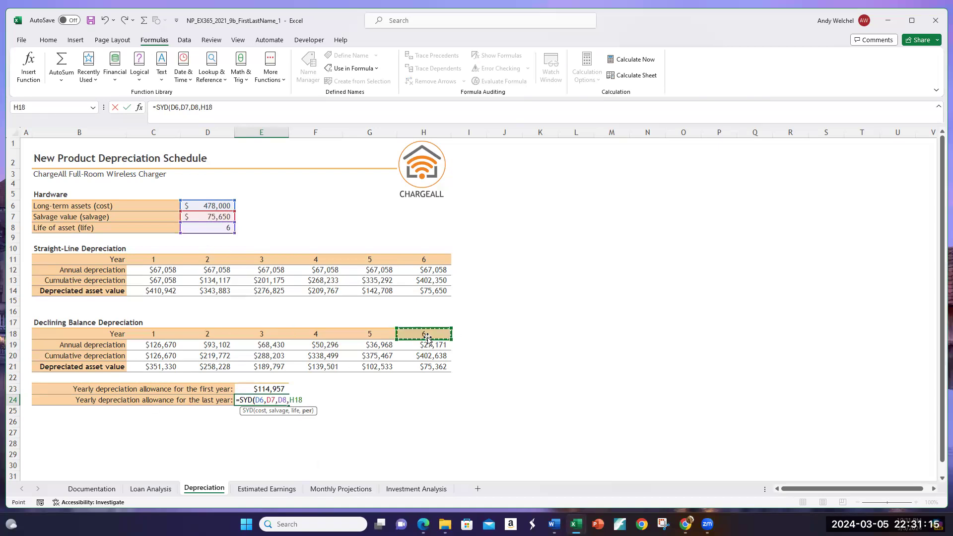
type(")")
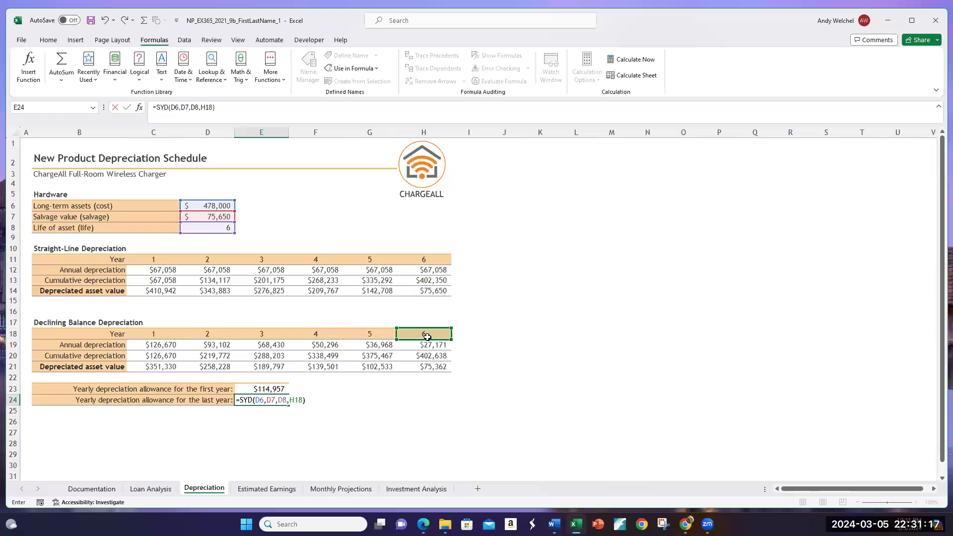
key("Return")
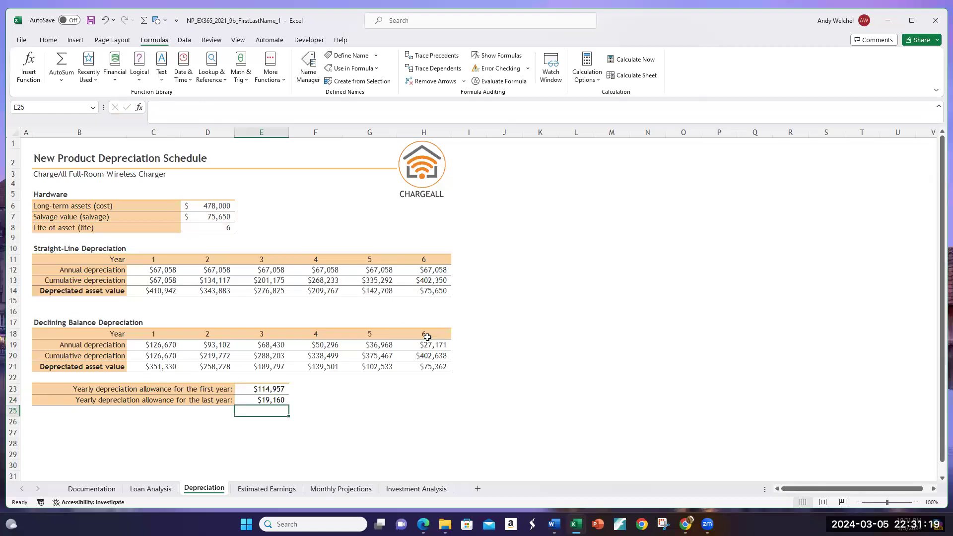
left_click(277, 389)
left_click(277, 400)
left_click(345, 398)
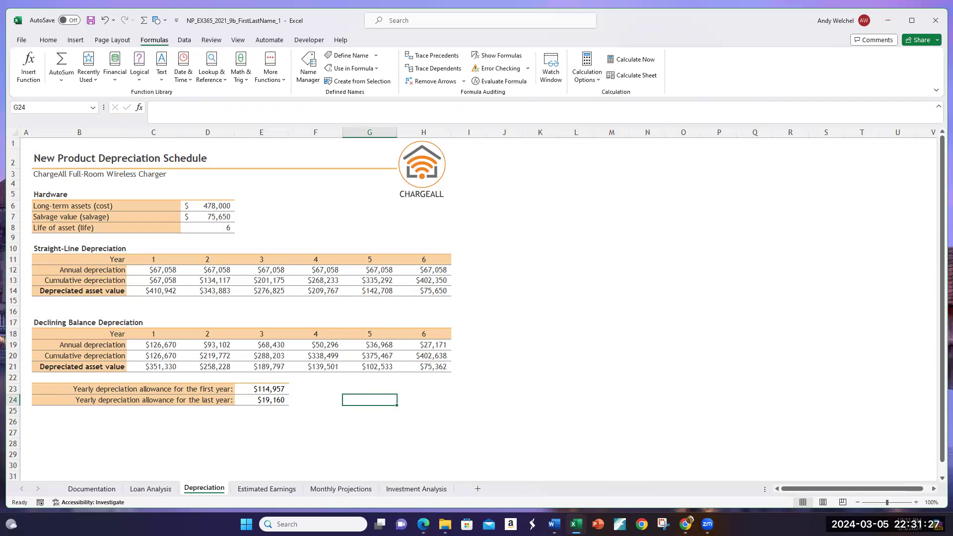
left_click(530, 311)
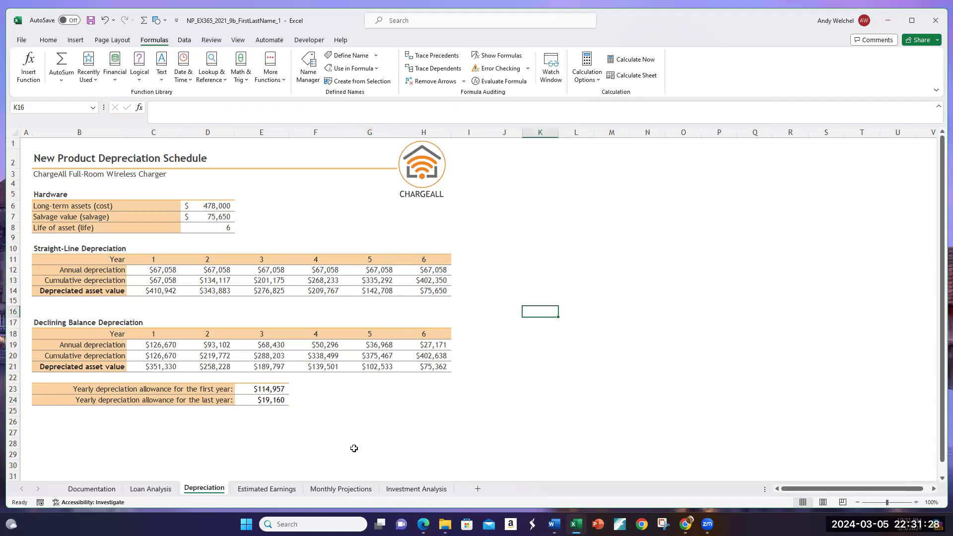
Step: Open the Estimated Earnings sheet and examine the Year 1 and Year 5 Sales values in C9 and G9
left_click(274, 490)
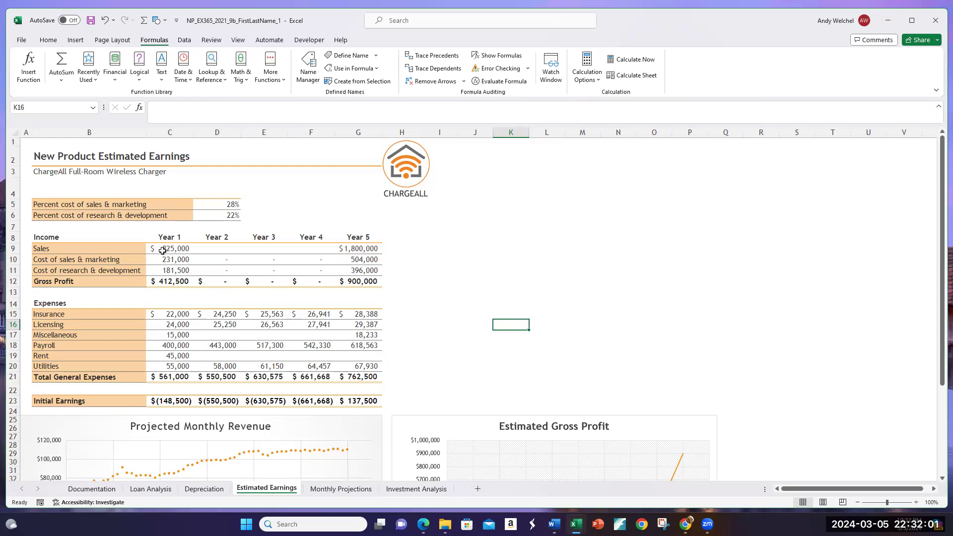
left_click(181, 250)
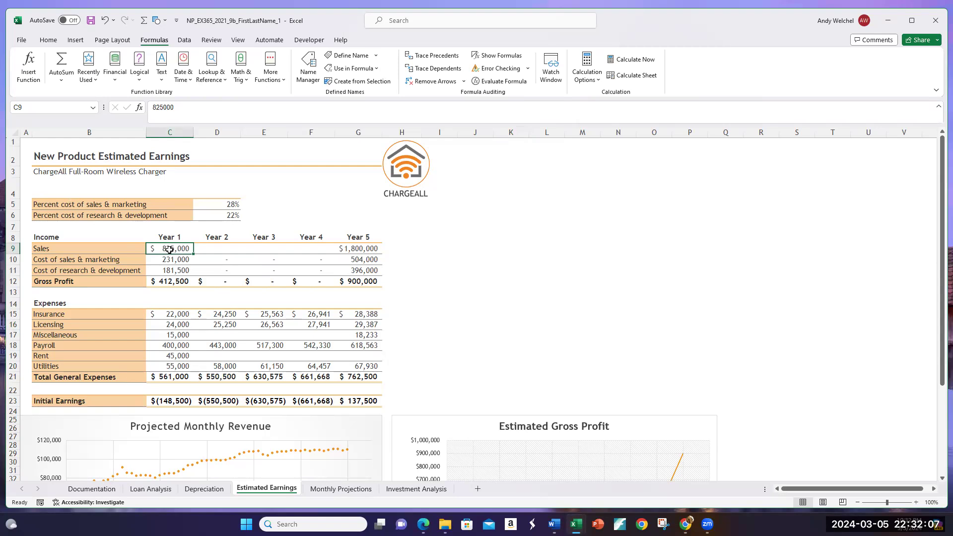
left_click(354, 251)
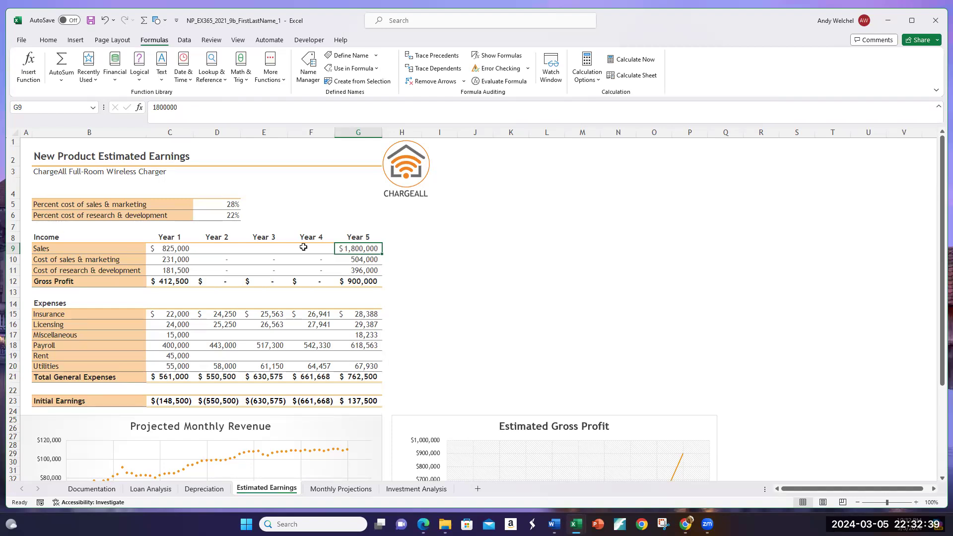
left_click(226, 251)
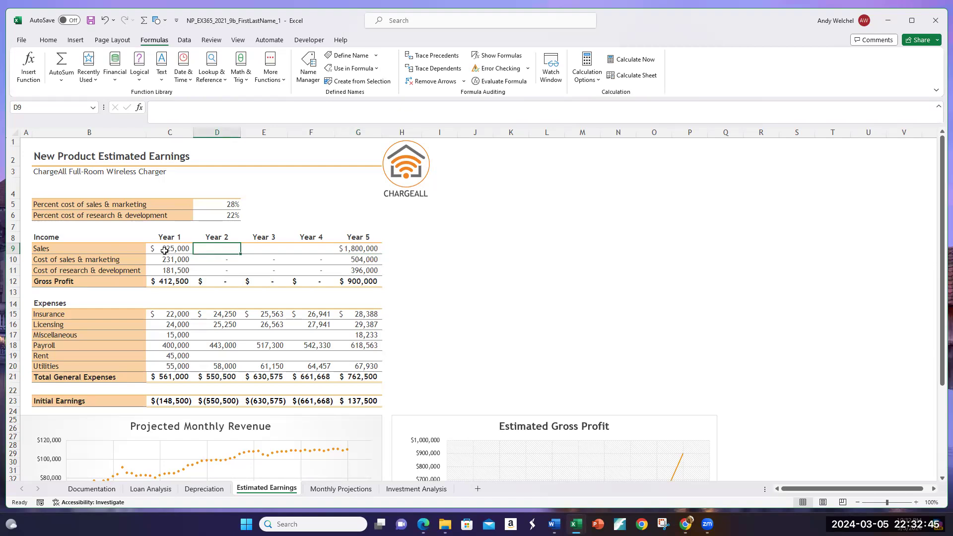
Step: Fill the Sales row from C9 to G9 with a linear series in rows, using a step value of 243750
left_click_drag(164, 250, 346, 250)
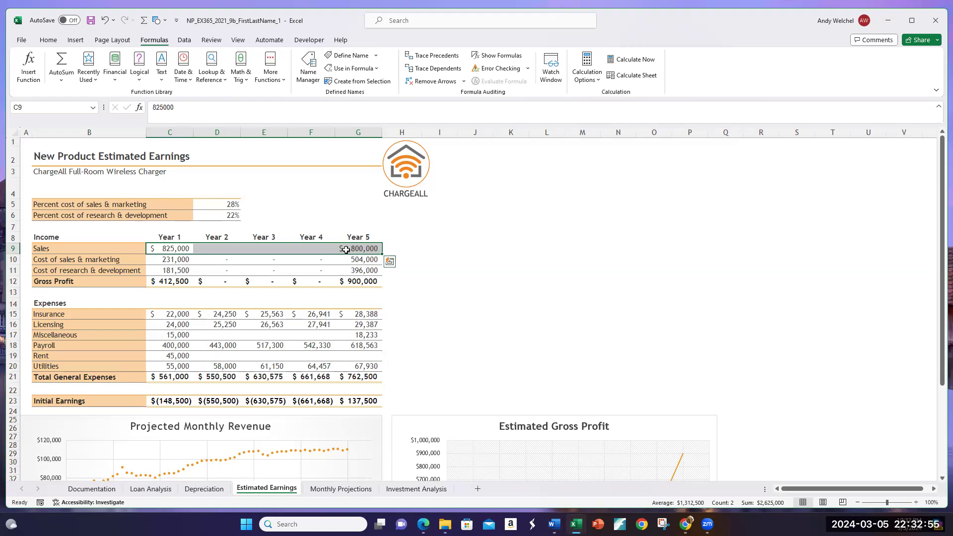
left_click(174, 250)
left_click_drag(167, 249, 348, 248)
left_click(77, 41)
left_click(49, 41)
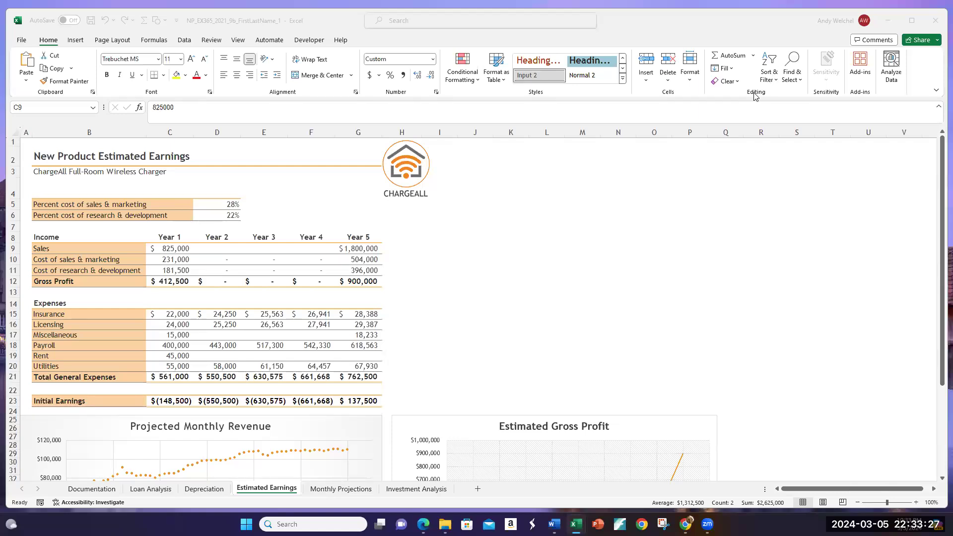
left_click(730, 69)
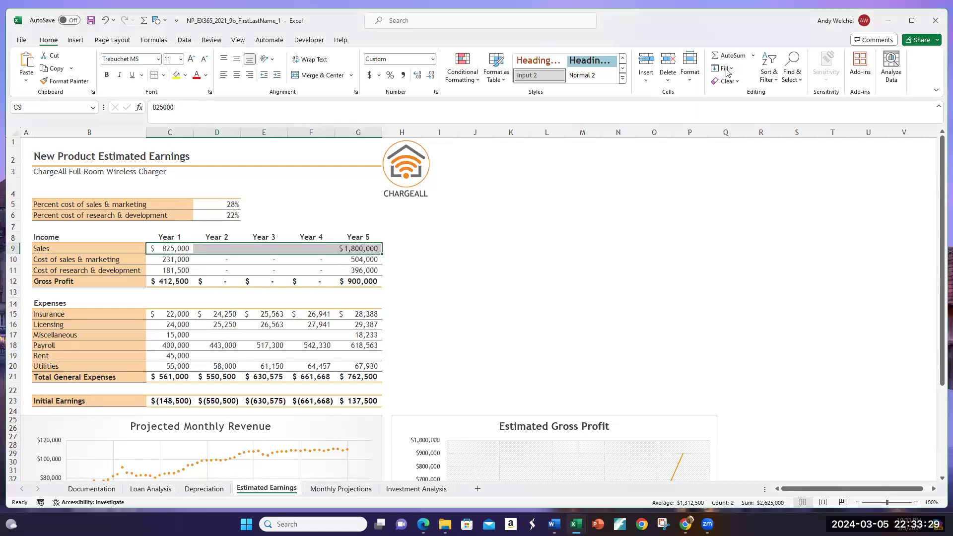
left_click(727, 70)
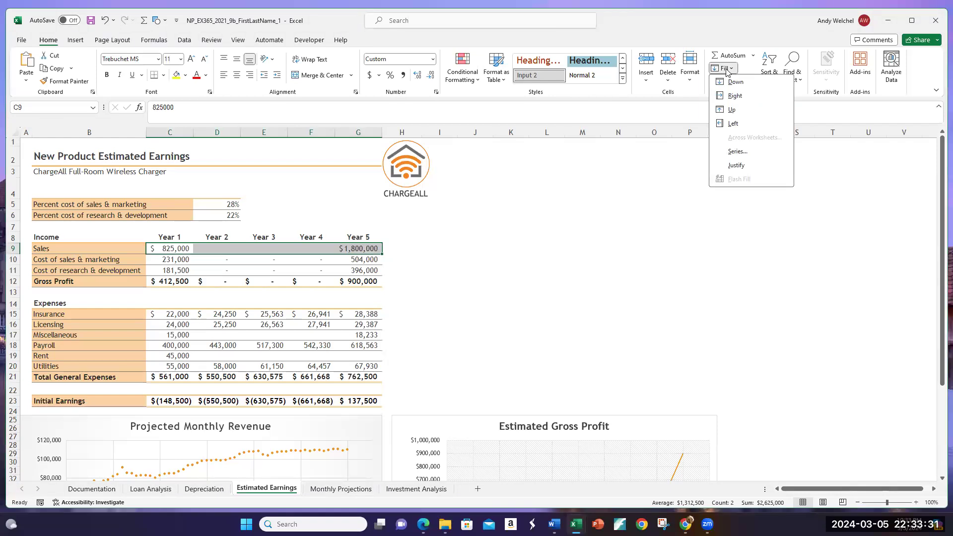
left_click(737, 152)
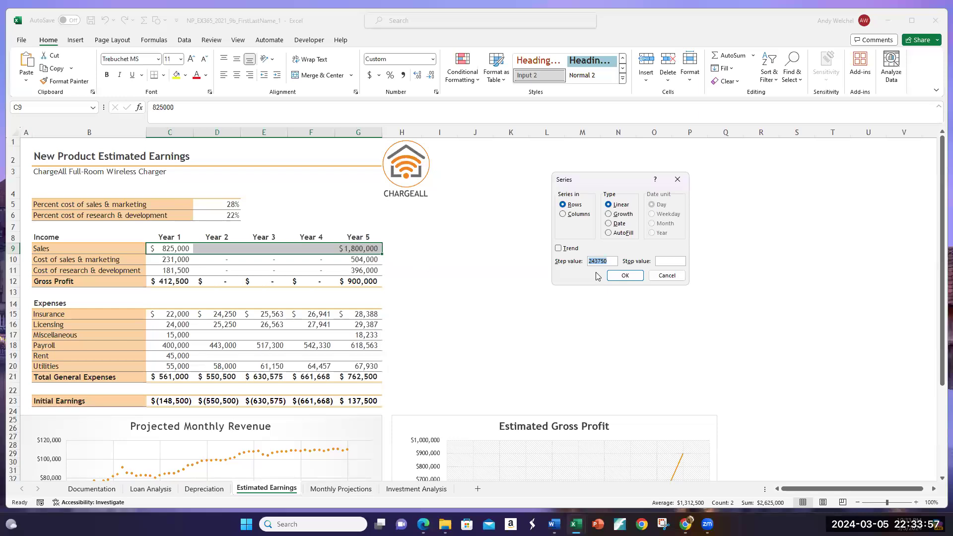
left_click(620, 277)
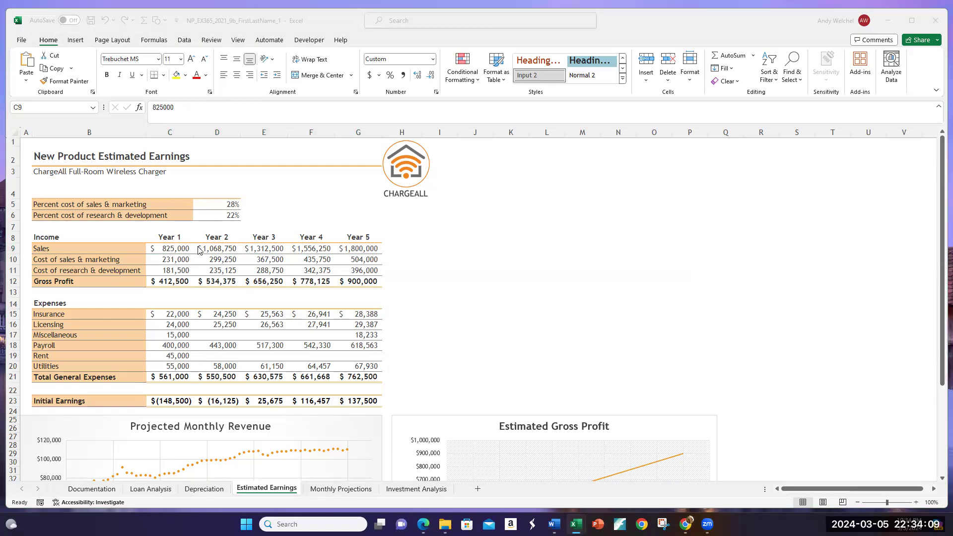
Step: Check the interpolated Sales values for Years 2 to 4 against the Year 1 and Year 5 amounts
left_click(219, 248)
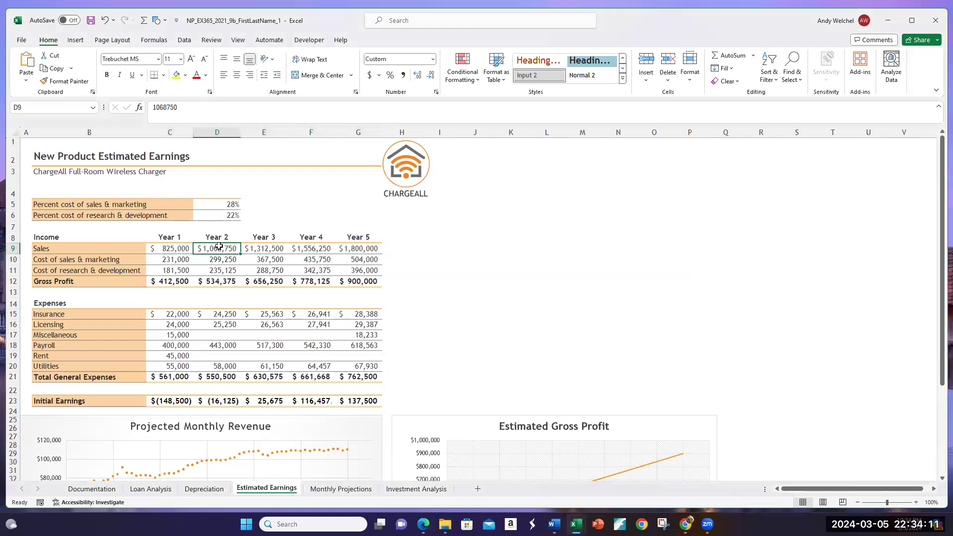
left_click(273, 248)
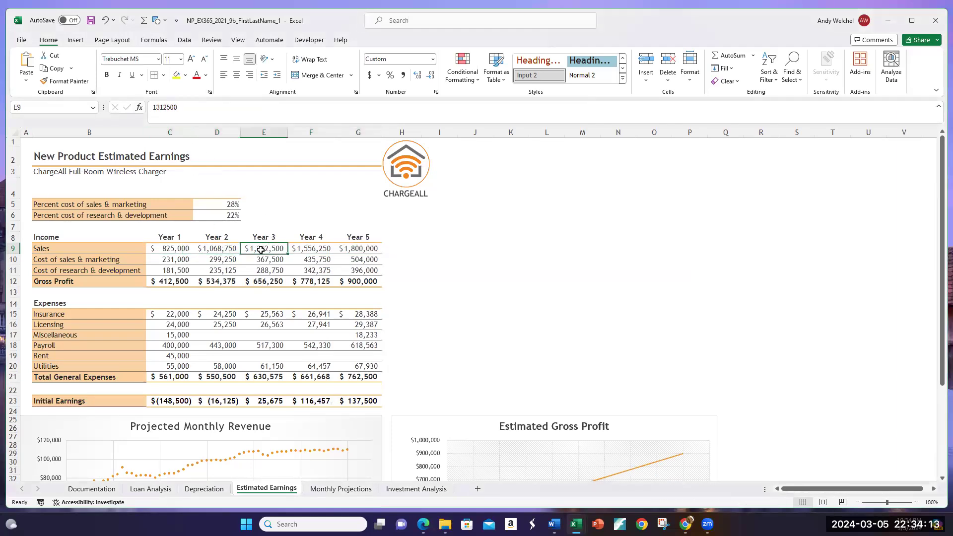
left_click(319, 249)
left_click(180, 249)
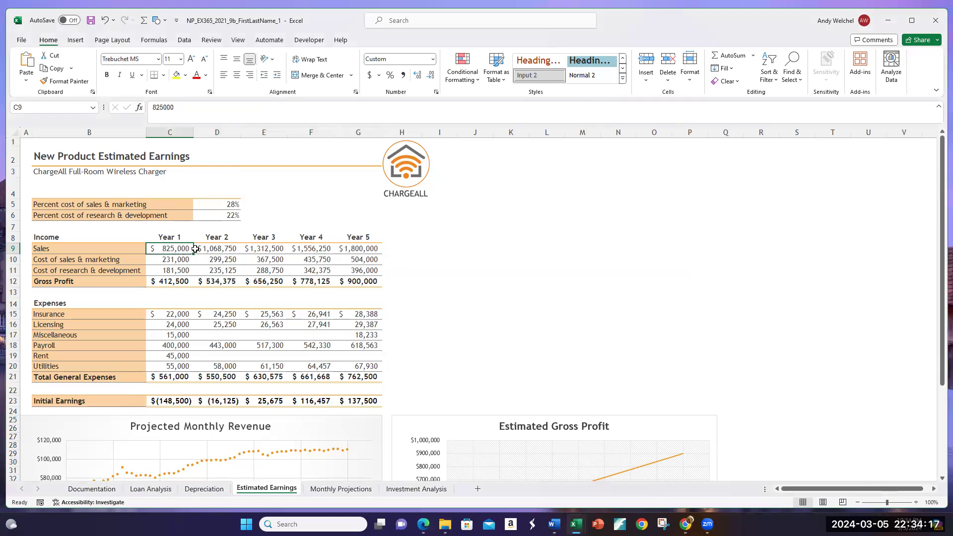
left_click(363, 249)
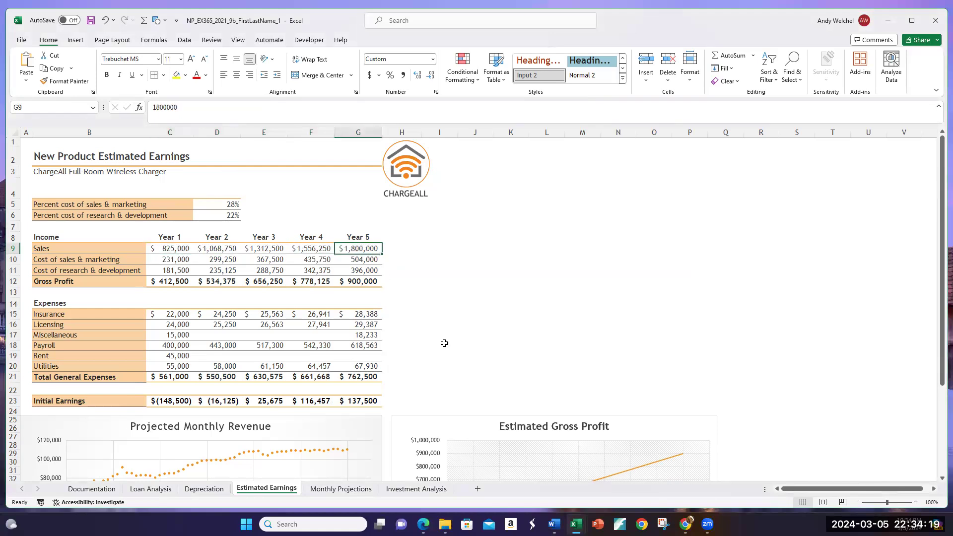
Step: Review the revenue and gross profit charts, and examine the Miscellaneous expense values for Year 1 and Year 5 in C17 and G17
scroll(444, 343, "down", 2)
scroll(444, 343, "down", 2)
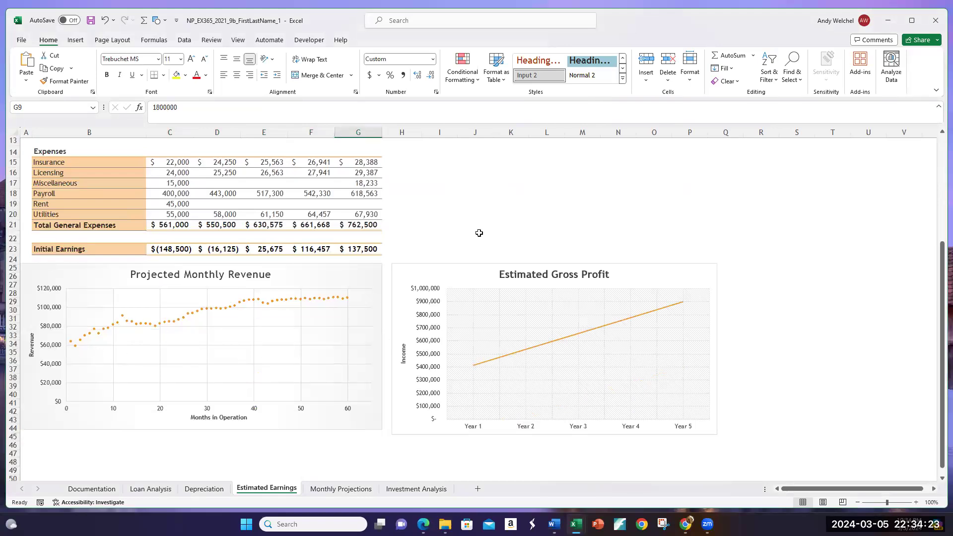
scroll(495, 232, "up", 3)
scroll(495, 232, "up", 1)
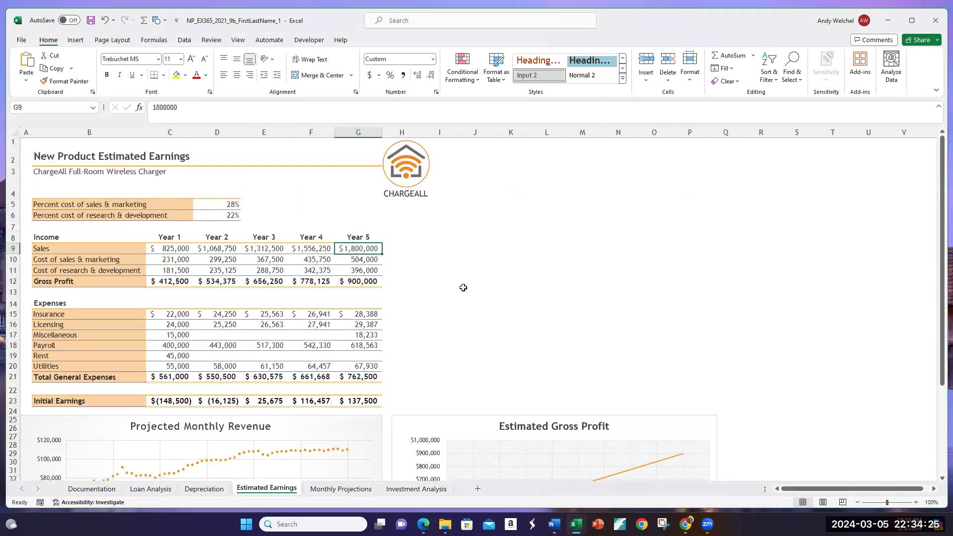
scroll(463, 287, "down", 1)
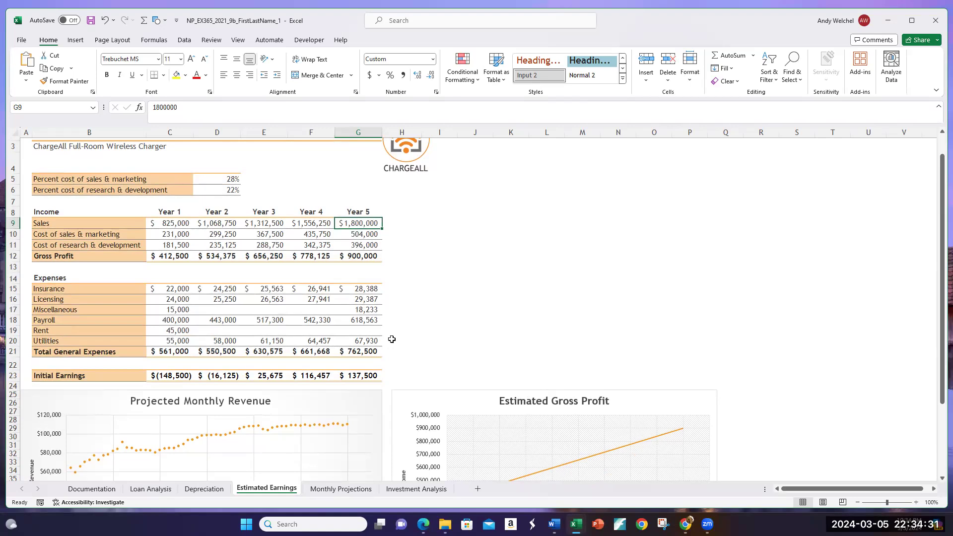
left_click(168, 309)
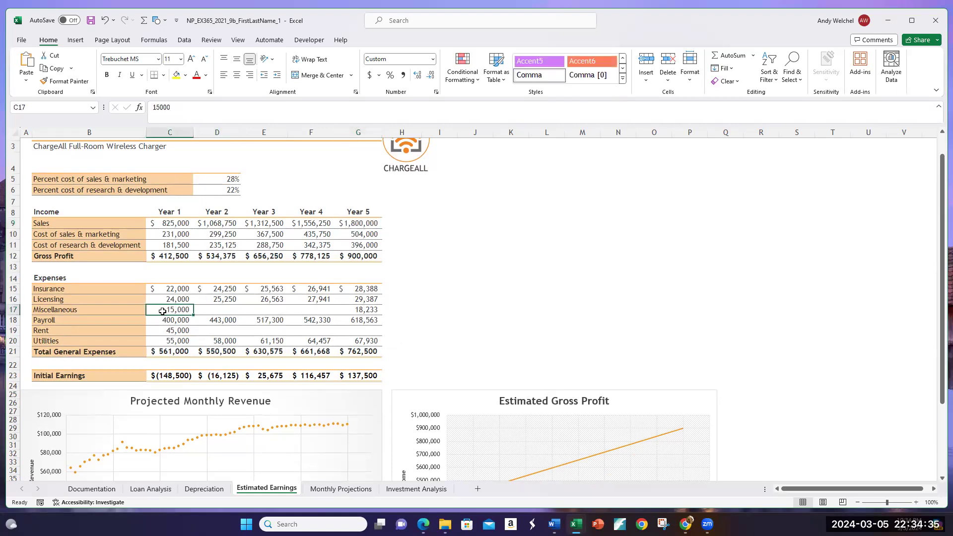
left_click(366, 312)
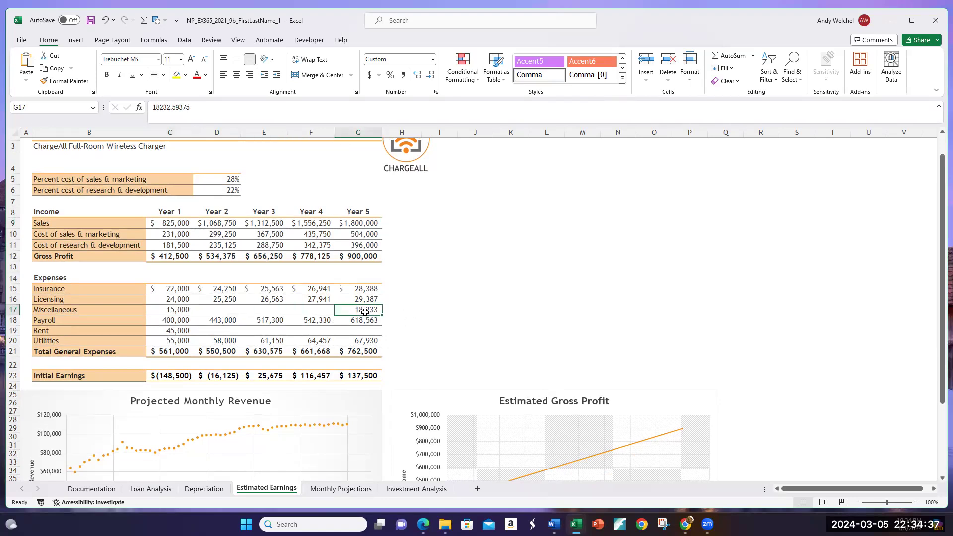
left_click_drag(221, 309, 329, 310)
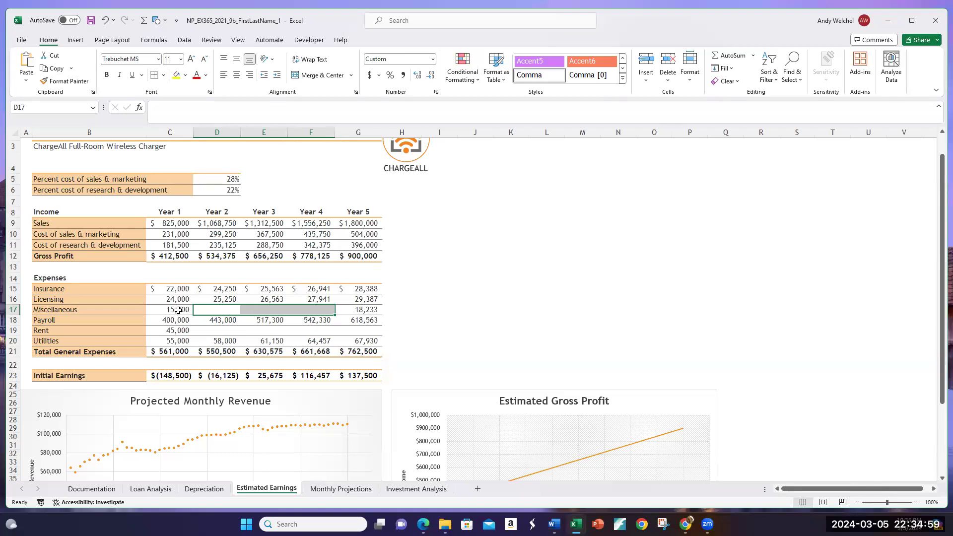
Step: Try filling the Miscellaneous row C17:G17 with a growth series in rows without the Trend option, and undo the fill
left_click_drag(179, 309, 370, 316)
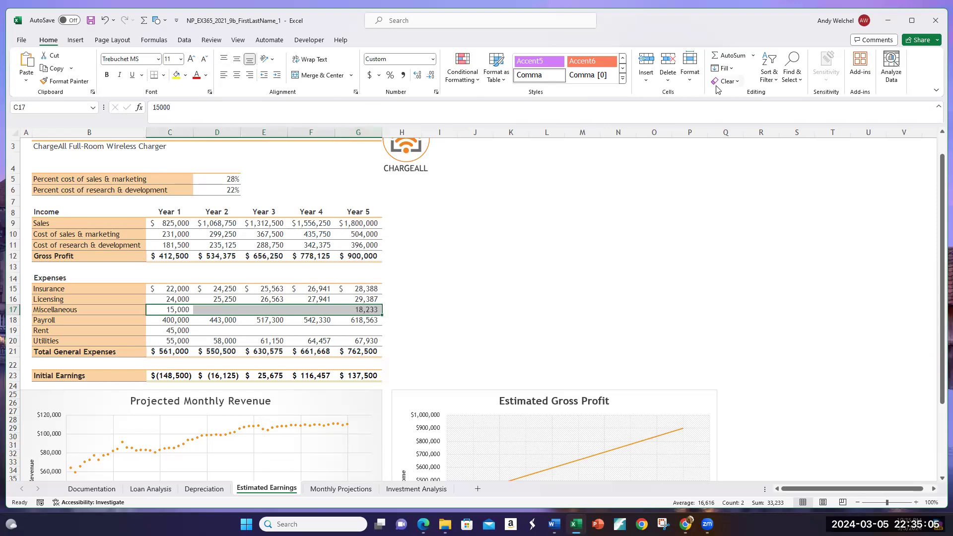
left_click(726, 69)
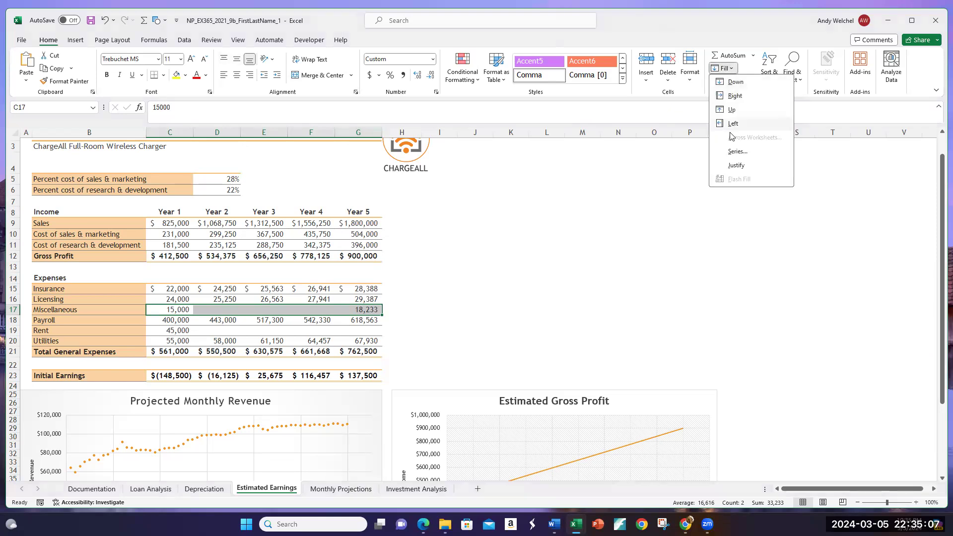
left_click(734, 152)
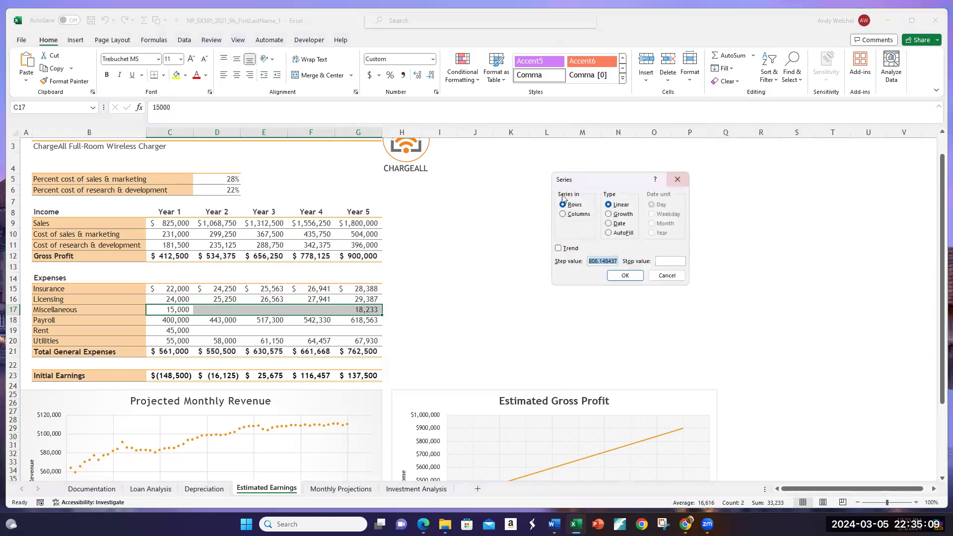
left_click(609, 214)
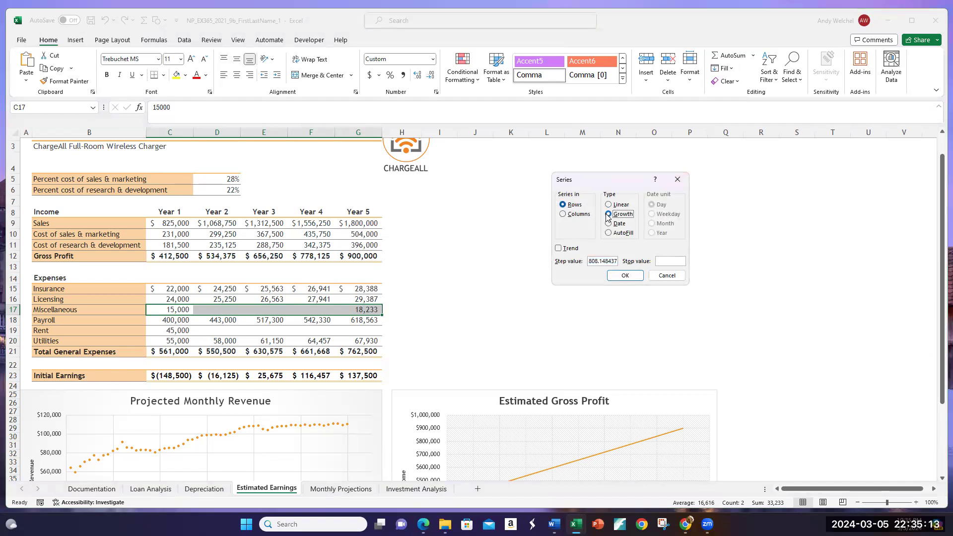
left_click(616, 275)
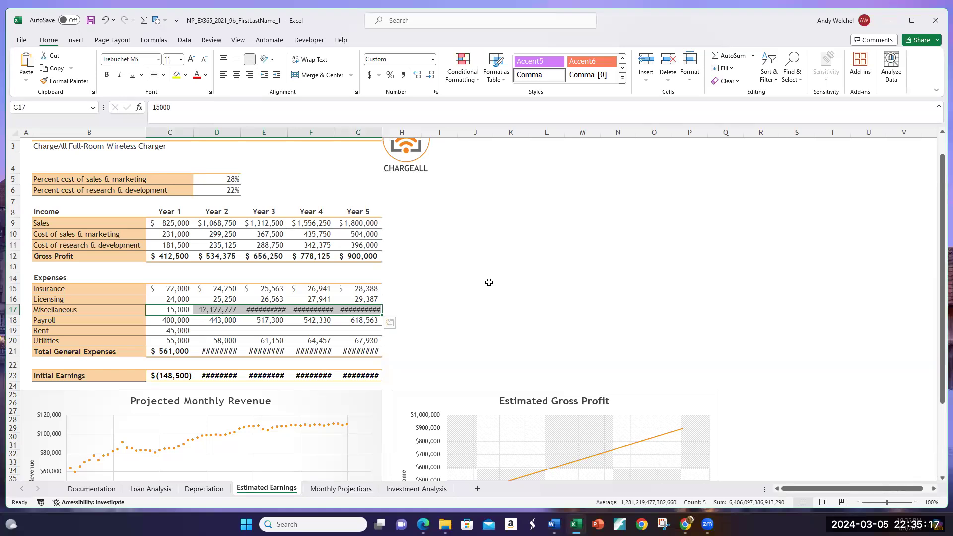
key("ctrl+z")
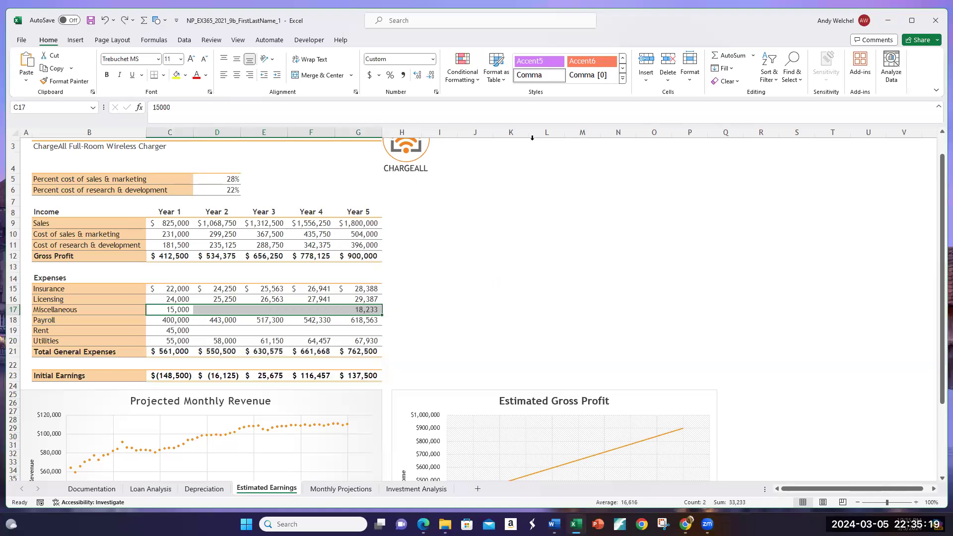
Step: Fill the Miscellaneous row from C17 to G17 with a growth series in rows, with the Trend option enabled
left_click(724, 68)
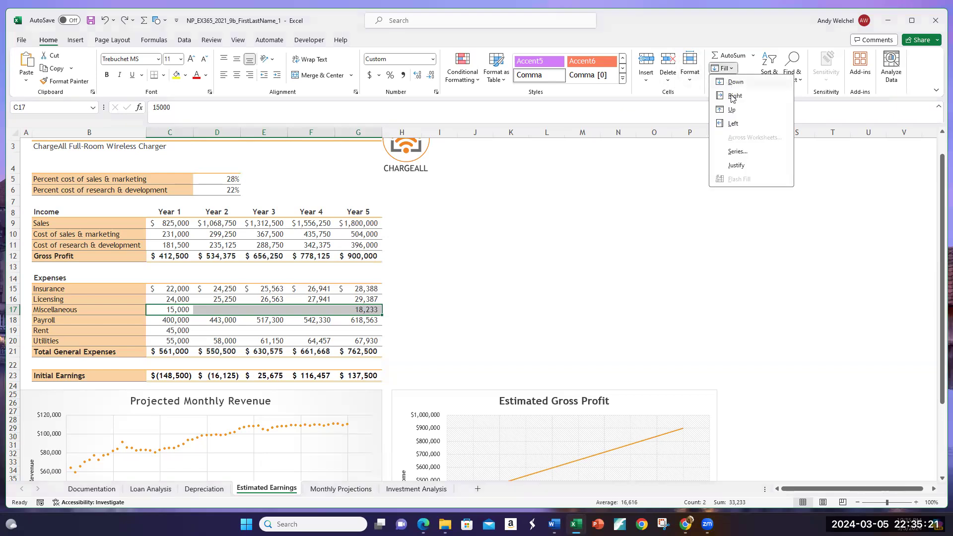
left_click(731, 157)
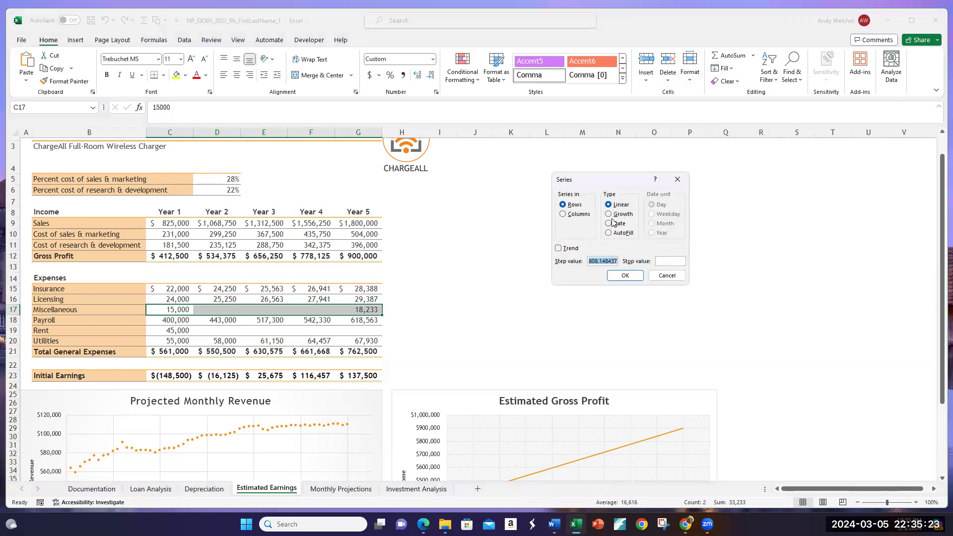
left_click(608, 215)
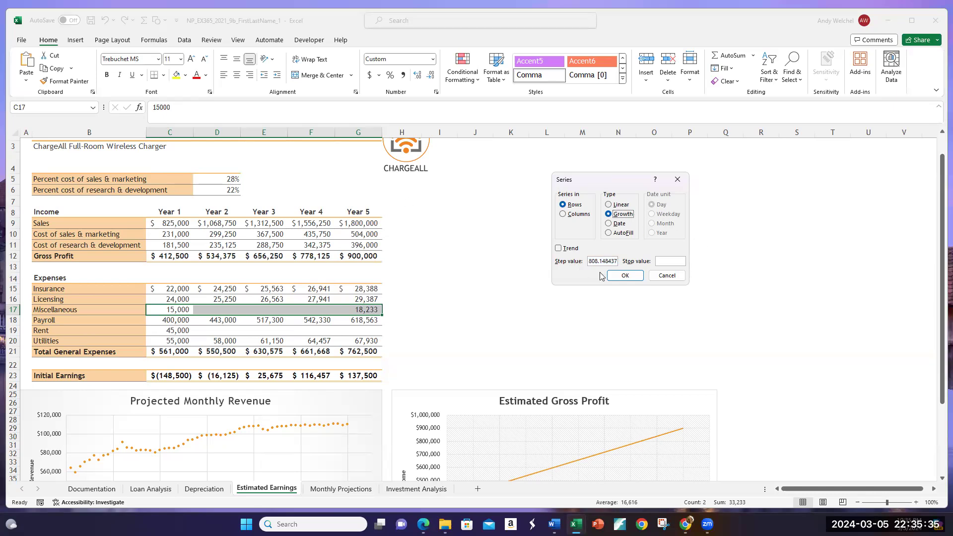
left_click(559, 248)
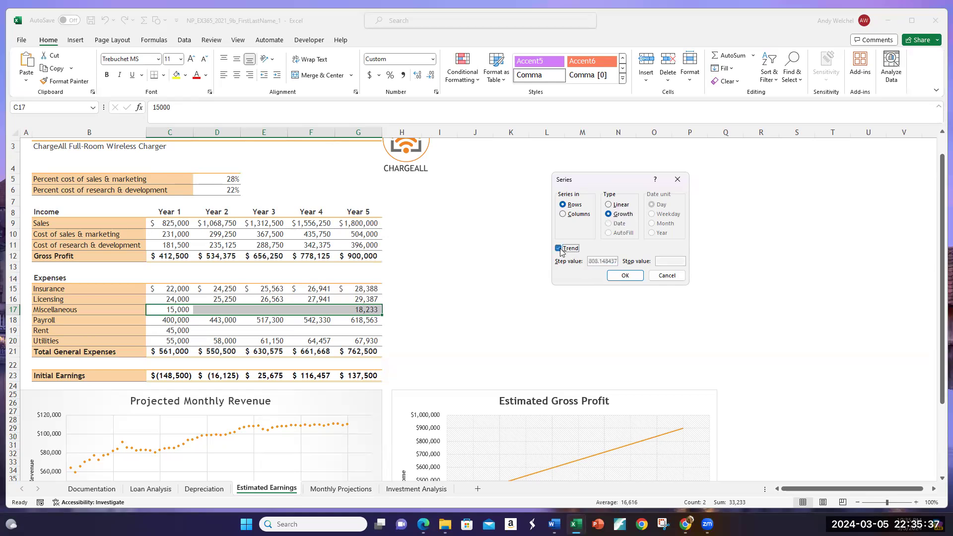
left_click(608, 205)
left_click(609, 214)
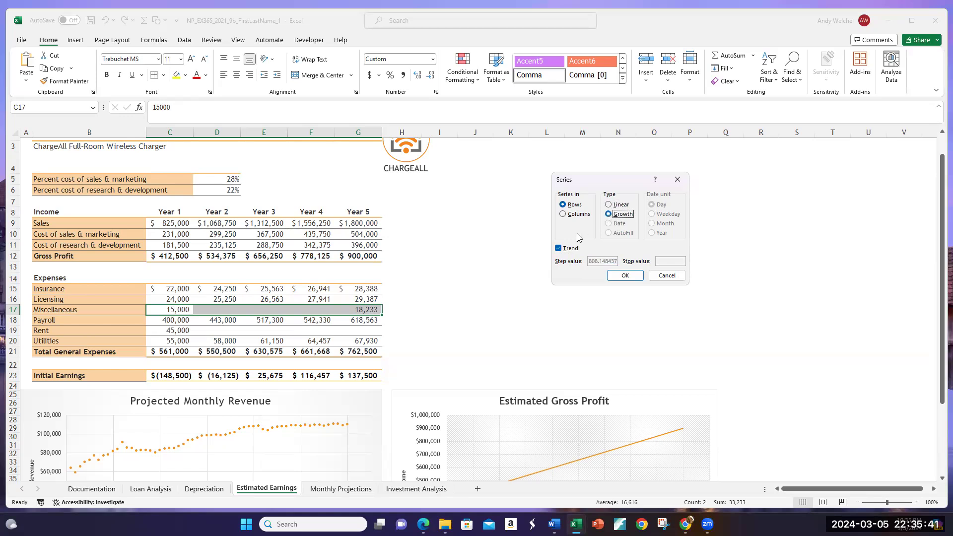
left_click(620, 276)
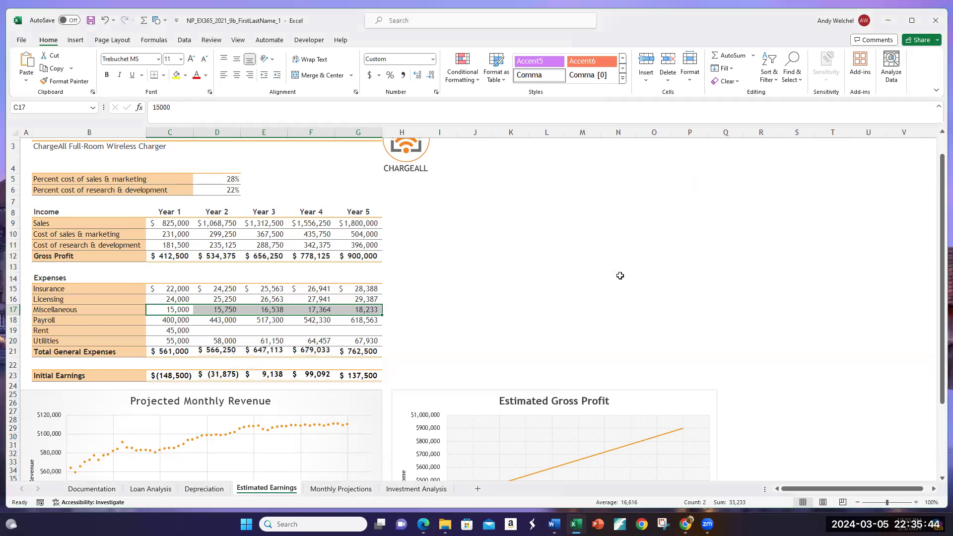
Step: Check the interpolated Miscellaneous values in row 17 year by year and compare them with the linear Sales series in C9:G9
left_click(189, 311)
left_click(216, 311)
left_click(268, 310)
left_click(308, 309)
left_click(345, 311)
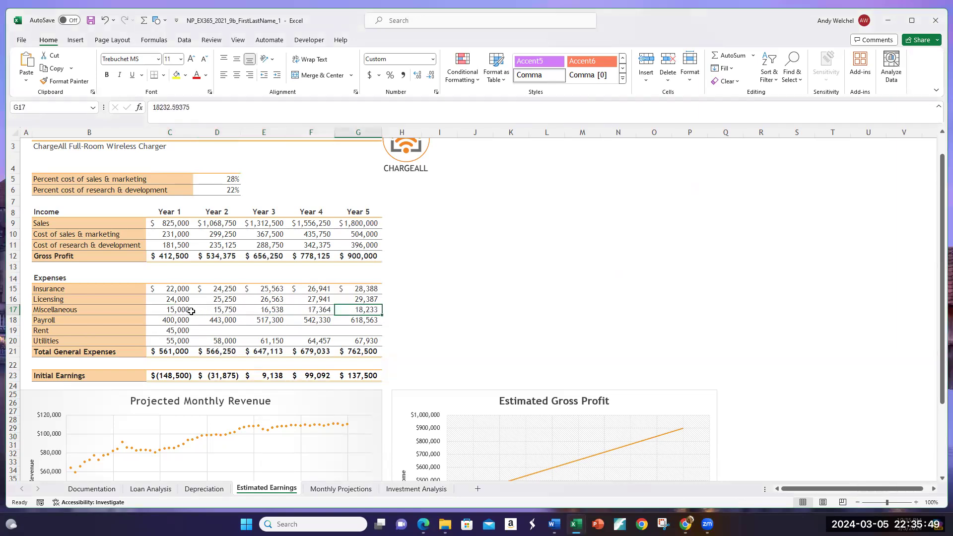
left_click(192, 312)
left_click_drag(179, 223, 351, 219)
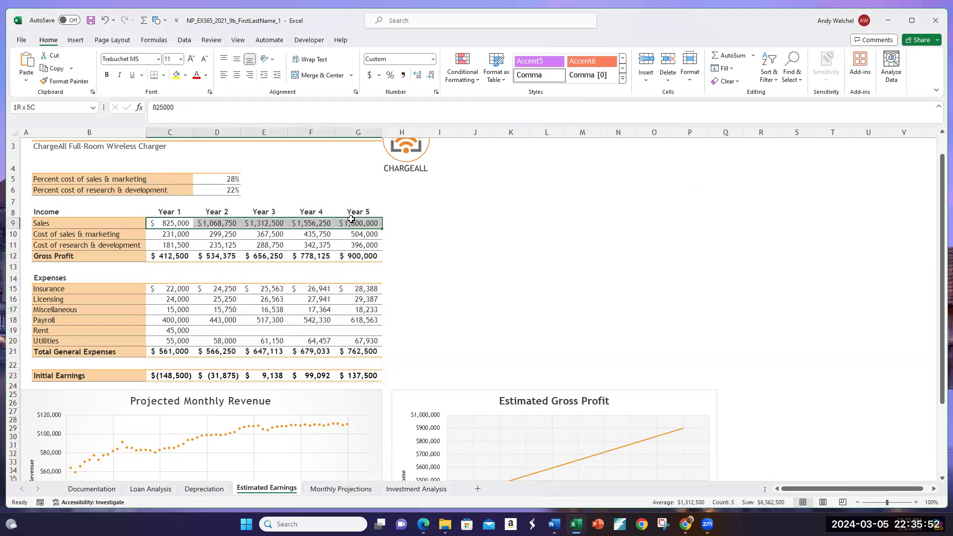
left_click(178, 300)
left_click(184, 311)
left_click(221, 310)
left_click(266, 310)
left_click(304, 310)
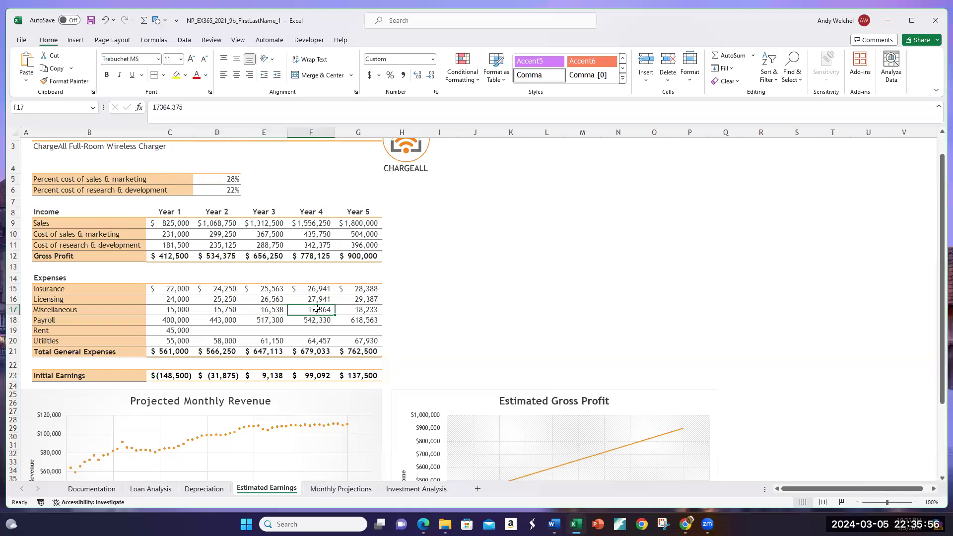
left_click(355, 311)
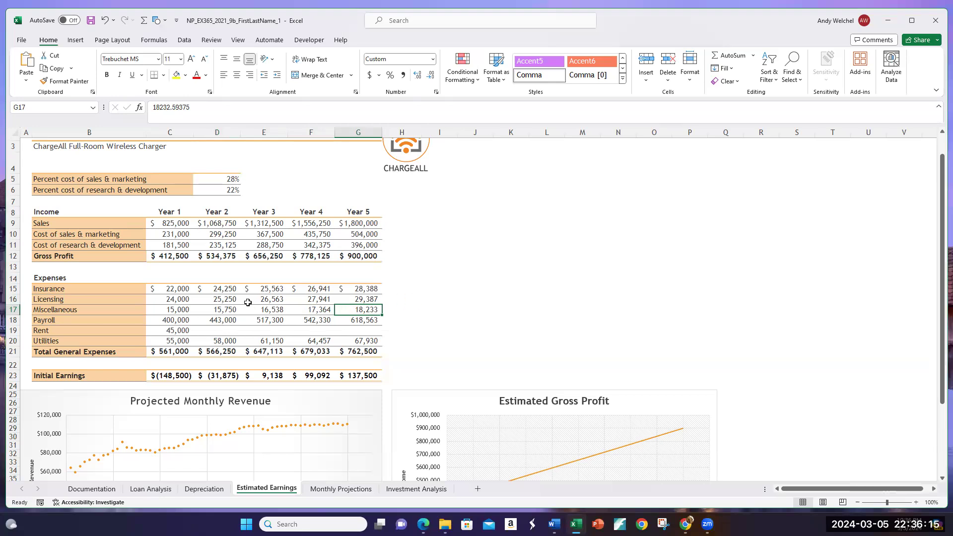
left_click(230, 310)
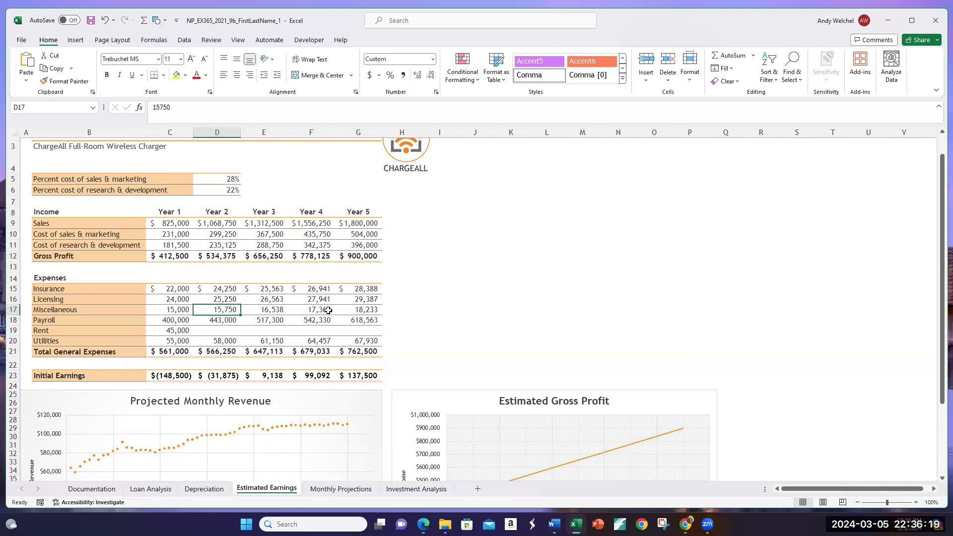
Step: Calculate the Year 2 Rent in D19 with the formula =C19*1.04
left_click(225, 331)
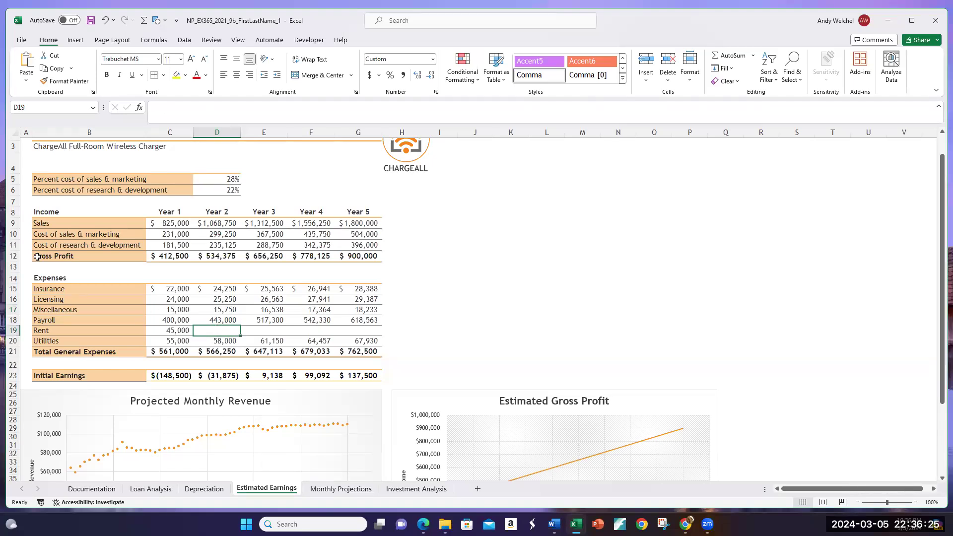
left_click(178, 330)
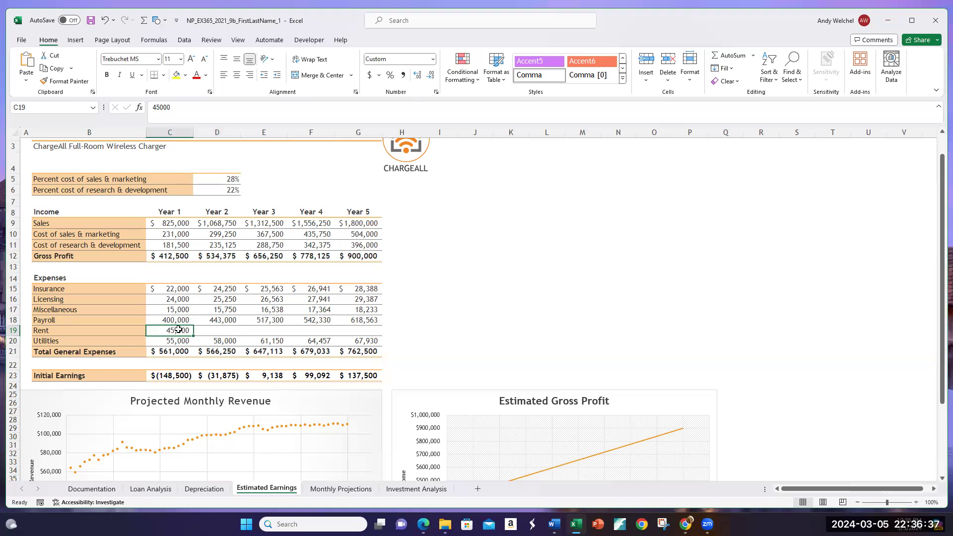
left_click(231, 332)
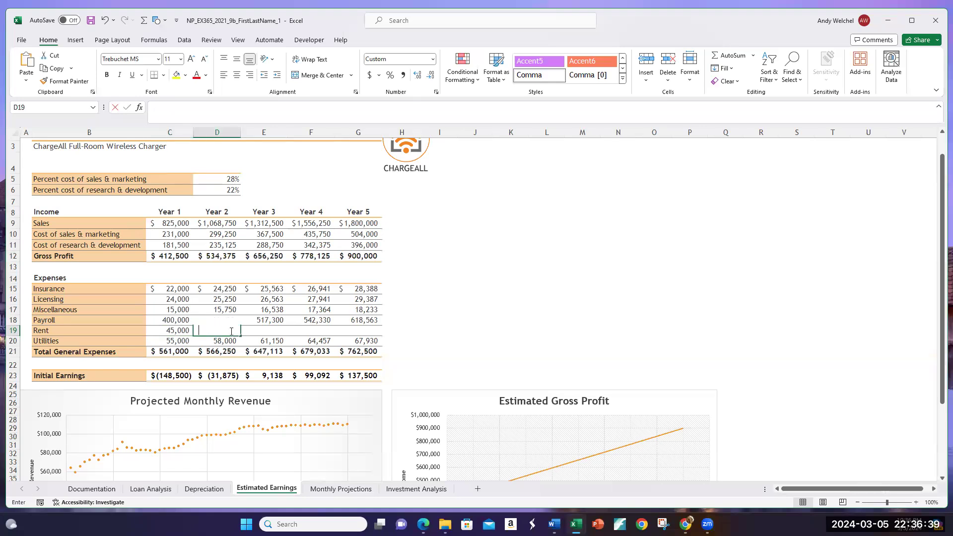
type("=")
key("Left")
type("*1")
key("Return")
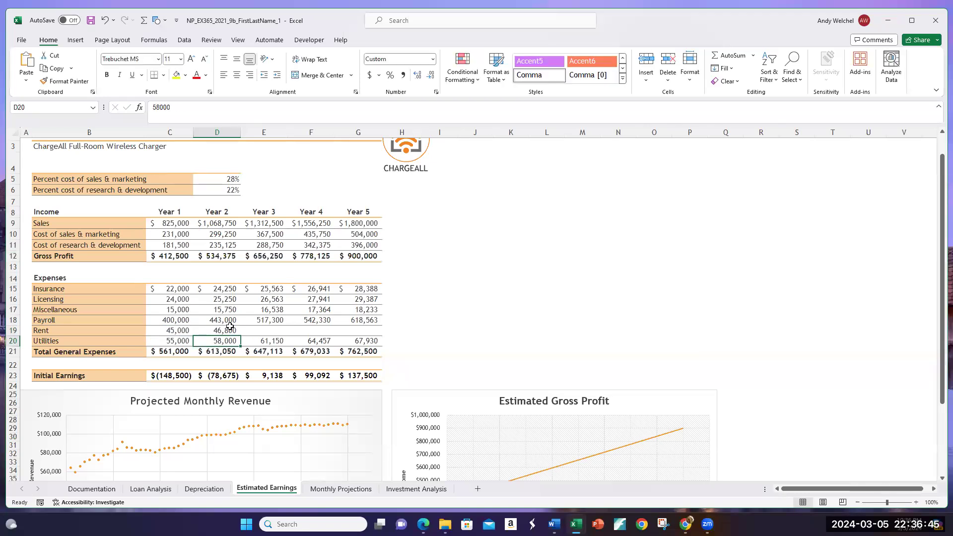
Step: Copy the Rent formula from D19 across to G19, and undo both the copy and the formula entry
left_click(216, 327)
left_click_drag(241, 336, 363, 335)
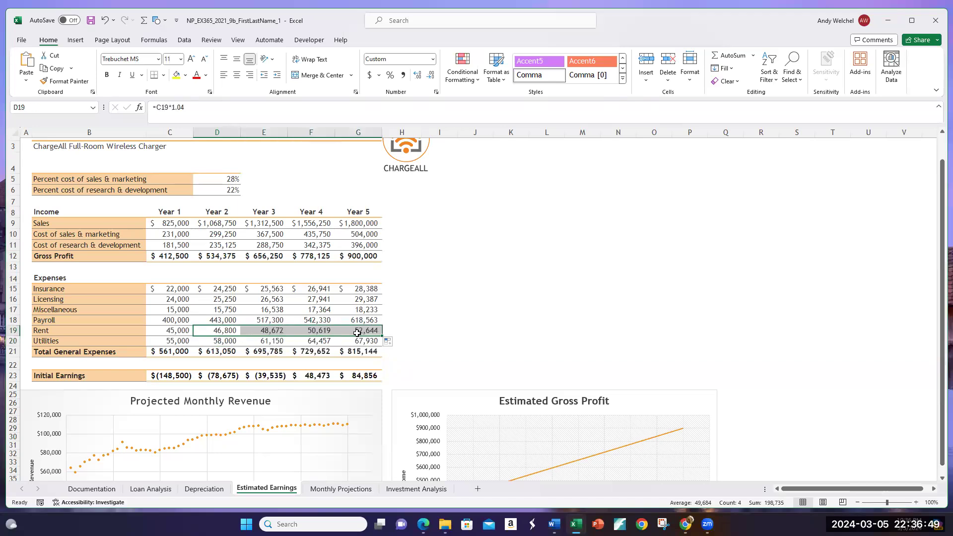
left_click(357, 332)
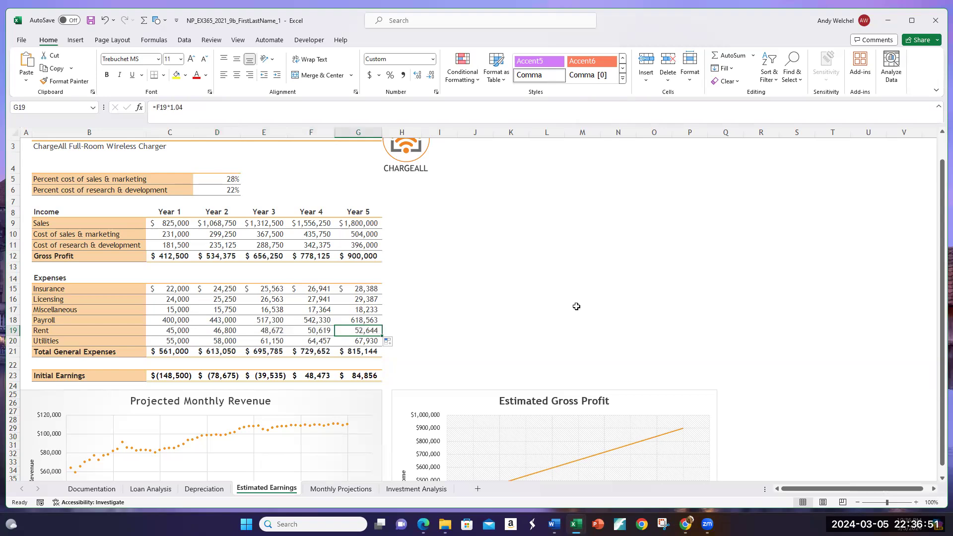
key("ctrl+z")
key("ctrl+z")
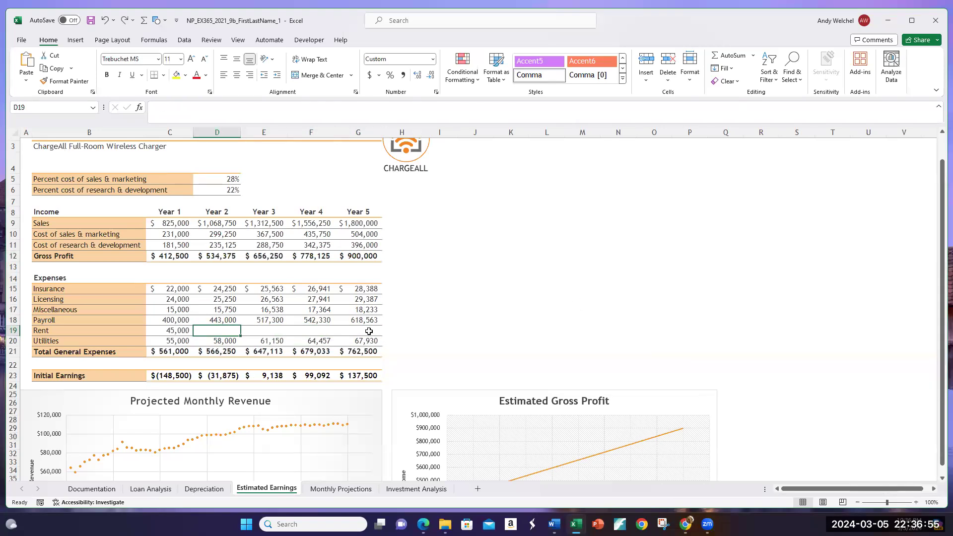
Step: Try filling the Rent row C19:G19 with a growth series in rows using the Trend option, and undo the fill
left_click_drag(173, 331, 358, 328)
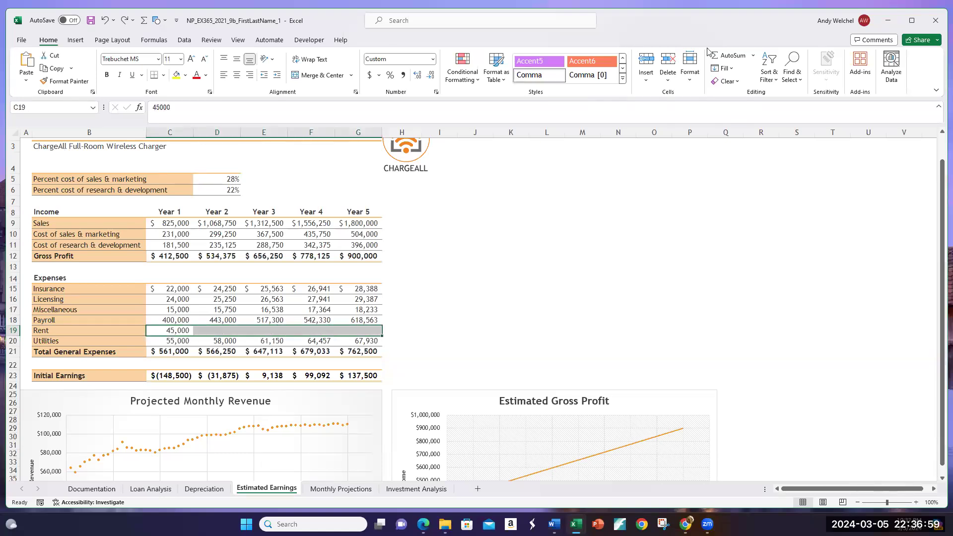
left_click(723, 69)
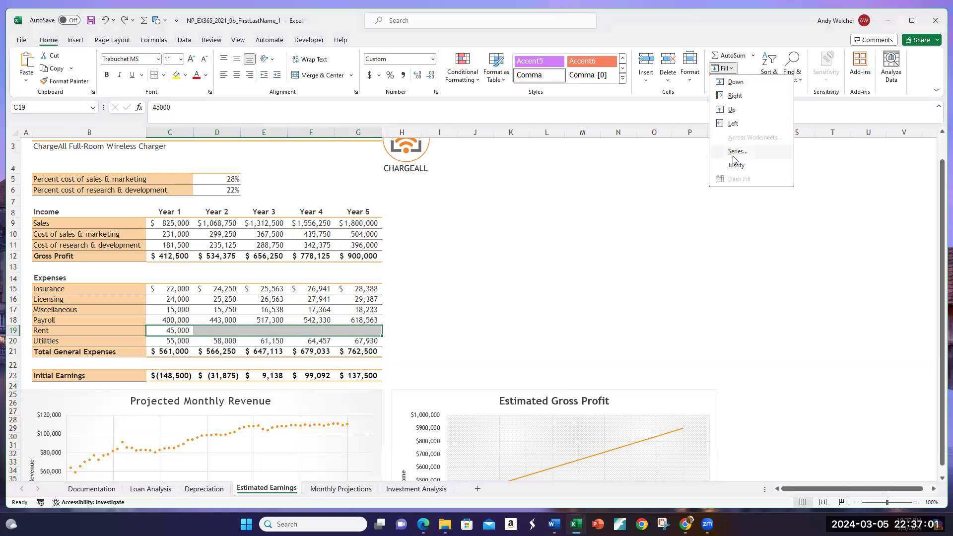
left_click(736, 154)
left_click(617, 215)
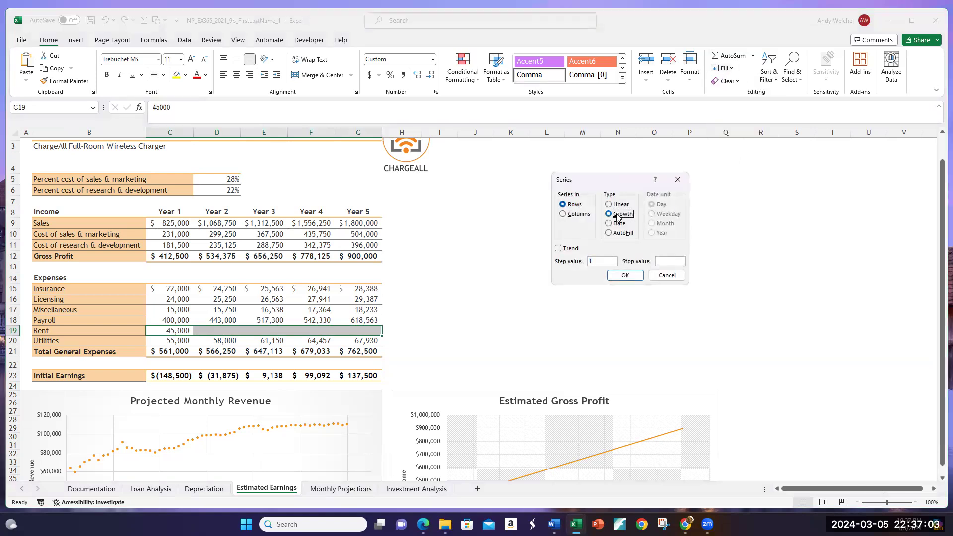
left_click(558, 250)
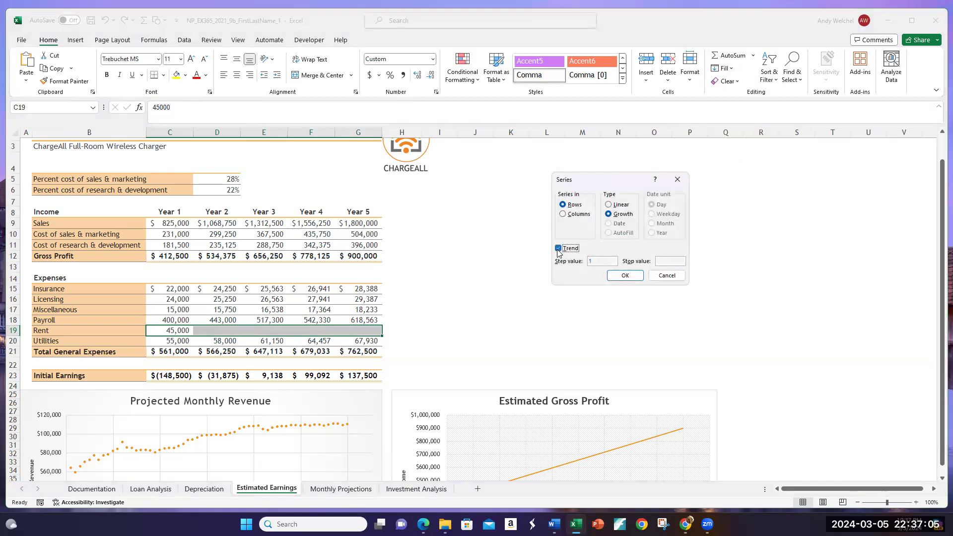
left_click(626, 275)
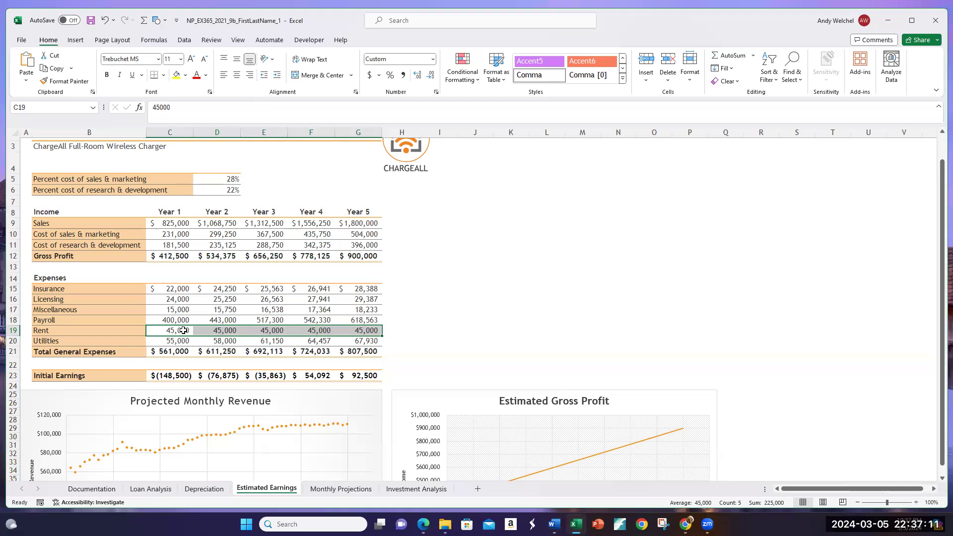
key("ctrl+z")
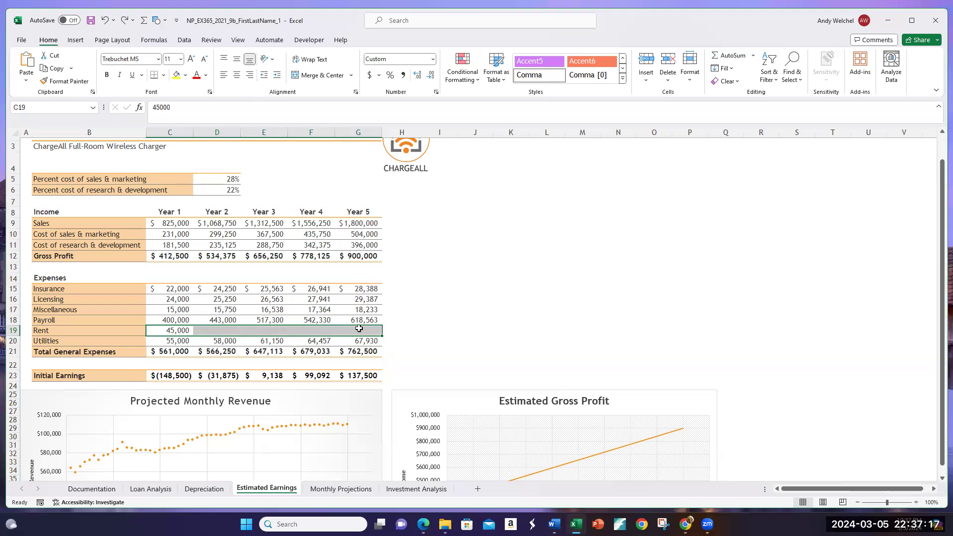
Step: Fill the Rent row C19:G19 with a growth series in rows, using a step value of 1.04 without the Trend option
left_click(438, 330)
left_click_drag(181, 329, 370, 330)
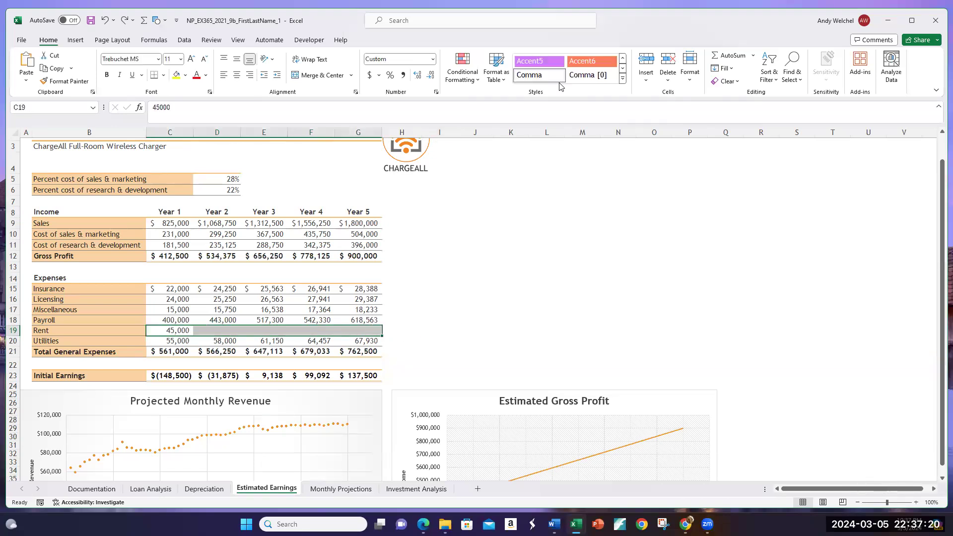
left_click(723, 68)
left_click(737, 152)
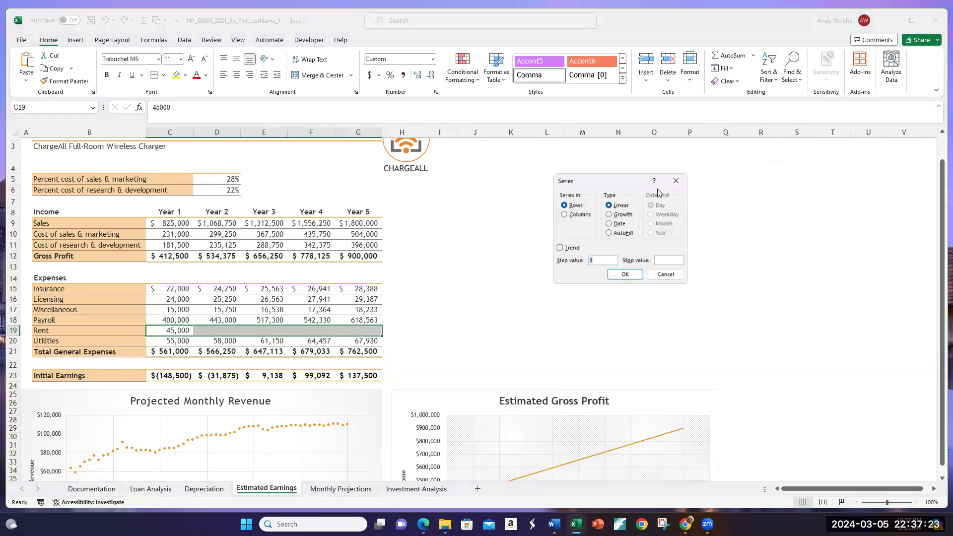
left_click(612, 215)
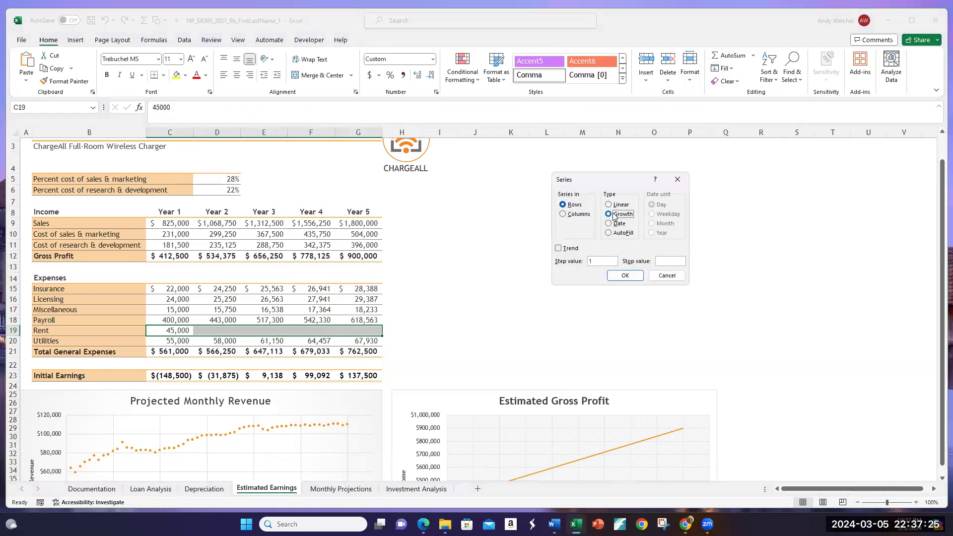
left_click(558, 250)
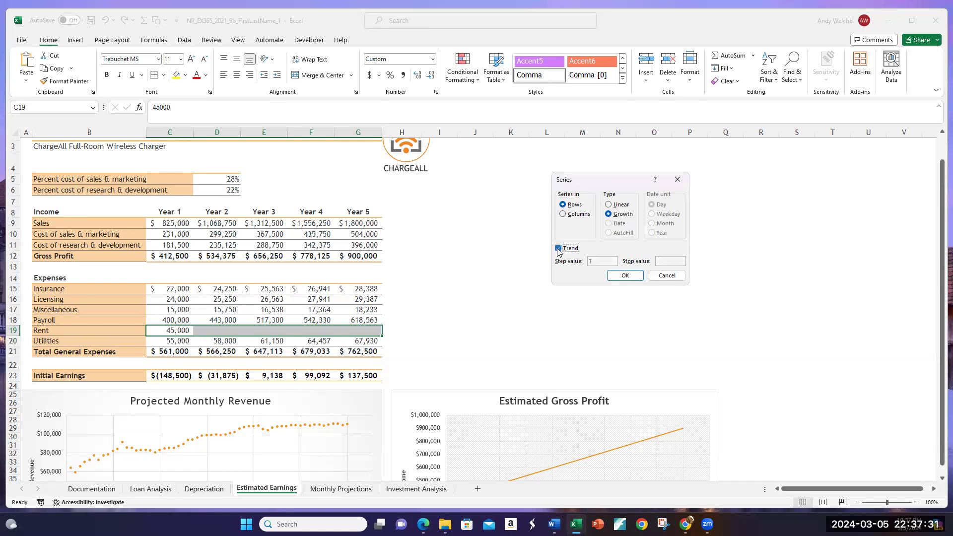
left_click(559, 250)
left_click(596, 260)
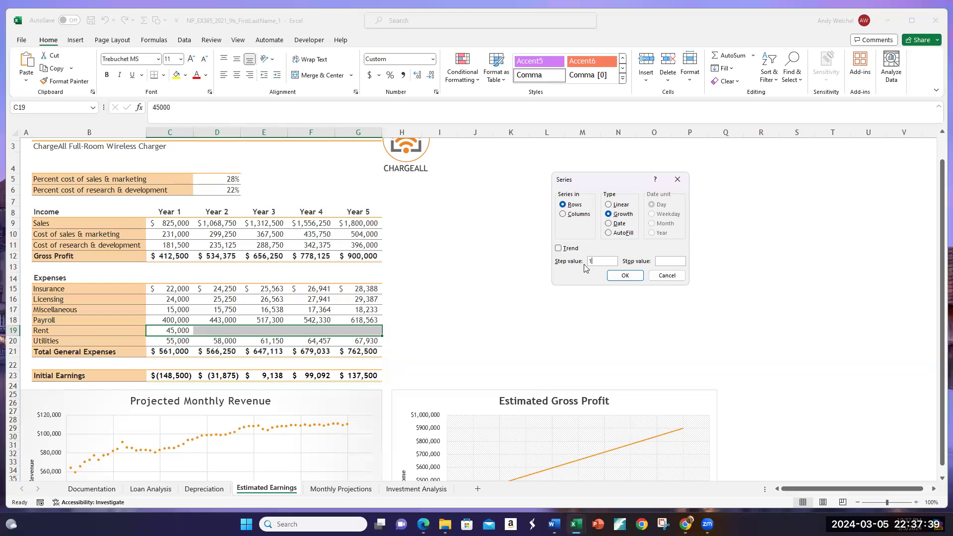
type("4")
left_click(625, 275)
Step: Check the filled Rent values in D19:G19 year by year
left_click(224, 331)
left_click(261, 333)
left_click(231, 332)
left_click(249, 330)
left_click(221, 330)
left_click(258, 330)
left_click(318, 331)
left_click(349, 331)
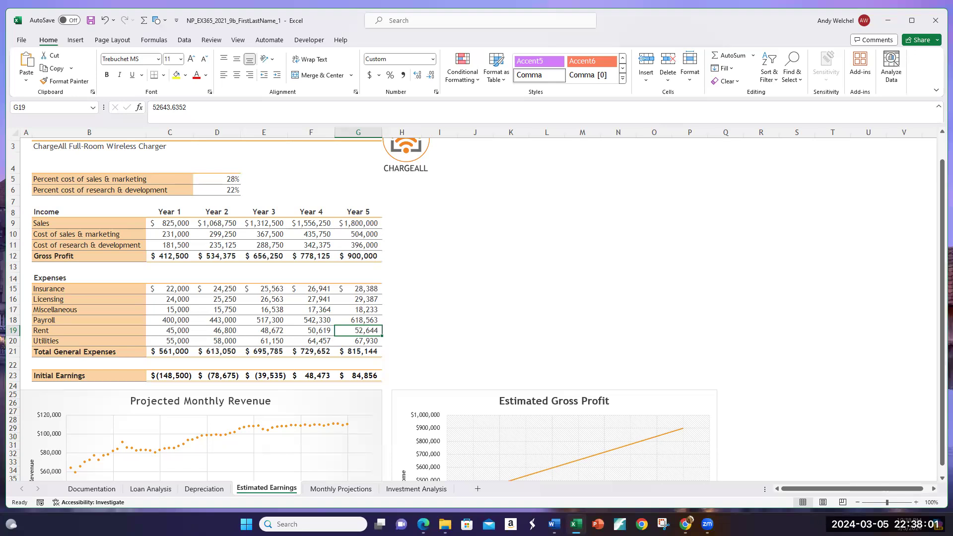
Step: Examine the earnings table and the Projected Monthly Revenue and Estimated Gross Profit charts below it
left_click(462, 318)
scroll(551, 442, "down", 1)
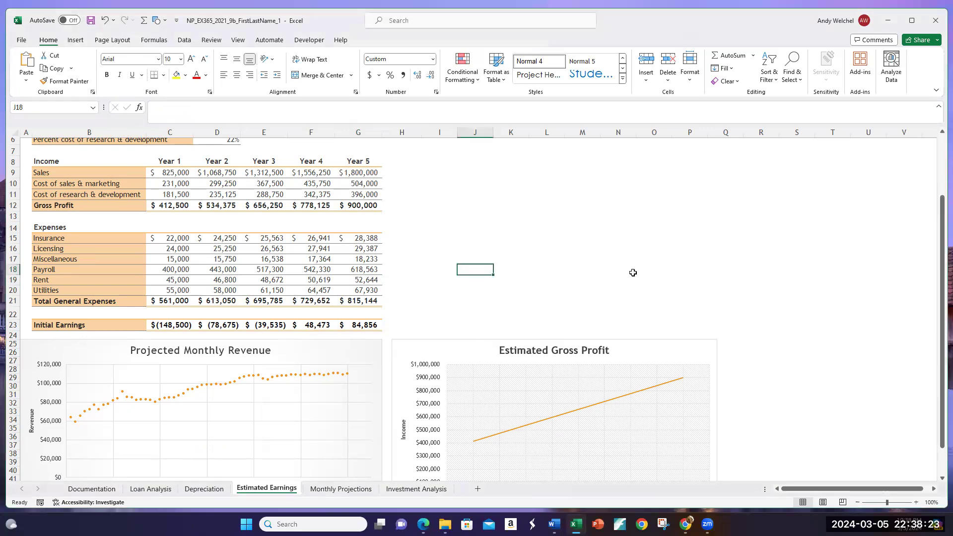
scroll(634, 277, "down", 3)
scroll(511, 194, "up", 1)
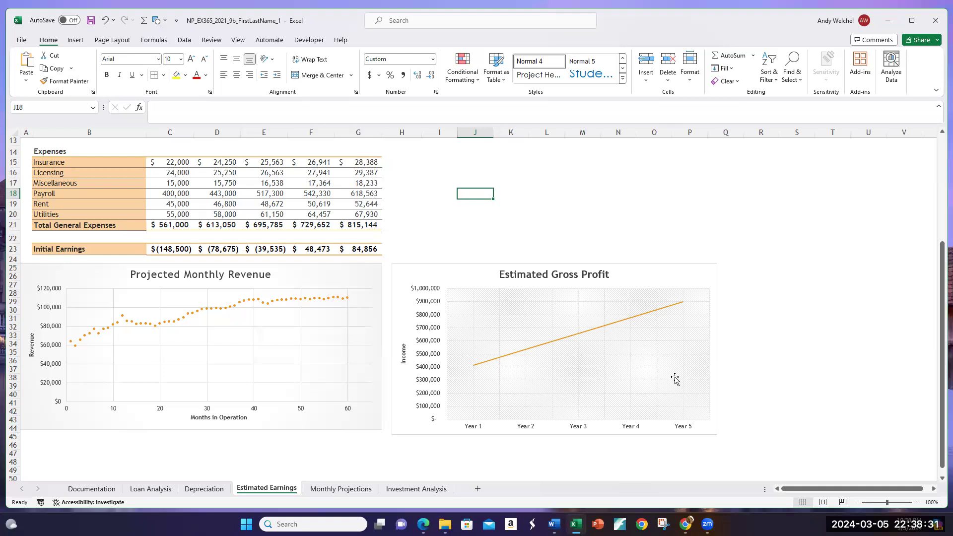
scroll(264, 283, "up", 3)
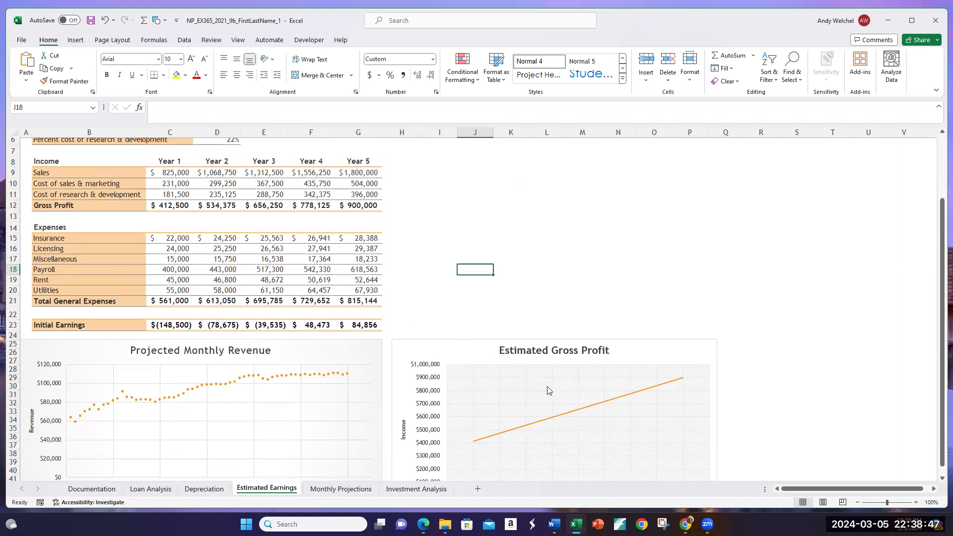
scroll(564, 397, "down", 2)
scroll(564, 397, "down", 1)
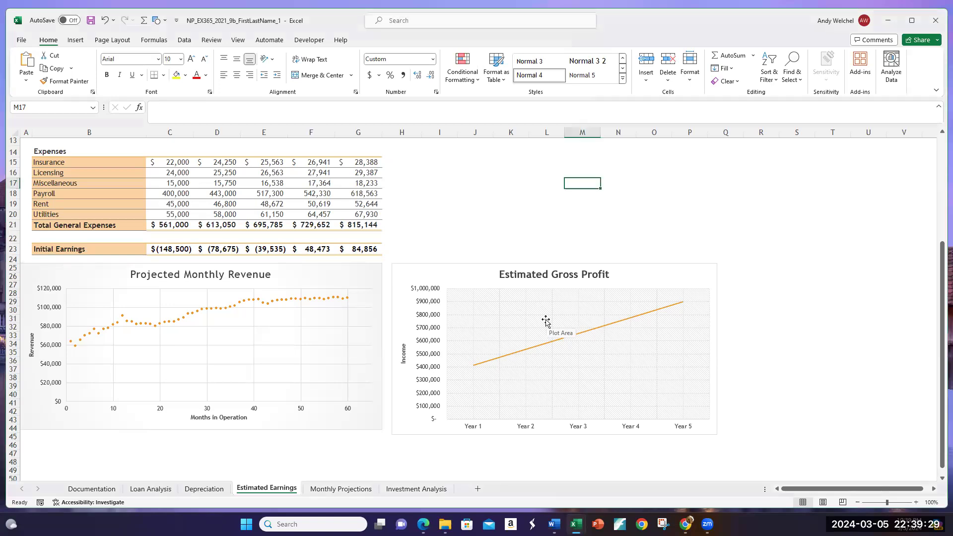
Step: Add a linear trendline to the Estimated Gross Profit line chart
left_click(557, 341)
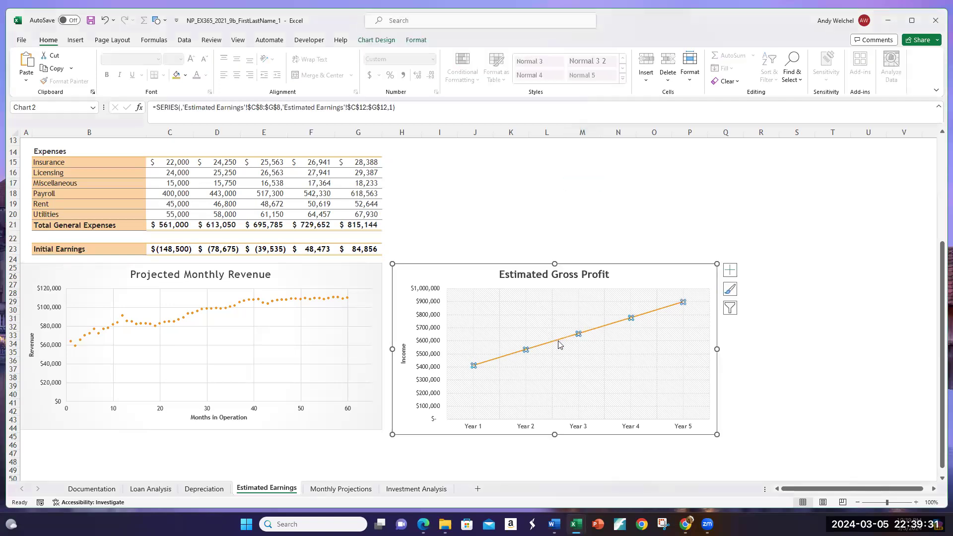
left_click(431, 358)
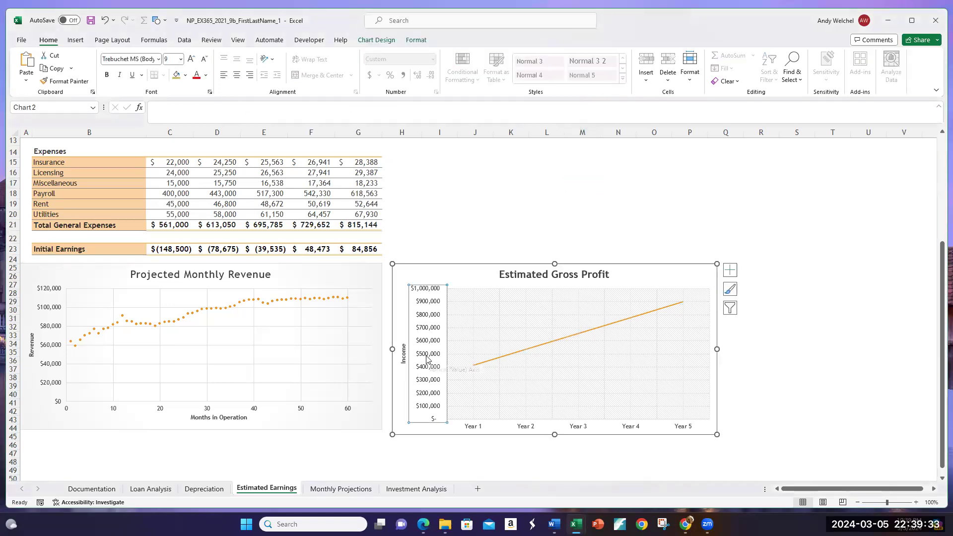
left_click(648, 275)
left_click(645, 215)
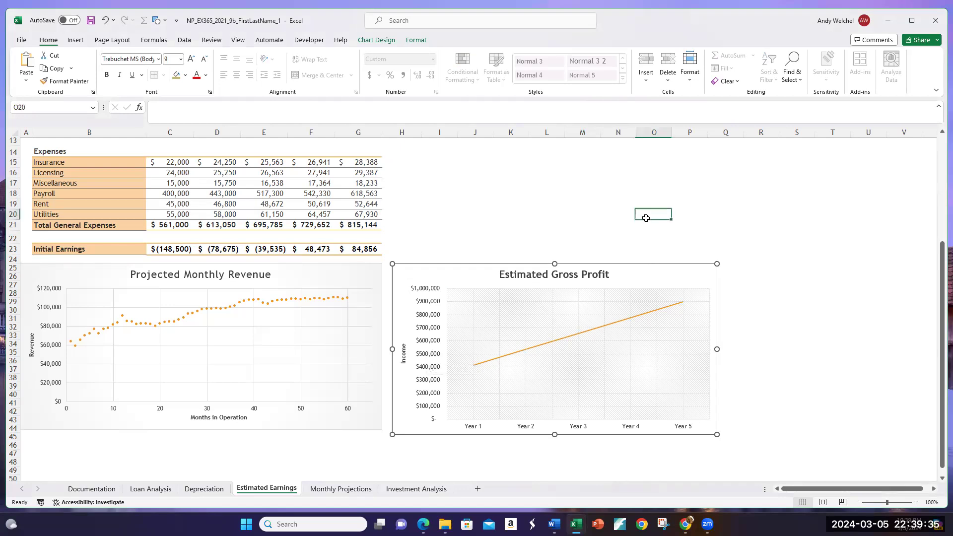
left_click(638, 276)
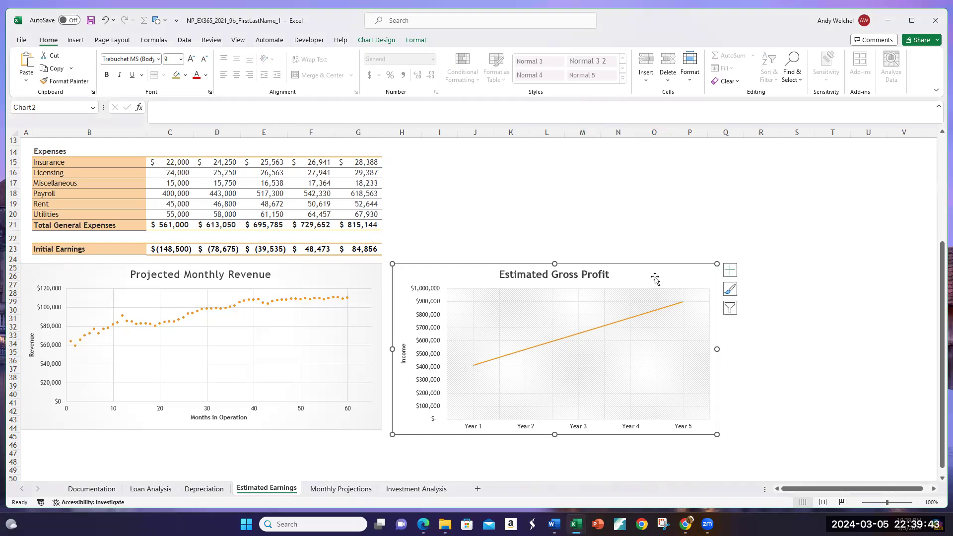
left_click(380, 43)
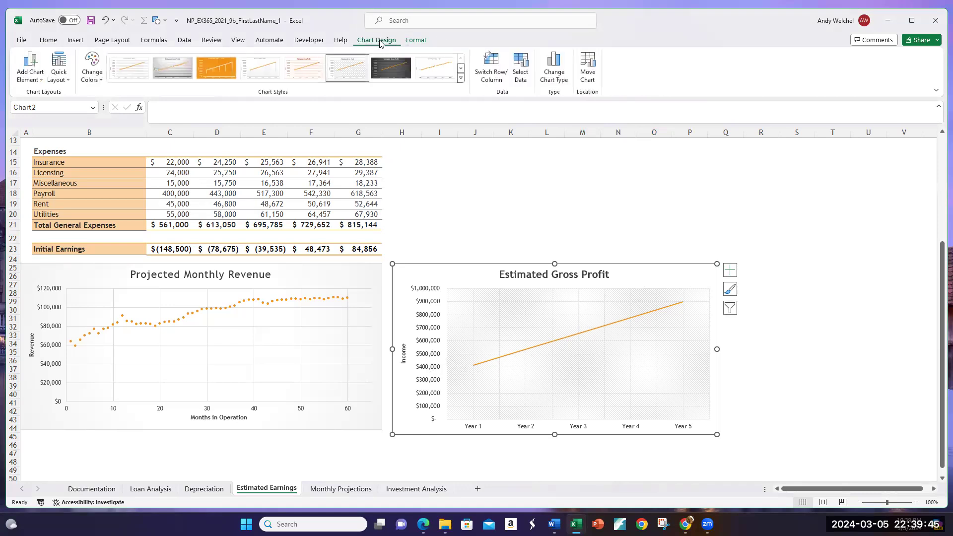
left_click(29, 82)
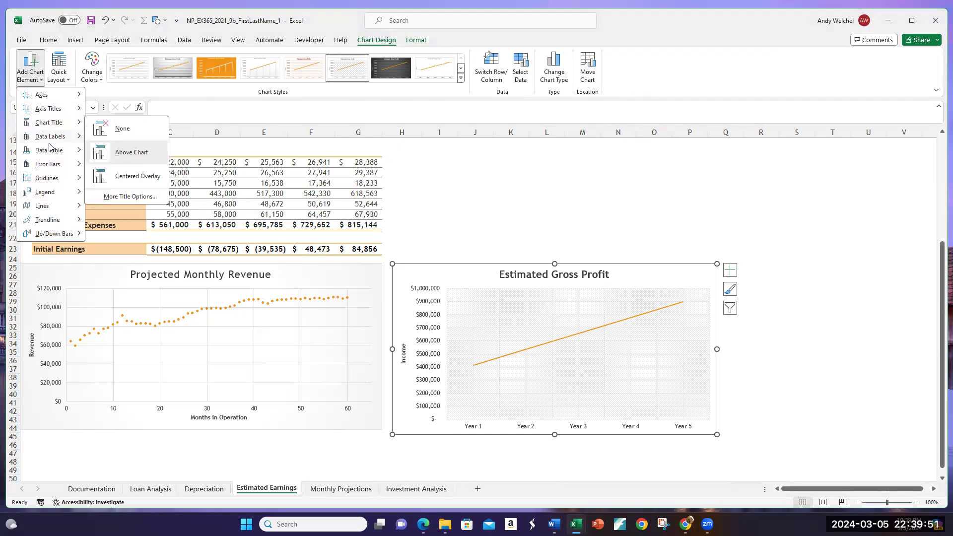
mouse_move(43, 220)
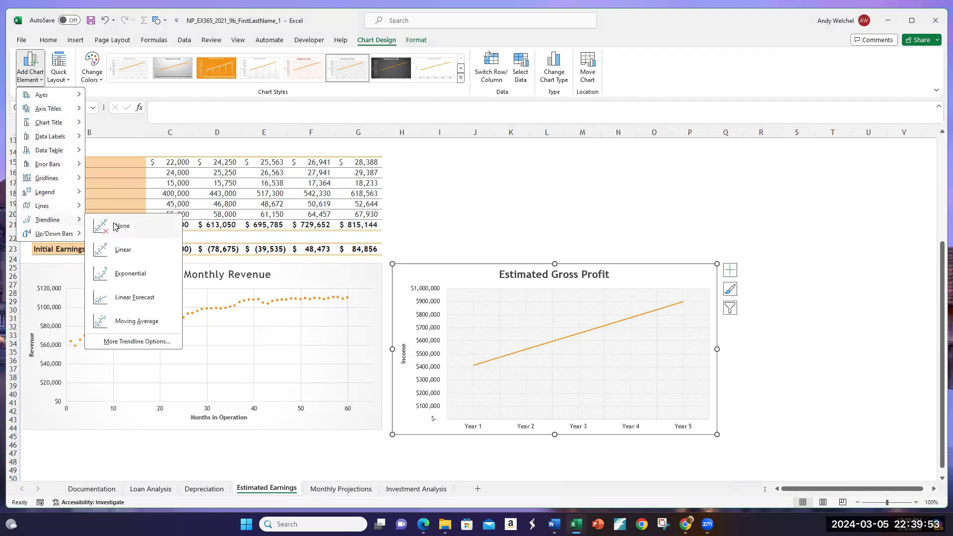
left_click(128, 250)
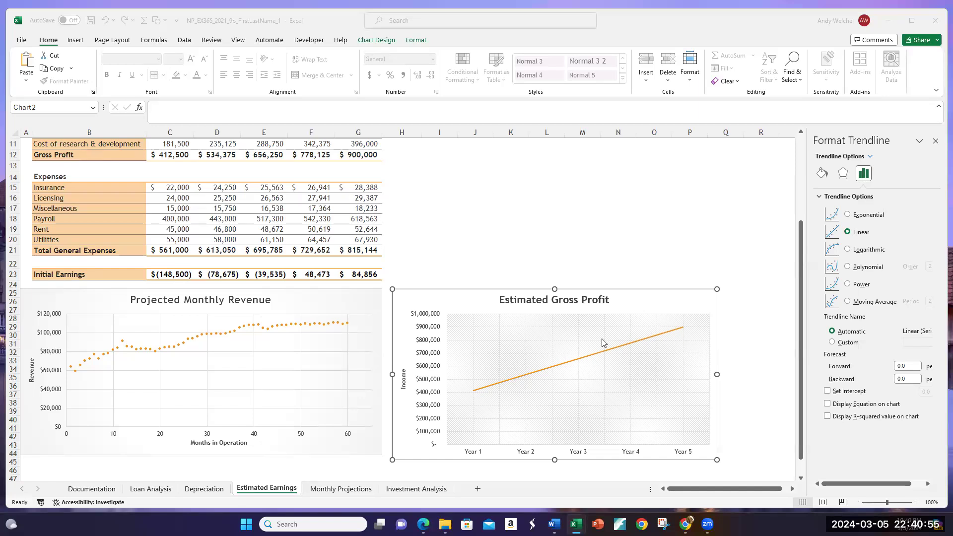
Step: Extend the Estimated Gross Profit chart's trendline with a forward forecast of 1 period
left_click(595, 355)
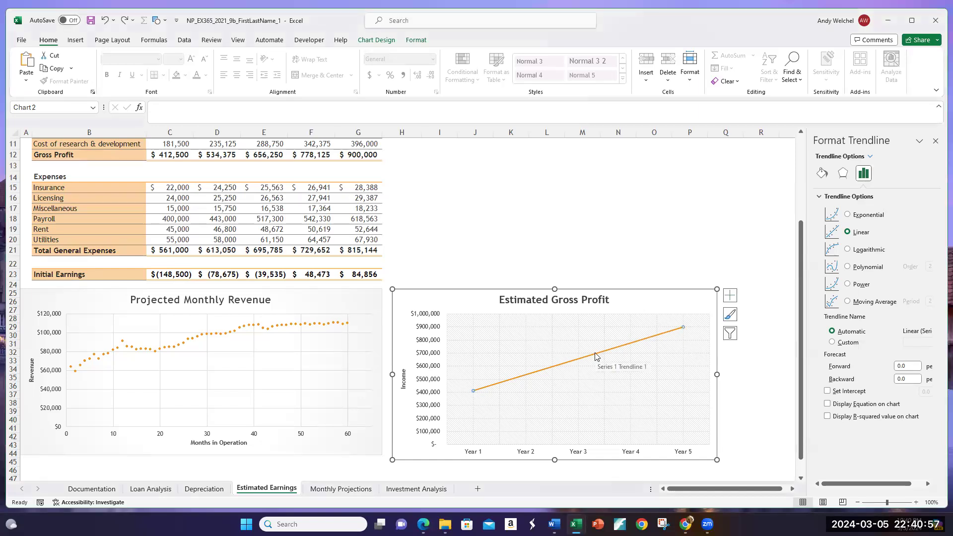
right_click(595, 356)
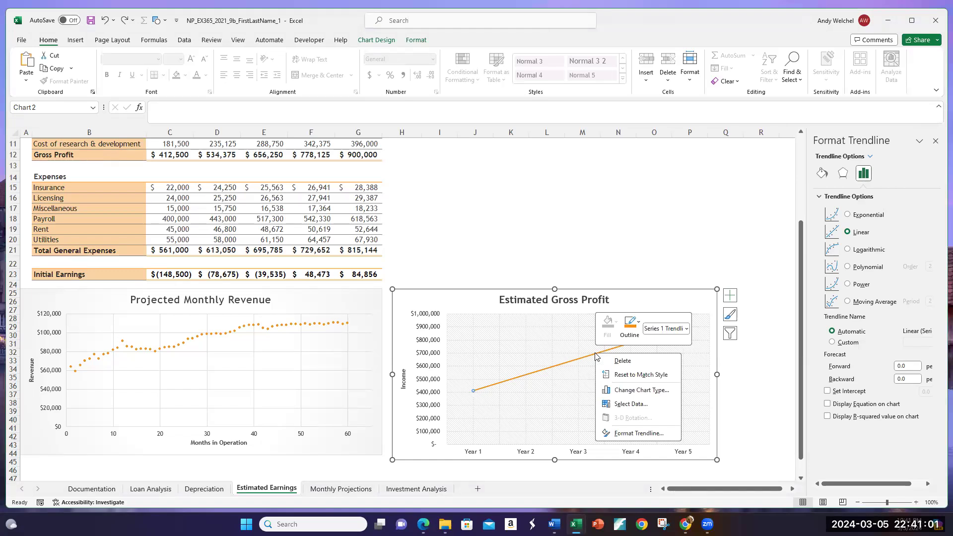
left_click(638, 434)
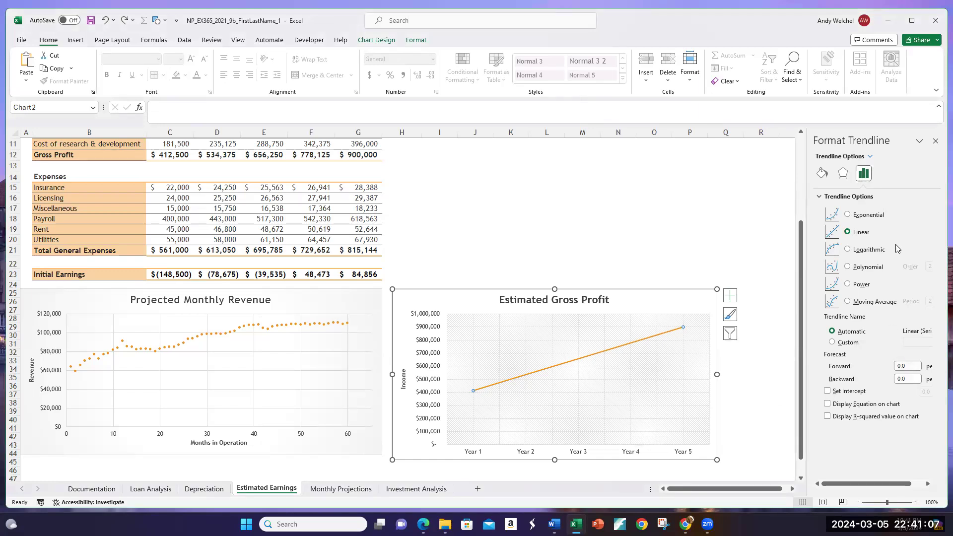
left_click(908, 365)
key("BackSpace")
key("BackSpace")
type("1")
left_click(747, 420)
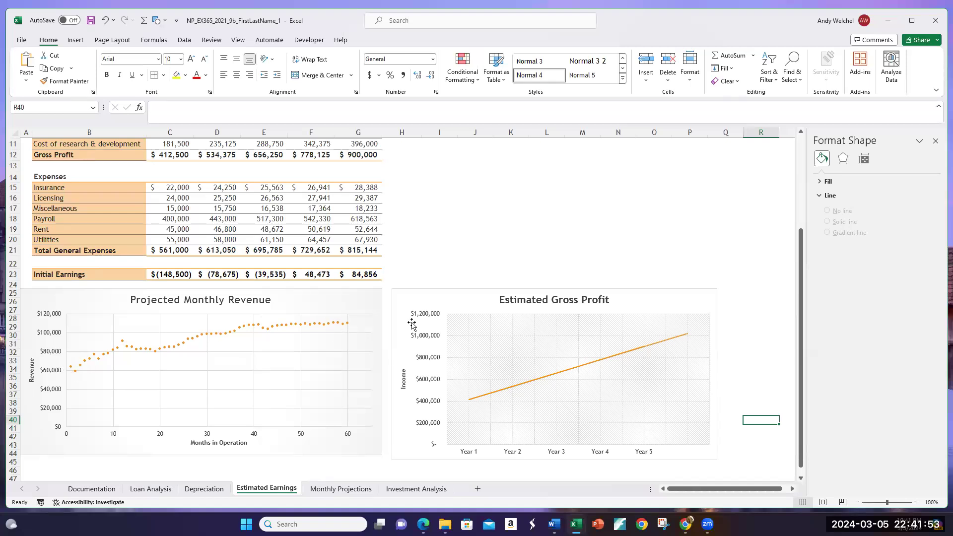
Step: Add a trendline to the Projected Monthly Revenue scatter chart and open its detailed formatting options
left_click(330, 345)
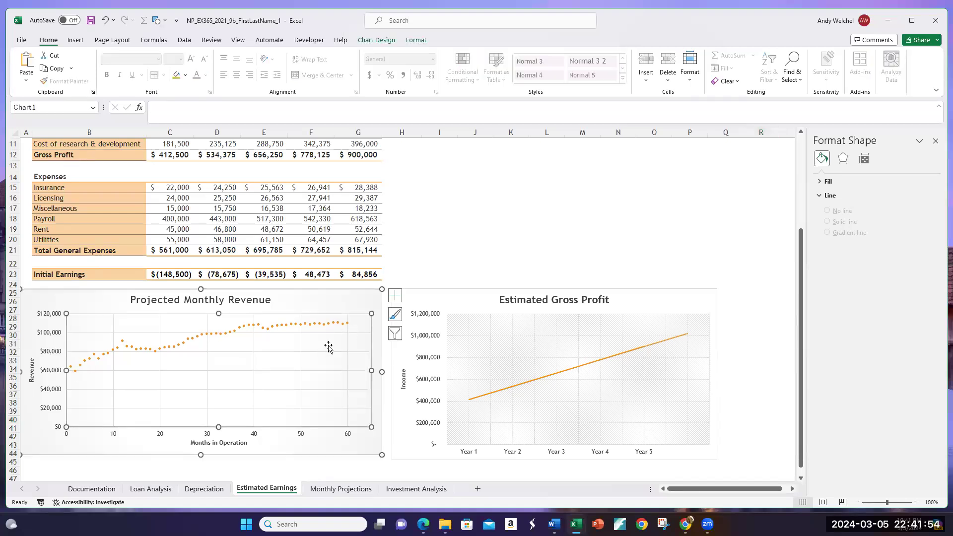
left_click(350, 299)
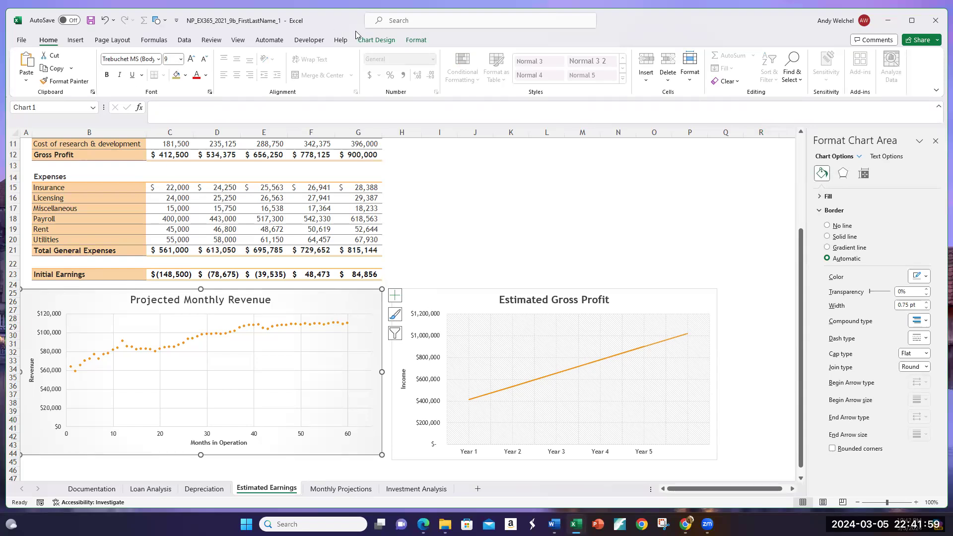
left_click(370, 40)
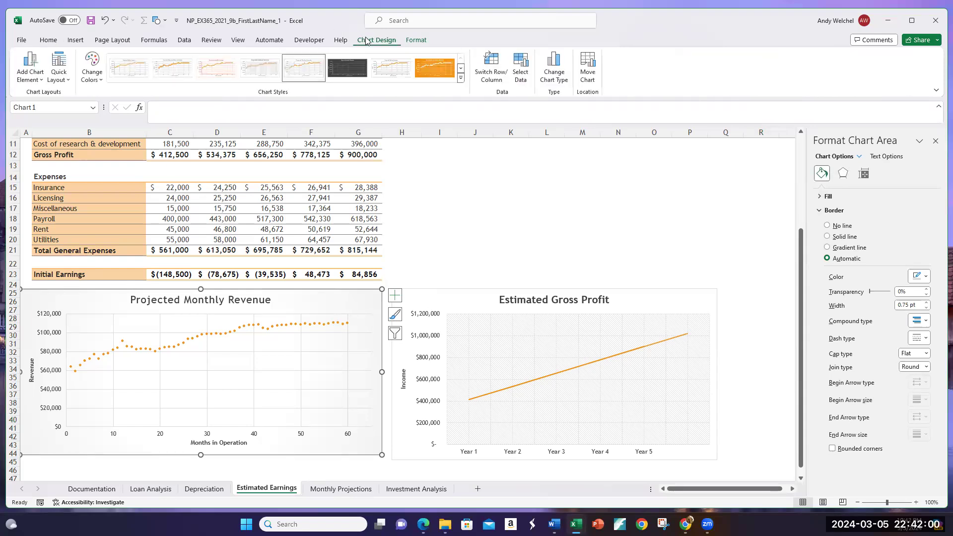
left_click(37, 79)
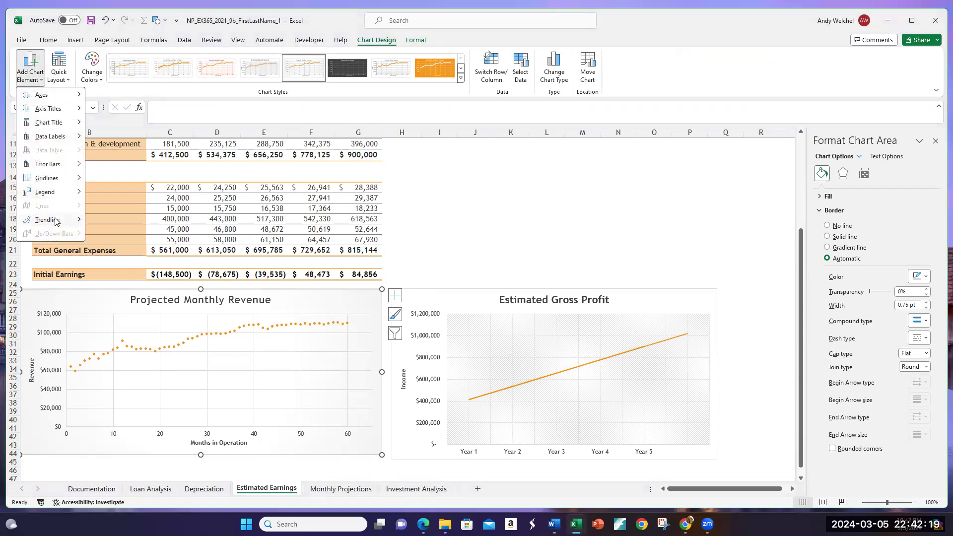
mouse_move(56, 220)
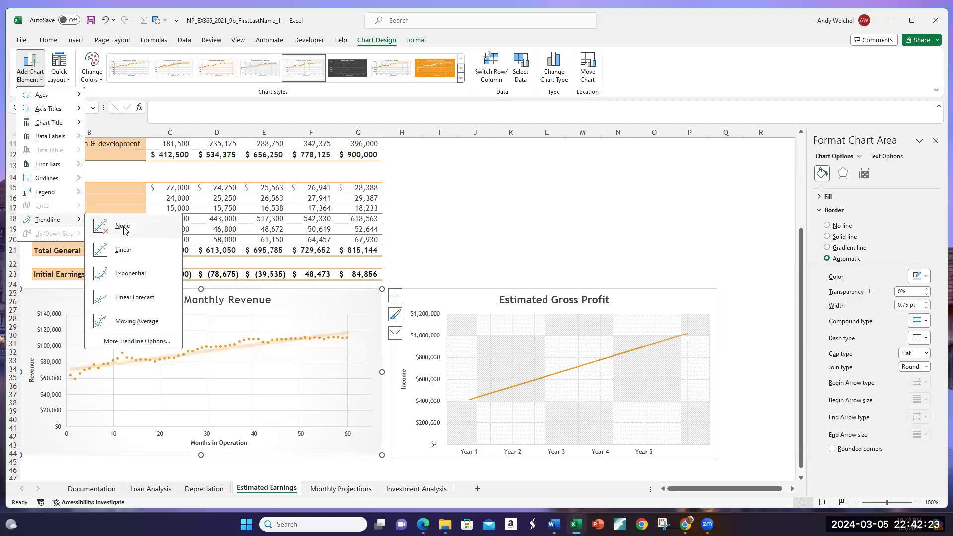
left_click(126, 342)
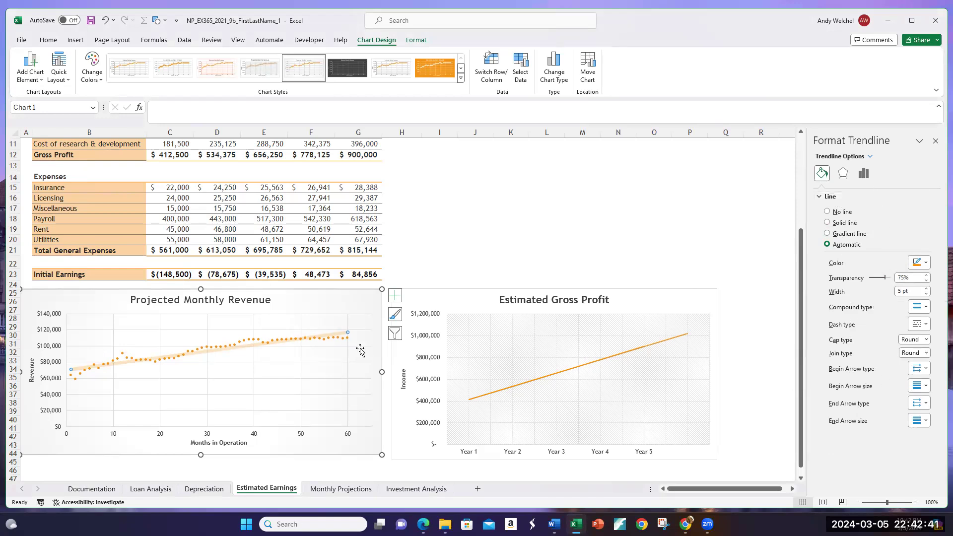
left_click(41, 82)
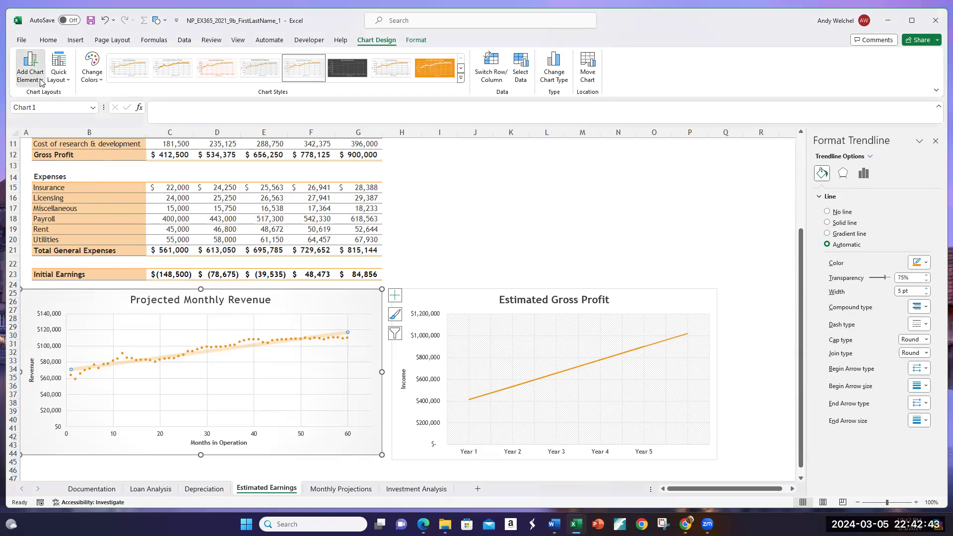
left_click(42, 82)
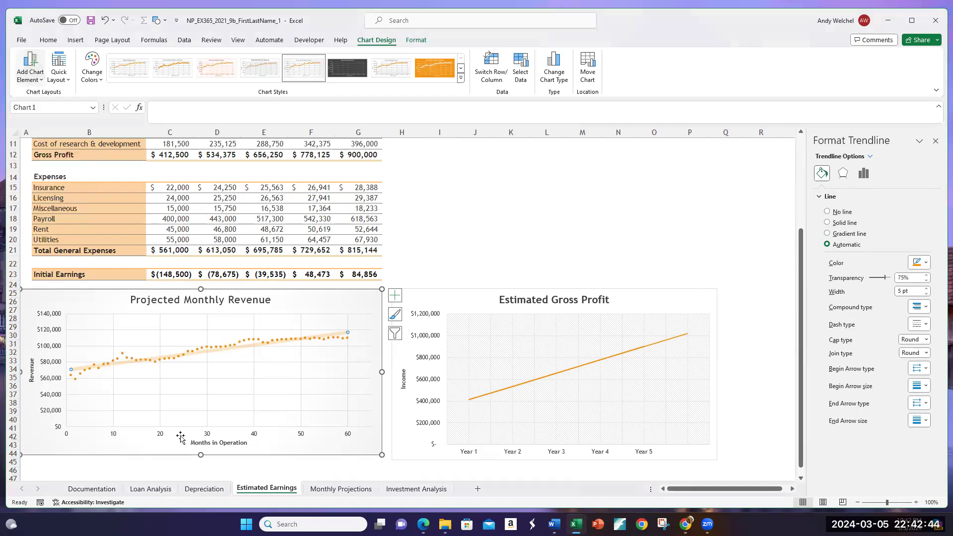
Step: Change the Projected Monthly Revenue chart's trendline type to Logarithmic and close the trendline formatting
right_click(160, 359)
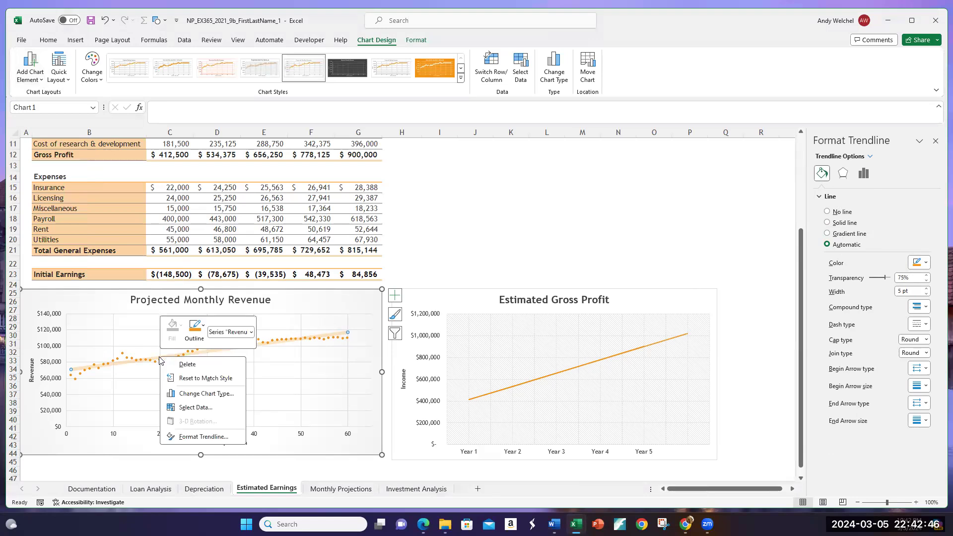
left_click(204, 436)
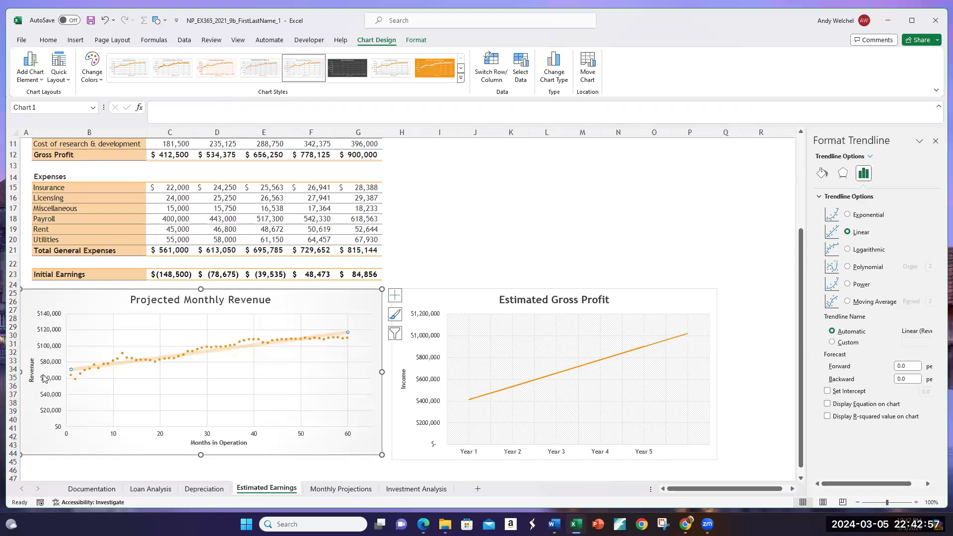
left_click(850, 250)
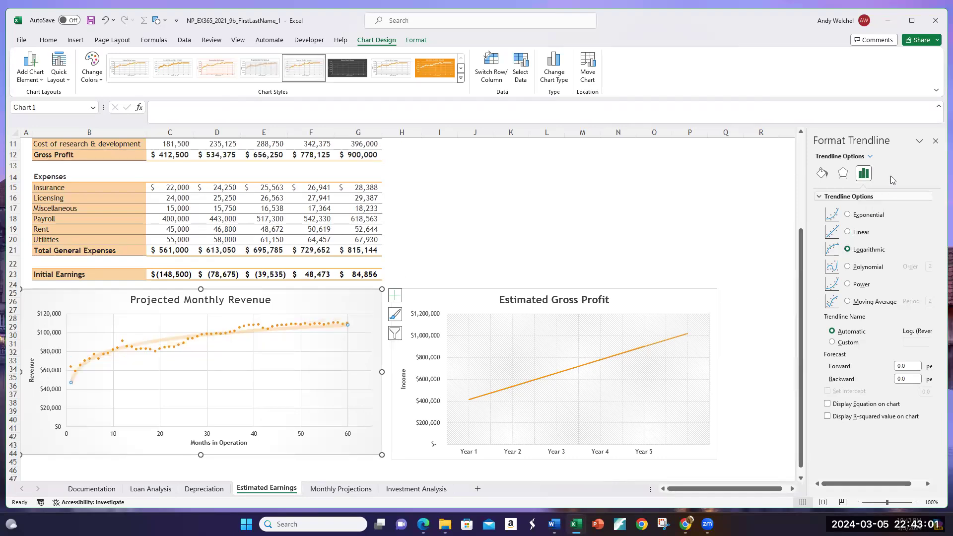
left_click(935, 141)
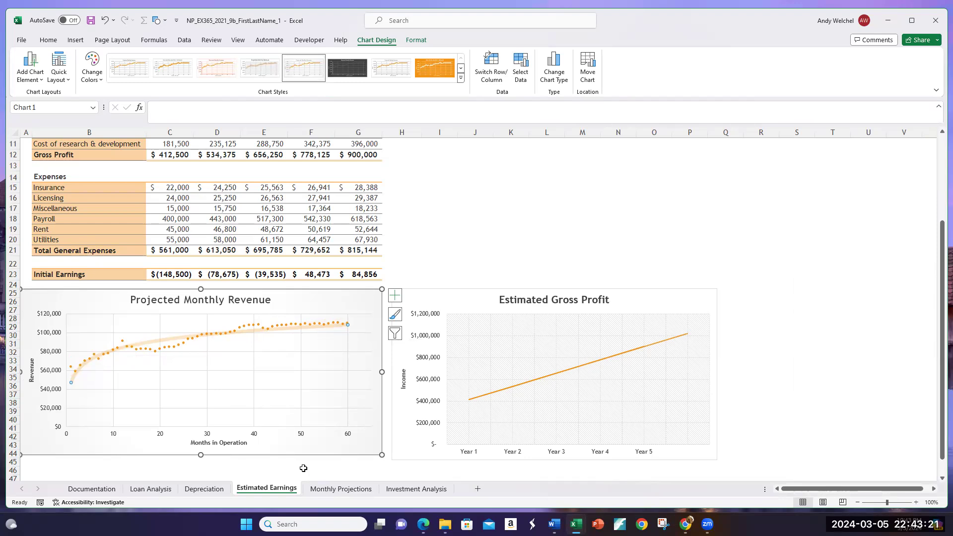
Step: Look at the Investment Analysis and Monthly Projections sheets
left_click(399, 489)
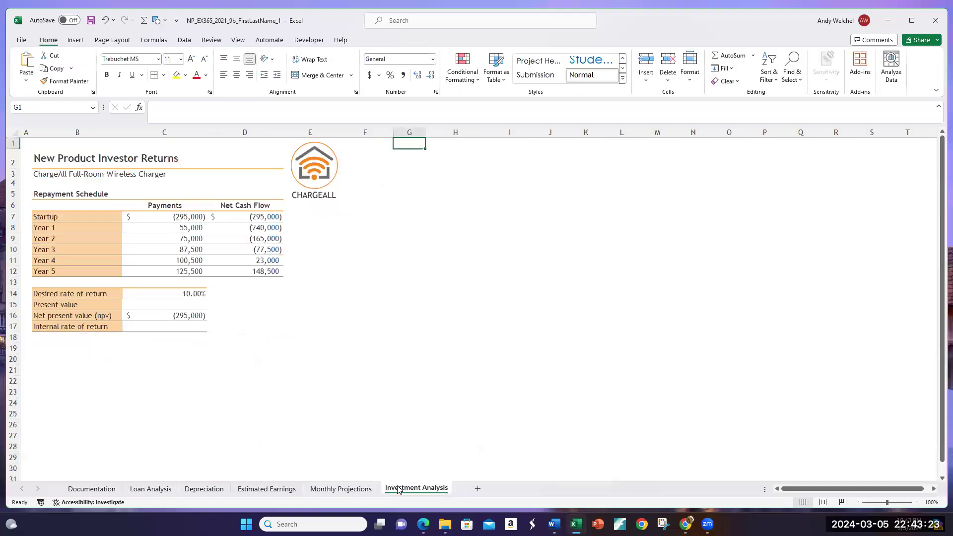
left_click(330, 489)
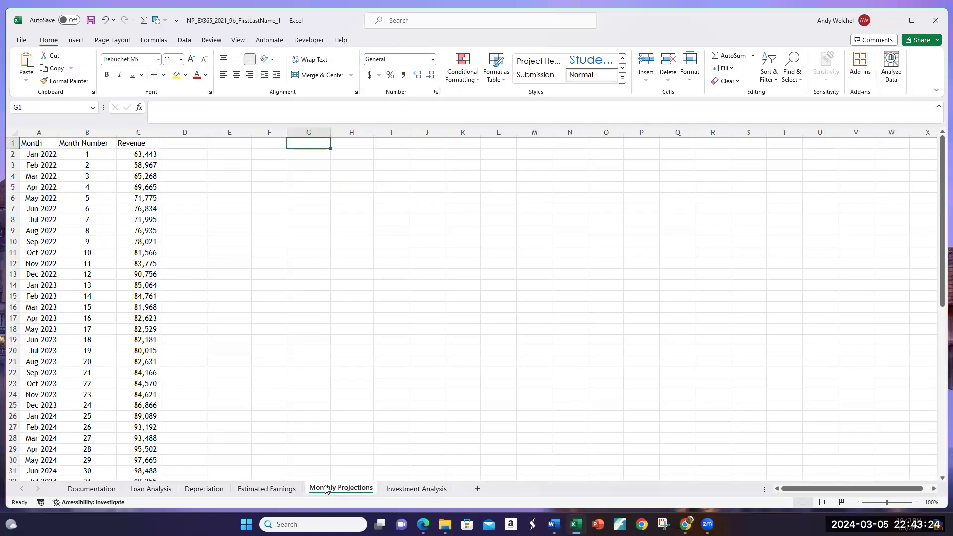
Step: Look over the Estimated Earnings and Monthly Projections sheets, then examine the desired rate of return and Year 1–5 payments on Investment Analysis
left_click(293, 491)
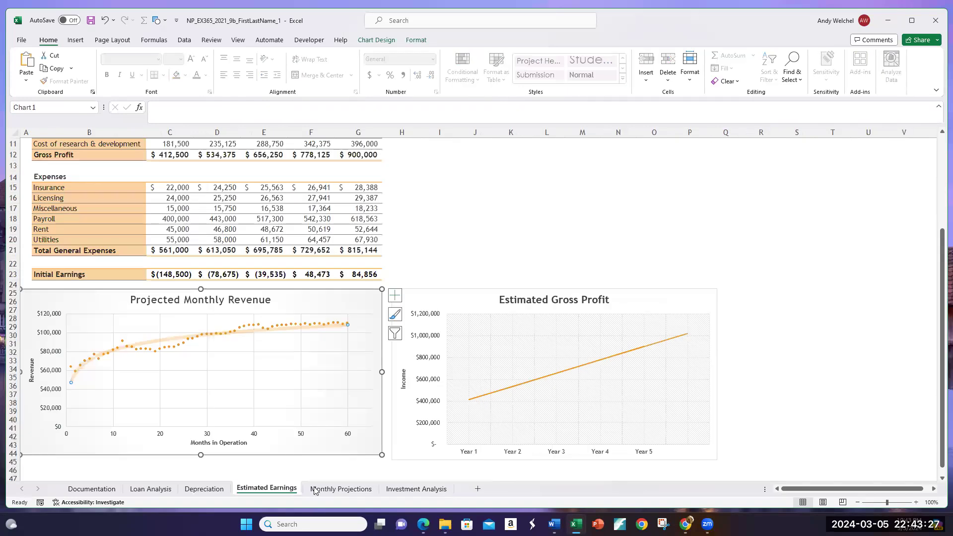
left_click(322, 489)
left_click(408, 492)
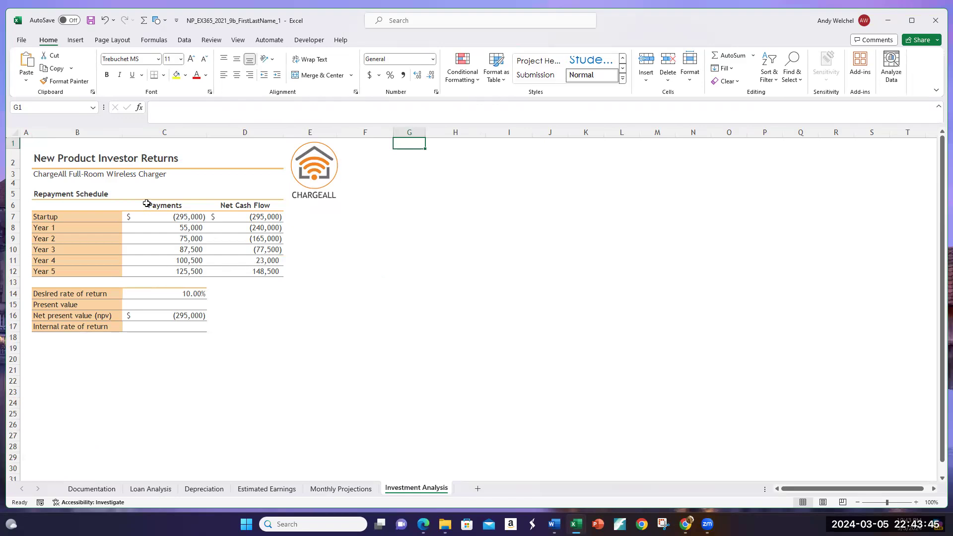
left_click(192, 292)
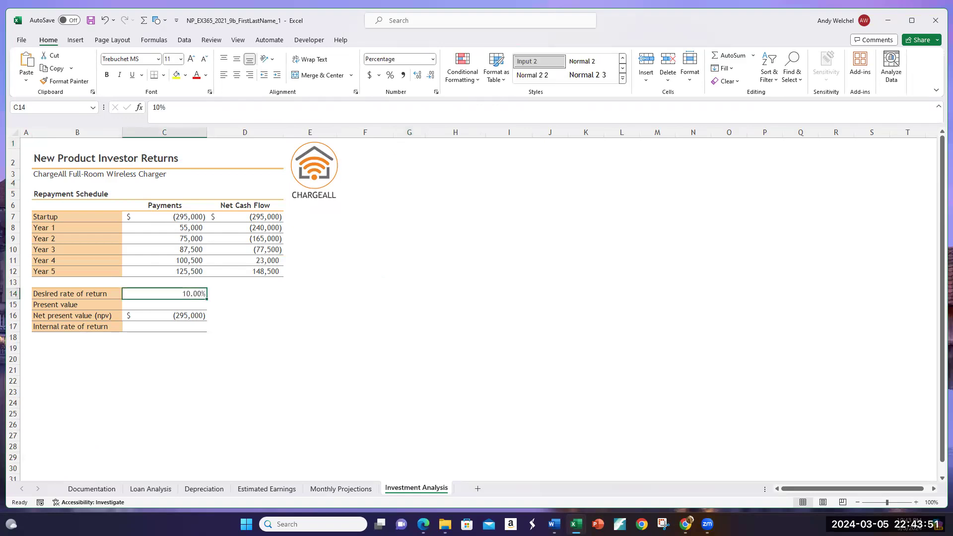
left_click_drag(202, 228, 201, 272)
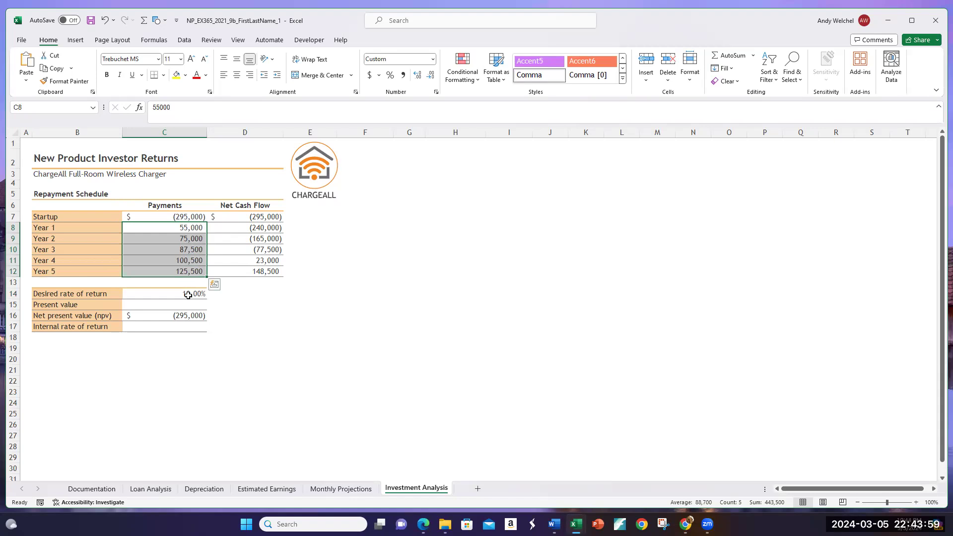
left_click(166, 303)
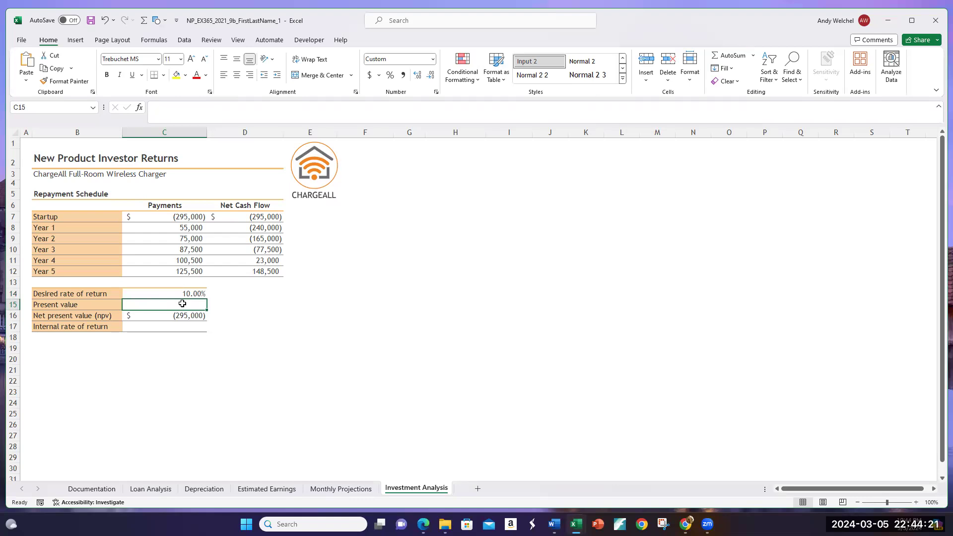
type("=")
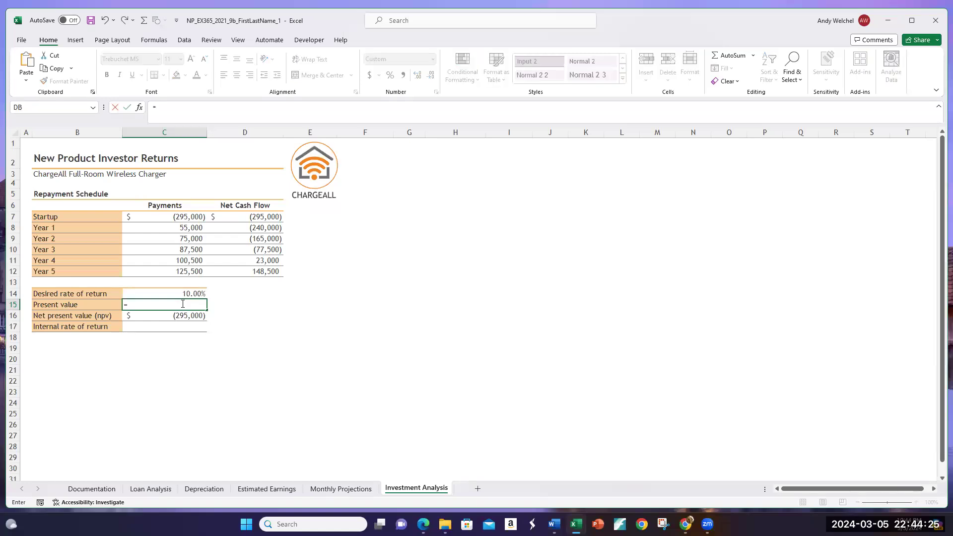
key("Escape")
key("Escape")
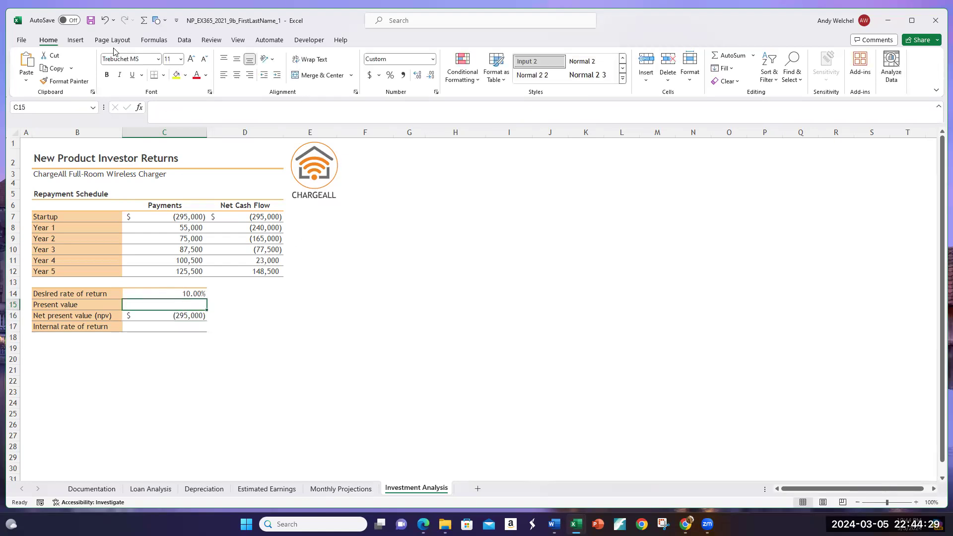
left_click(140, 107)
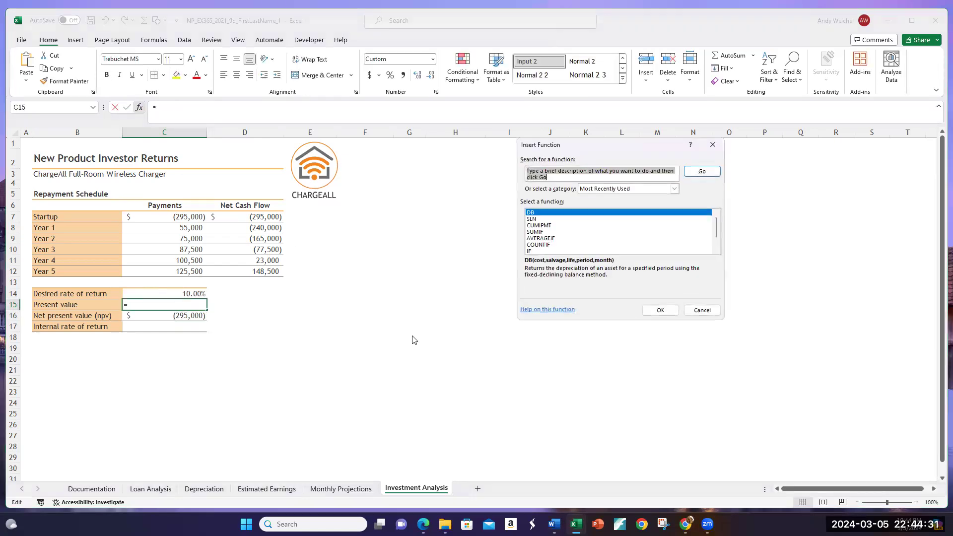
left_click(667, 189)
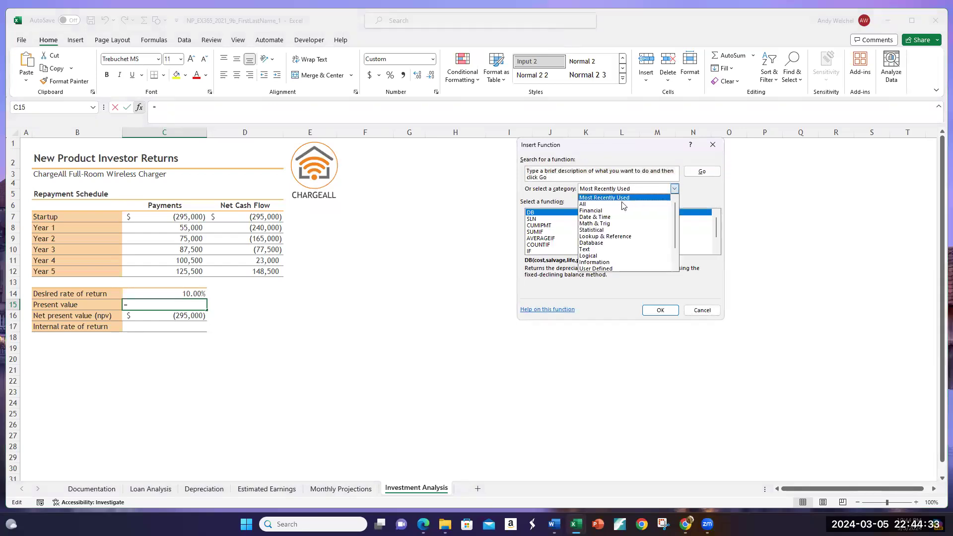
left_click(624, 204)
left_click(598, 189)
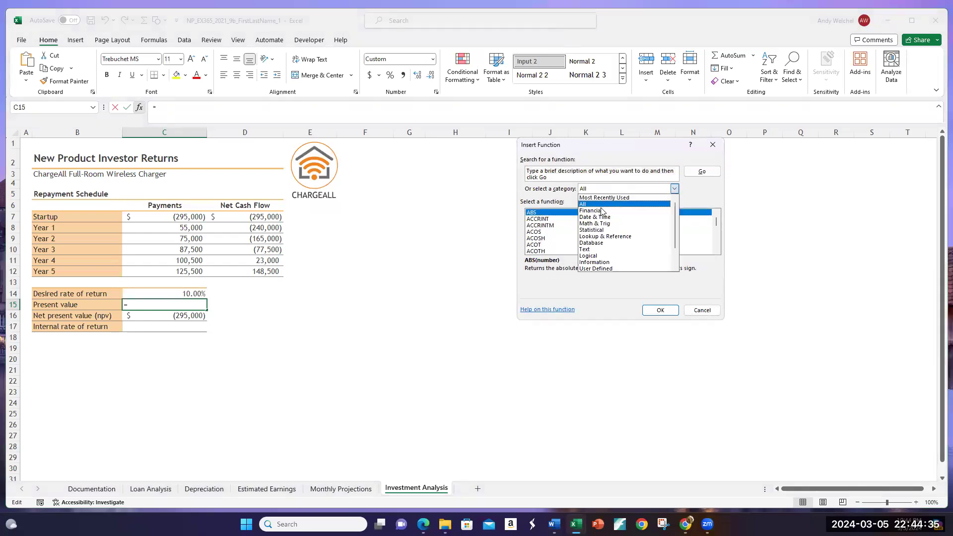
left_click(604, 211)
scroll(604, 239, "down", 8)
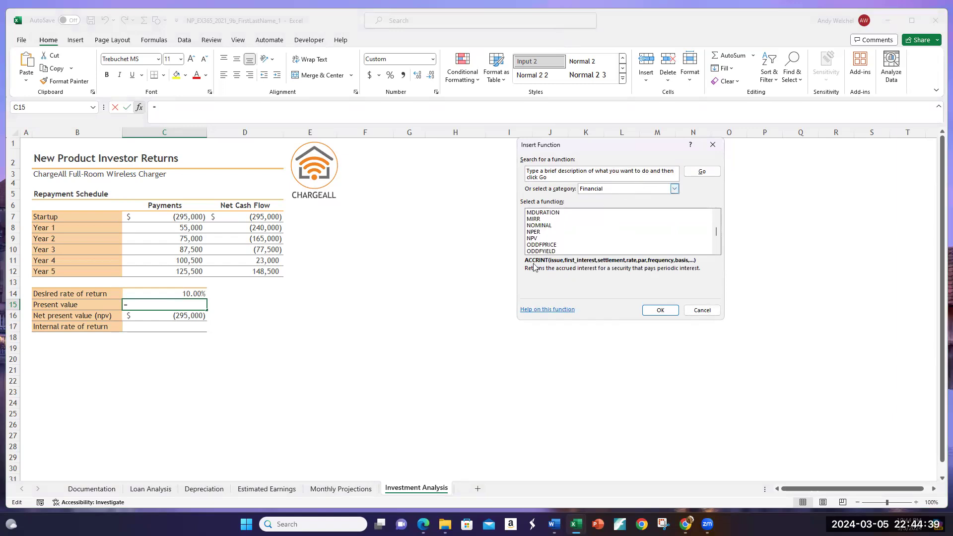
left_click(537, 239)
left_click(660, 310)
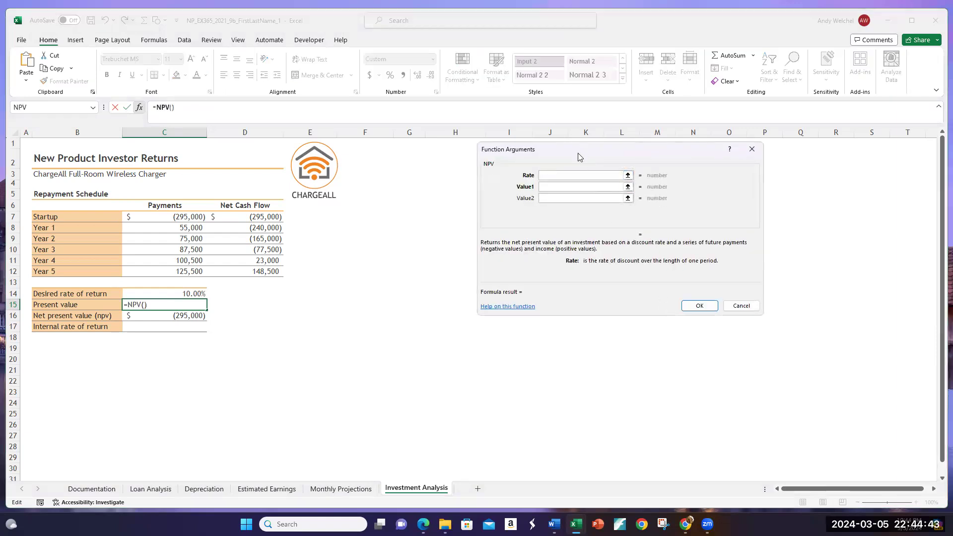
left_click_drag(578, 153, 396, 248)
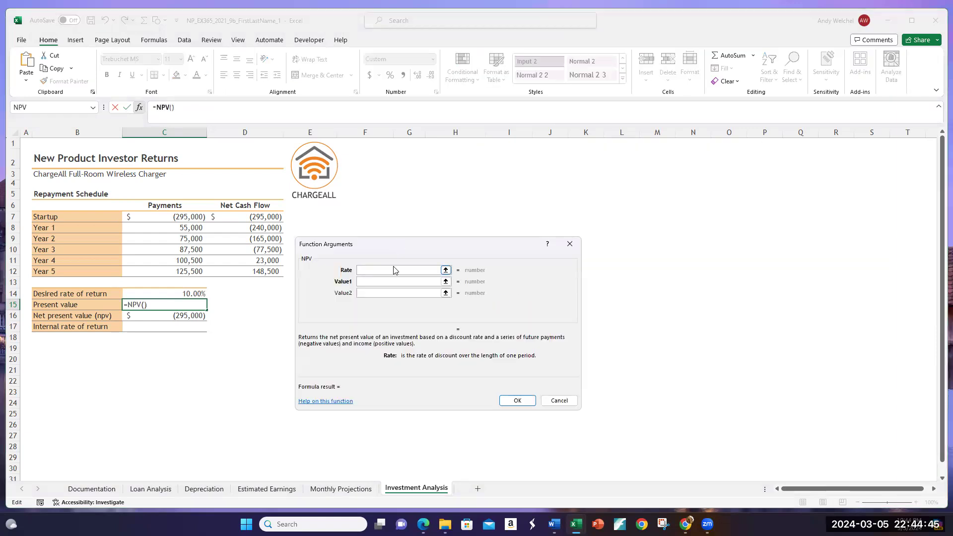
left_click(189, 294)
left_click(387, 282)
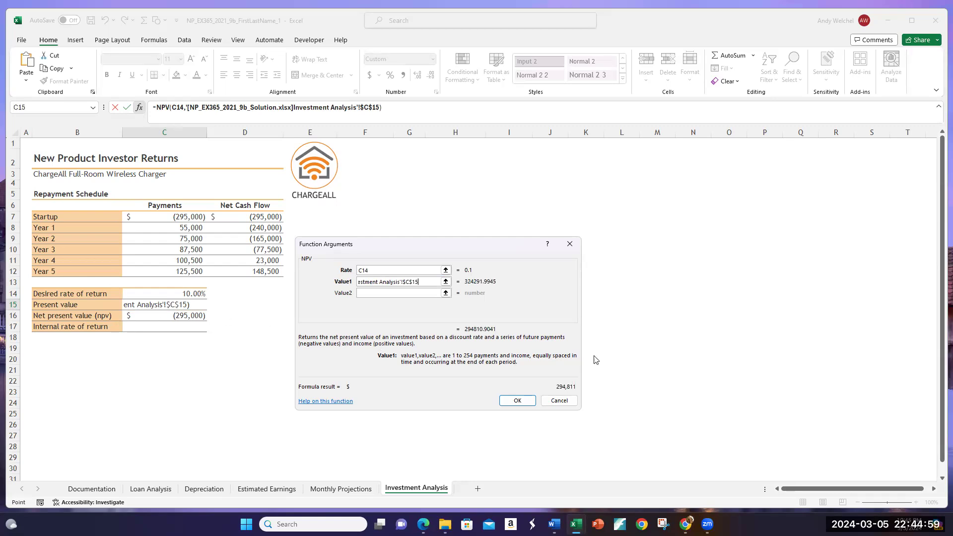
left_click(560, 401)
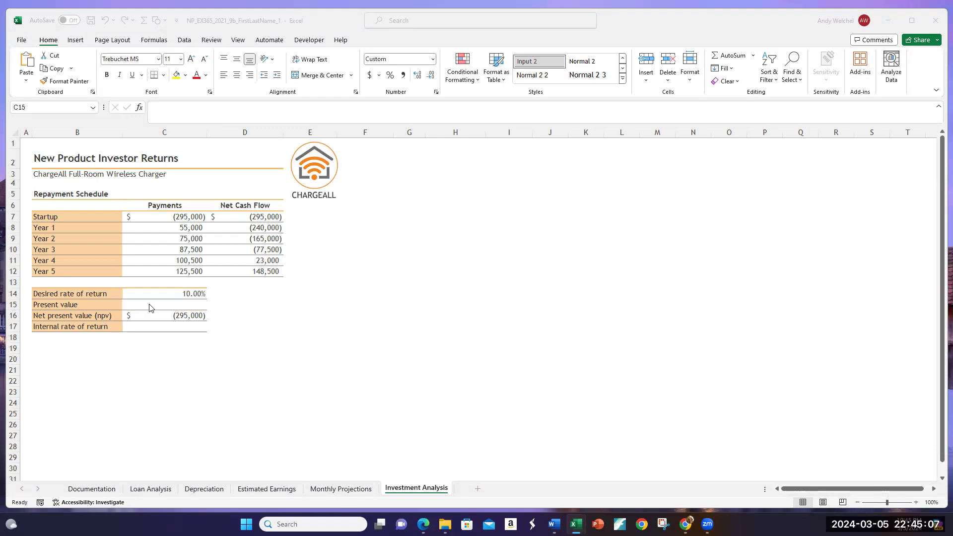
Step: Insert the NPV function into the Present value cell C15
left_click(192, 308)
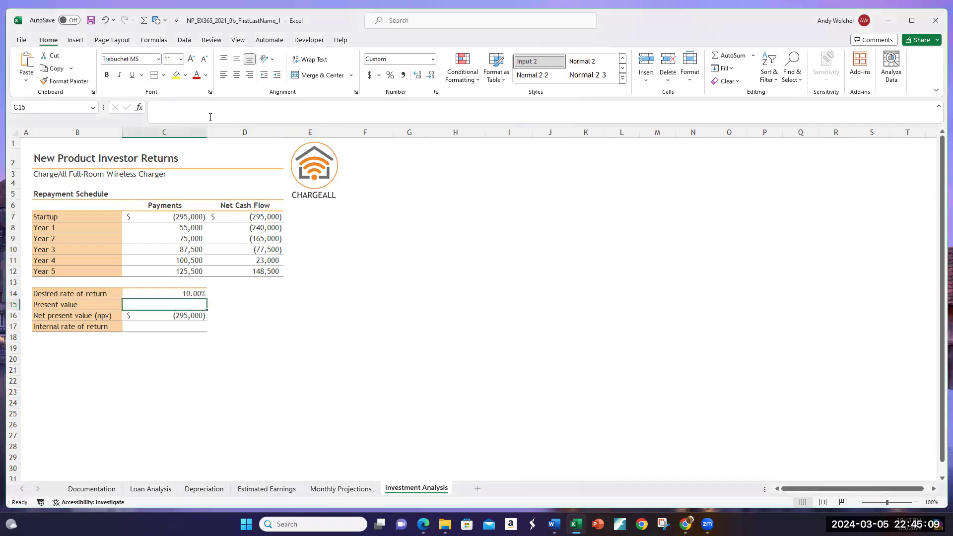
left_click(139, 108)
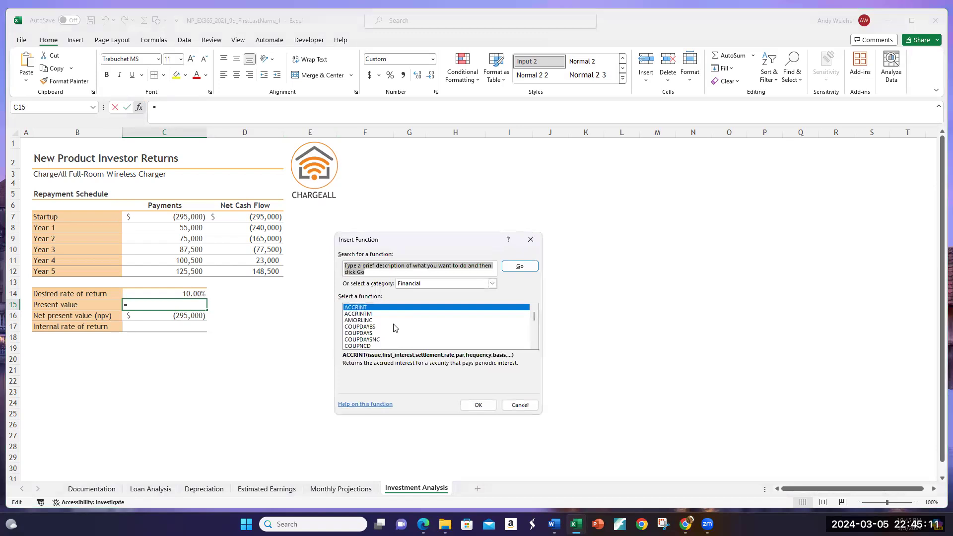
left_click(419, 284)
left_click(418, 293)
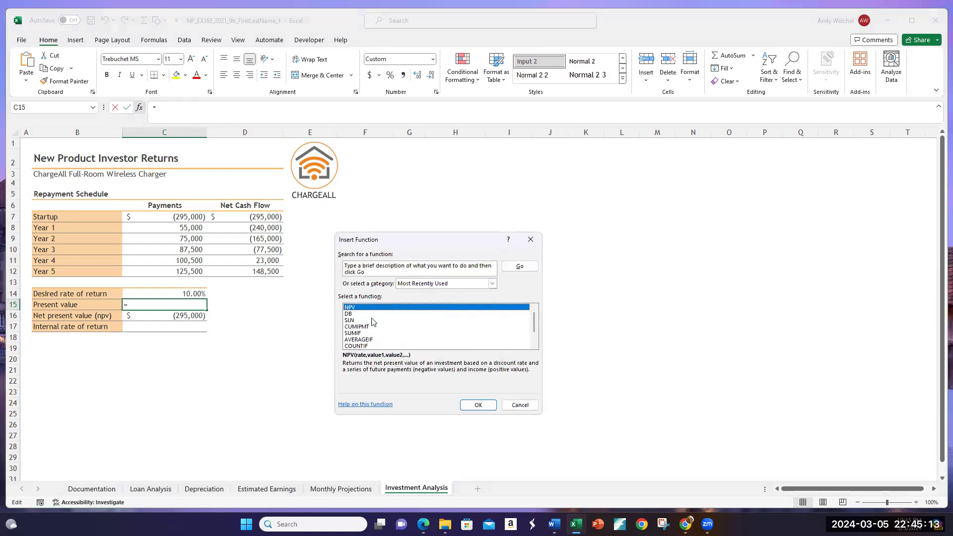
left_click(488, 406)
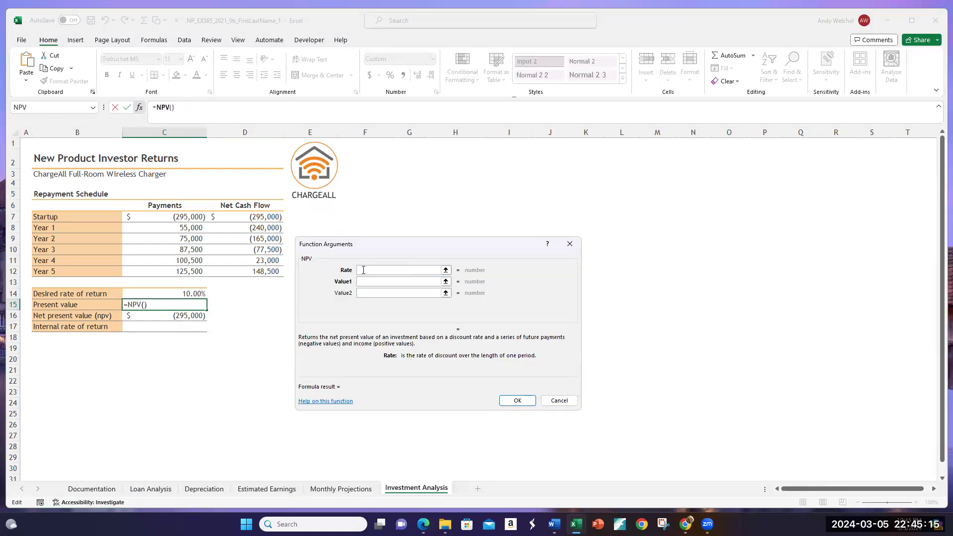
left_click(184, 293)
left_click(371, 281)
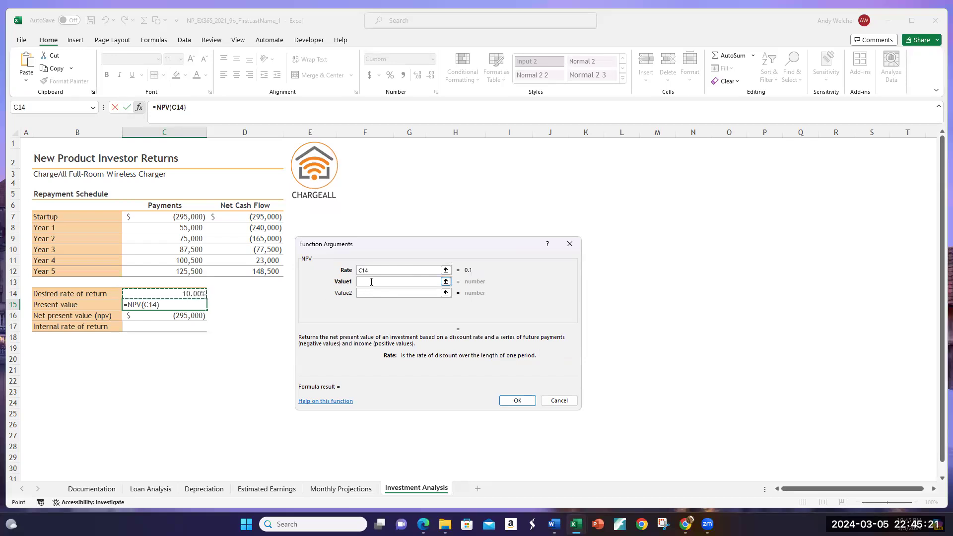
left_click_drag(188, 229, 193, 272)
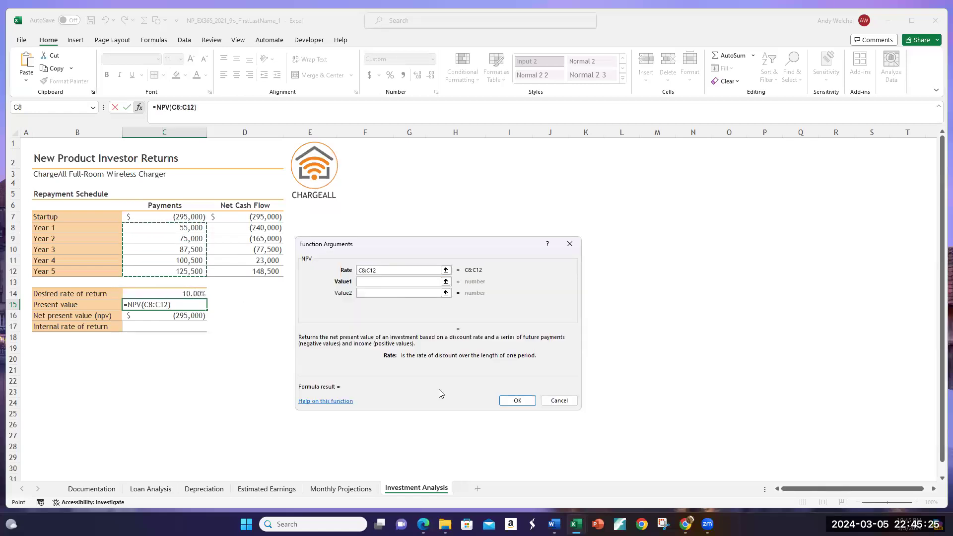
key("BackSpace")
key("BackSpace")
key("BackSpace")
key("BackSpace")
key("BackSpace")
key("BackSpace")
Step: Complete the present value formula in C15 with C14 as the NPV rate and payments C8:C12 as Value1
left_click(196, 295)
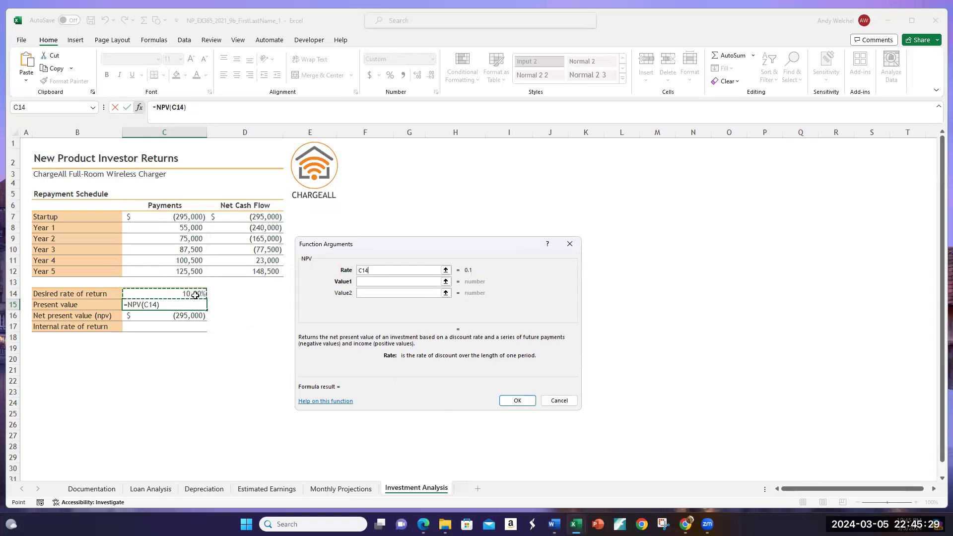
type(",")
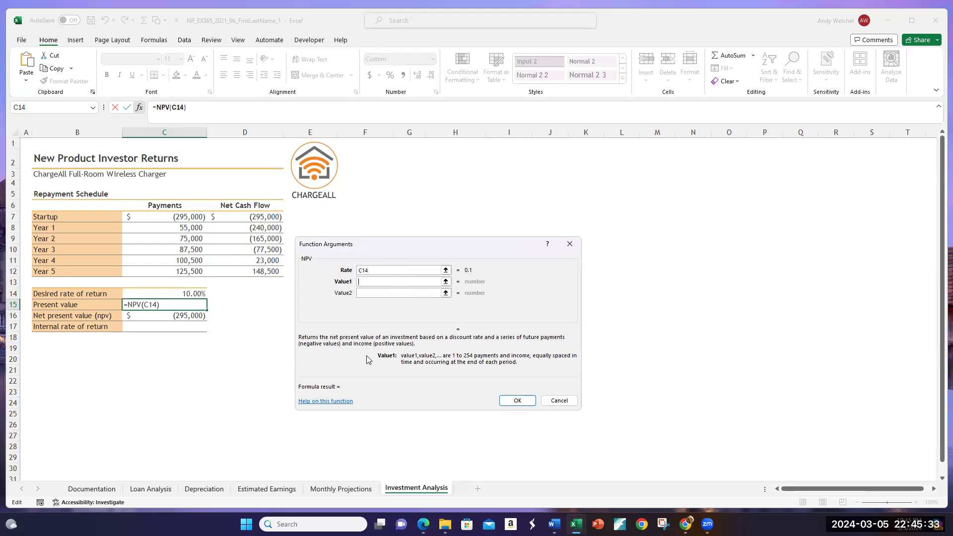
left_click_drag(189, 232, 192, 271)
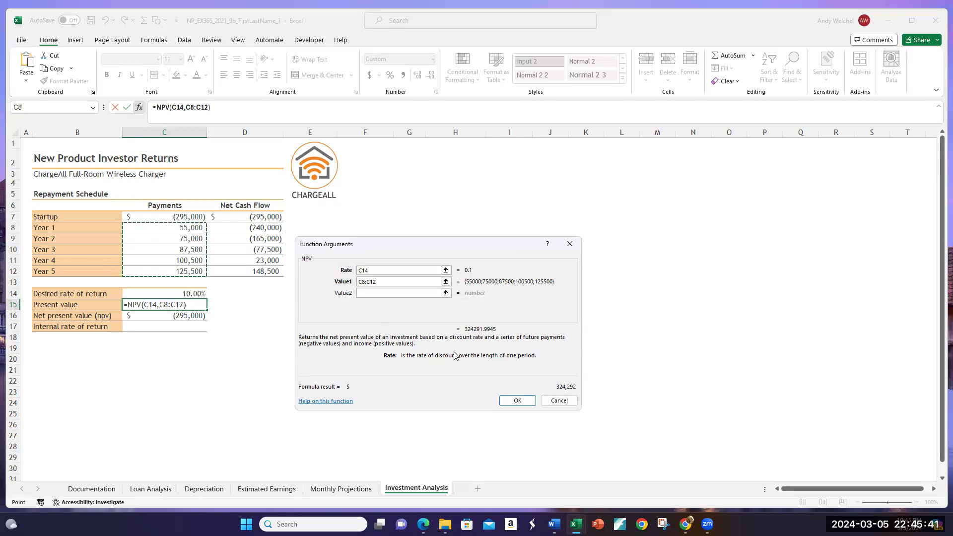
left_click(517, 400)
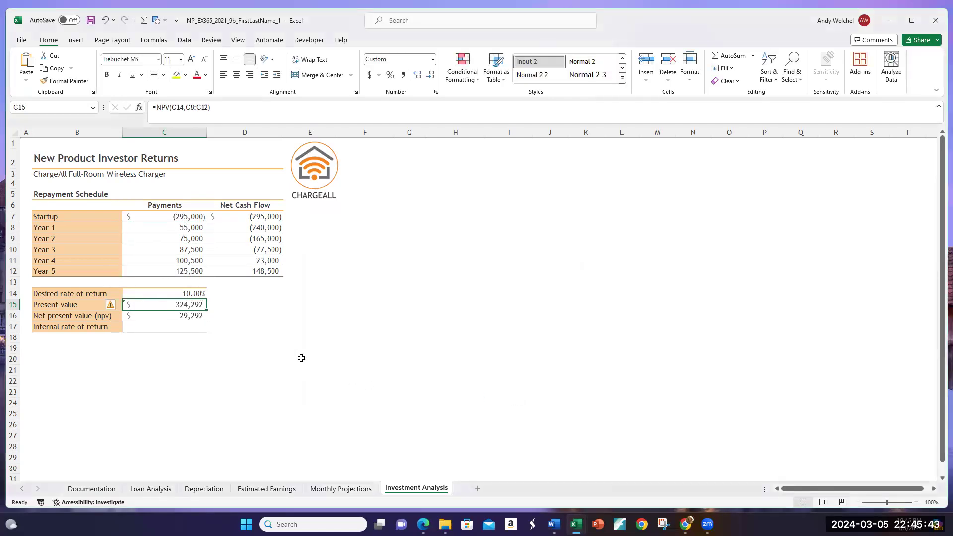
Step: Compare the Year 1–5 payments in C8:C12 with the startup investment in C7
left_click_drag(191, 230, 188, 269)
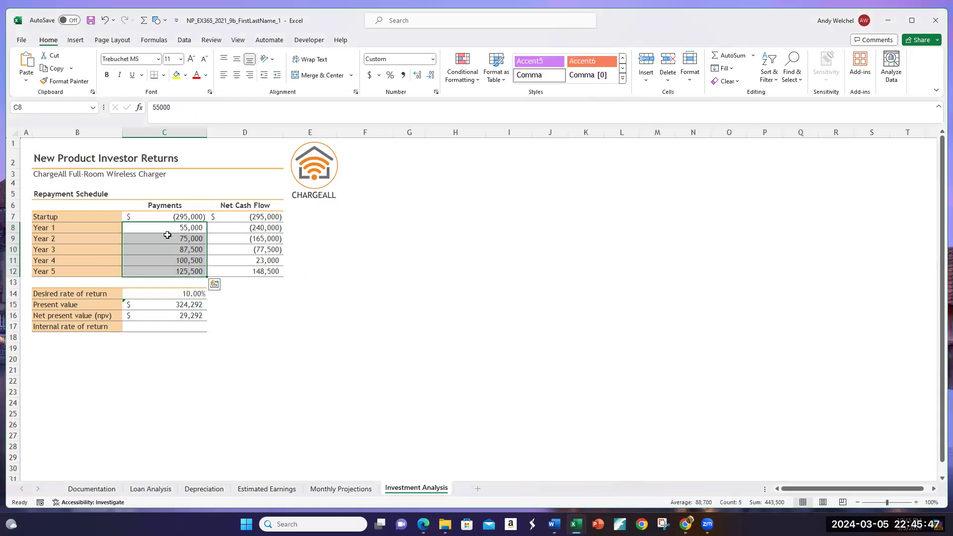
left_click_drag(149, 229, 146, 270)
left_click(162, 216)
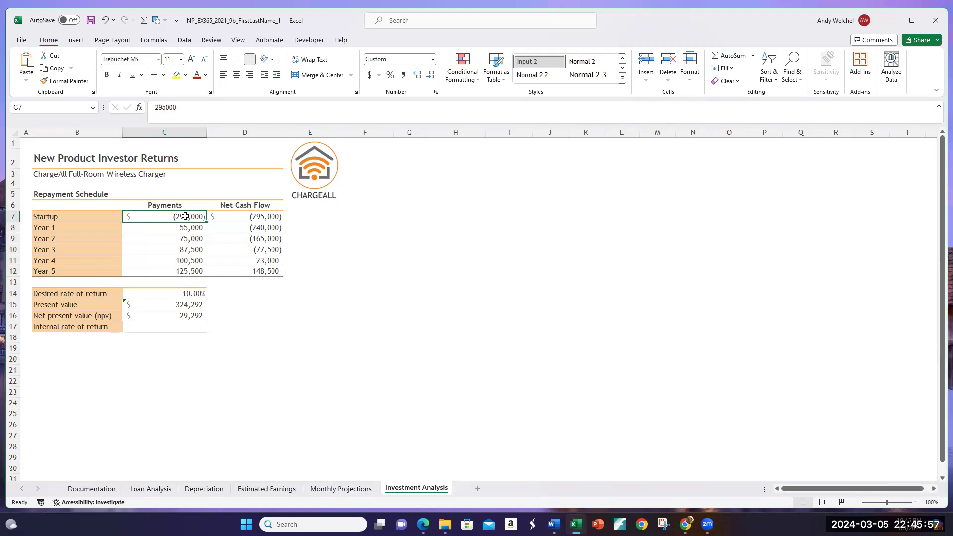
left_click_drag(184, 228, 185, 272)
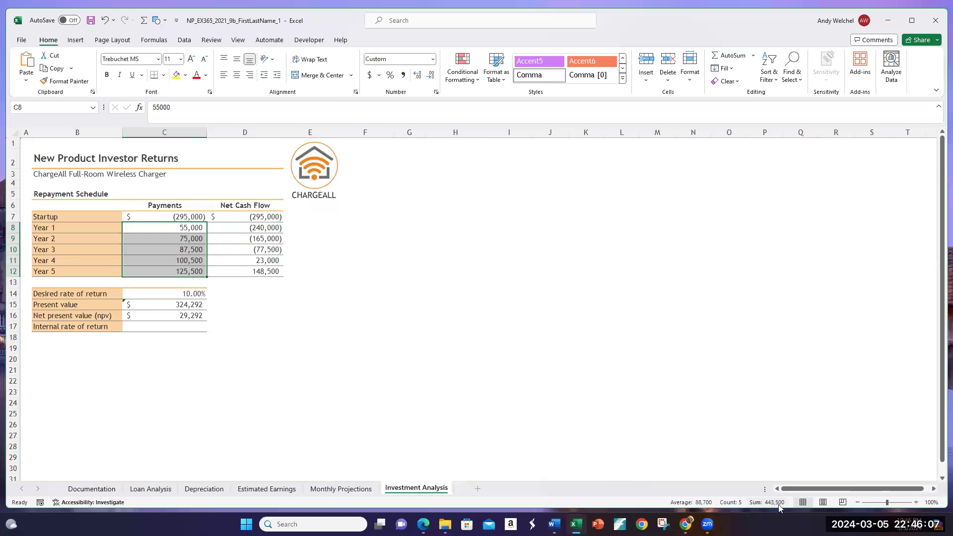
left_click(183, 218)
left_click_drag(181, 228, 182, 271)
left_click(186, 216)
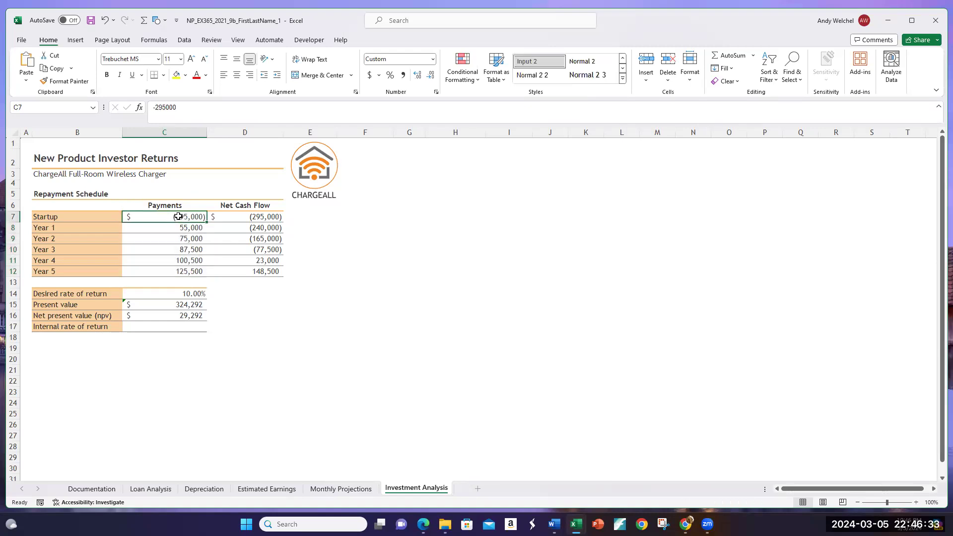
Step: Review the present value formula in C15 and go through the Year 1–5 payments in C8:C12 one by one
left_click(180, 303)
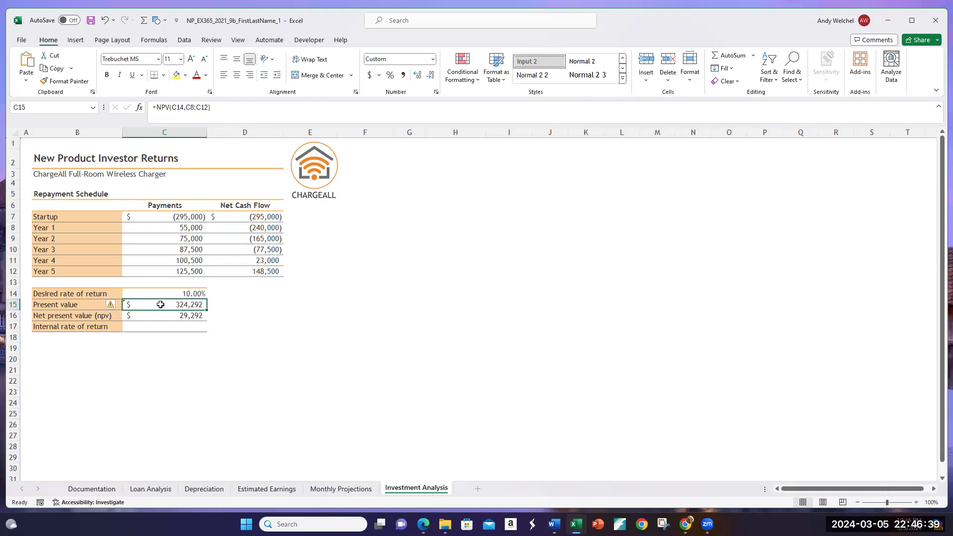
left_click_drag(196, 227, 197, 271)
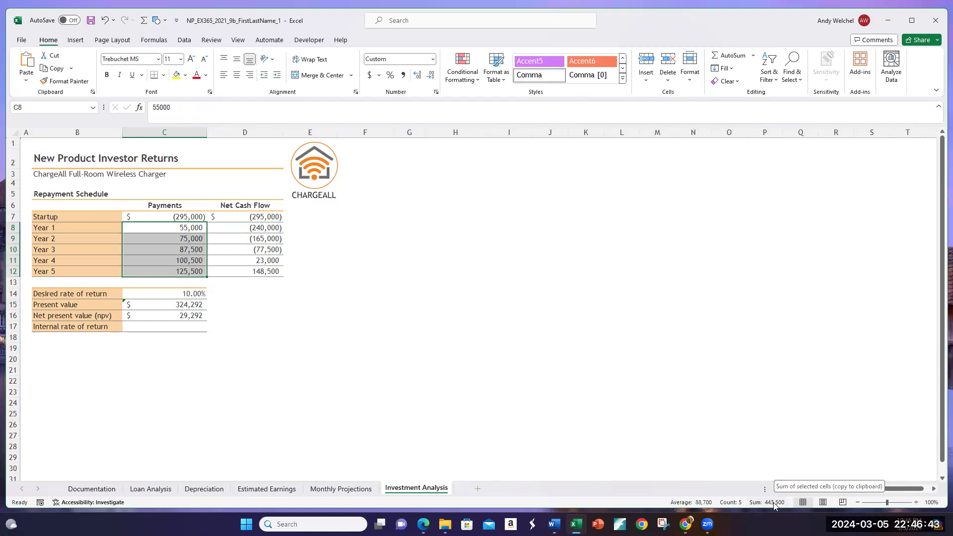
left_click_drag(168, 227, 169, 271)
left_click(165, 228)
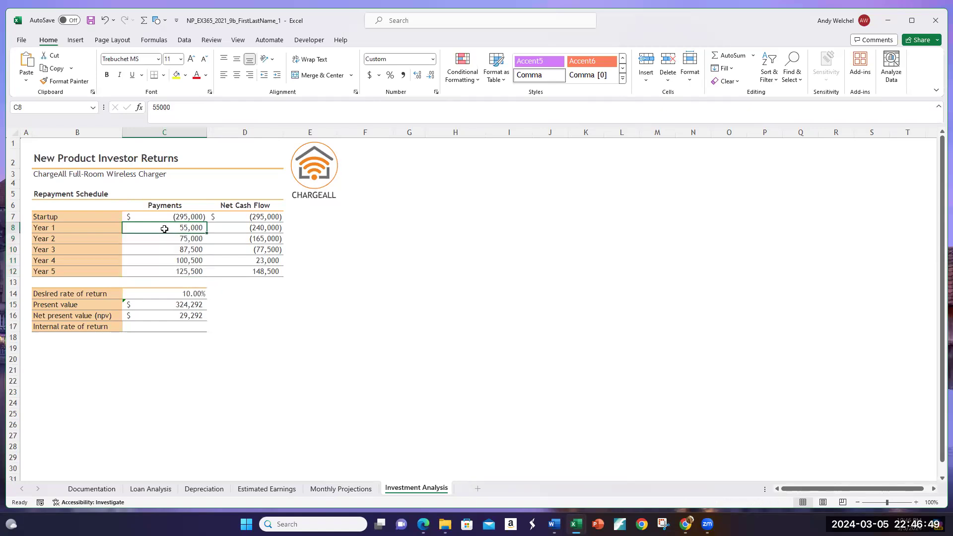
key("Down")
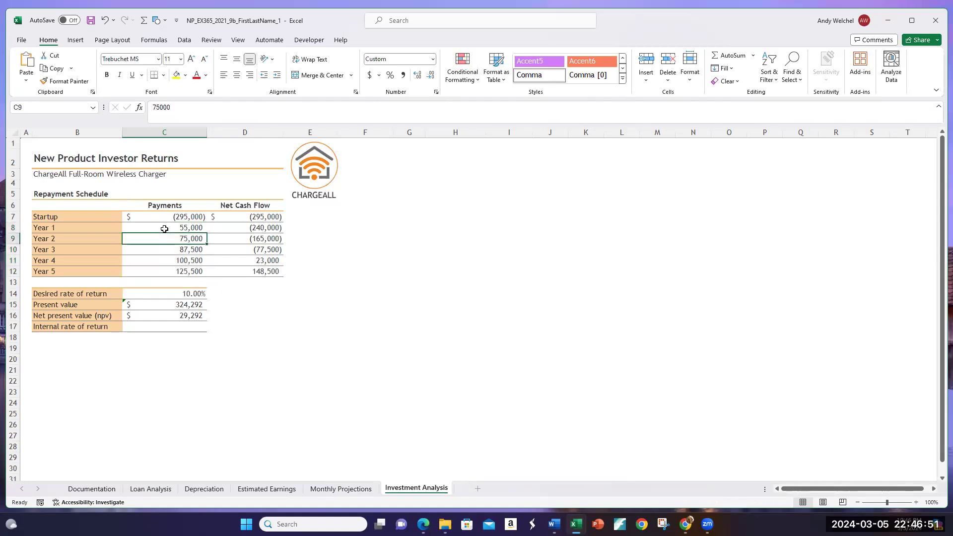
key("Down")
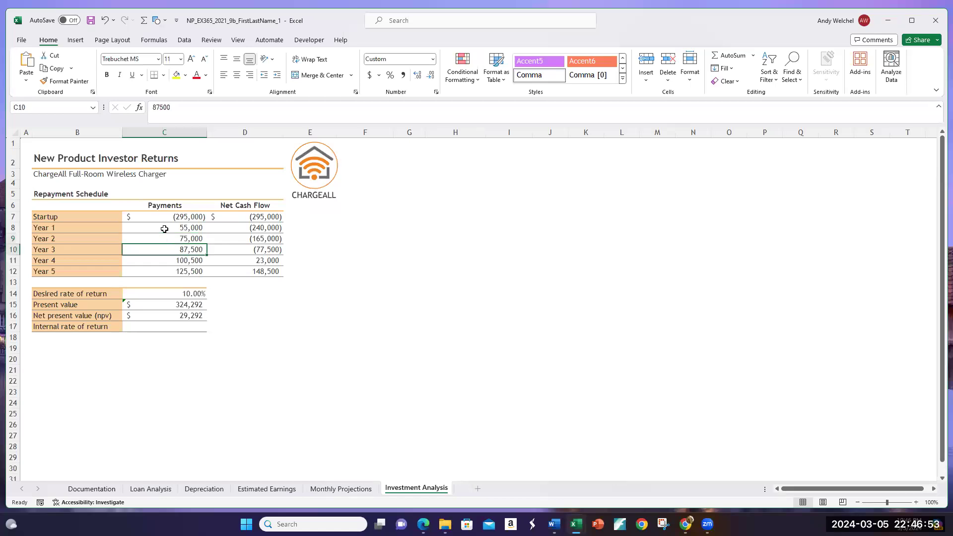
key("Down")
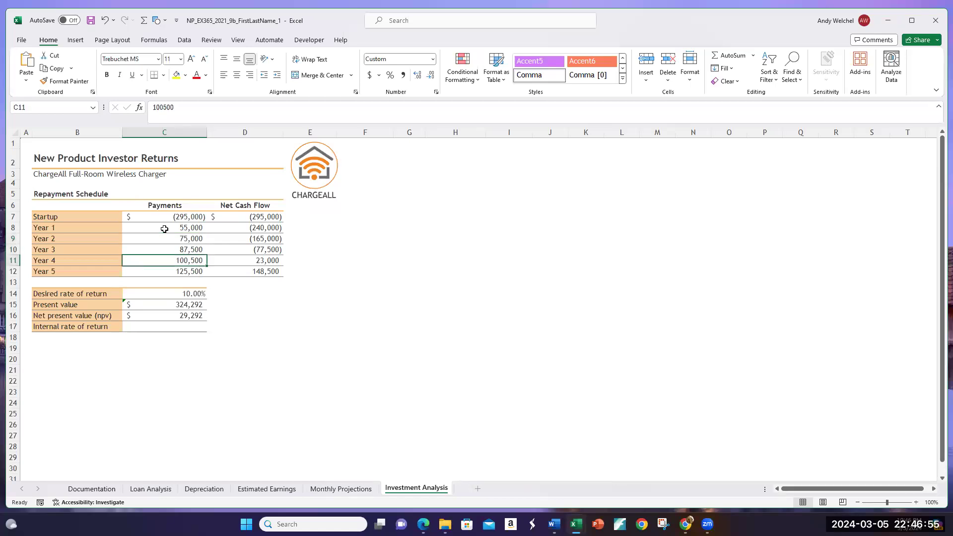
key("Down")
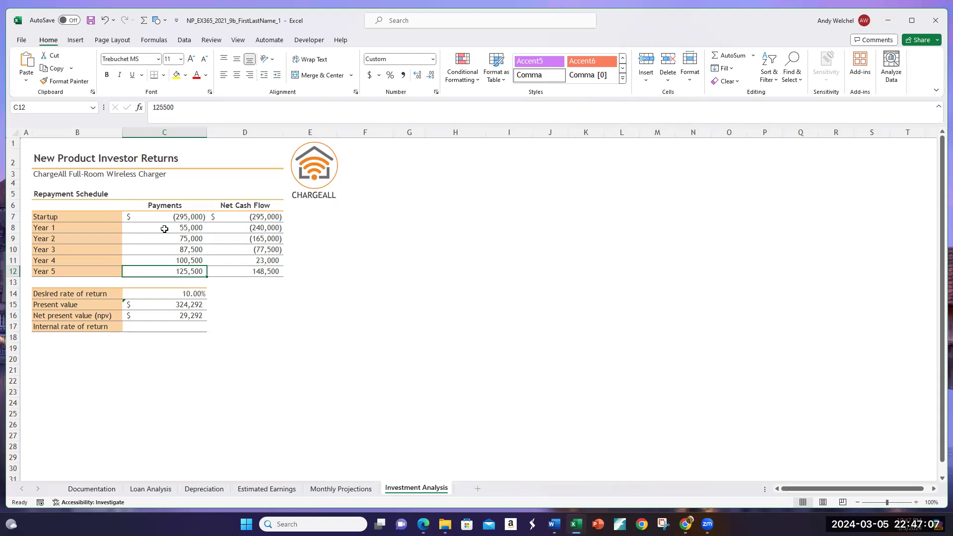
Step: Compare the desired rate of return in C14 and the Year 1–5 payments with the present value in C15
left_click(196, 294)
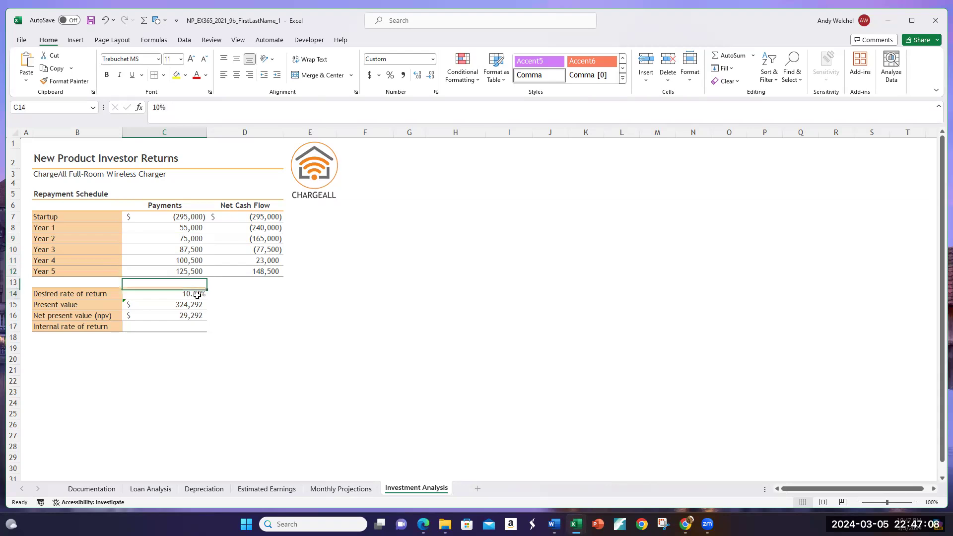
left_click(187, 271)
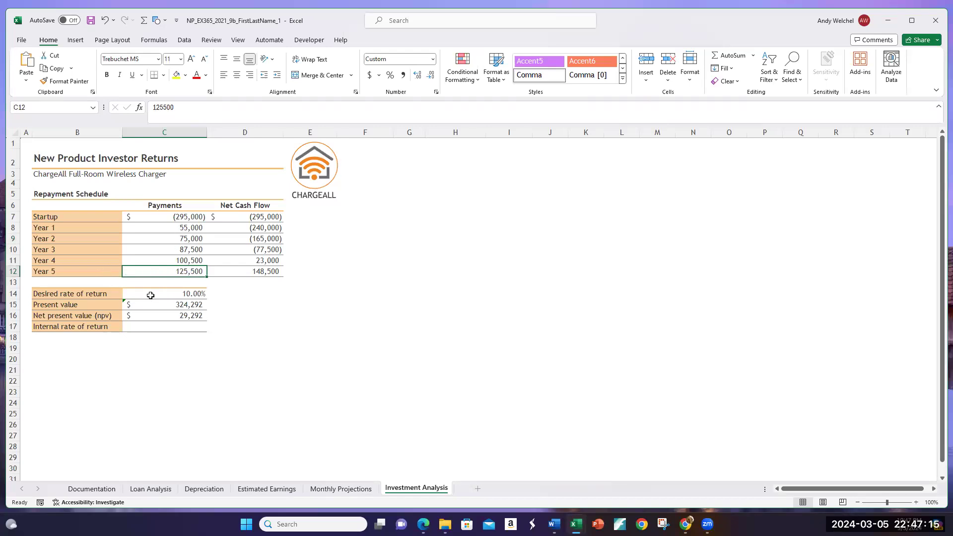
left_click(167, 305)
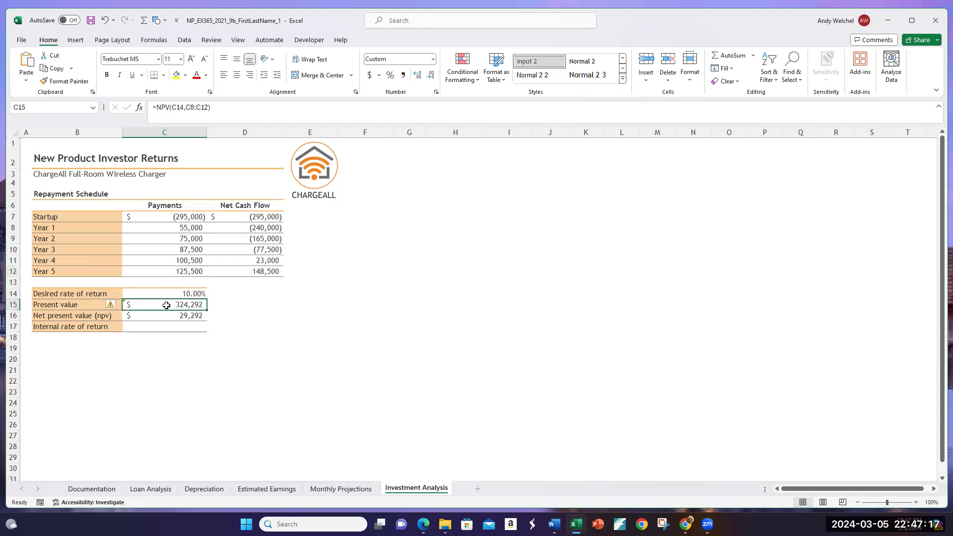
left_click_drag(182, 226, 180, 269)
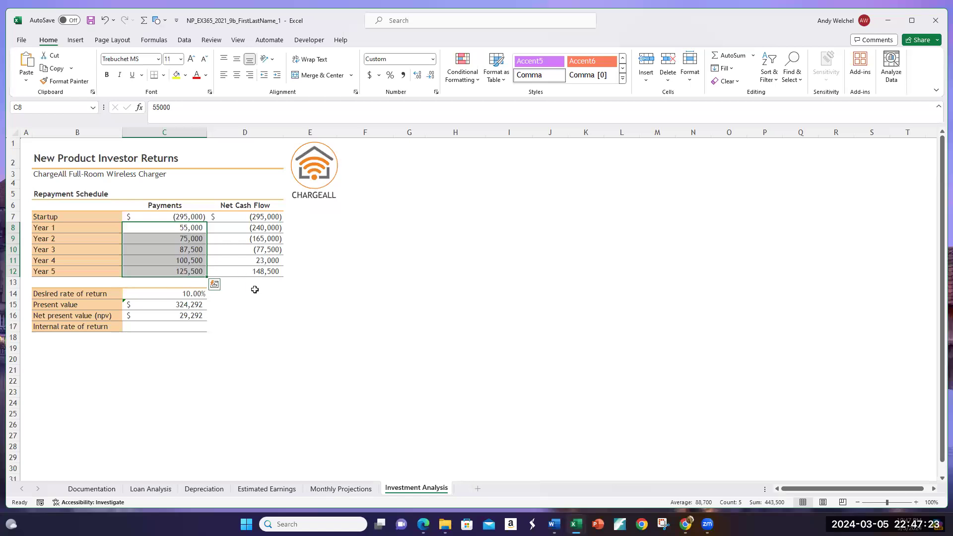
left_click(186, 302)
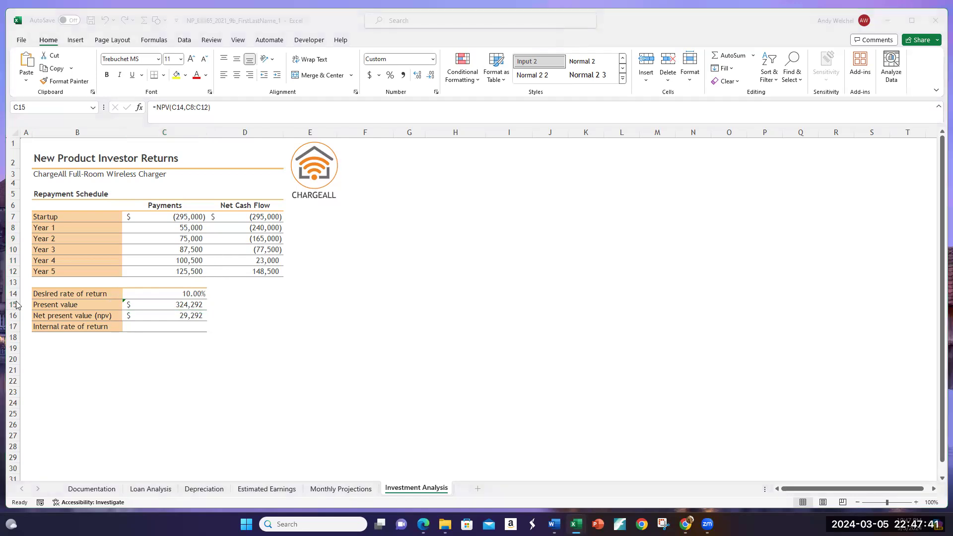
Step: Calculate the internal rate of return in C17 with the financial function IRR, using C7:C12 as Values
left_click(170, 327)
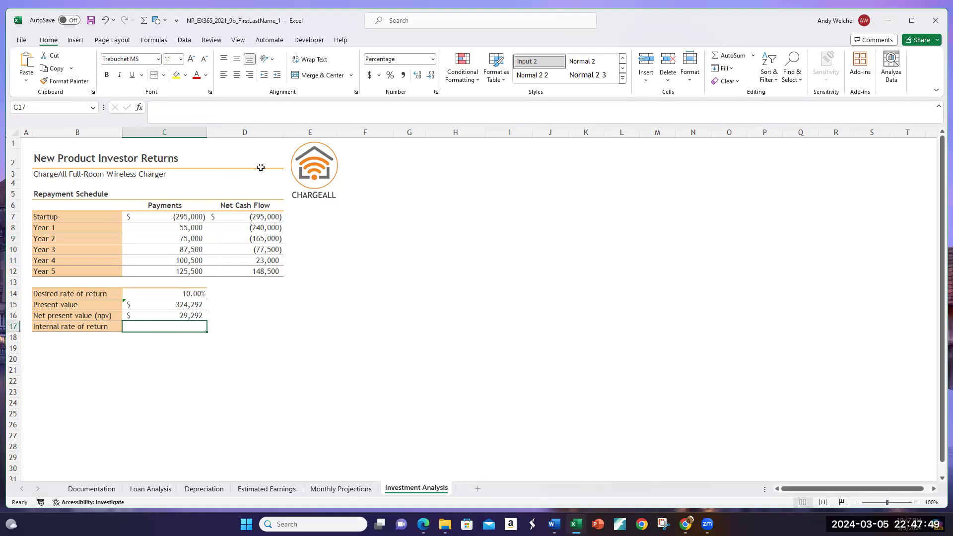
left_click(139, 107)
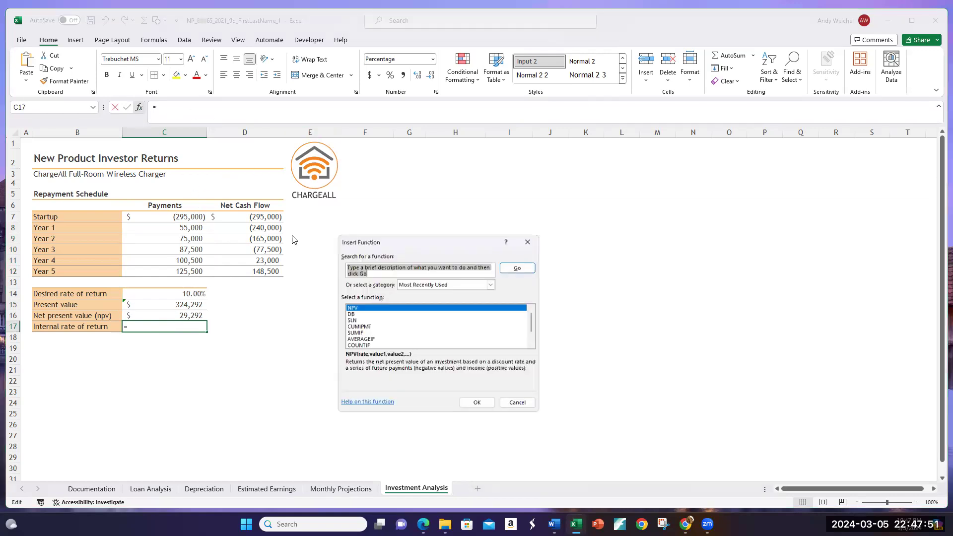
left_click(492, 283)
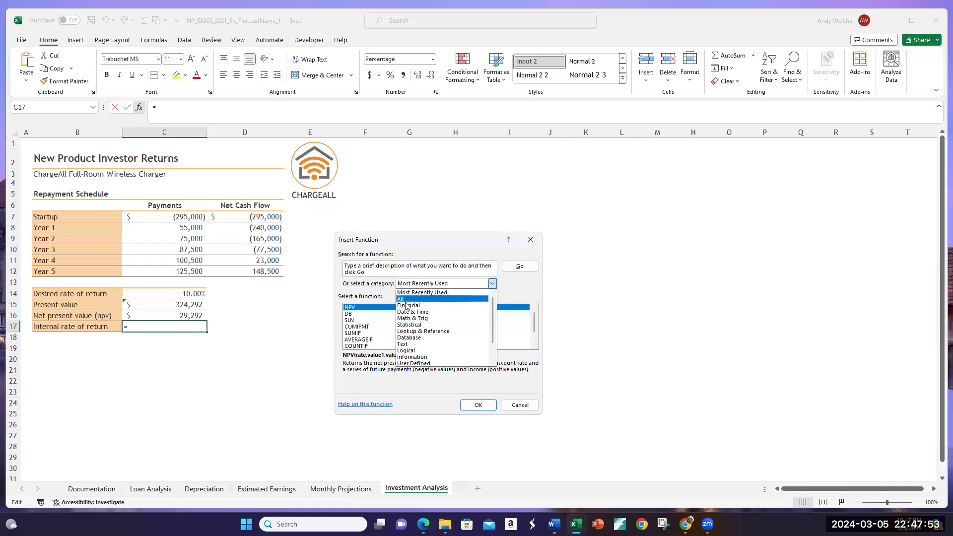
left_click(409, 306)
scroll(407, 337, "down", 6)
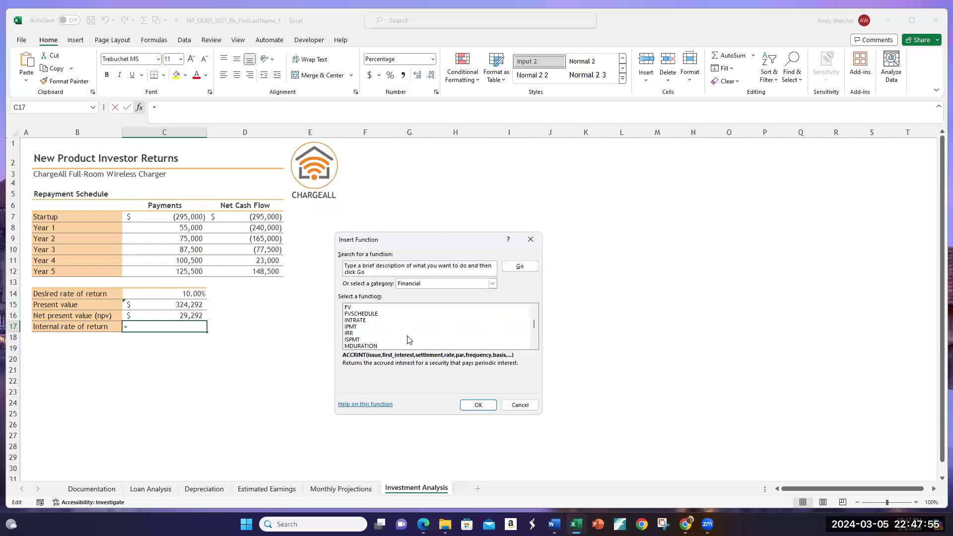
left_click(349, 333)
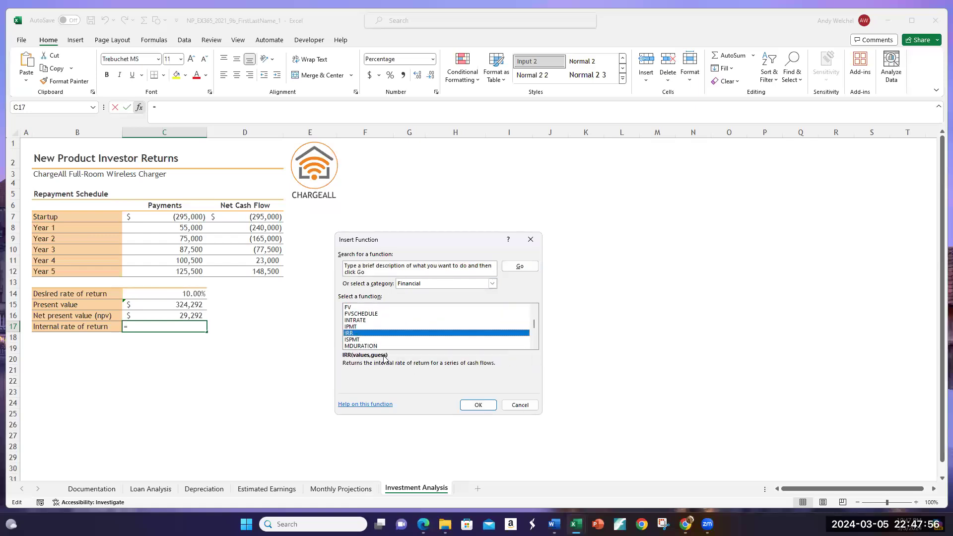
left_click(472, 405)
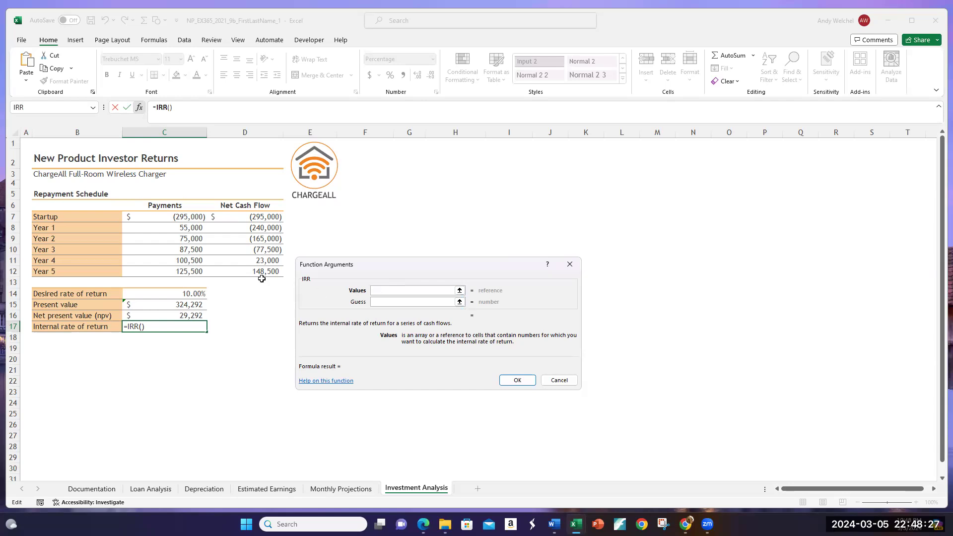
left_click_drag(185, 229, 185, 273)
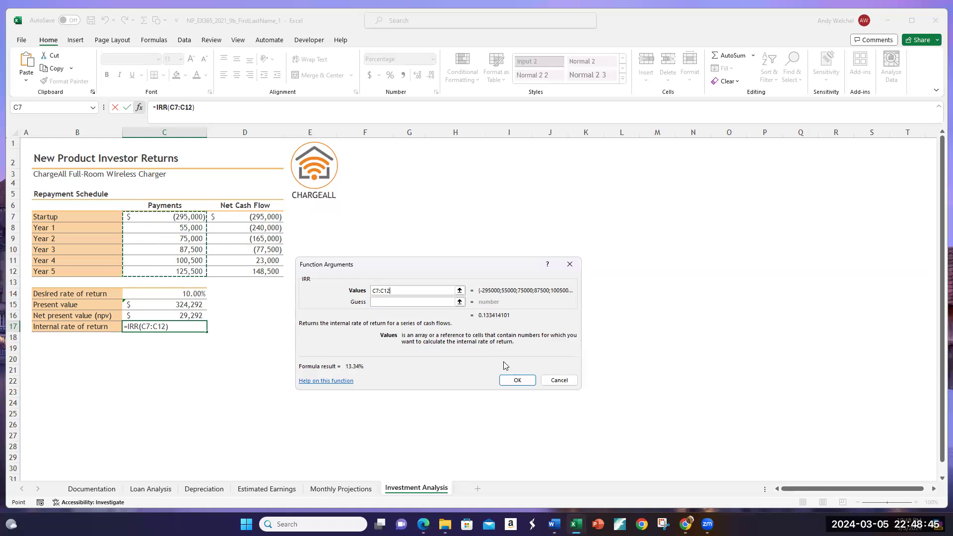
left_click(508, 379)
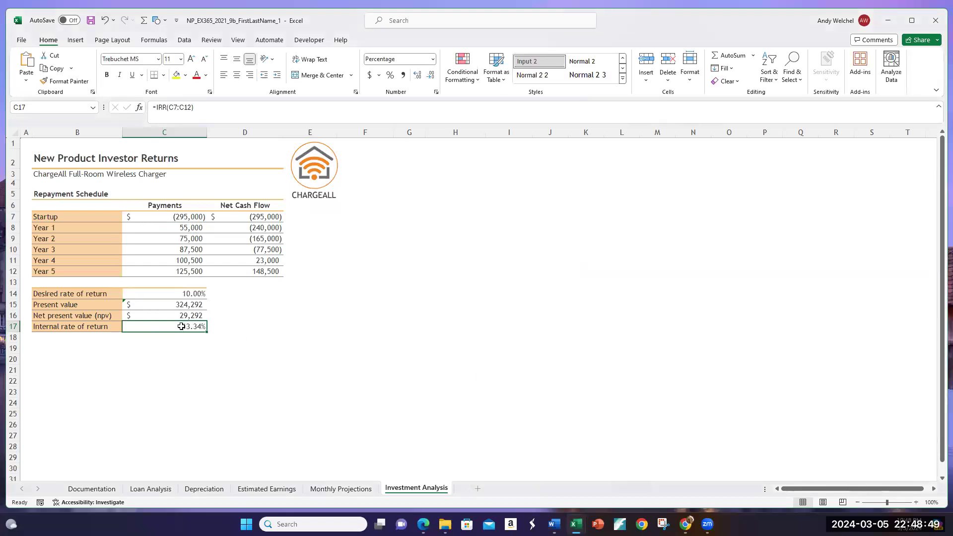
Step: Compare the internal rate of return in C17 with the desired rate, startup investment and present value, and open the Documentation sheet
left_click(166, 292)
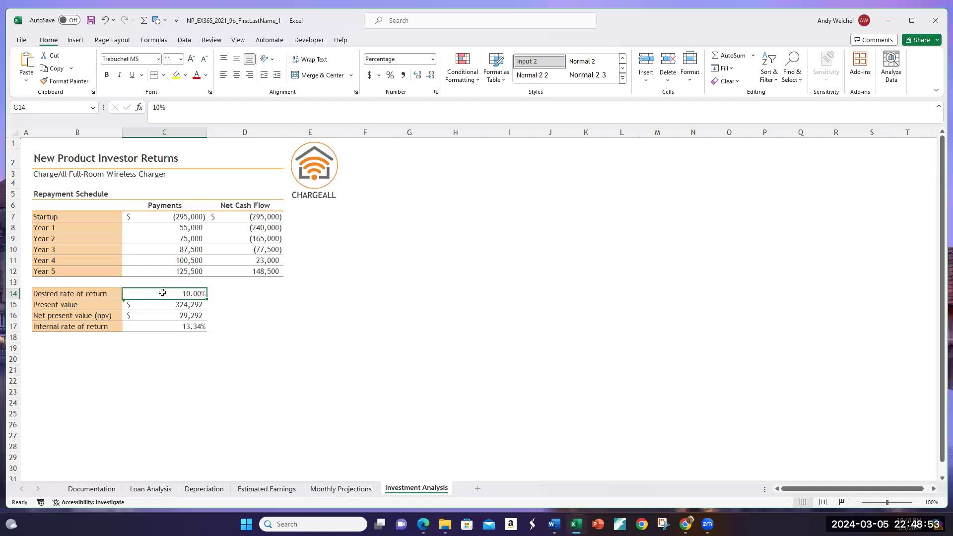
left_click(170, 329)
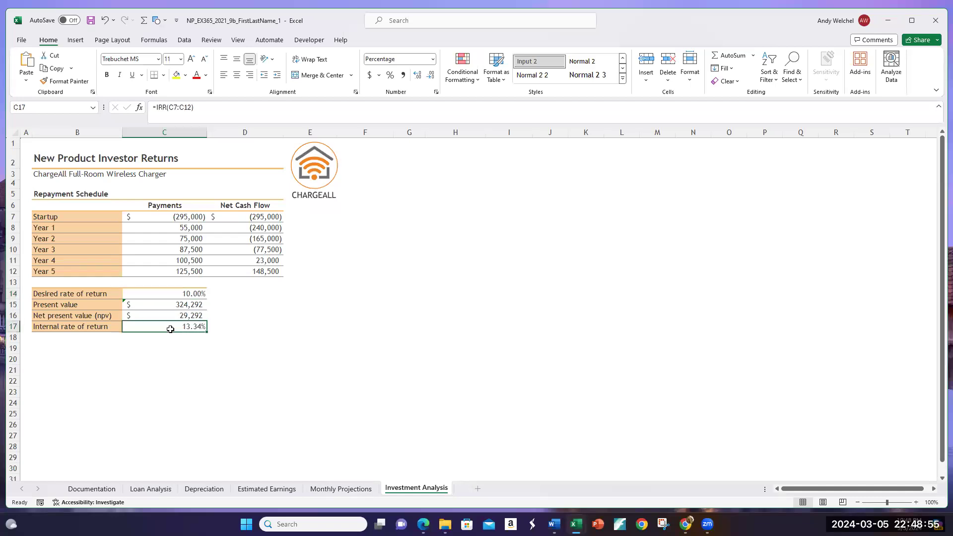
left_click(165, 217)
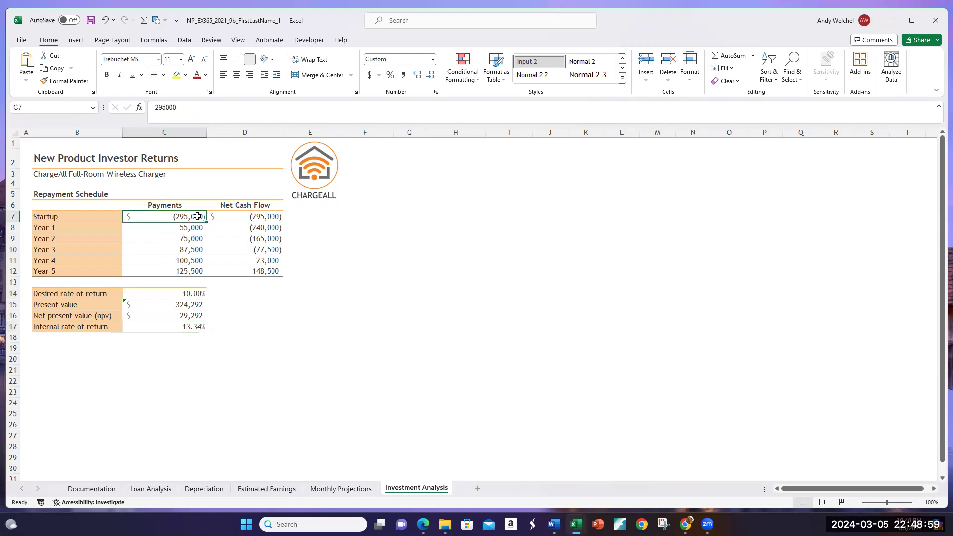
left_click(185, 303)
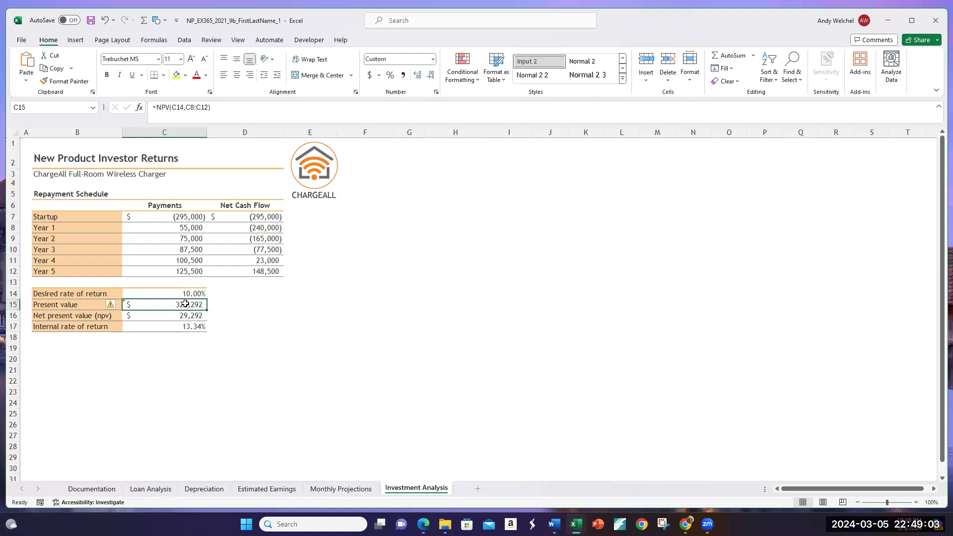
left_click(189, 326)
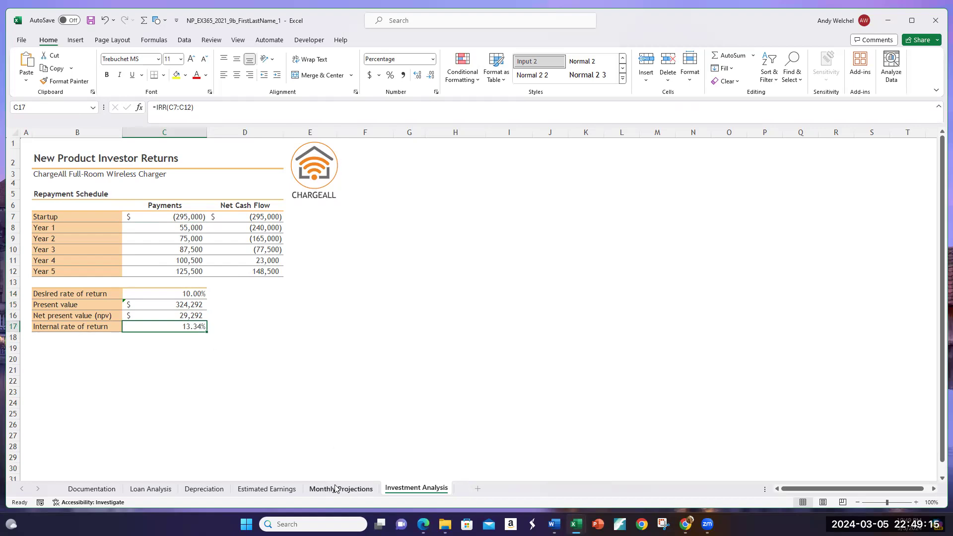
left_click(270, 315)
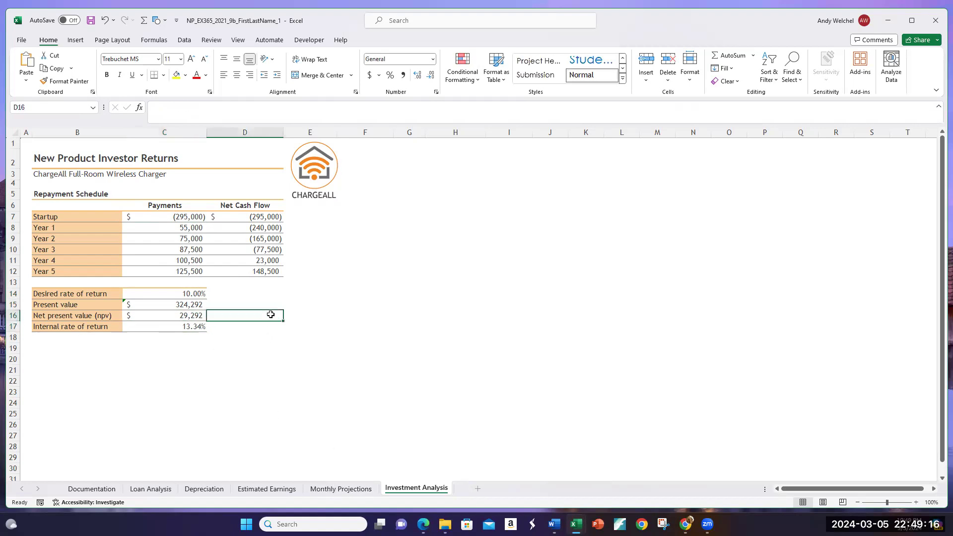
left_click(57, 344)
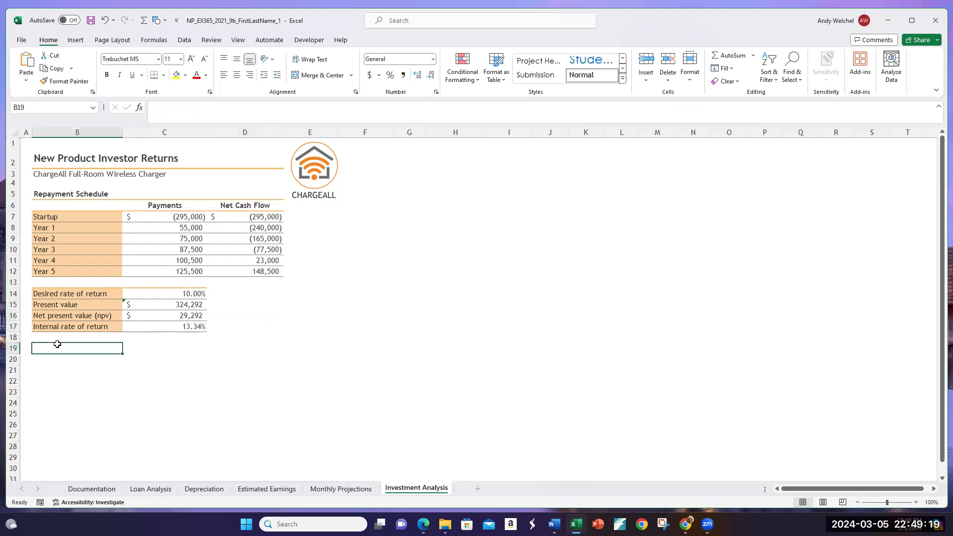
left_click(114, 490)
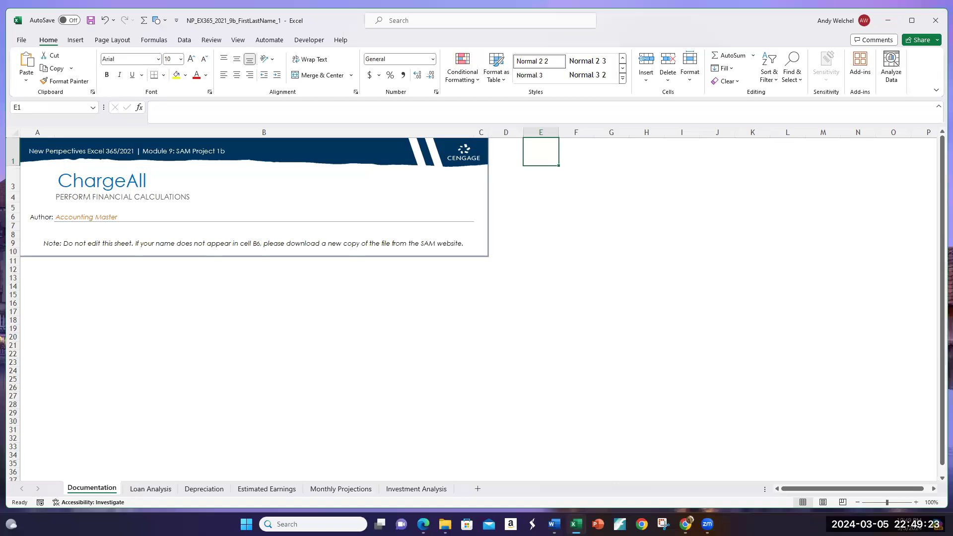